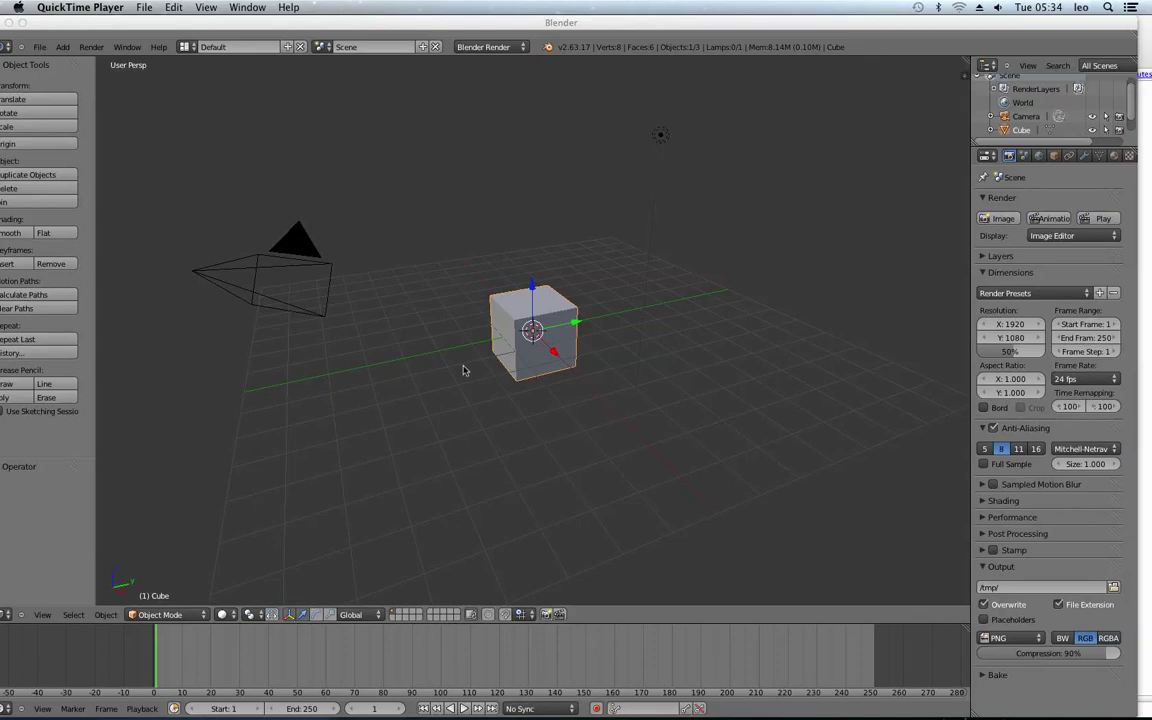
Bring Blender to the front and make it fullscreen via Window > Toggle Fullscreen.
{"action": "left_click", "coordinate": [428, 344]}
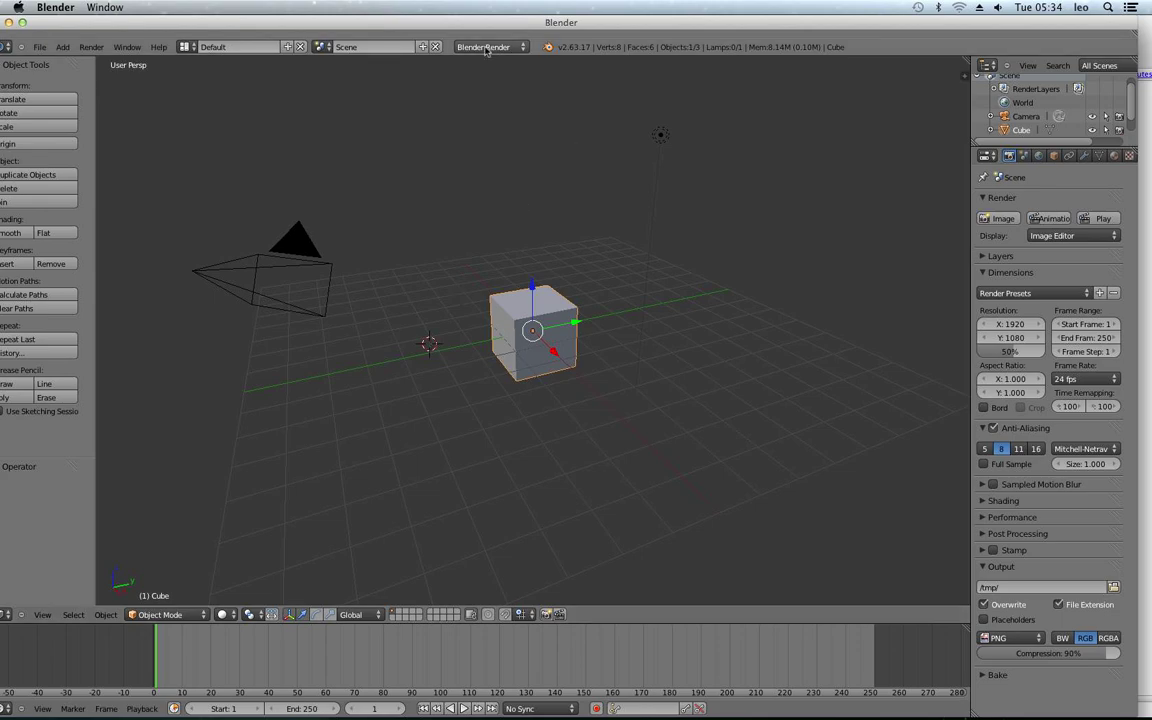
{"action": "left_click_drag", "start_coordinate": [474, 25], "coordinate": [488, 26]}
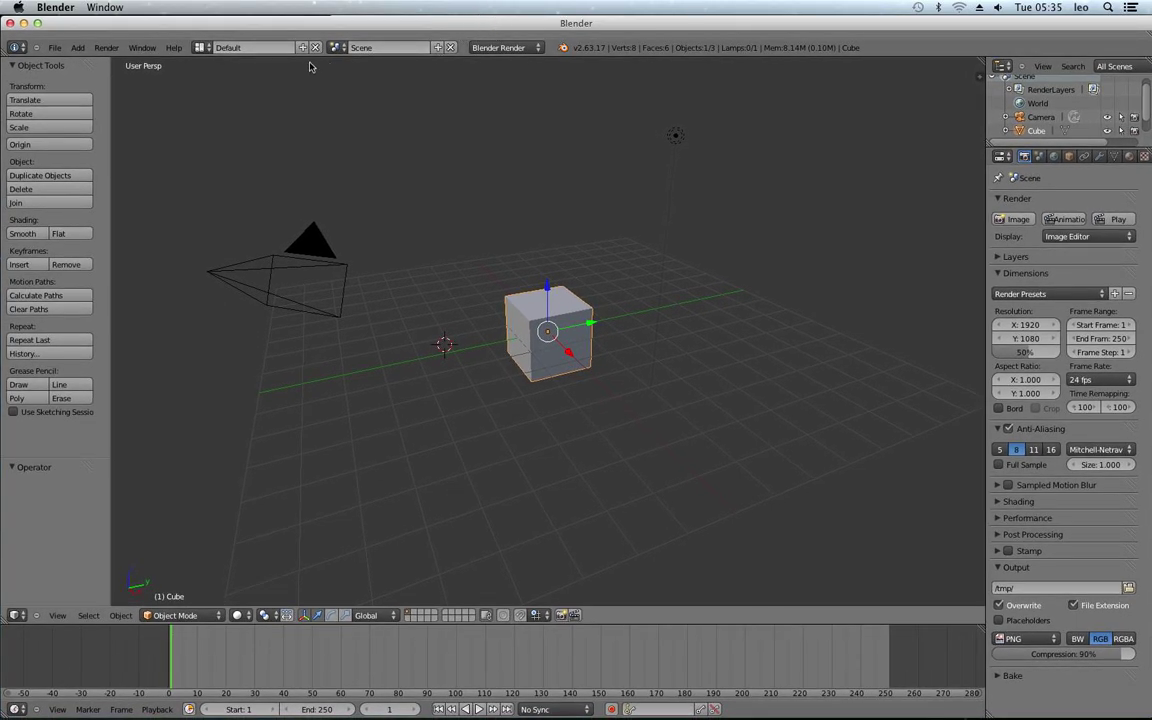
{"action": "left_click", "coordinate": [140, 48]}
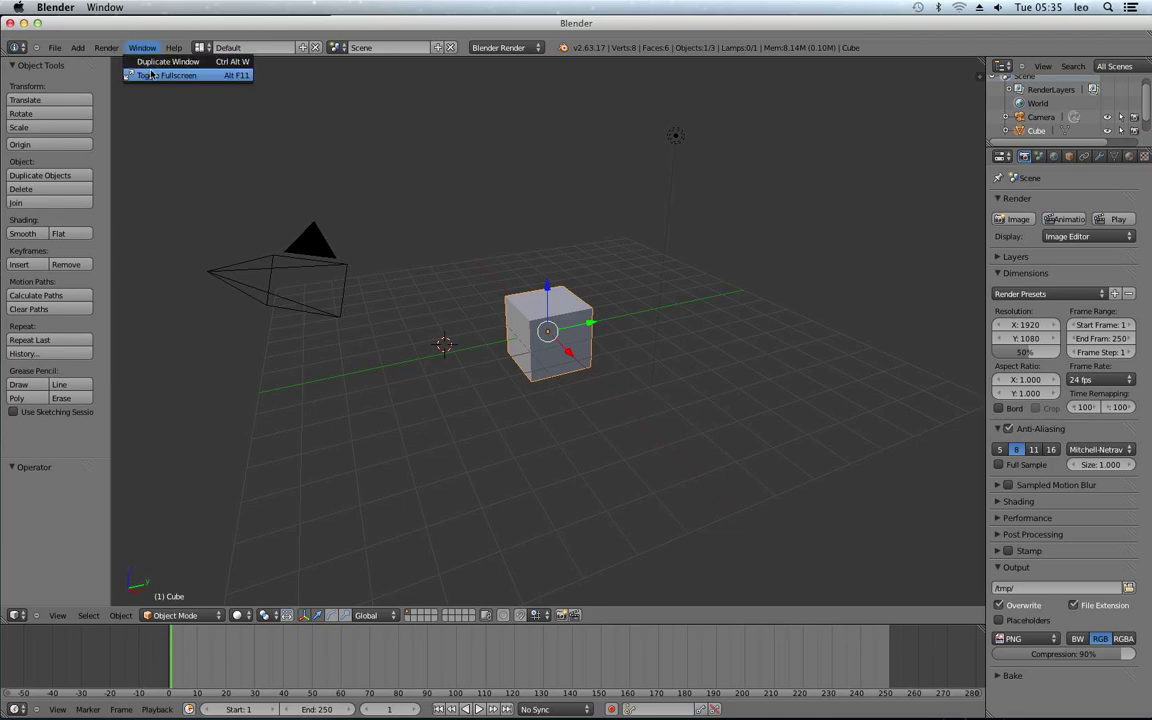
{"action": "left_click", "coordinate": [140, 74]}
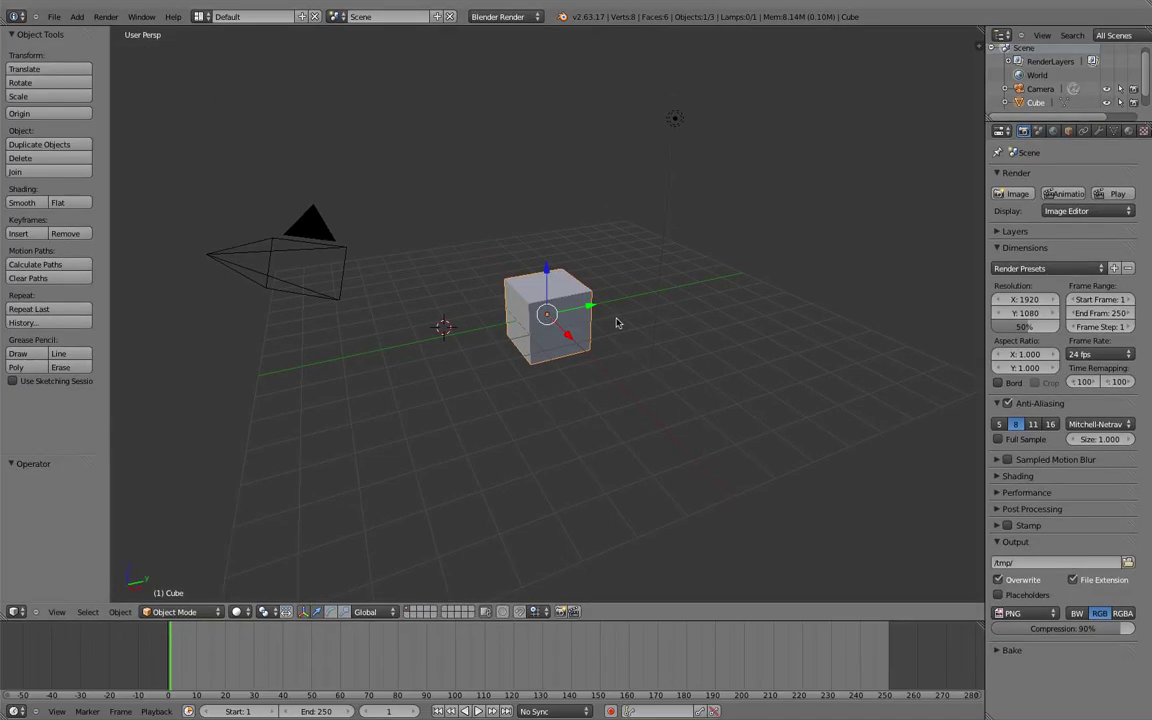
Scroll the fullscreen viewport back and forth, then open the File menu.
{"action": "scroll", "coordinate": [617, 321], "scroll_direction": "right", "scroll_amount": 2}
{"action": "scroll", "coordinate": [617, 321], "scroll_direction": "left", "scroll_amount": 4}
{"action": "scroll", "coordinate": [640, 332], "scroll_direction": "right", "scroll_amount": 2}
{"action": "scroll", "coordinate": [630, 332], "scroll_direction": "left", "scroll_amount": 3}
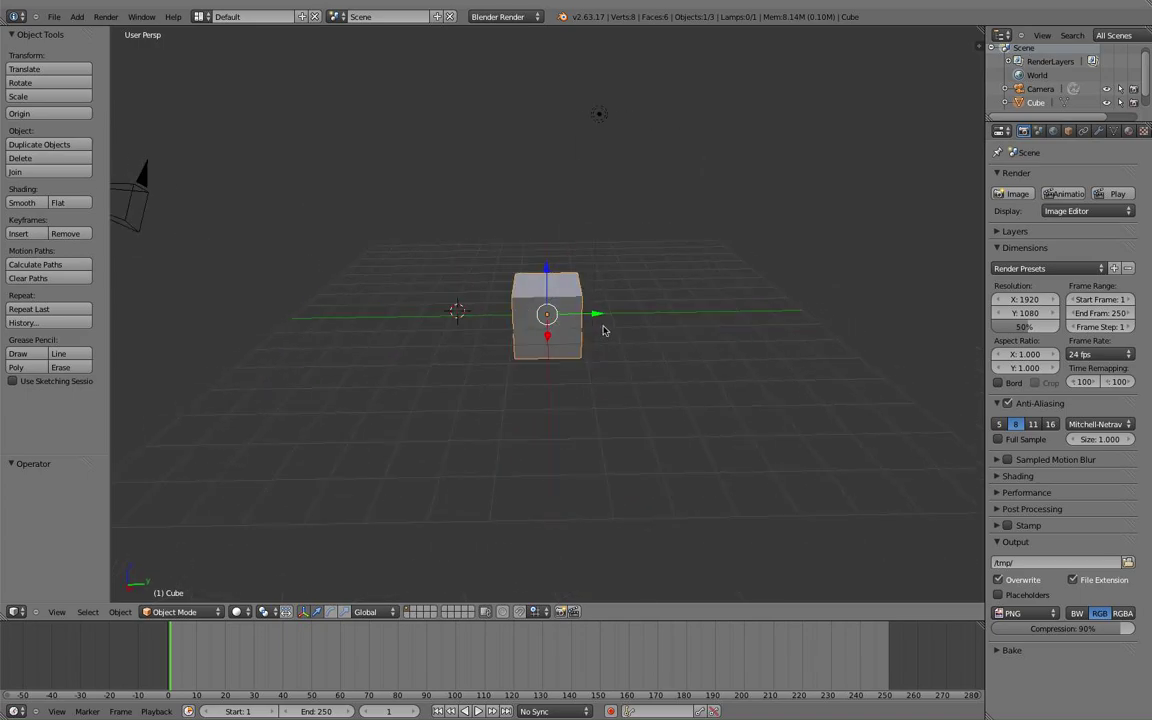
{"action": "scroll", "coordinate": [607, 329], "scroll_direction": "right", "scroll_amount": 2}
{"action": "scroll", "coordinate": [600, 330], "scroll_direction": "left", "scroll_amount": 3}
{"action": "left_click", "coordinate": [54, 16]}
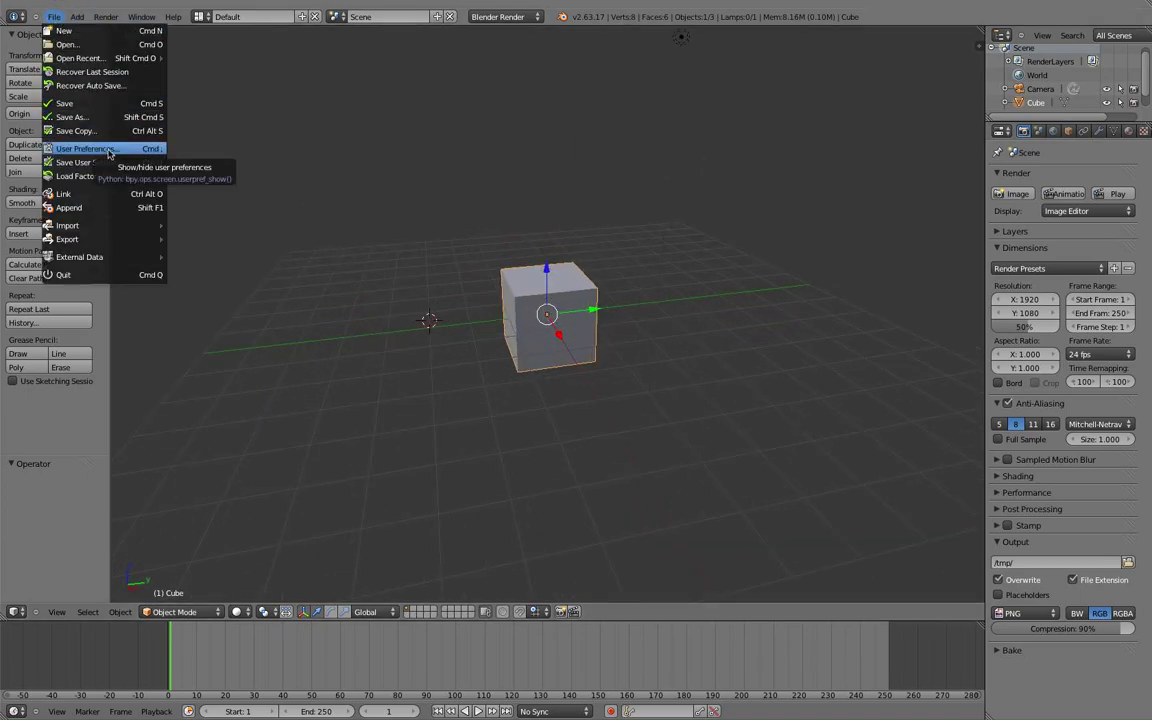
{"action": "left_click", "coordinate": [109, 152]}
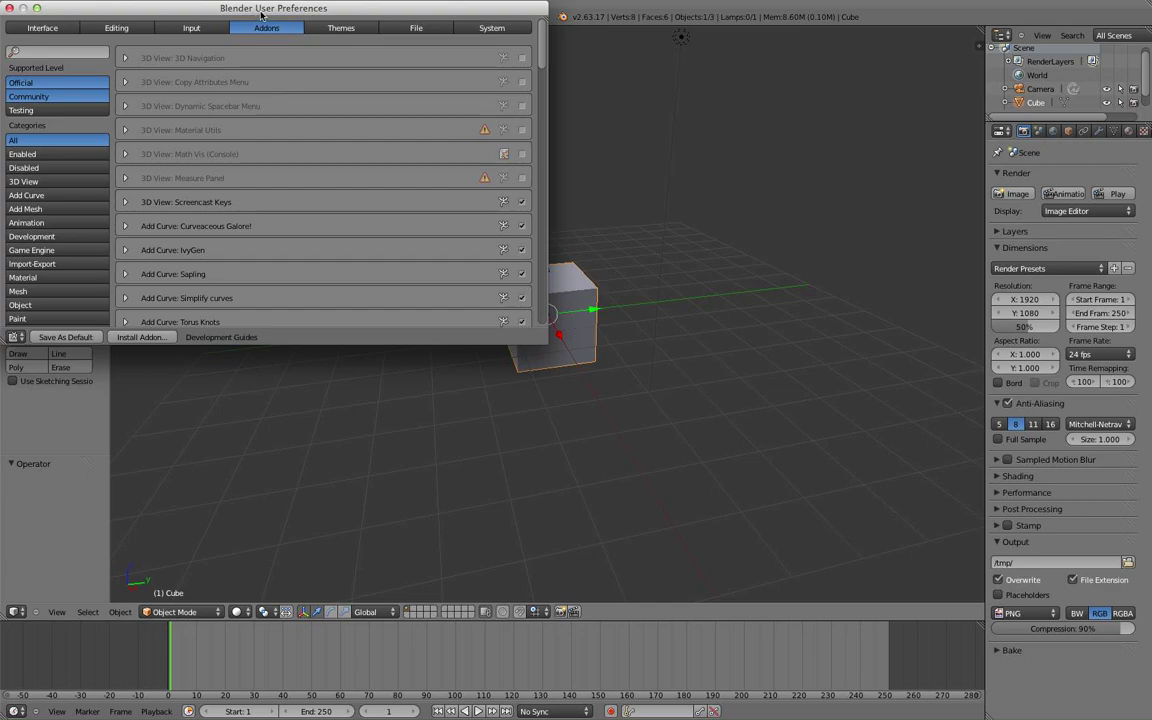
{"action": "left_click_drag", "start_coordinate": [261, 14], "coordinate": [371, 74]}
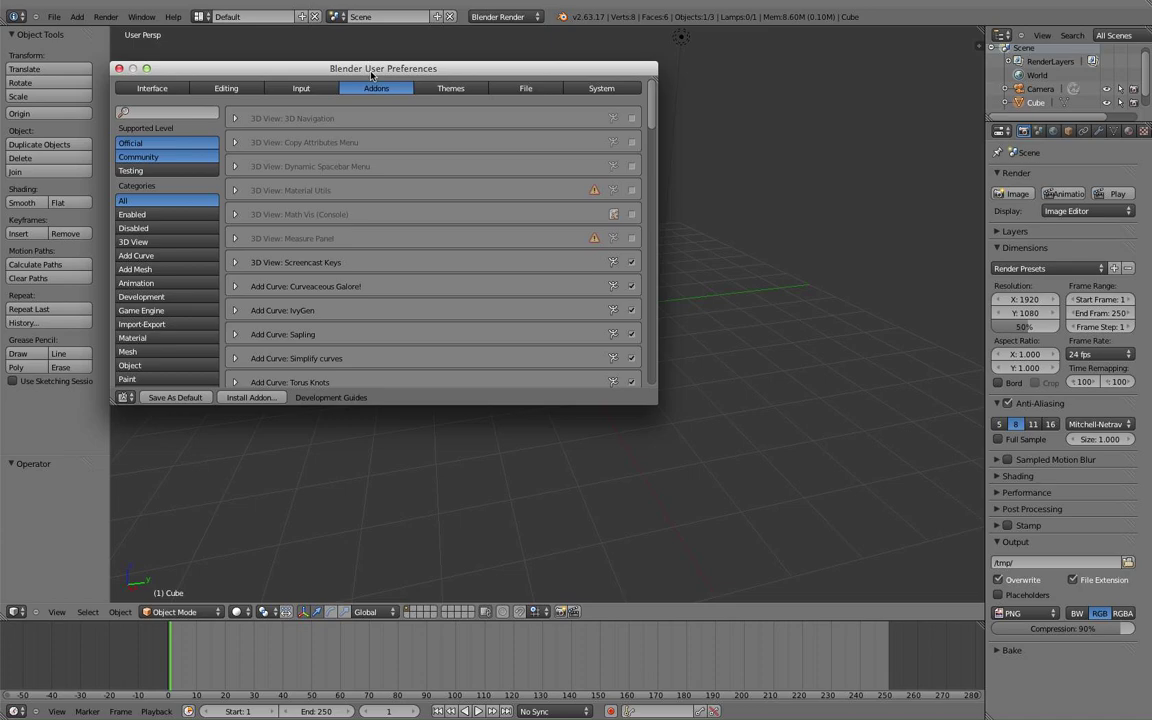
{"action": "scroll", "coordinate": [393, 349], "scroll_direction": "down", "scroll_amount": 3}
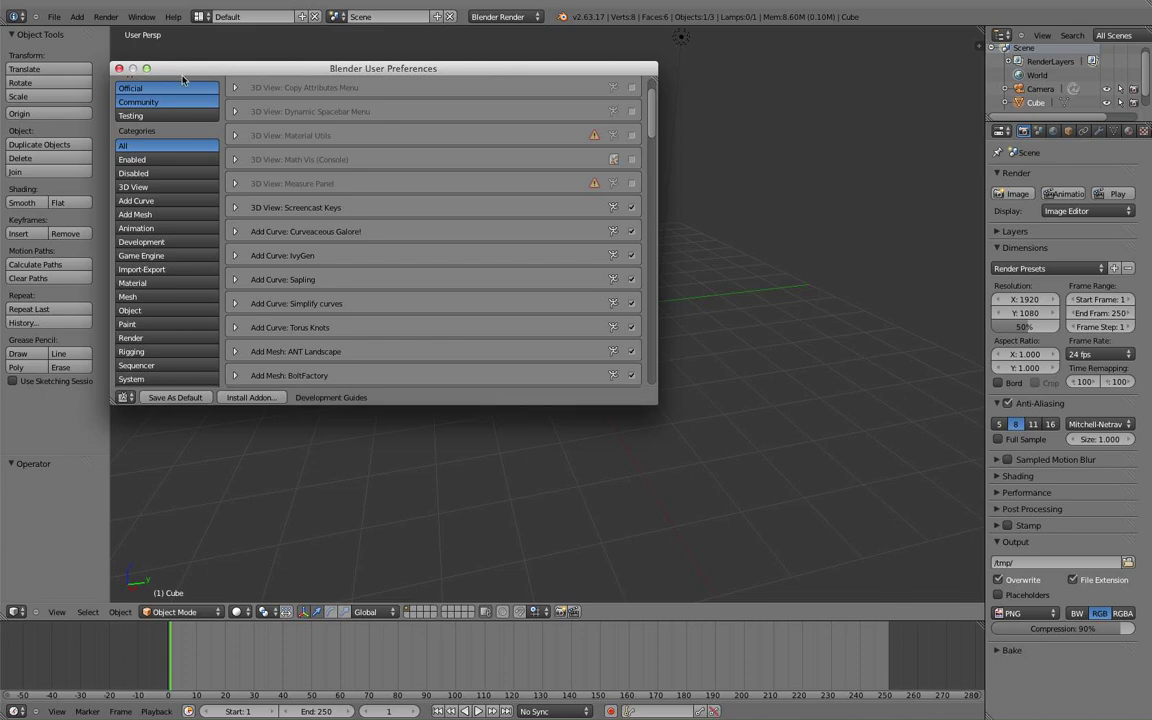
{"action": "scroll", "coordinate": [240, 225], "scroll_direction": "down", "scroll_amount": 2}
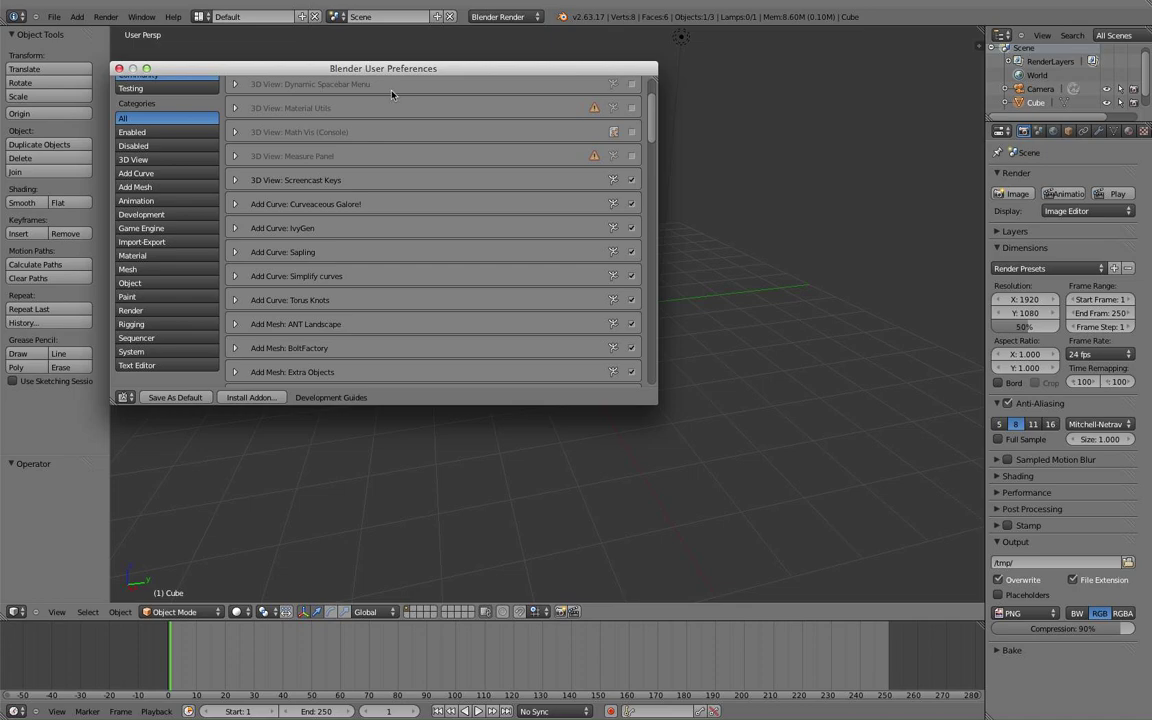
{"action": "left_click_drag", "start_coordinate": [380, 69], "coordinate": [385, 68]}
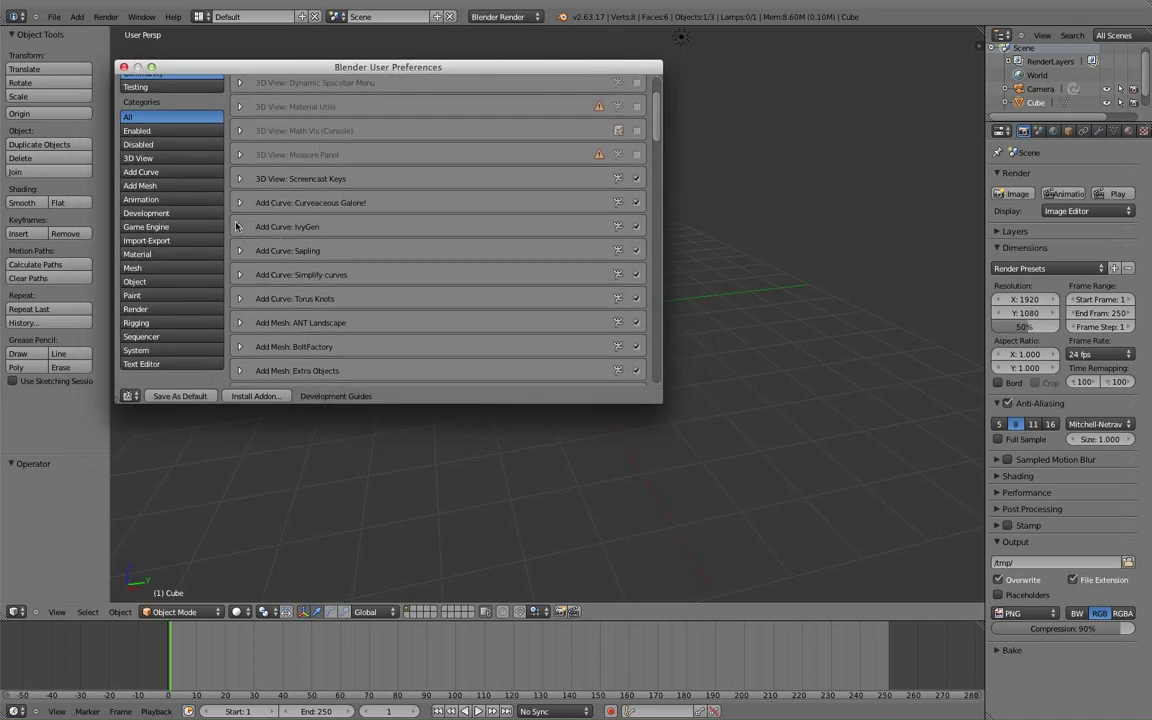
{"action": "left_click", "coordinate": [165, 174]}
{"action": "scroll", "coordinate": [339, 169], "scroll_direction": "up", "scroll_amount": 3}
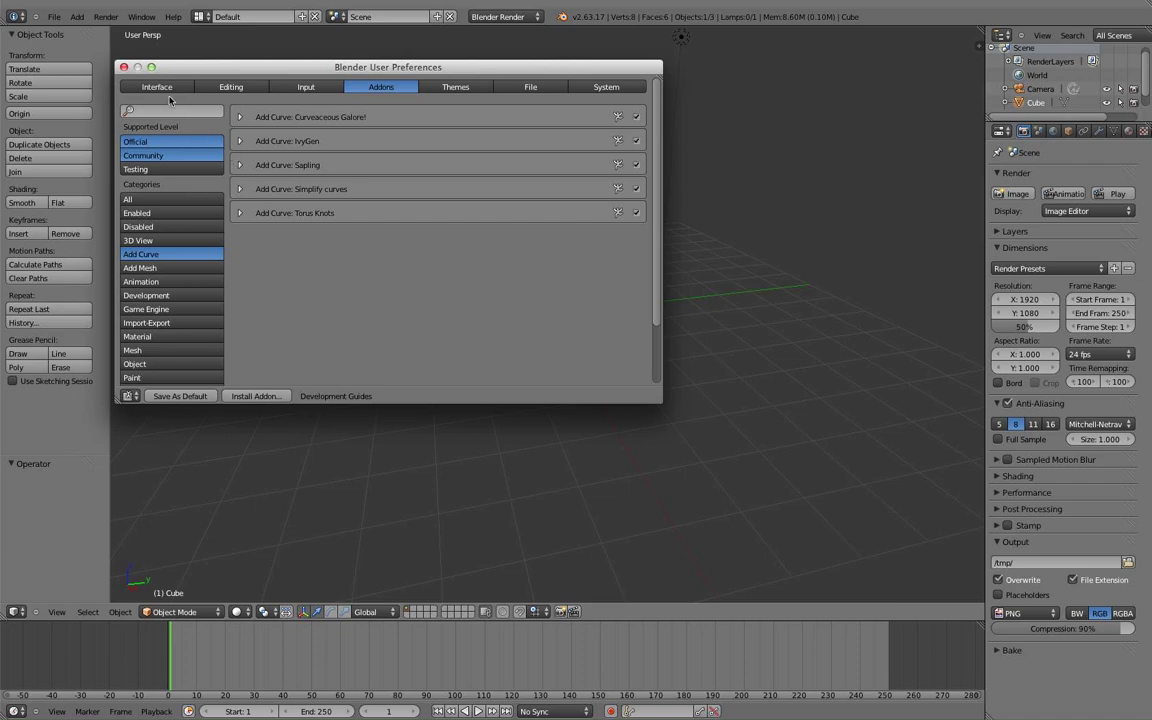
{"action": "left_click", "coordinate": [123, 67]}
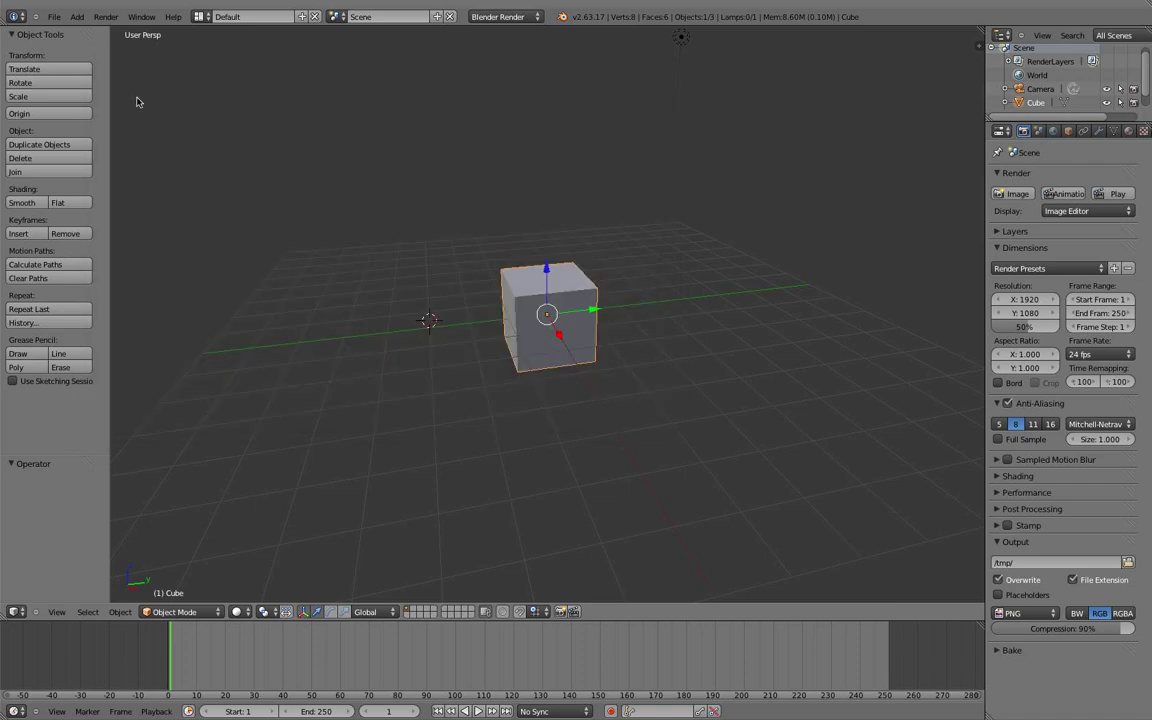
Delete the default cube and add a Landscape terrain mesh from Shift+A.
{"action": "key", "text": "x"}
{"action": "left_click", "coordinate": [612, 366]}
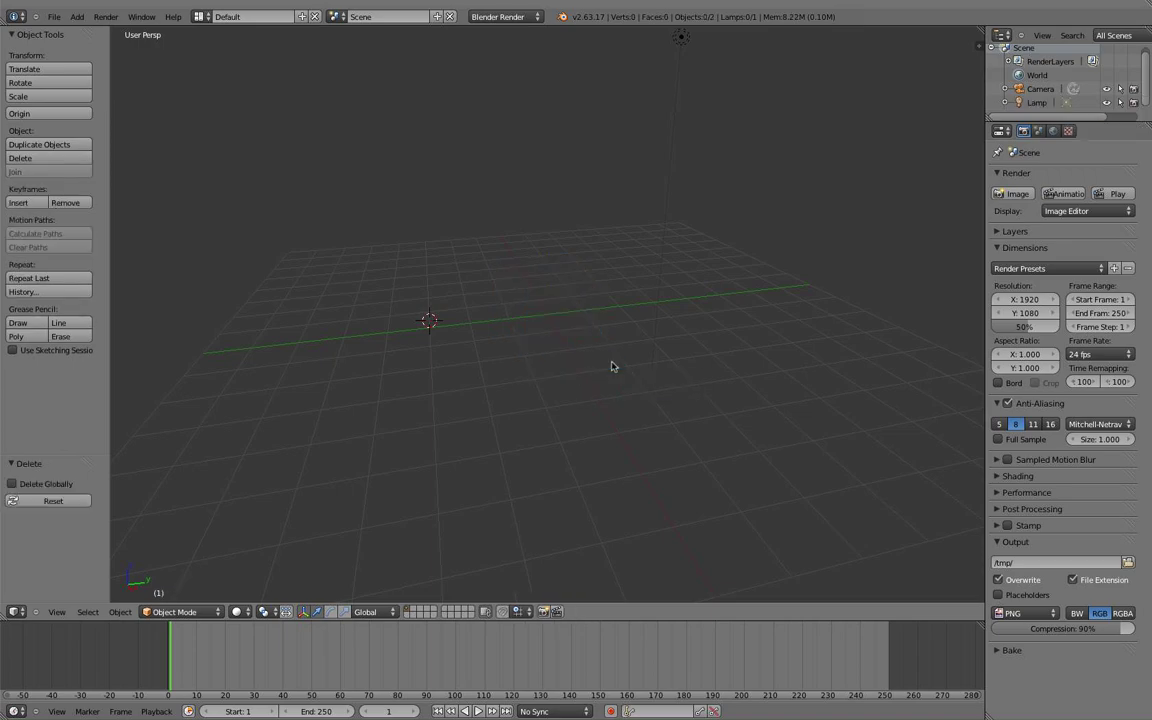
{"action": "key", "text": "shift+a"}
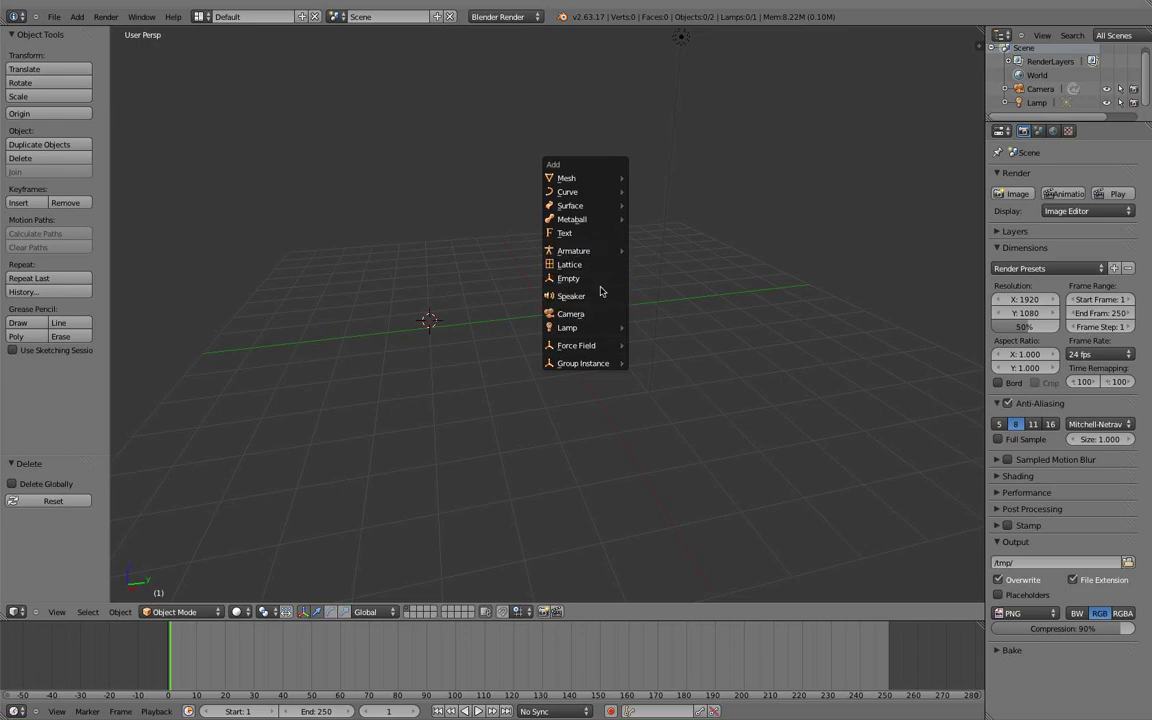
{"action": "mouse_move", "coordinate": [580, 178]}
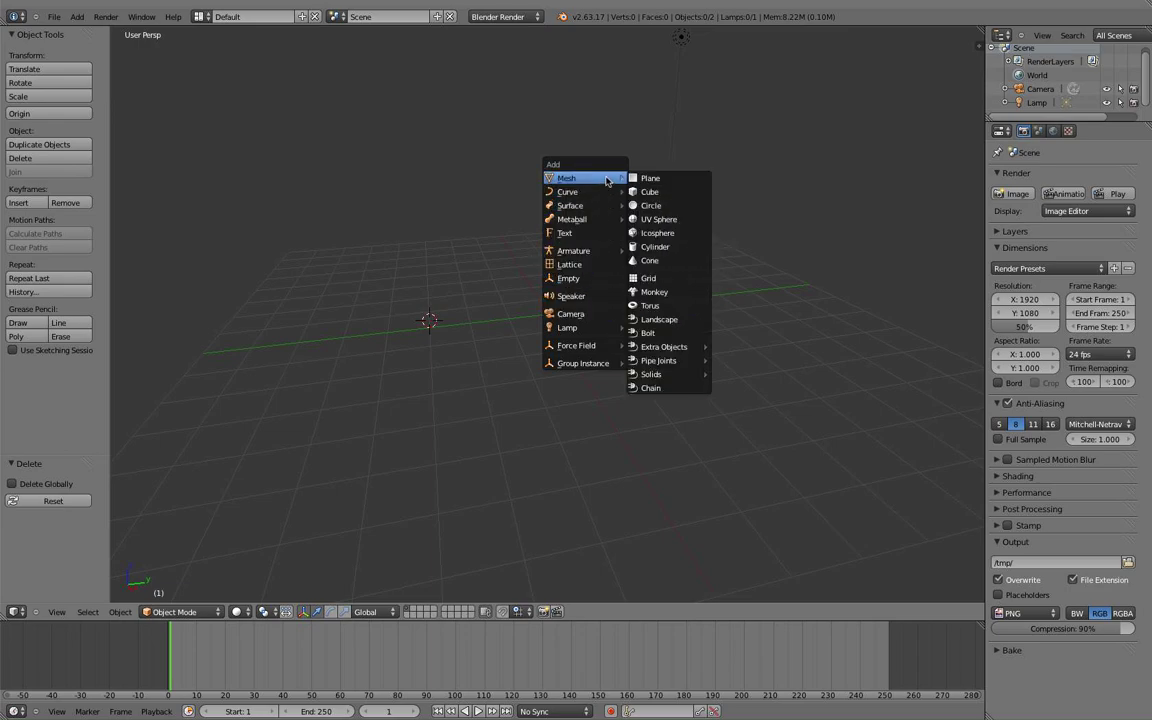
{"action": "left_click", "coordinate": [662, 320]}
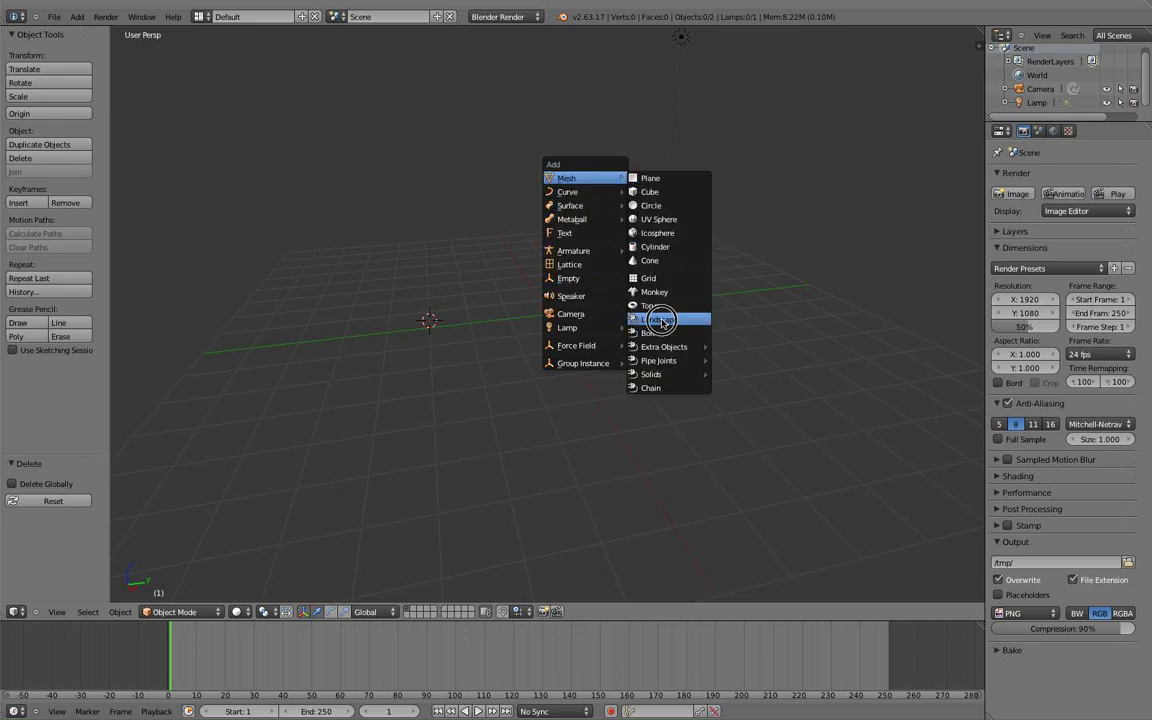
Move the landscape 2.591 along Y and orbit to a low angle over it.
{"action": "scroll", "coordinate": [700, 292], "scroll_direction": "down", "scroll_amount": 5}
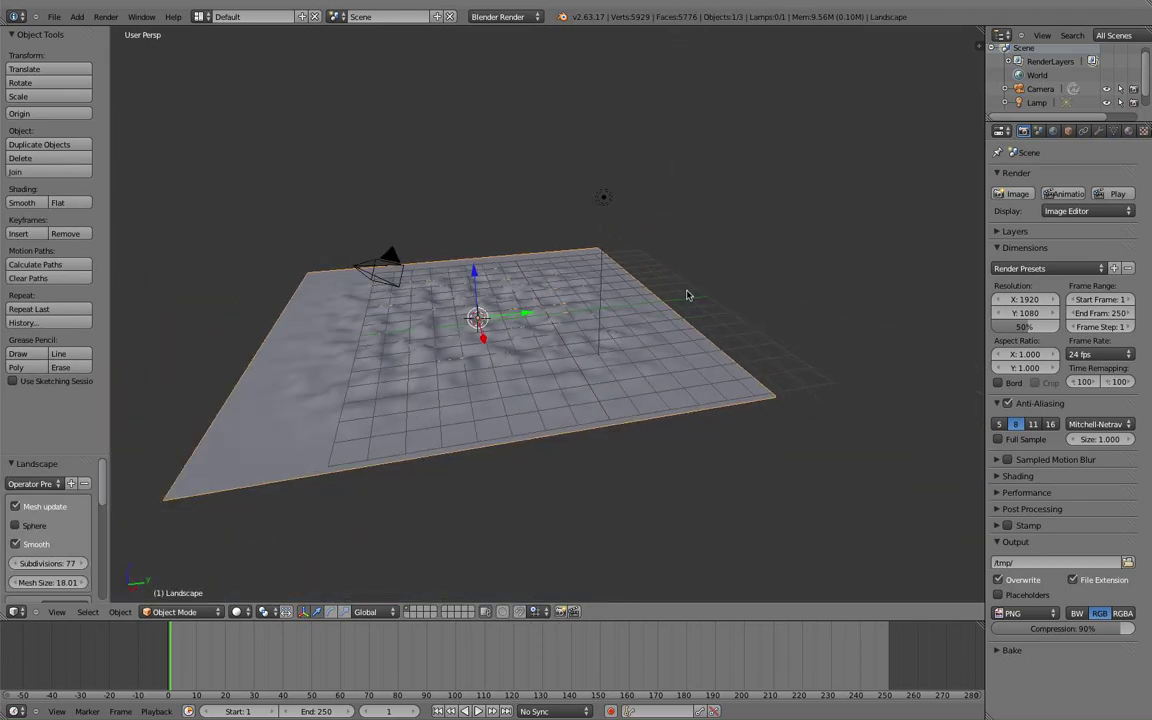
{"action": "middle_click_drag", "start_coordinate": [687, 295], "coordinate": [683, 338]}
{"action": "scroll", "coordinate": [640, 419], "scroll_direction": "up", "scroll_amount": 3}
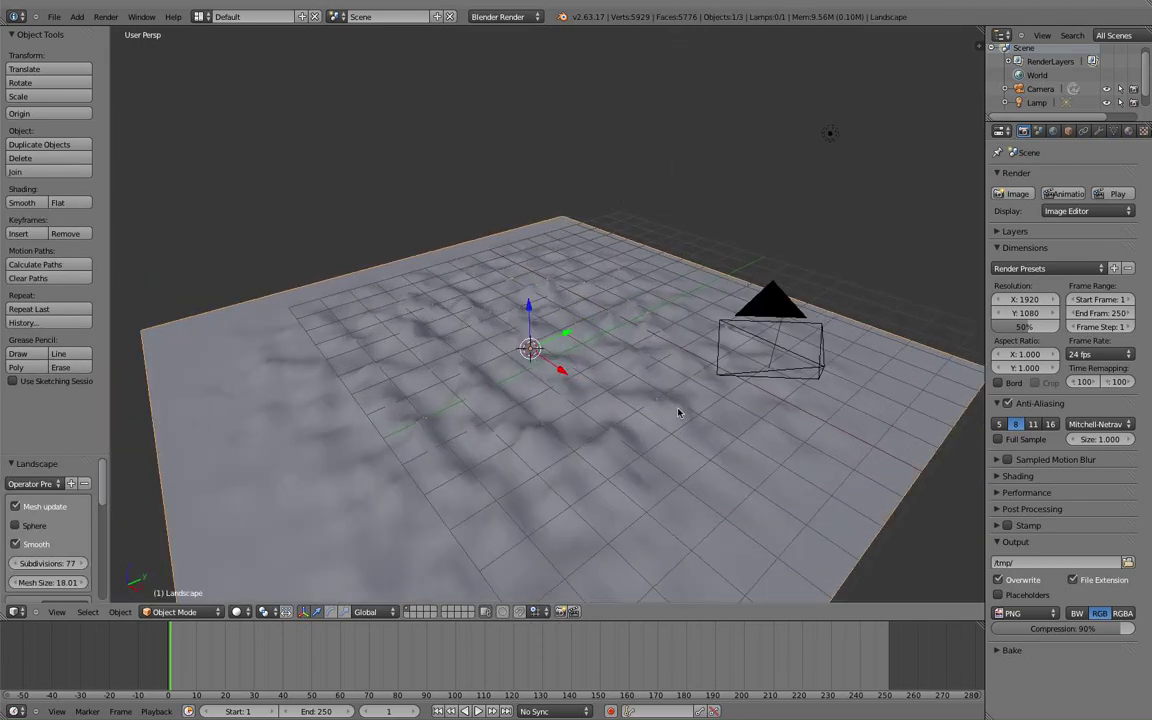
{"action": "middle_click_drag", "start_coordinate": [640, 419], "coordinate": [617, 398]}
{"action": "key", "text": "g"}
{"action": "key", "text": "y"}
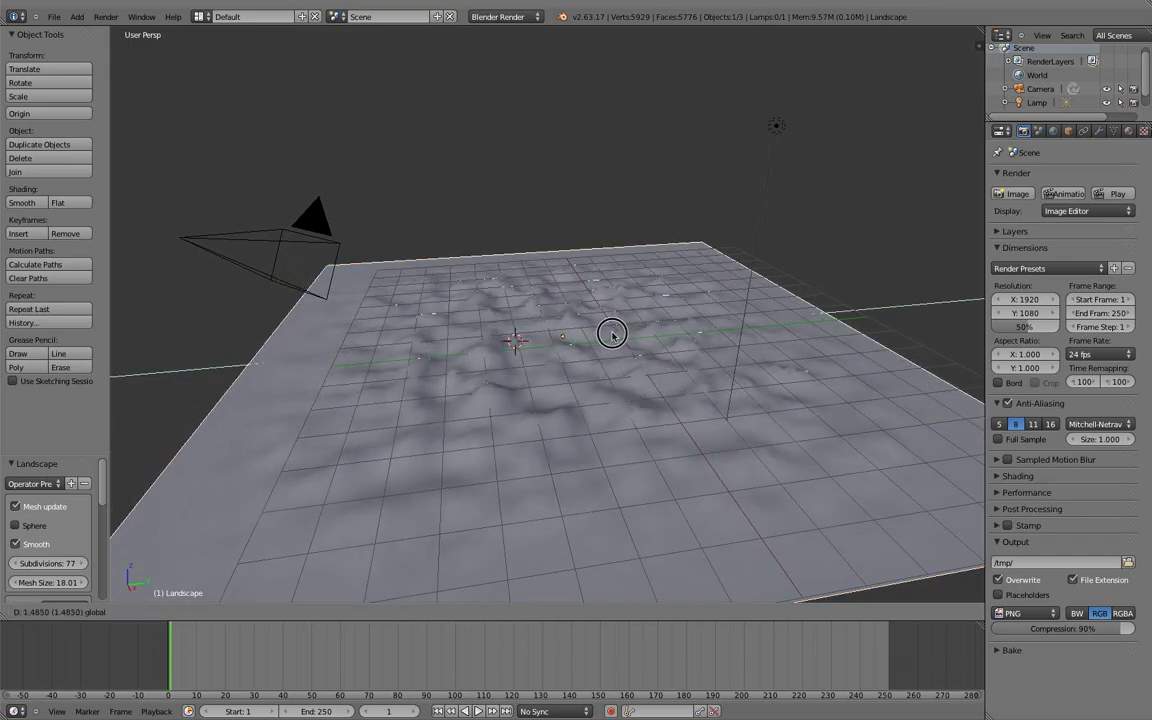
{"action": "left_click", "coordinate": [630, 321]}
{"action": "scroll", "coordinate": [637, 323], "scroll_direction": "up", "scroll_amount": 2}
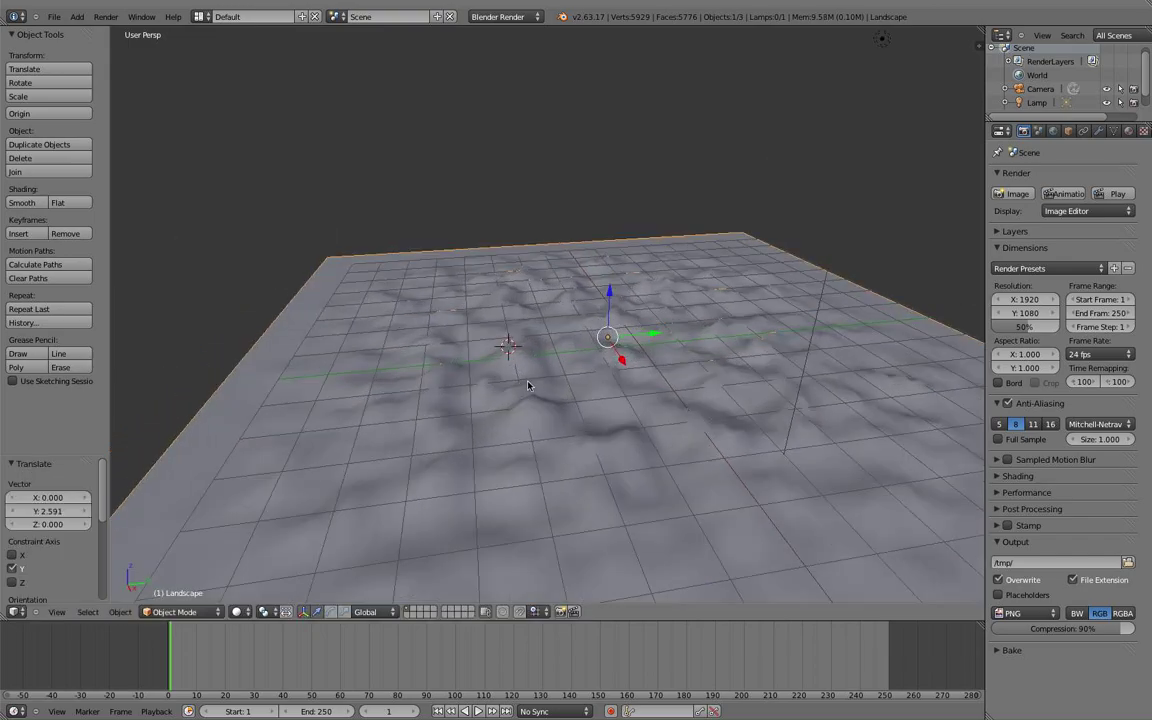
{"action": "mouse_move", "coordinate": [530, 386]}
{"action": "middle_mouse_down"}
{"action": "mouse_move", "coordinate": [532, 362]}
{"action": "mouse_move", "coordinate": [565, 352]}
{"action": "mouse_move", "coordinate": [548, 336]}
{"action": "mouse_move", "coordinate": [650, 341]}
{"action": "mouse_move", "coordinate": [574, 383]}
{"action": "mouse_move", "coordinate": [576, 400]}
{"action": "mouse_move", "coordinate": [453, 418]}
{"action": "mouse_move", "coordinate": [501, 375]}
{"action": "mouse_move", "coordinate": [537, 386]}
{"action": "middle_mouse_up"}
Toggle edit mode on the landscape and switch its whole-mesh selection.
{"action": "key", "text": "Tab"}
{"action": "key", "text": "Tab"}
{"action": "key", "text": "a"}
{"action": "right_click", "coordinate": [611, 367]}
{"action": "key", "text": "Tab"}
{"action": "scroll", "coordinate": [613, 367], "scroll_direction": "down", "scroll_amount": 3}
{"action": "scroll", "coordinate": [615, 367], "scroll_direction": "up", "scroll_amount": 2}
{"action": "key", "text": "a"}
{"action": "key", "text": "a"}
{"action": "key", "text": "a"}
{"action": "scroll", "coordinate": [576, 400], "scroll_direction": "up", "scroll_amount": 3}
{"action": "key", "text": "Tab"}
{"action": "scroll", "coordinate": [577, 425], "scroll_direction": "up", "scroll_amount": 2}
{"action": "scroll", "coordinate": [501, 375], "scroll_direction": "up", "scroll_amount": 2}
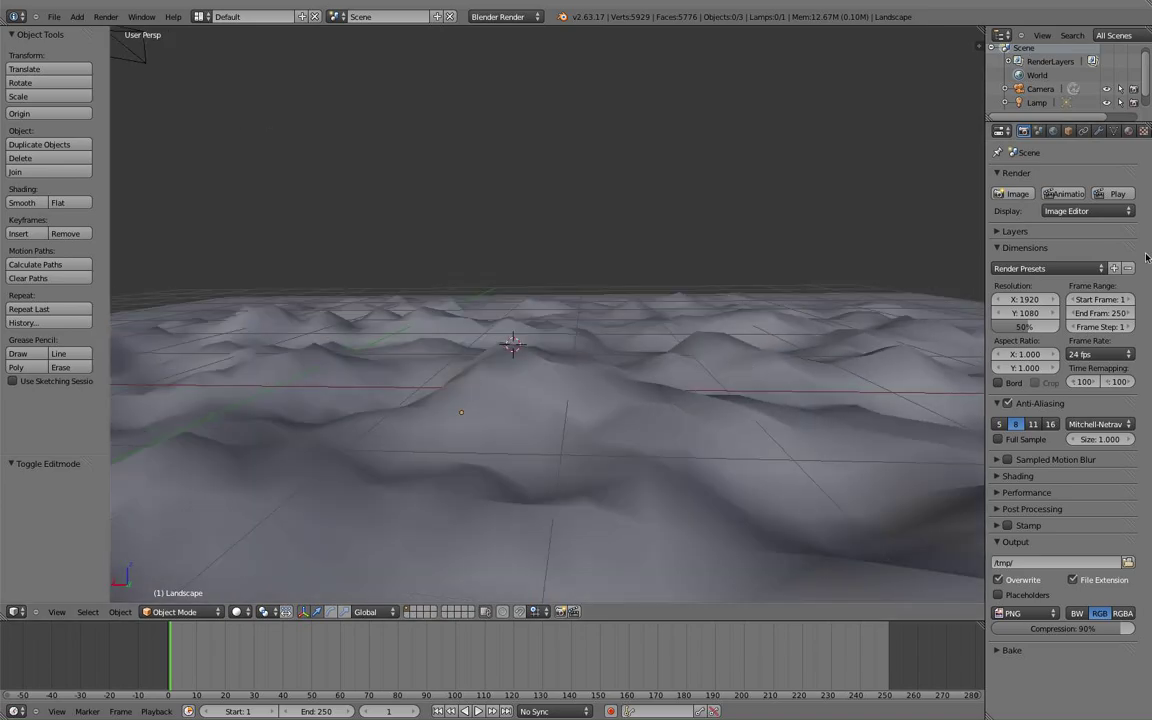
Add a Subdivision Surface modifier to the landscape from the Modifiers tab.
{"action": "left_click", "coordinate": [1097, 133]}
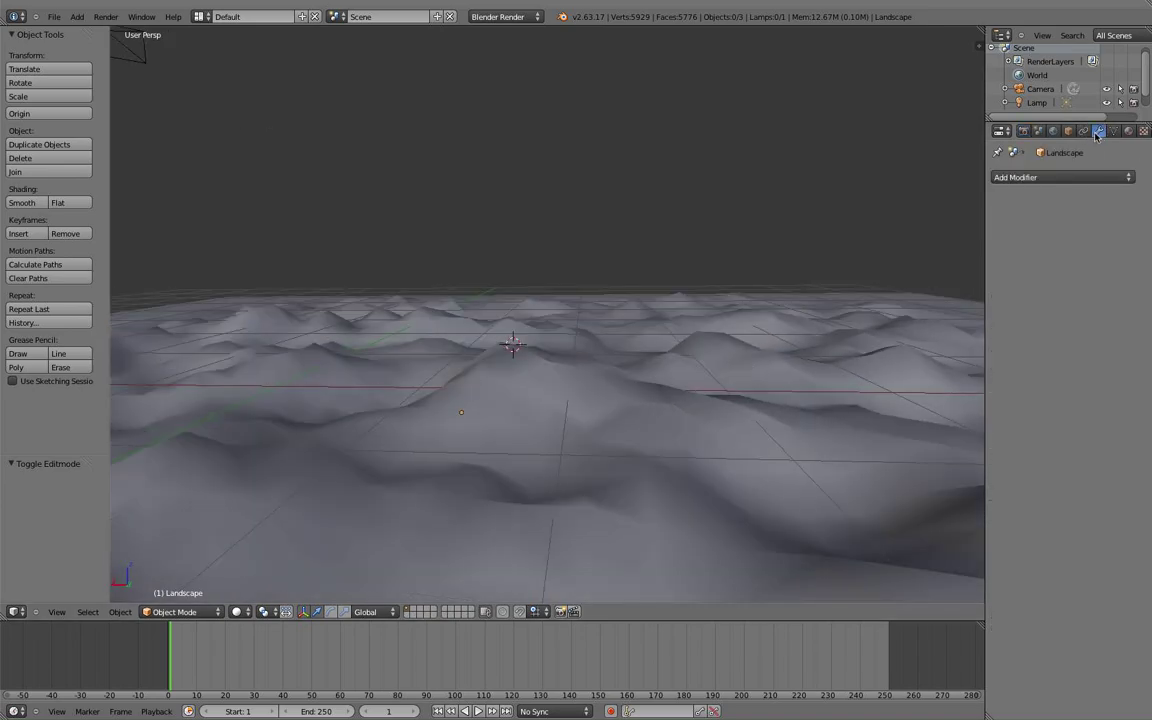
{"action": "left_click", "coordinate": [1054, 177]}
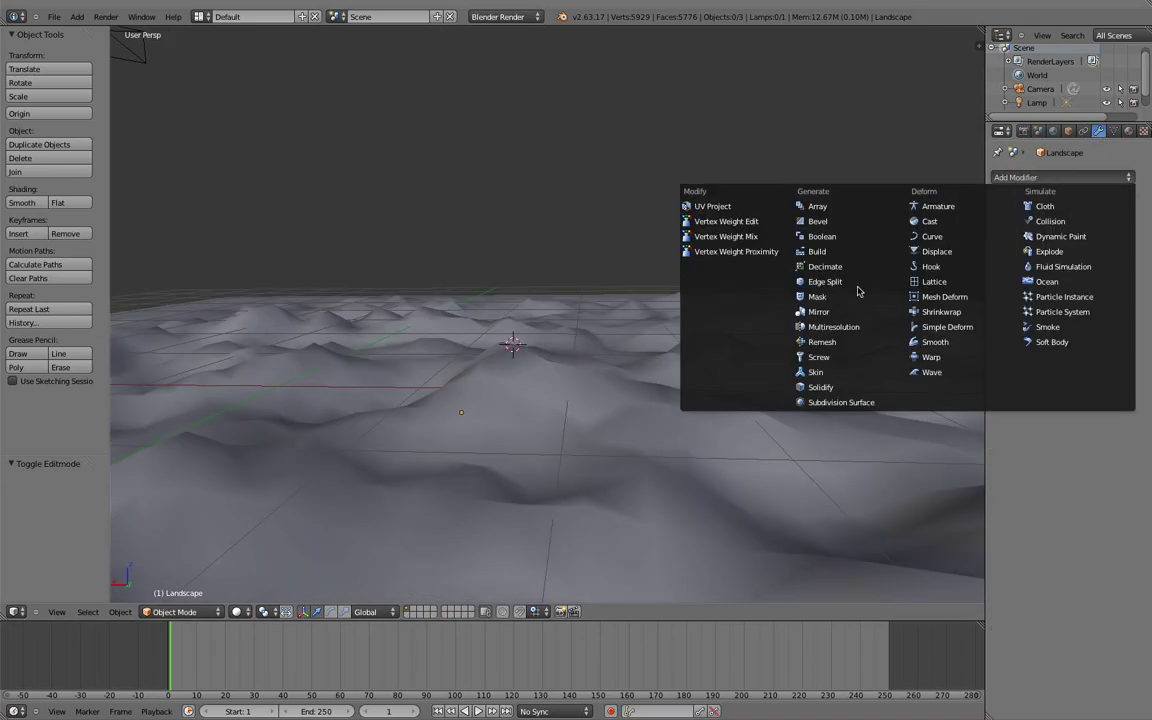
{"action": "left_click", "coordinate": [834, 402]}
{"action": "scroll", "coordinate": [602, 422], "scroll_direction": "down", "scroll_amount": 2}
{"action": "scroll", "coordinate": [617, 437], "scroll_direction": "down", "scroll_amount": 2}
{"action": "scroll", "coordinate": [627, 419], "scroll_direction": "down", "scroll_amount": 1}
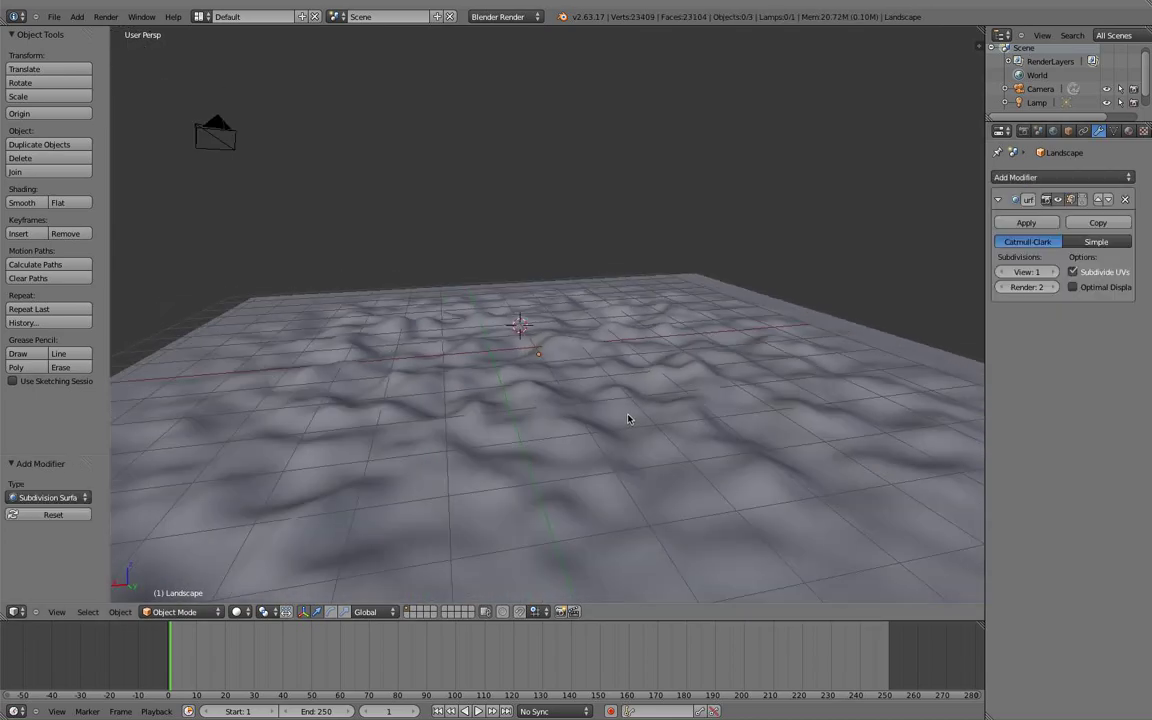
{"action": "scroll", "coordinate": [627, 419], "scroll_direction": "down", "scroll_amount": 3}
Select the landscape and flatten its height by scaling along Z.
{"action": "key", "text": "a"}
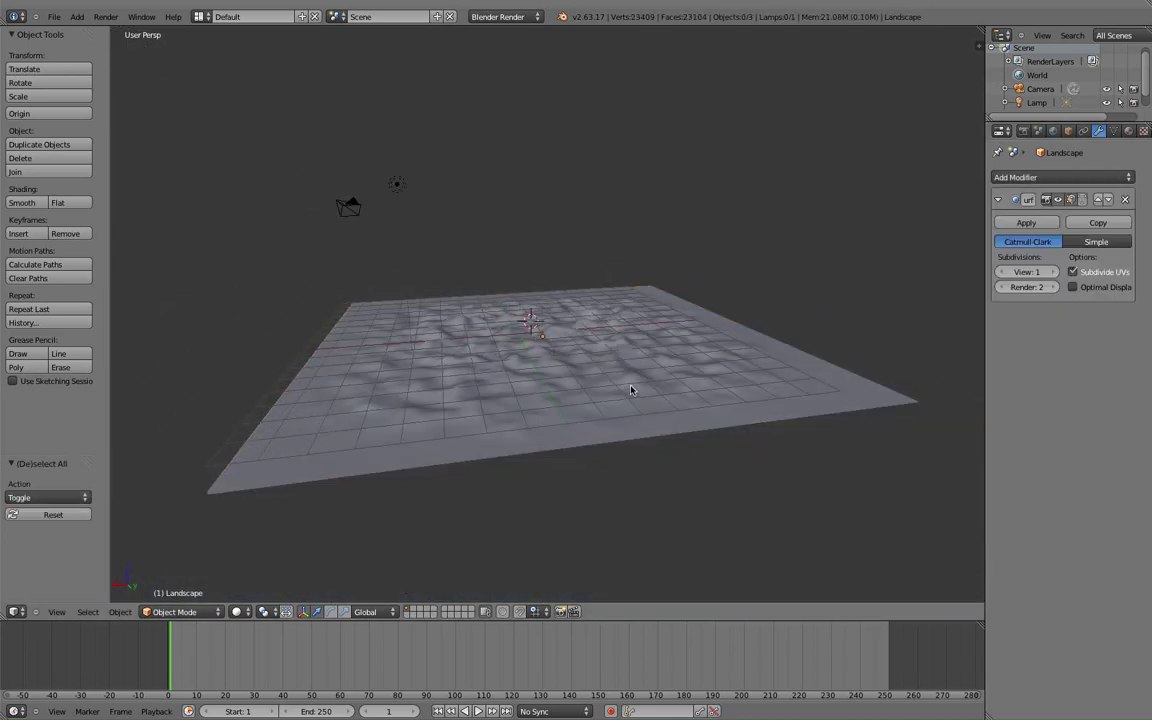
{"action": "key", "text": "z"}
{"action": "right_click", "coordinate": [631, 390]}
{"action": "key", "text": "s"}
{"action": "key", "text": "z"}
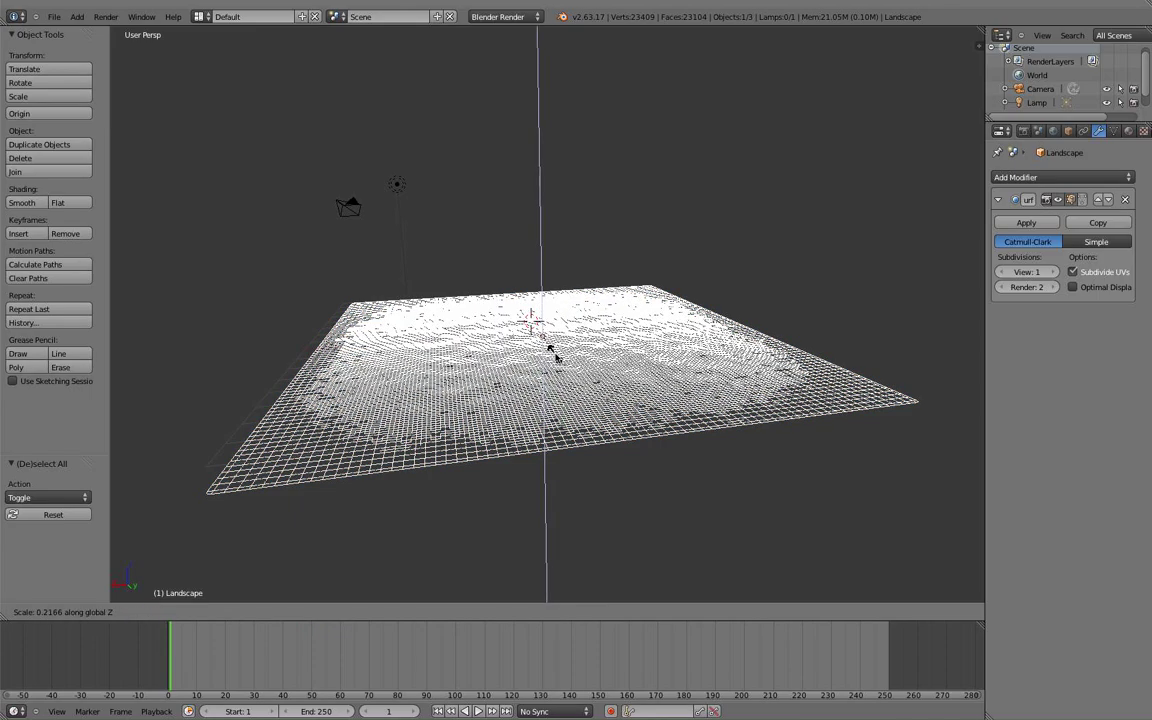
{"action": "left_click", "coordinate": [622, 362]}
{"action": "key", "text": "z"}
{"action": "scroll", "coordinate": [632, 386], "scroll_direction": "up", "scroll_amount": 2}
{"action": "scroll", "coordinate": [623, 389], "scroll_direction": "up", "scroll_amount": 2}
Toggle edit mode and orbit to a diagonal view of the plane in wireframe.
{"action": "key", "text": "Tab"}
{"action": "mouse_move", "coordinate": [622, 389]}
{"action": "middle_mouse_down"}
{"action": "mouse_move", "coordinate": [609, 360]}
{"action": "mouse_move", "coordinate": [567, 438]}
{"action": "mouse_move", "coordinate": [674, 432]}
{"action": "mouse_move", "coordinate": [694, 386]}
{"action": "mouse_move", "coordinate": [630, 393]}
{"action": "mouse_move", "coordinate": [646, 401]}
{"action": "middle_mouse_up"}
{"action": "scroll", "coordinate": [609, 360], "scroll_direction": "up", "scroll_amount": 1}
{"action": "scroll", "coordinate": [609, 360], "scroll_direction": "up", "scroll_amount": 1}
{"action": "key", "text": "Tab"}
{"action": "scroll", "coordinate": [646, 401], "scroll_direction": "down", "scroll_amount": 1}
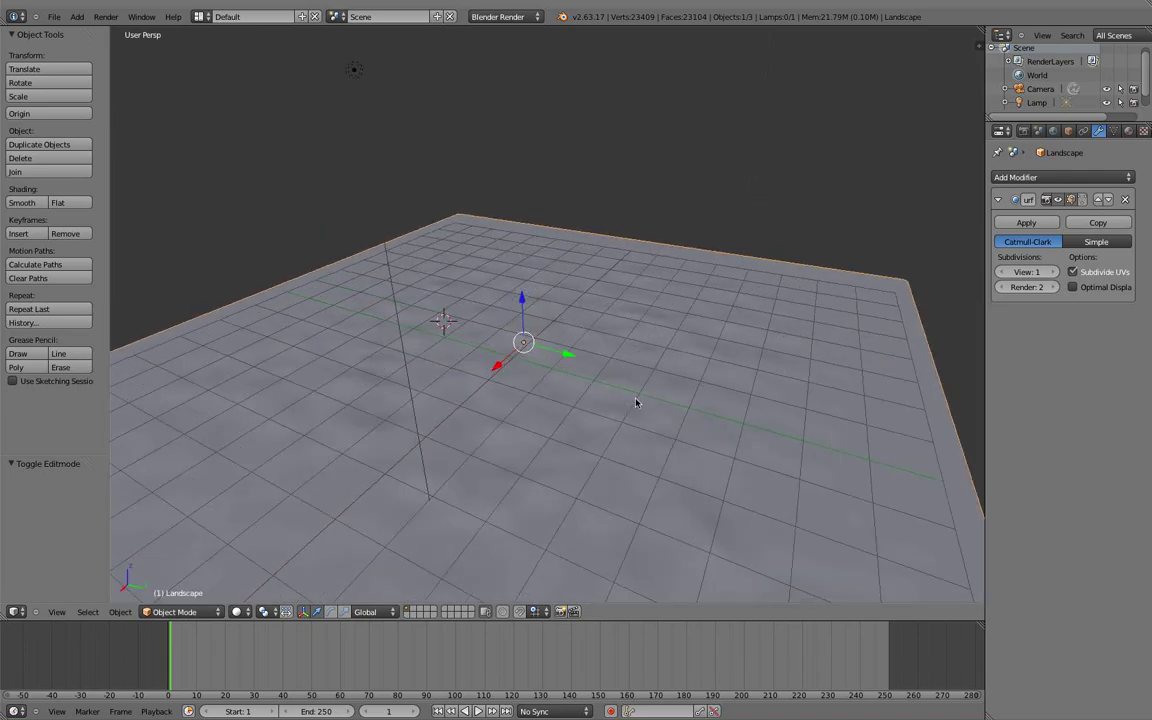
{"action": "scroll", "coordinate": [640, 399], "scroll_direction": "down", "scroll_amount": 1}
{"action": "mouse_move", "coordinate": [540, 360]}
{"action": "middle_mouse_down"}
{"action": "mouse_move", "coordinate": [619, 362]}
{"action": "mouse_move", "coordinate": [508, 339]}
{"action": "mouse_move", "coordinate": [559, 289]}
{"action": "mouse_move", "coordinate": [560, 314]}
{"action": "mouse_move", "coordinate": [584, 337]}
{"action": "mouse_move", "coordinate": [578, 369]}
{"action": "mouse_move", "coordinate": [533, 331]}
{"action": "mouse_move", "coordinate": [555, 352]}
{"action": "mouse_move", "coordinate": [562, 345]}
{"action": "middle_mouse_up"}
{"action": "key", "text": "z"}
{"action": "key", "text": "z"}
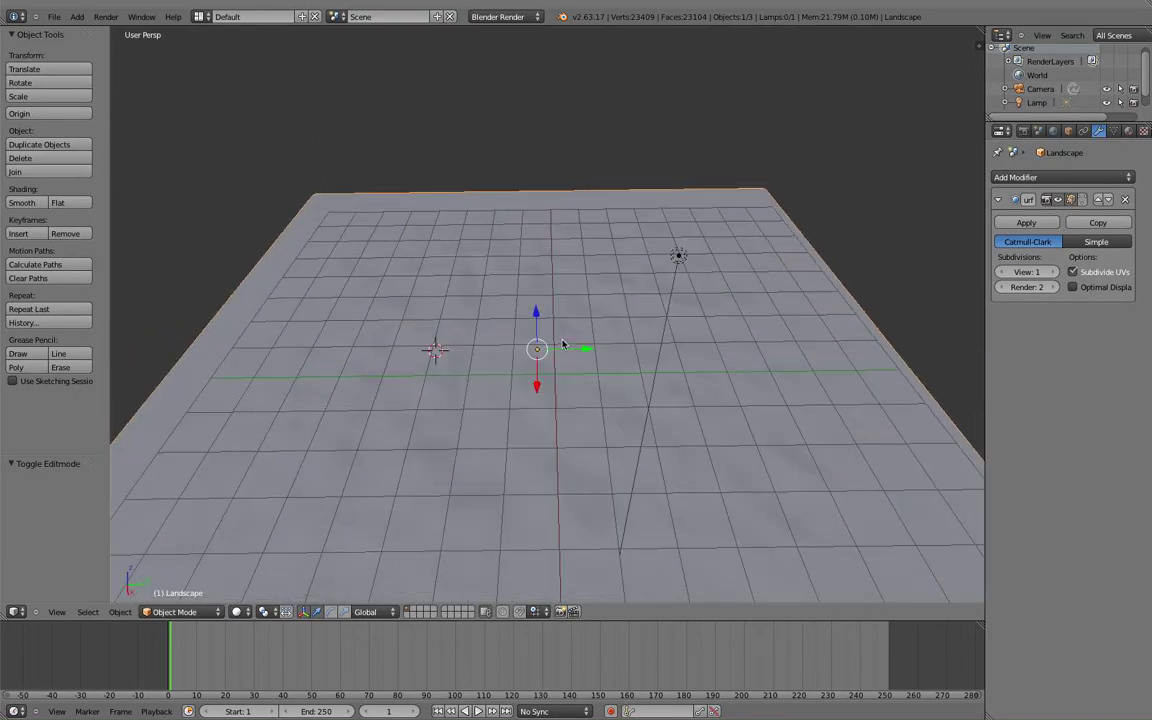
{"action": "scroll", "coordinate": [562, 345], "scroll_direction": "down", "scroll_amount": 2}
Switch to the empty third layer and view its grid from top (numpad 7).
{"action": "scroll", "coordinate": [562, 342], "scroll_direction": "up", "scroll_amount": 1}
{"action": "key", "text": "2"}
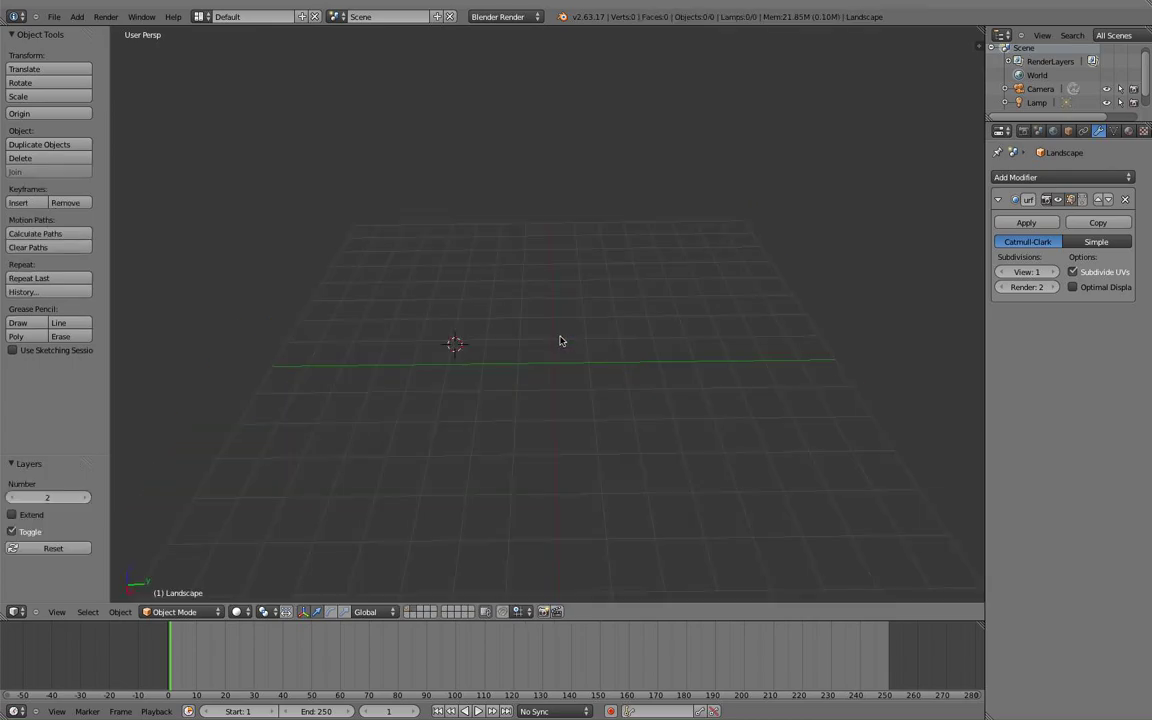
{"action": "middle_click_drag", "start_coordinate": [560, 339], "coordinate": [515, 346]}
{"action": "key", "text": "3"}
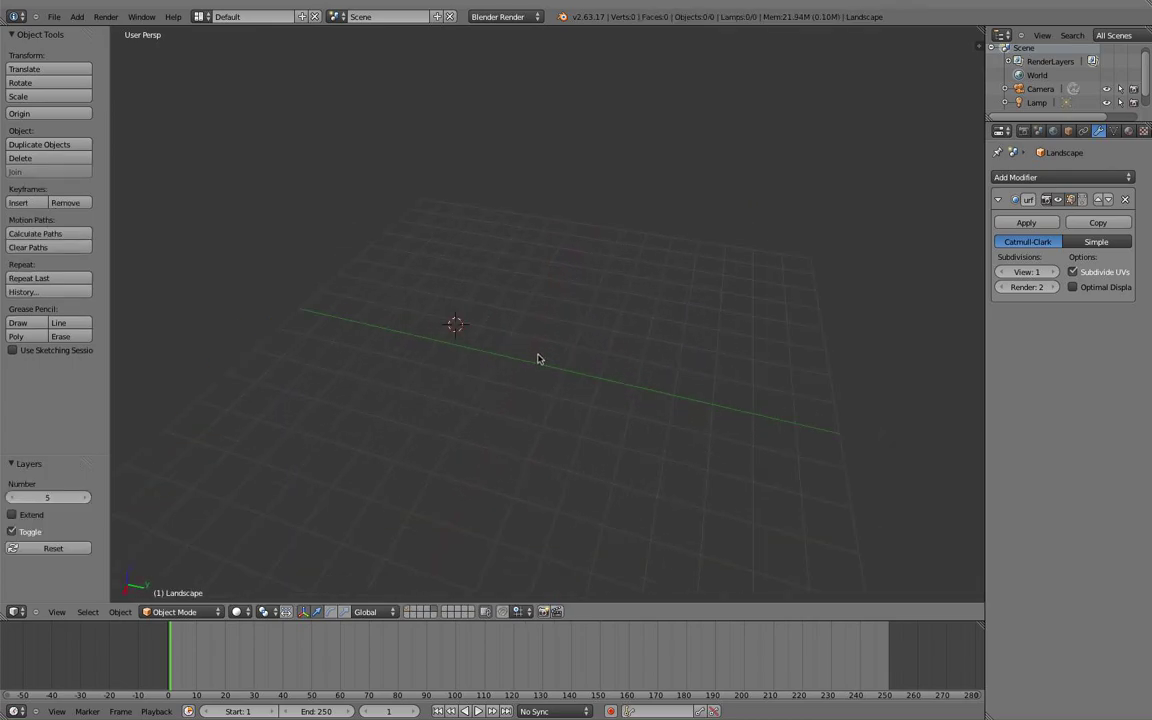
{"action": "mouse_move", "coordinate": [506, 340]}
{"action": "middle_mouse_down"}
{"action": "mouse_move", "coordinate": [517, 346]}
{"action": "mouse_move", "coordinate": [486, 399]}
{"action": "middle_mouse_up"}
{"action": "middle_click_drag", "start_coordinate": [450, 441], "coordinate": [440, 520]}
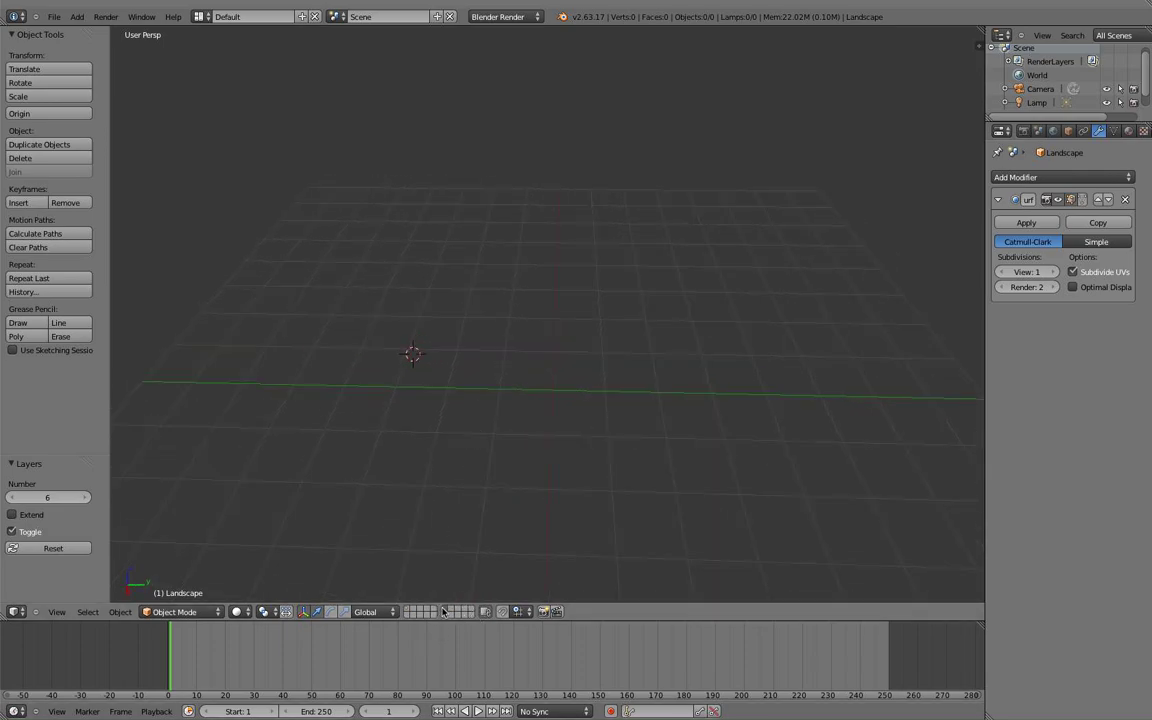
{"action": "mouse_move", "coordinate": [461, 530]}
{"action": "middle_mouse_down"}
{"action": "mouse_move", "coordinate": [491, 530]}
{"action": "mouse_move", "coordinate": [437, 463]}
{"action": "mouse_move", "coordinate": [542, 497]}
{"action": "middle_mouse_up"}
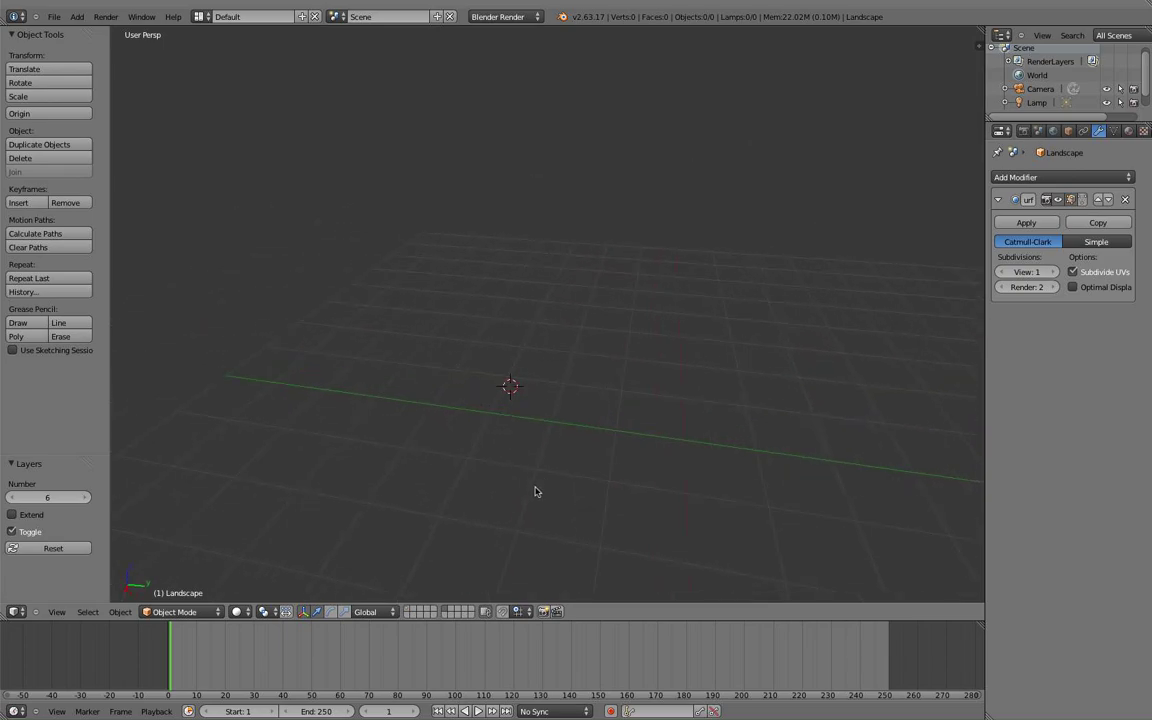
{"action": "key", "text": "space"}
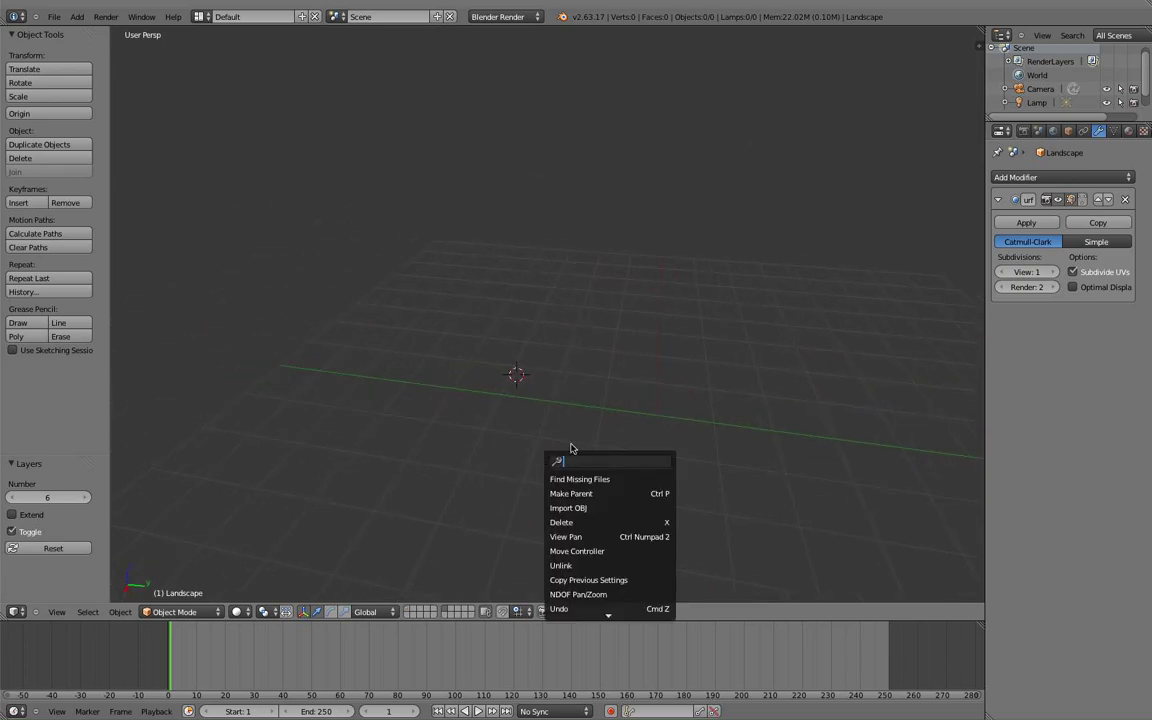
{"action": "key", "text": "Escape"}
{"action": "middle_click_drag", "start_coordinate": [657, 428], "coordinate": [575, 467]}
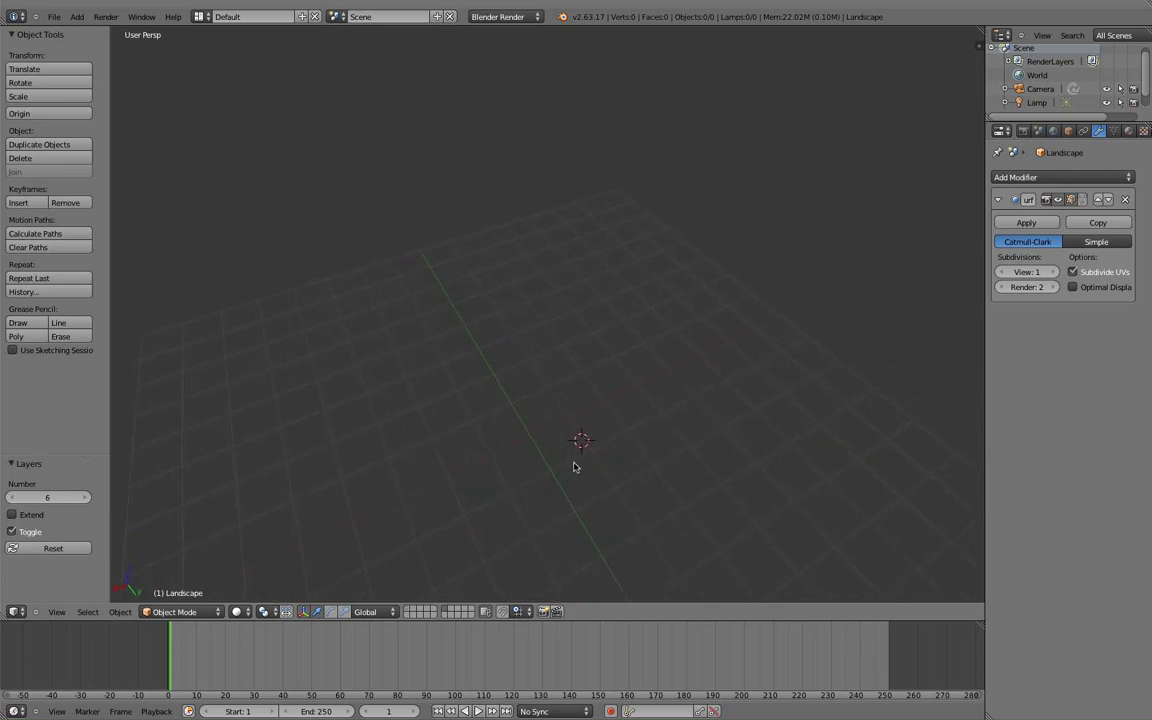
{"action": "key", "text": "KP_7"}
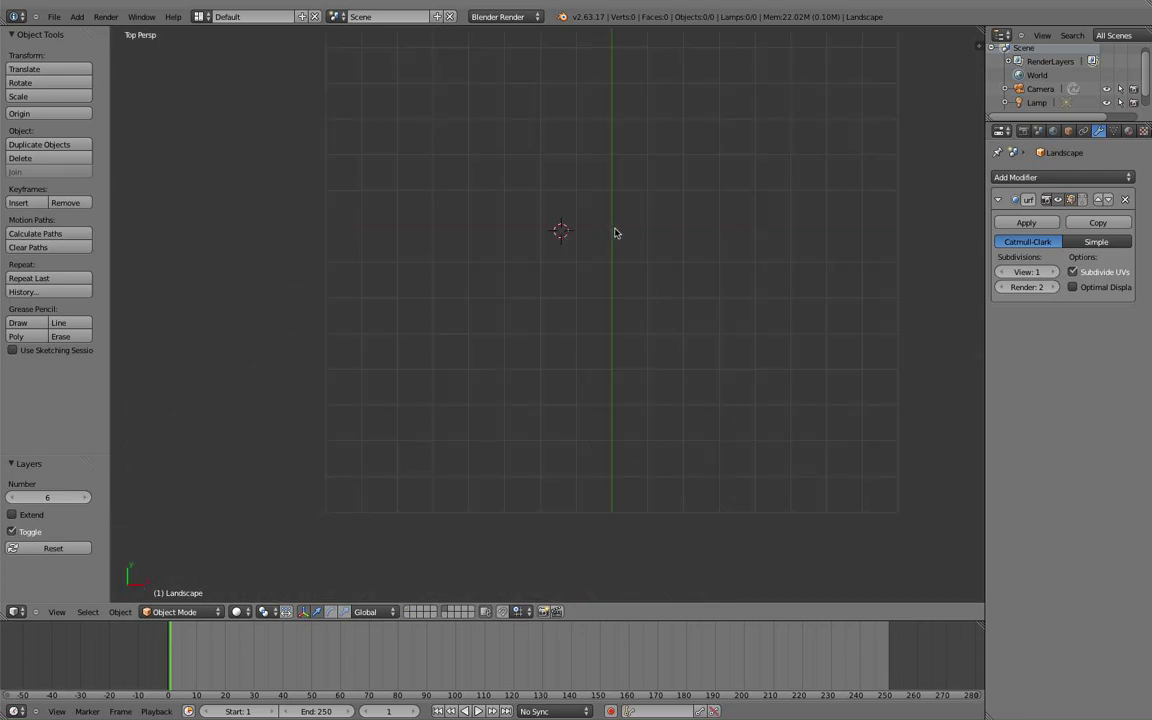
Place the 3D cursor near the origin and snap it to the grid.
{"action": "left_click", "coordinate": [609, 231]}
{"action": "key", "text": "space"}
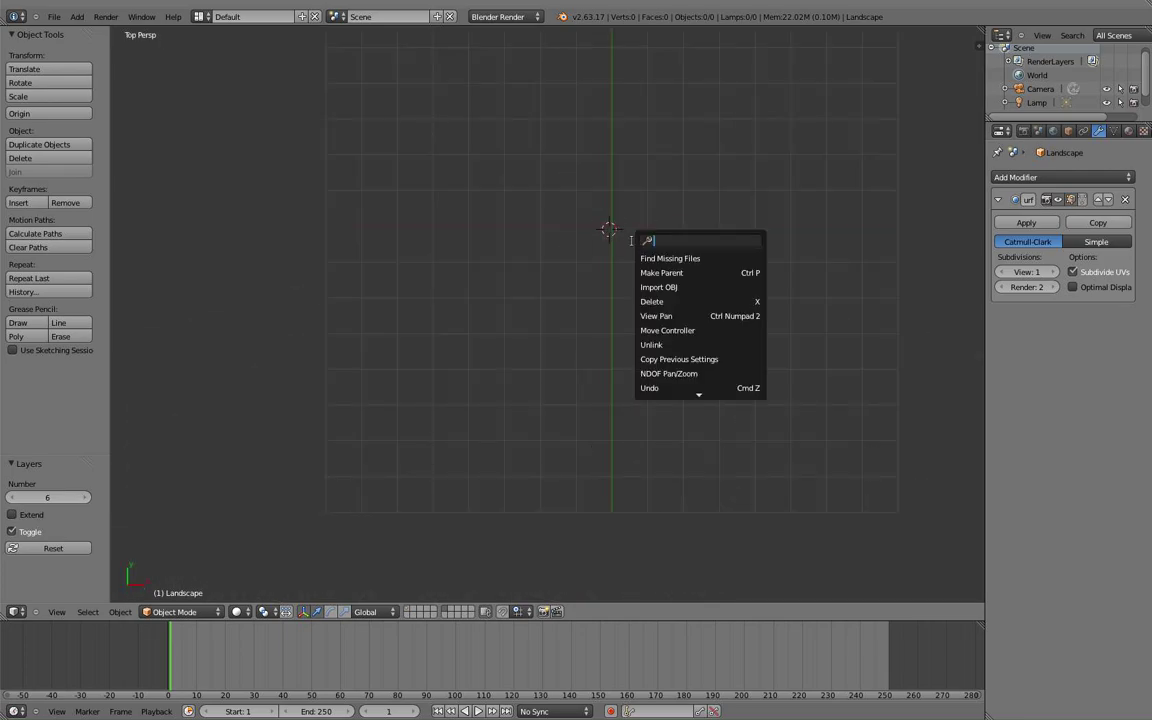
{"action": "type", "text": "sn"}
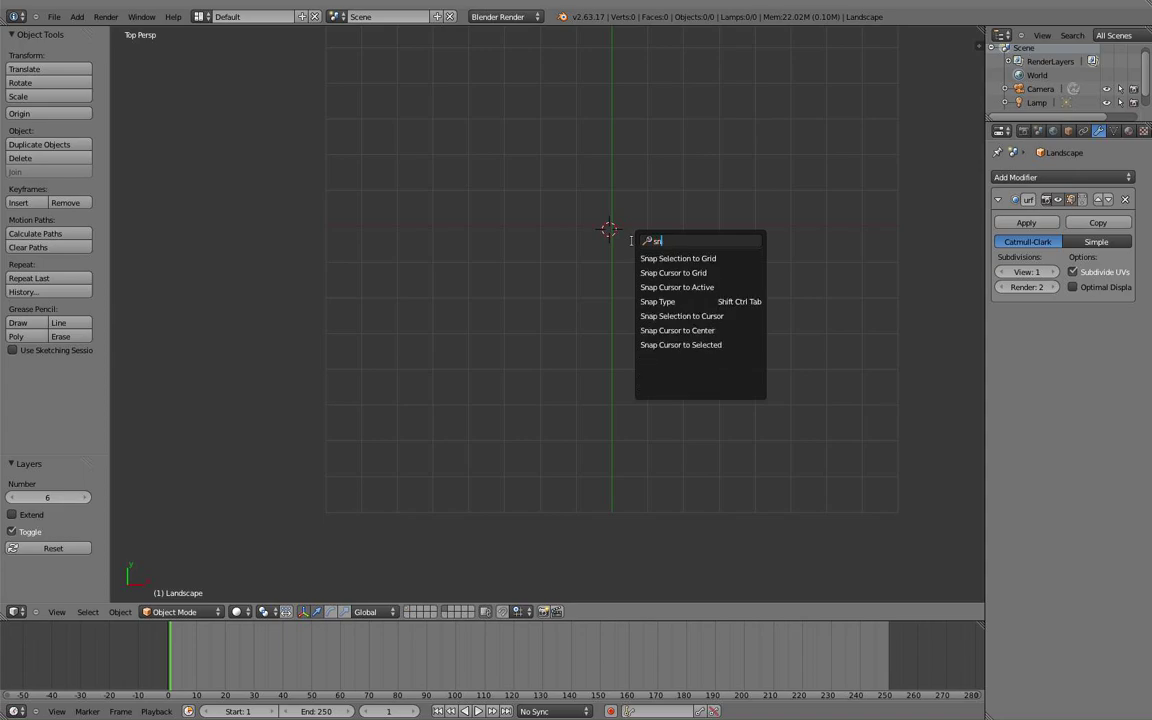
{"action": "left_click", "coordinate": [688, 274]}
{"action": "scroll", "coordinate": [617, 283], "scroll_direction": "up", "scroll_amount": 3}
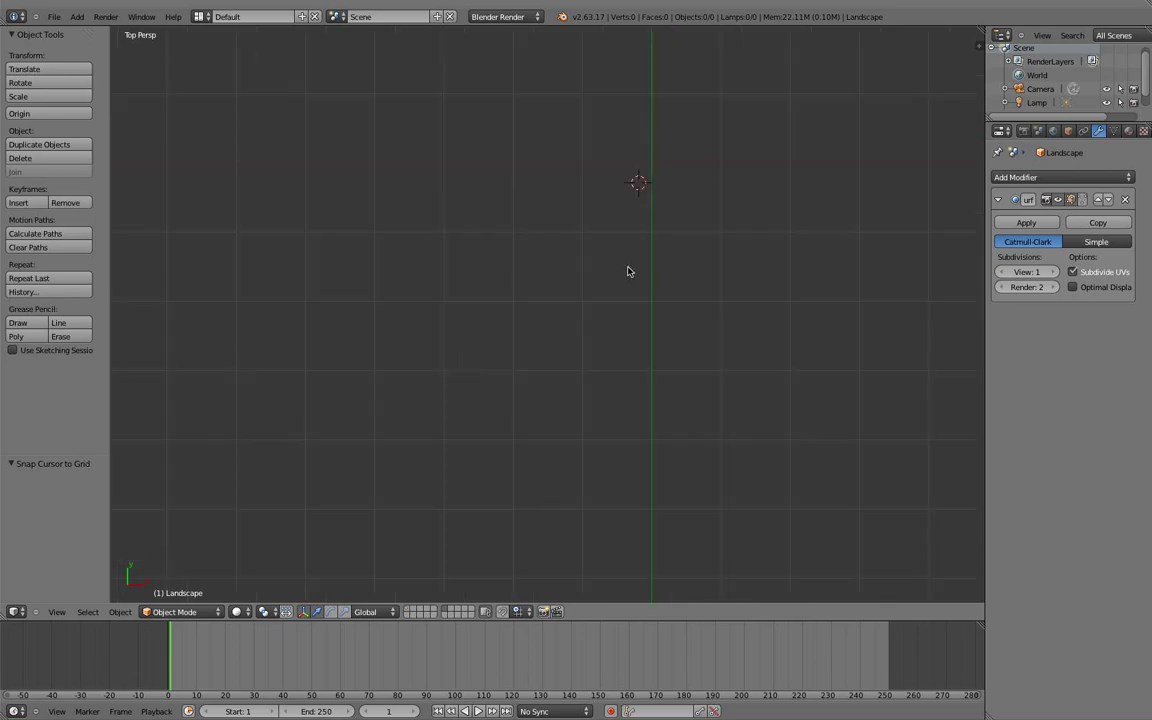
{"action": "mouse_move", "coordinate": [630, 270]}
{"action": "middle_mouse_down", "text": "shift"}
{"action": "mouse_move", "coordinate": [513, 369]}
{"action": "mouse_move", "coordinate": [527, 319]}
{"action": "mouse_move", "coordinate": [514, 360]}
{"action": "middle_mouse_up", "text": "shift"}
Snap the 3D cursor to the world centre and tilt back to a perspective view.
{"action": "key", "text": "space"}
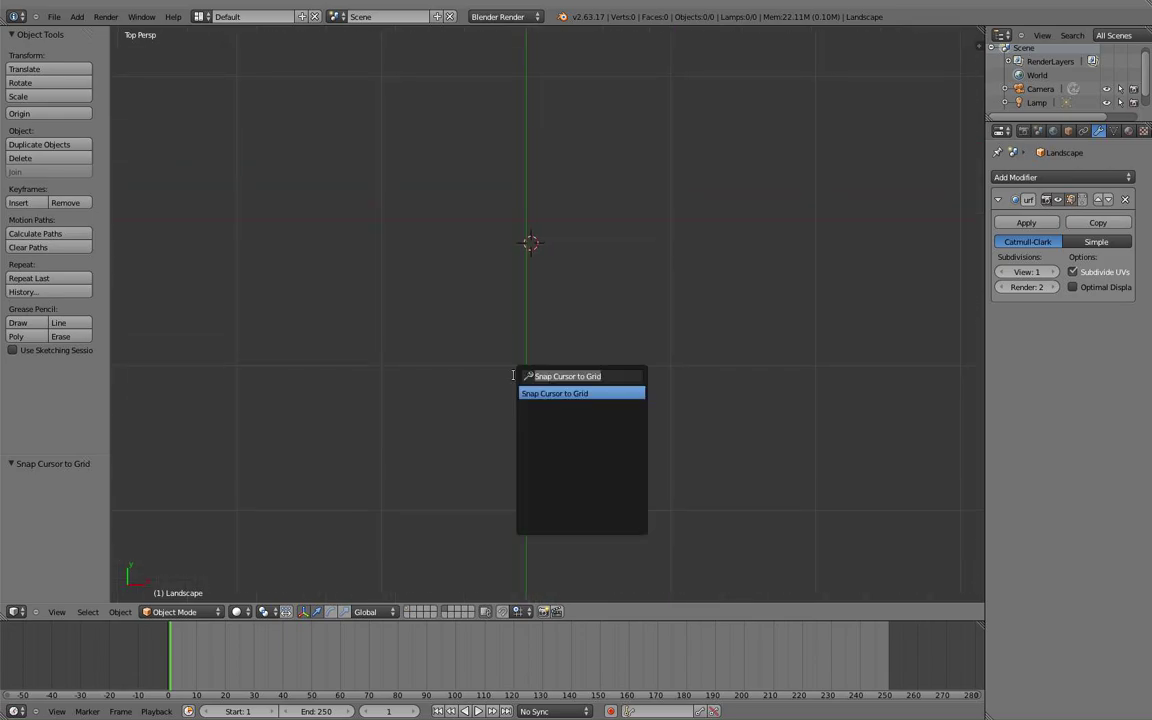
{"action": "left_click", "coordinate": [606, 377]}
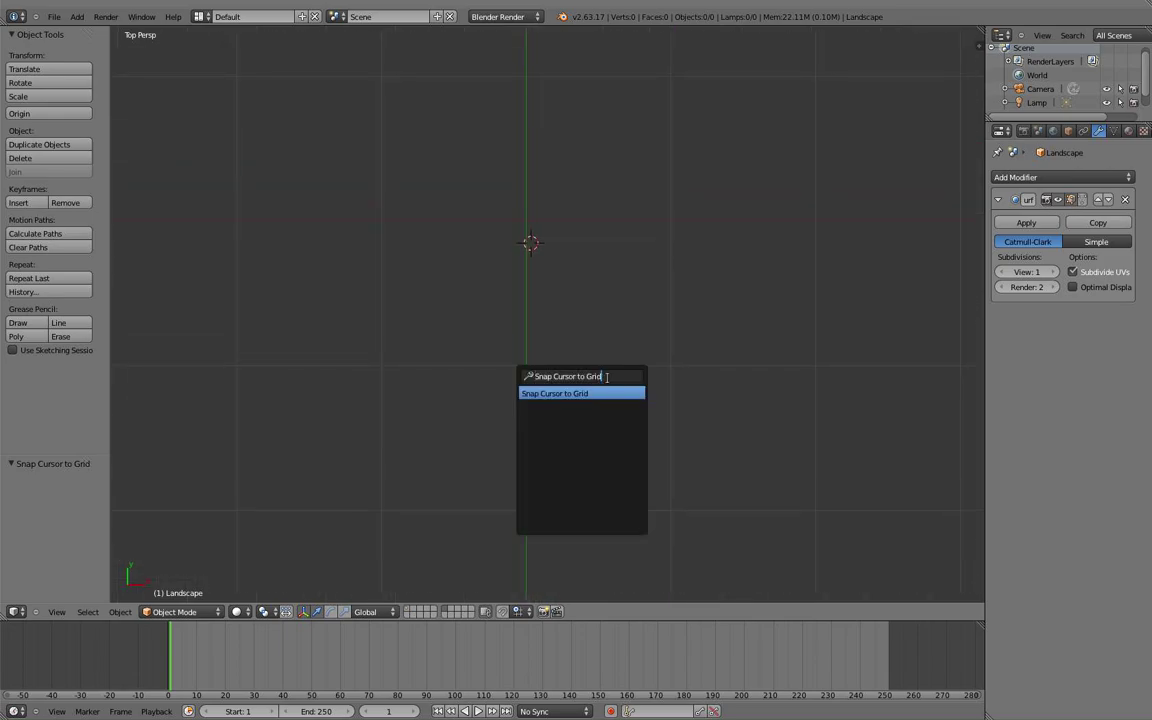
{"action": "key", "text": "BackSpace"}
{"action": "key", "text": "BackSpace"}
{"action": "key", "text": "BackSpace"}
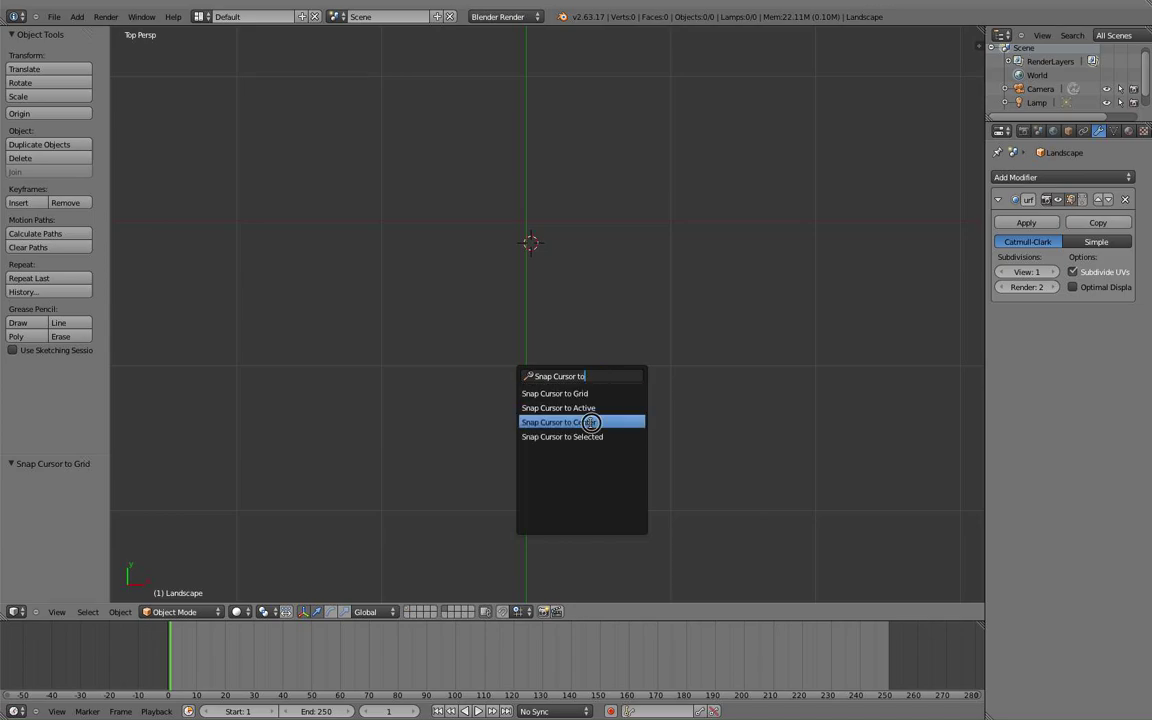
{"action": "left_click", "coordinate": [585, 422]}
{"action": "scroll", "coordinate": [594, 357], "scroll_direction": "down", "scroll_amount": 4}
{"action": "scroll", "coordinate": [590, 358], "scroll_direction": "down", "scroll_amount": 4}
{"action": "mouse_move", "coordinate": [588, 358]}
{"action": "middle_mouse_down"}
{"action": "mouse_move", "coordinate": [589, 234]}
{"action": "mouse_move", "coordinate": [664, 249]}
{"action": "middle_mouse_up"}
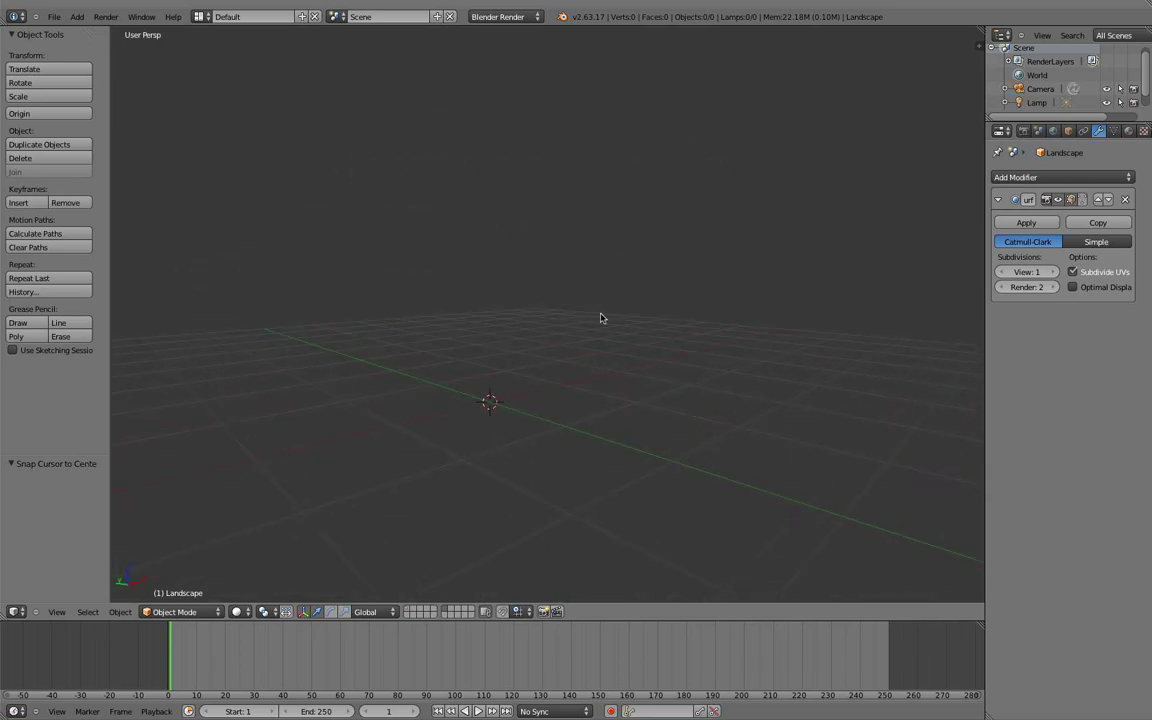
Insert a Sapling tree via Shift+A > Curve > Add Tree at the world centre.
{"action": "middle_click_drag", "start_coordinate": [600, 318], "coordinate": [545, 315]}
{"action": "key", "text": "shift+a"}
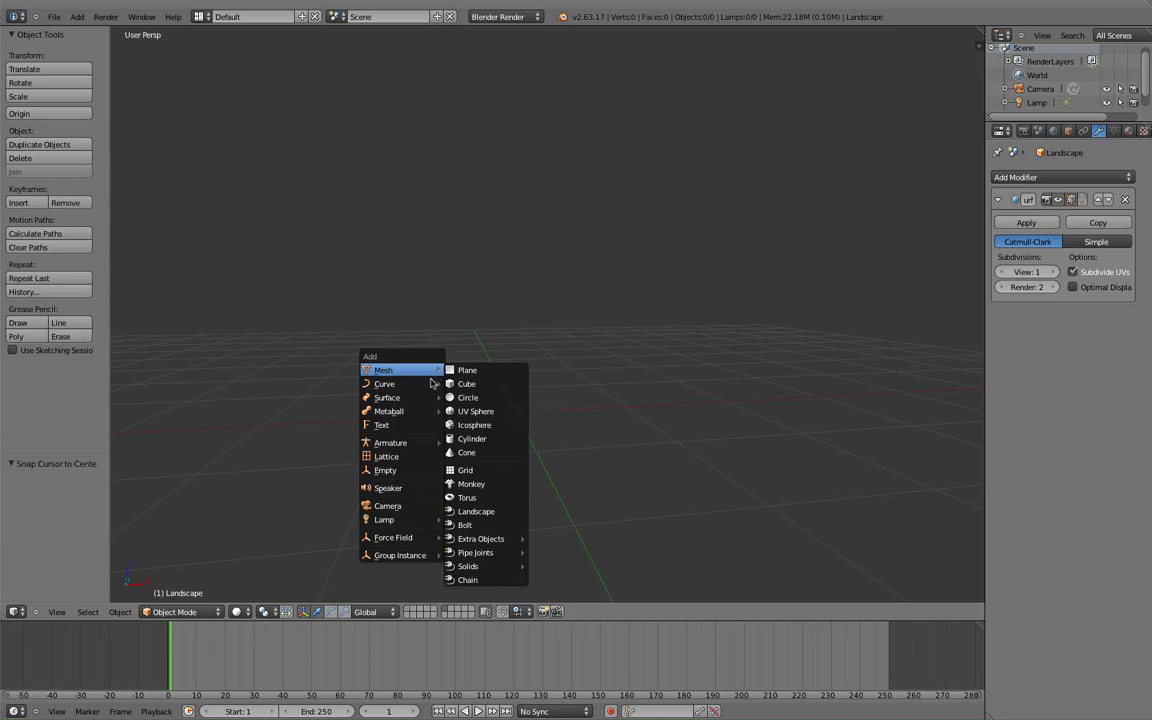
{"action": "mouse_move", "coordinate": [385, 384]}
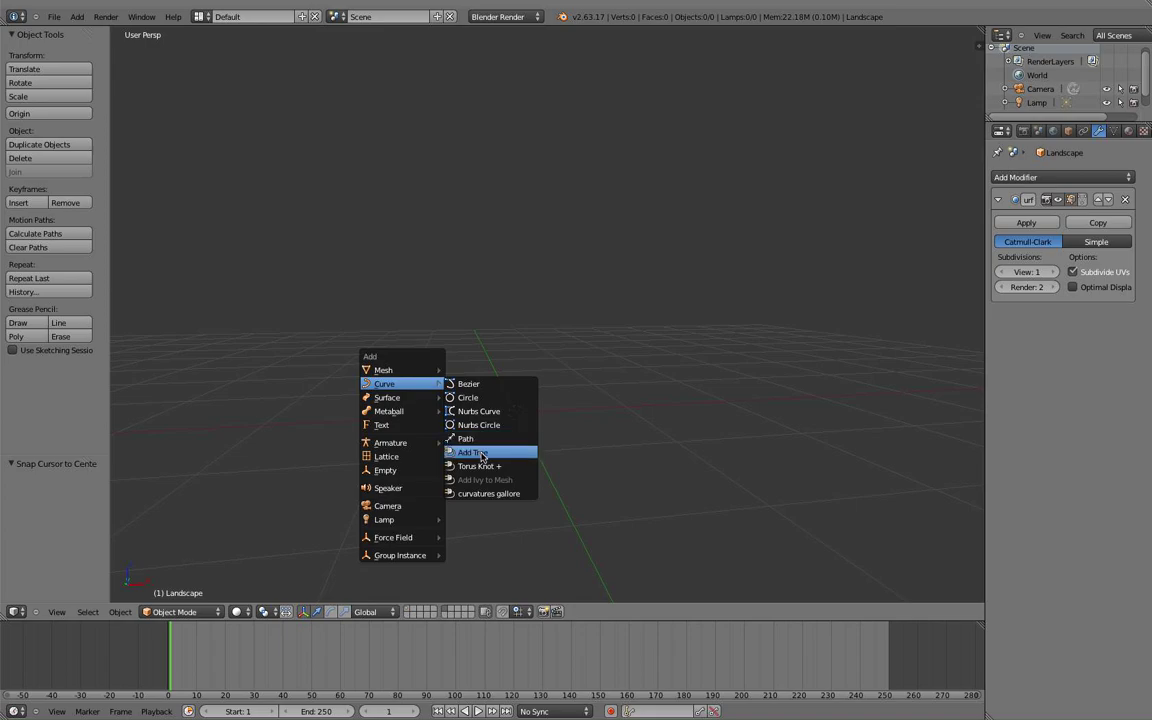
{"action": "left_click", "coordinate": [474, 453]}
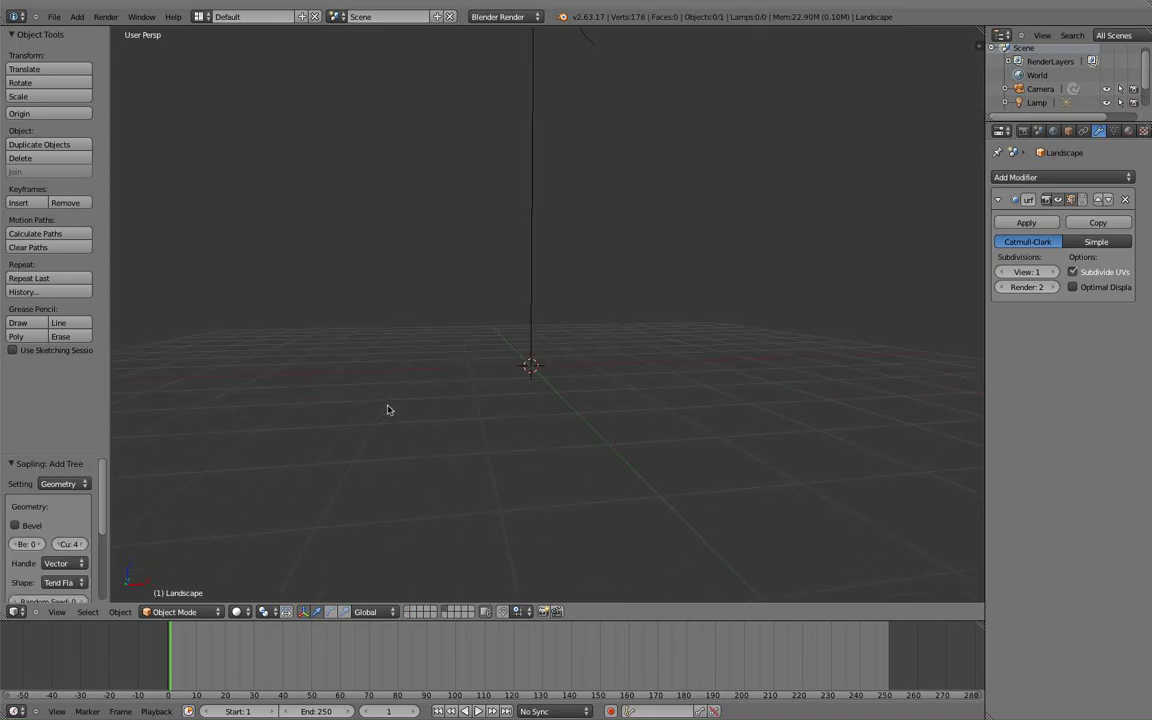
{"action": "scroll", "coordinate": [389, 410], "scroll_direction": "down", "scroll_amount": 2}
{"action": "scroll", "coordinate": [483, 339], "scroll_direction": "down", "scroll_amount": 2}
{"action": "middle_click_drag", "start_coordinate": [483, 339], "coordinate": [442, 375]}
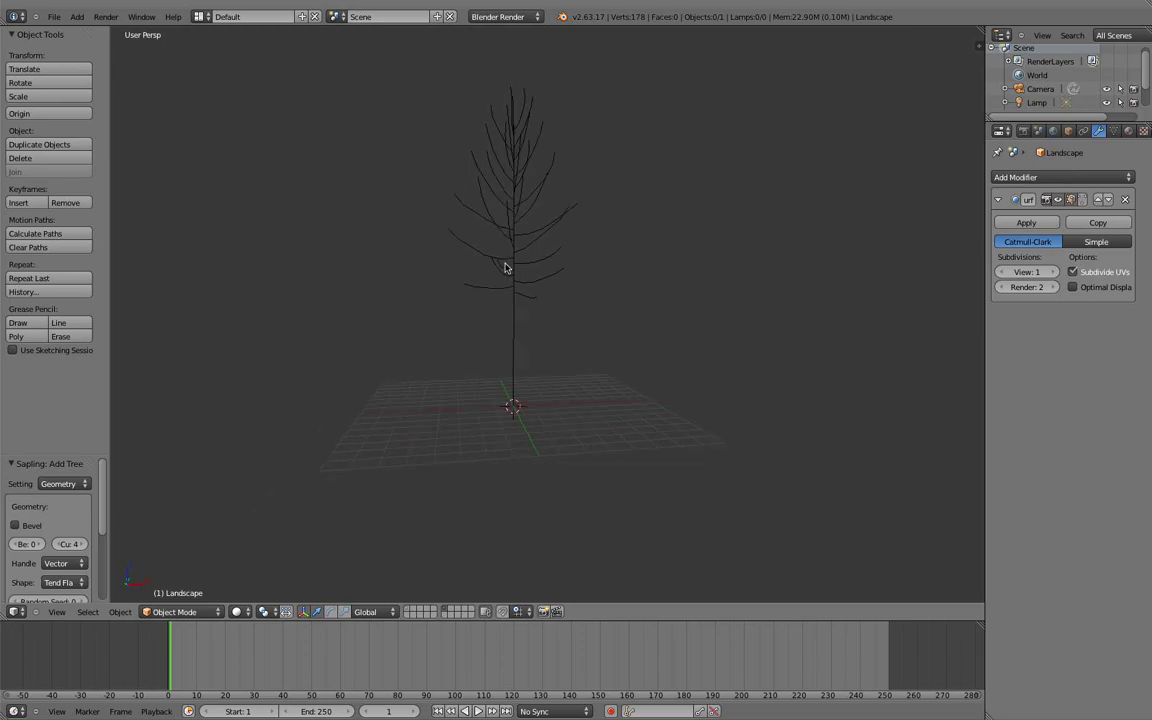
Enable Bevel in the Sapling: Add Tree panel to thicken trunk and branches.
{"action": "scroll", "coordinate": [505, 268], "scroll_direction": "down", "scroll_amount": 2}
{"action": "mouse_move", "coordinate": [478, 309]}
{"action": "middle_mouse_down"}
{"action": "mouse_move", "coordinate": [532, 419]}
{"action": "mouse_move", "coordinate": [597, 445]}
{"action": "middle_mouse_up"}
{"action": "scroll", "coordinate": [530, 399], "scroll_direction": "up", "scroll_amount": 2}
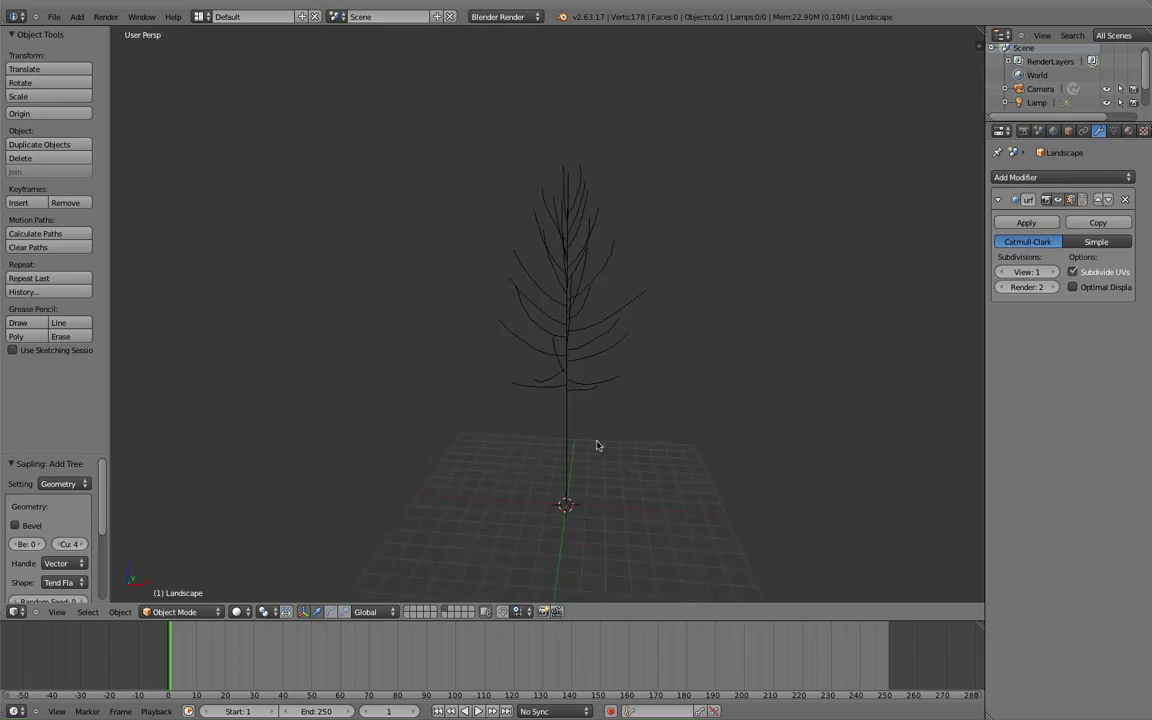
{"action": "scroll", "coordinate": [561, 368], "scroll_direction": "up", "scroll_amount": 2}
{"action": "scroll", "coordinate": [584, 383], "scroll_direction": "up", "scroll_amount": 1}
{"action": "scroll", "coordinate": [553, 399], "scroll_direction": "up", "scroll_amount": 1}
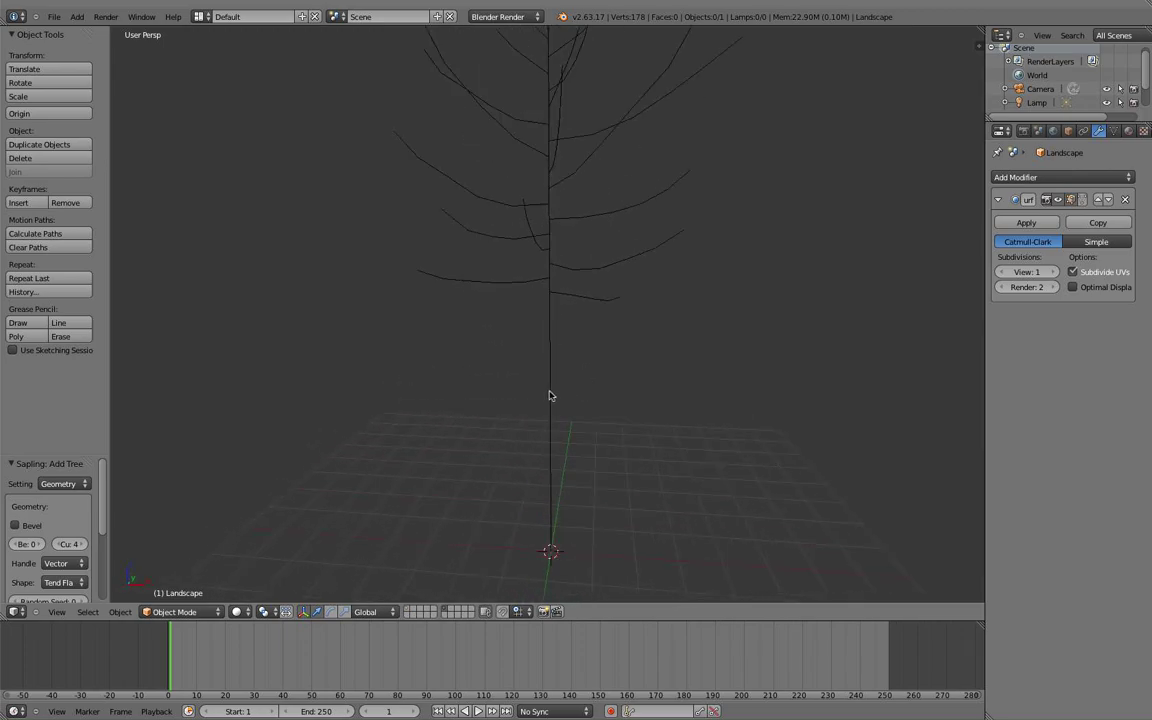
{"action": "left_click", "coordinate": [45, 522]}
{"action": "left_click", "coordinate": [16, 526]}
Widen the Tool Shelf and enlarge the tree settings panel to show more options.
{"action": "mouse_move", "coordinate": [699, 327]}
{"action": "middle_mouse_down"}
{"action": "mouse_move", "coordinate": [617, 360]}
{"action": "mouse_move", "coordinate": [588, 349]}
{"action": "mouse_move", "coordinate": [643, 378]}
{"action": "mouse_move", "coordinate": [649, 321]}
{"action": "middle_mouse_up"}
{"action": "scroll", "coordinate": [588, 349], "scroll_direction": "up", "scroll_amount": 2}
{"action": "scroll", "coordinate": [643, 378], "scroll_direction": "up", "scroll_amount": 3}
{"action": "scroll", "coordinate": [645, 342], "scroll_direction": "down", "scroll_amount": 2}
{"action": "scroll", "coordinate": [665, 312], "scroll_direction": "down", "scroll_amount": 2}
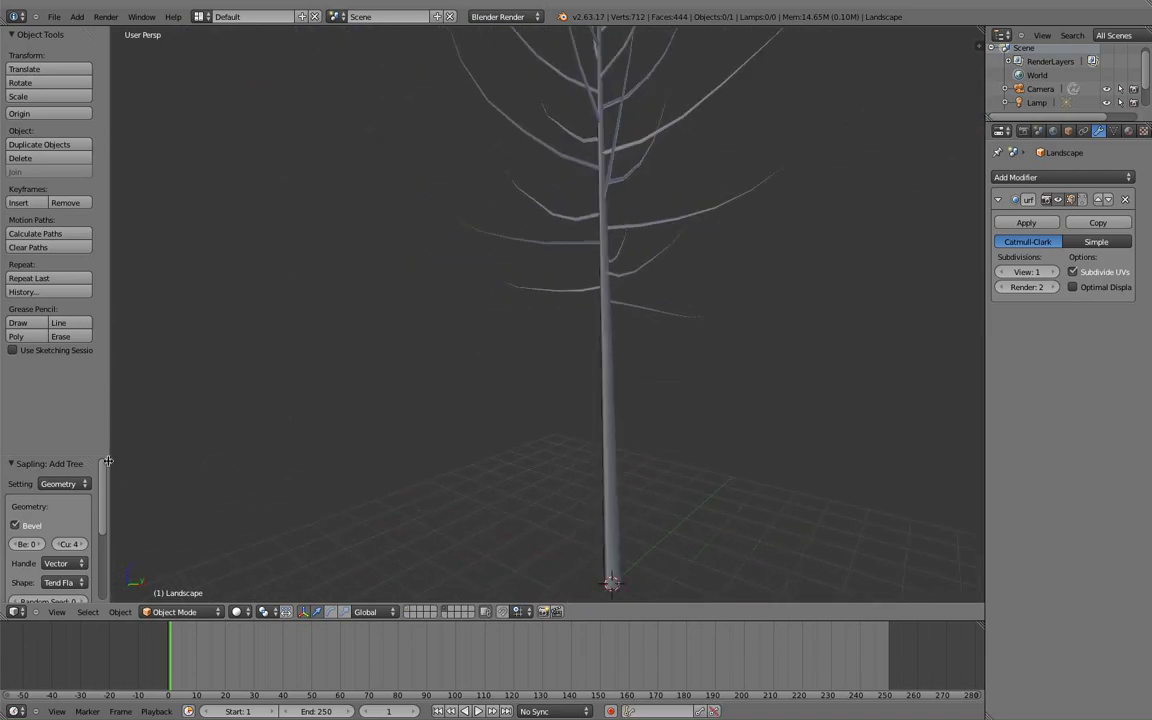
{"action": "left_click_drag", "start_coordinate": [108, 462], "coordinate": [268, 460]}
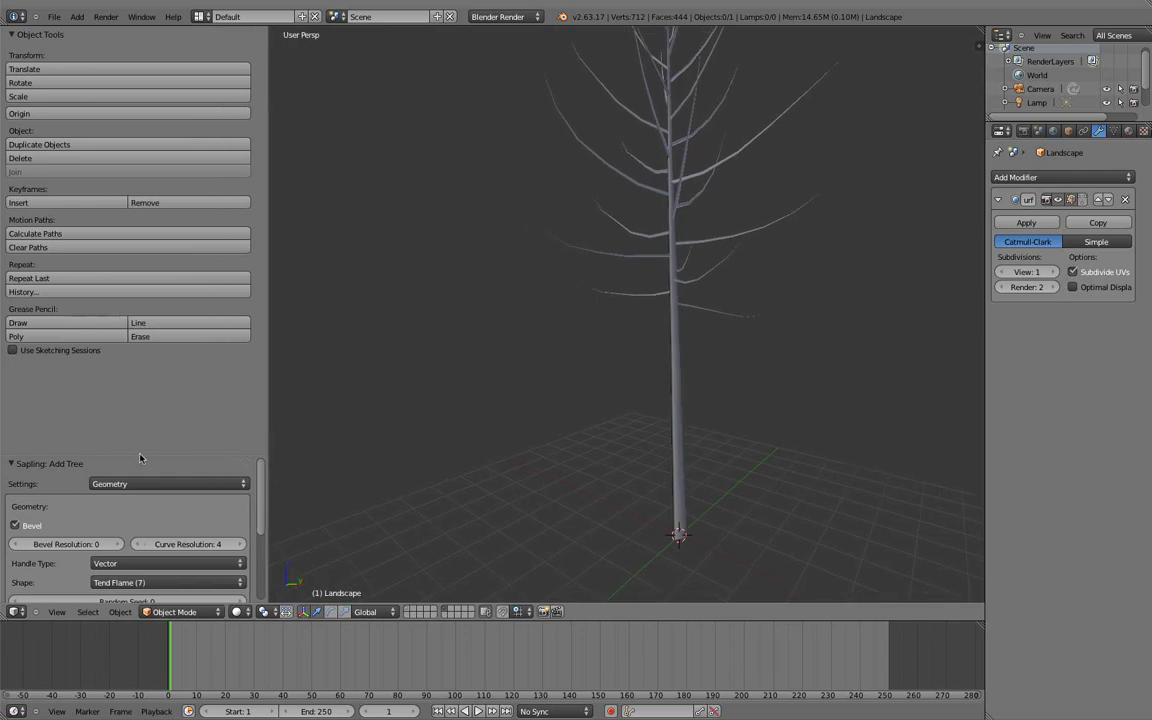
{"action": "left_click_drag", "start_coordinate": [140, 456], "coordinate": [166, 230]}
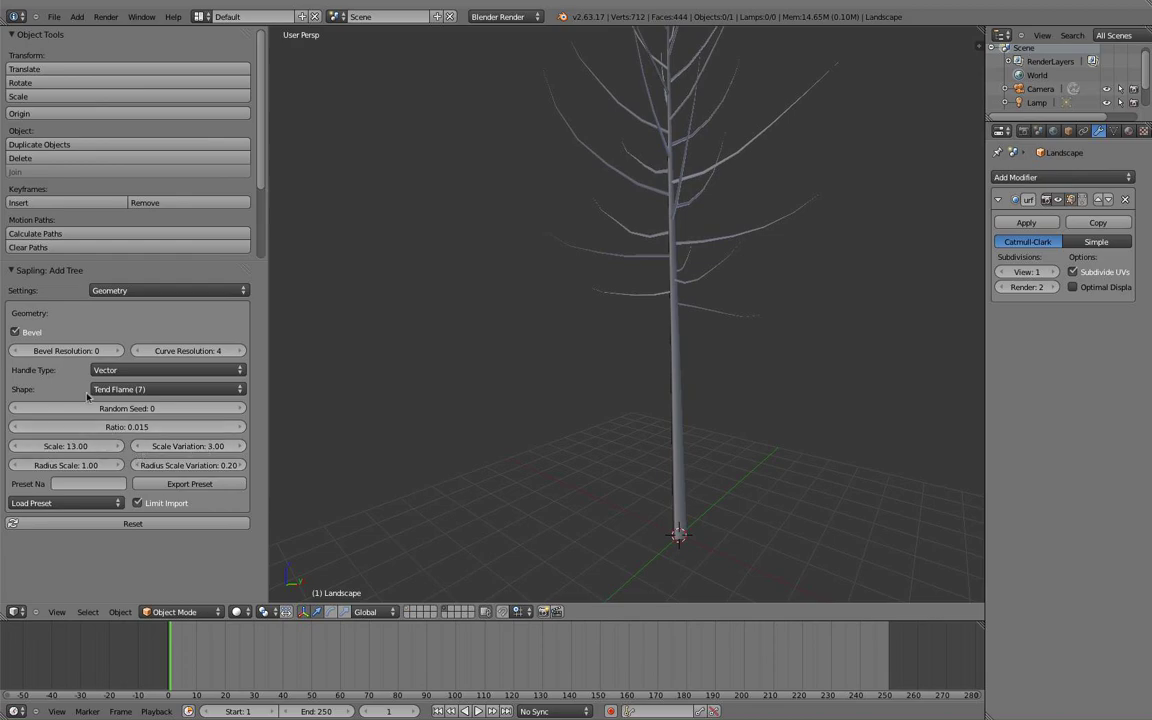
Under Branch Growth, set Vertical Attraction to -304.54 so the branches droop.
{"action": "left_click", "coordinate": [115, 289]}
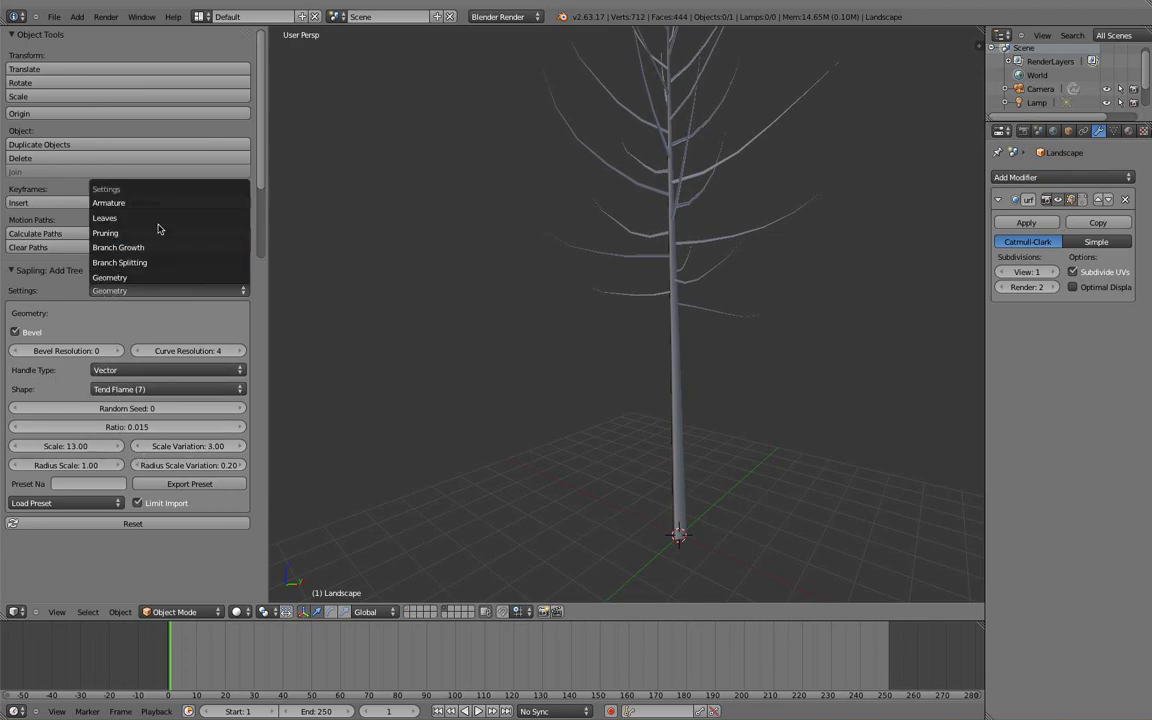
{"action": "left_click", "coordinate": [151, 254]}
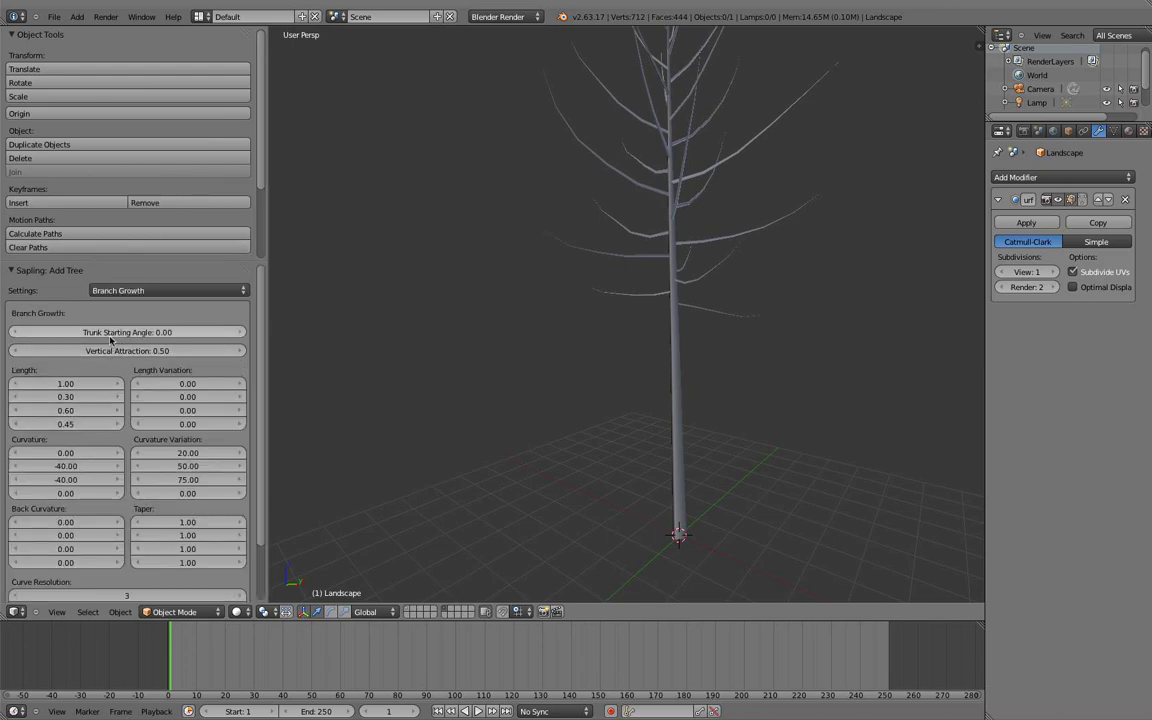
{"action": "left_click_drag", "start_coordinate": [110, 353], "coordinate": [92, 352]}
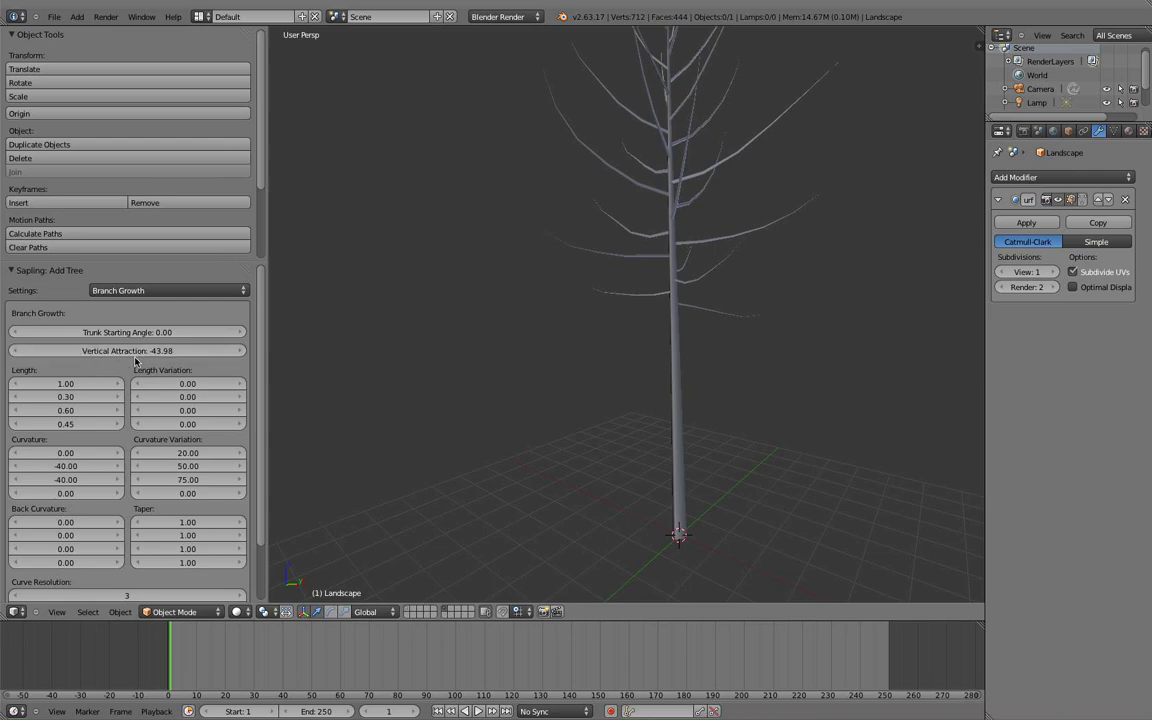
{"action": "left_click_drag", "start_coordinate": [98, 349], "coordinate": [88, 352]}
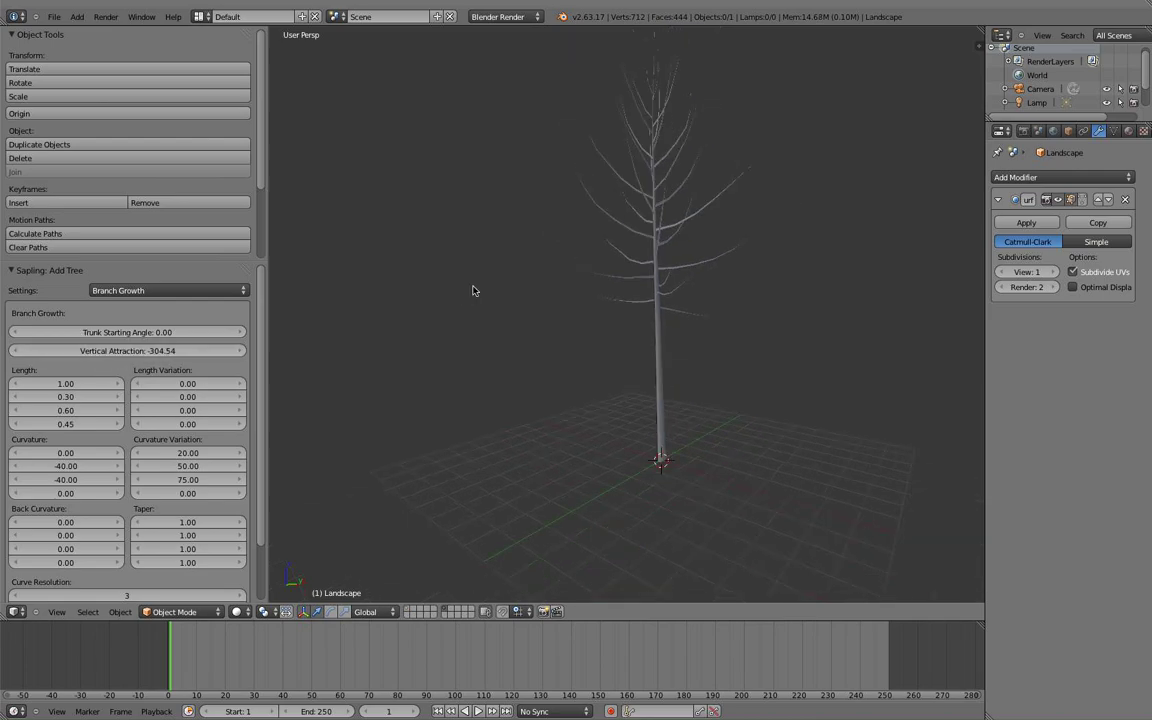
{"action": "scroll", "coordinate": [393, 311], "scroll_direction": "up", "scroll_amount": 3}
{"action": "scroll", "coordinate": [406, 321], "scroll_direction": "up", "scroll_amount": 2}
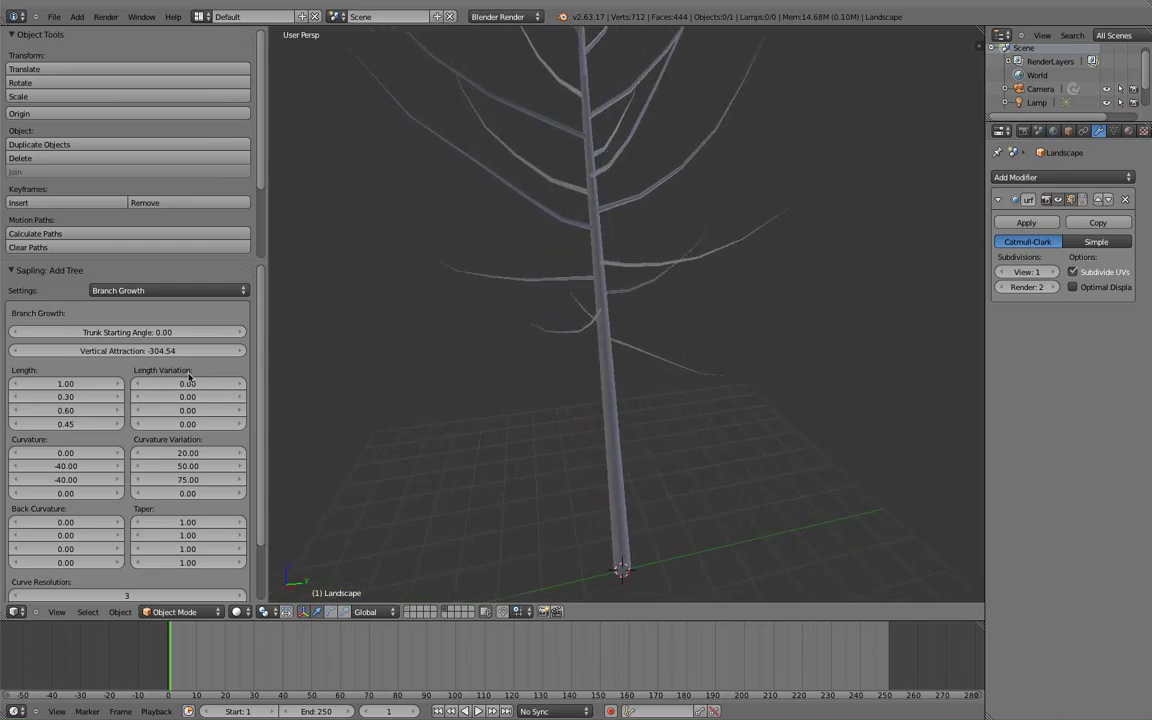
Set trunk length to 1.03 and adjust the branch-level curvature values.
{"action": "left_click_drag", "start_coordinate": [184, 384], "coordinate": [165, 385]}
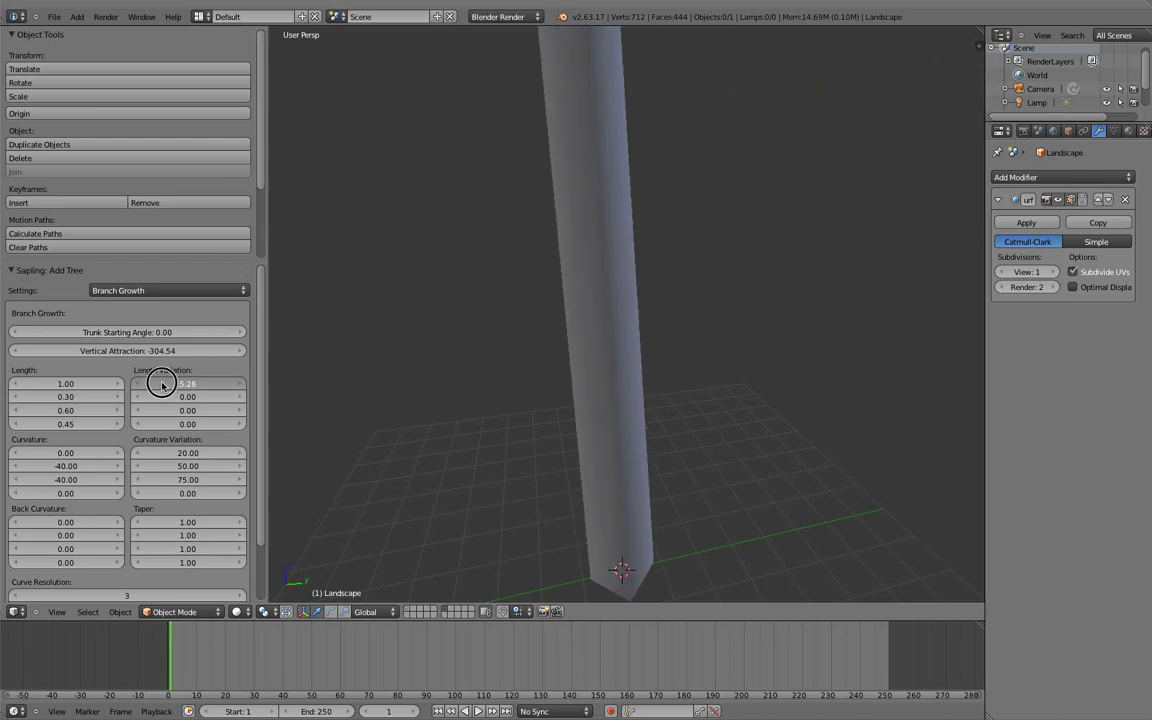
{"action": "left_click_drag", "start_coordinate": [165, 384], "coordinate": [148, 388]}
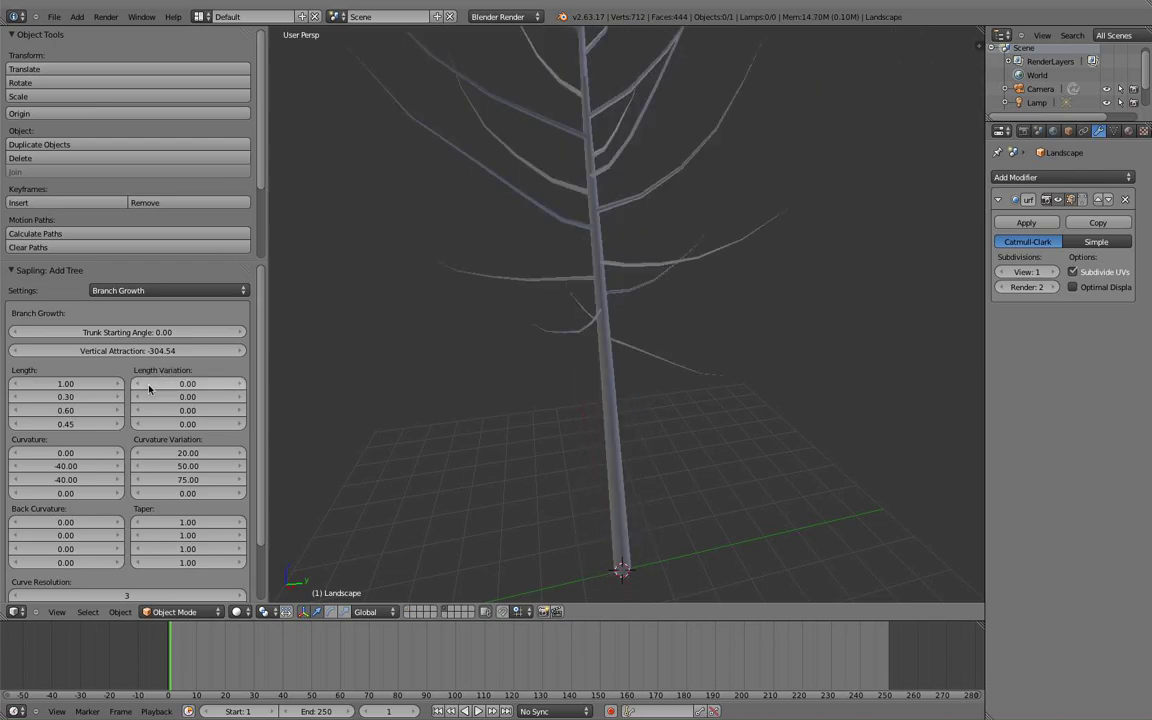
{"action": "left_click_drag", "start_coordinate": [148, 388], "coordinate": [140, 389]}
{"action": "left_click", "coordinate": [119, 386]}
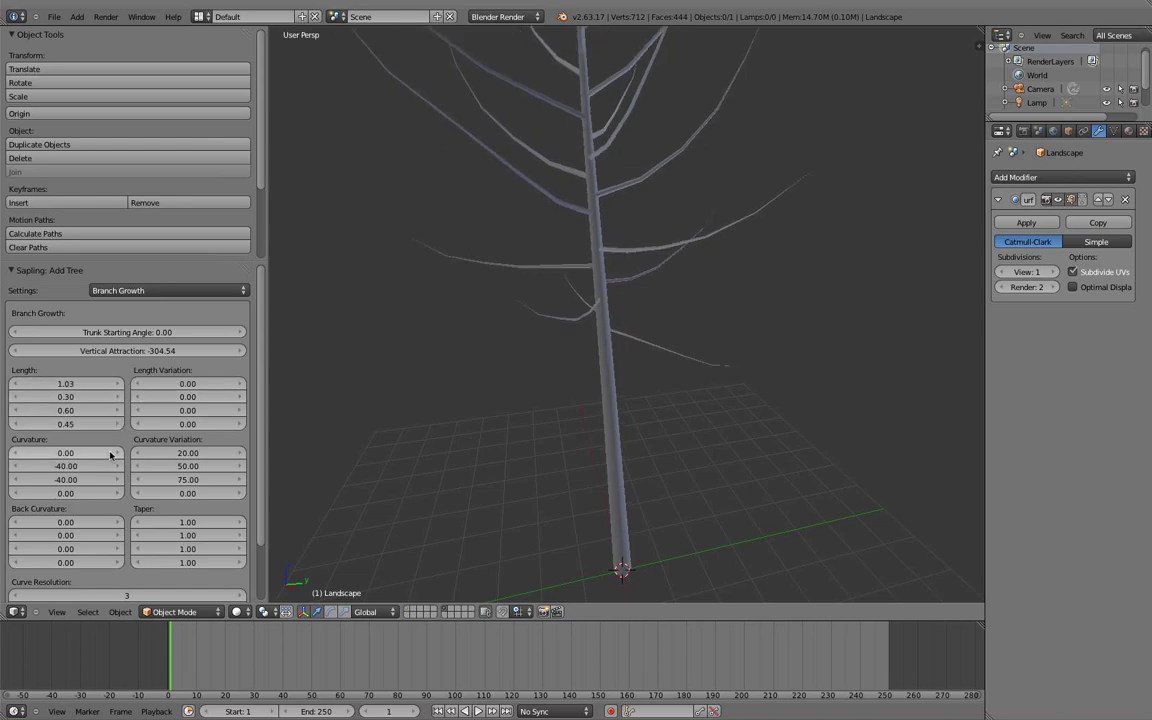
{"action": "left_click_drag", "start_coordinate": [84, 468], "coordinate": [115, 471]}
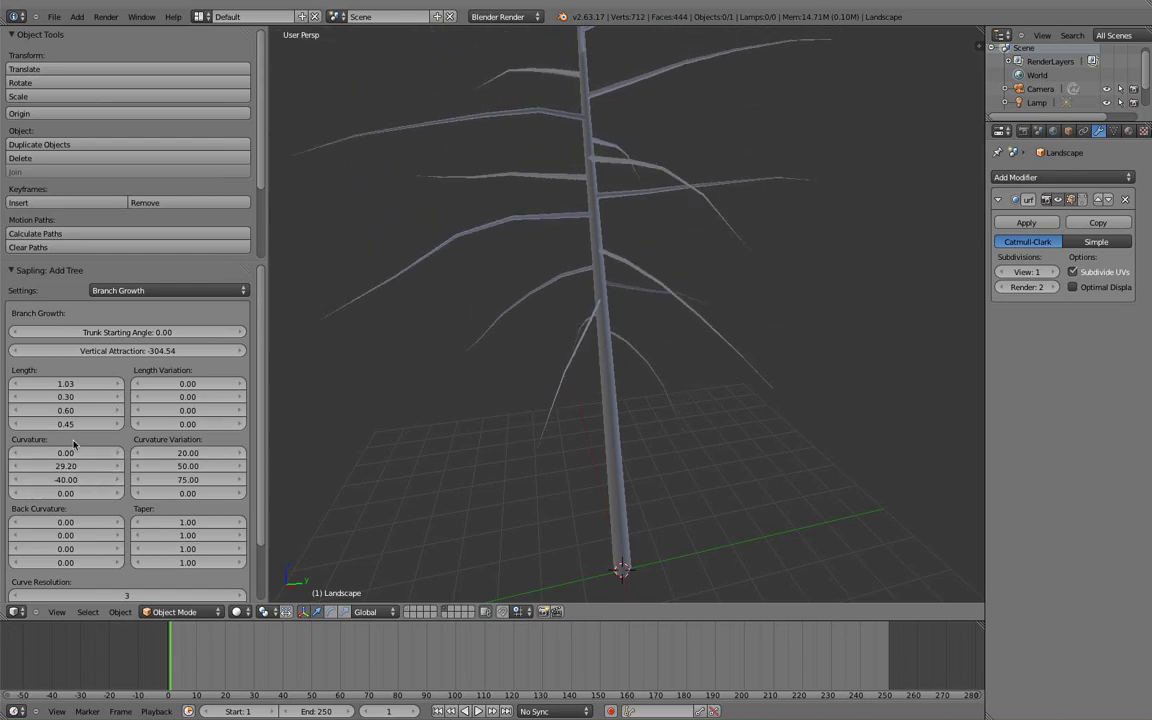
{"action": "mouse_move", "coordinate": [80, 486]}
{"action": "left_mouse_down"}
{"action": "mouse_move", "coordinate": [99, 487]}
{"action": "mouse_move", "coordinate": [72, 481]}
{"action": "left_mouse_up"}
Set trunk taper to 0.94 and Trunk Starting Angle to 1.17.
{"action": "scroll", "coordinate": [85, 440], "scroll_direction": "down", "scroll_amount": 2}
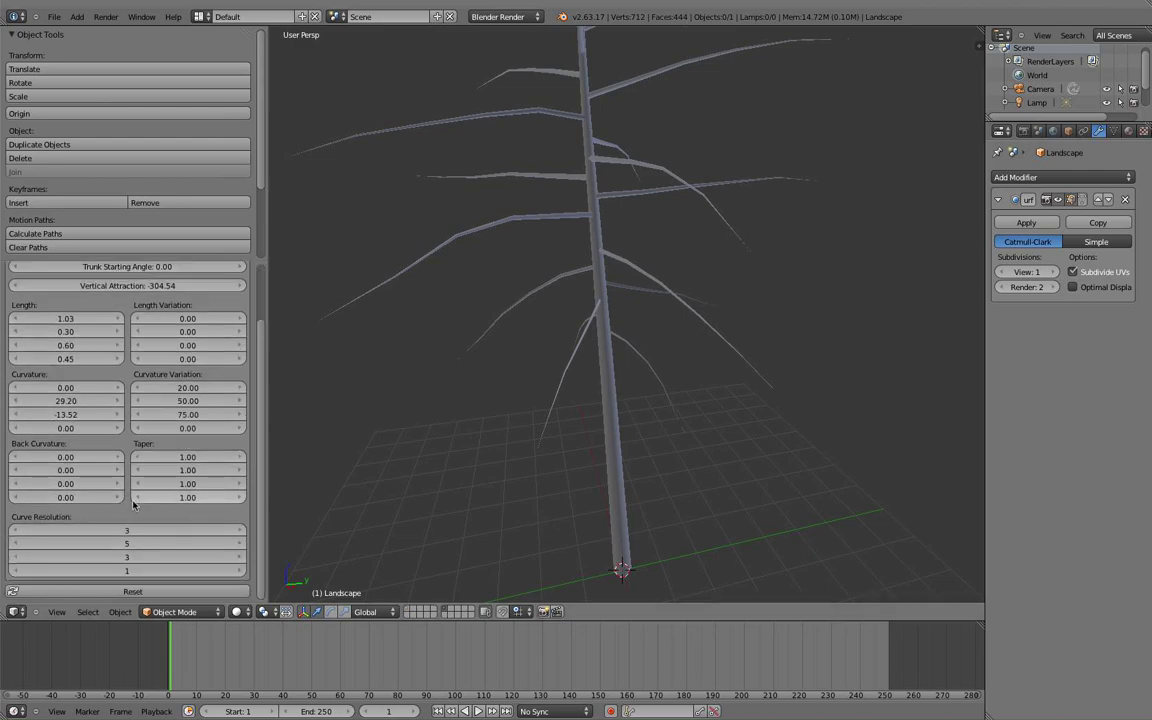
{"action": "left_click_drag", "start_coordinate": [183, 457], "coordinate": [198, 470]}
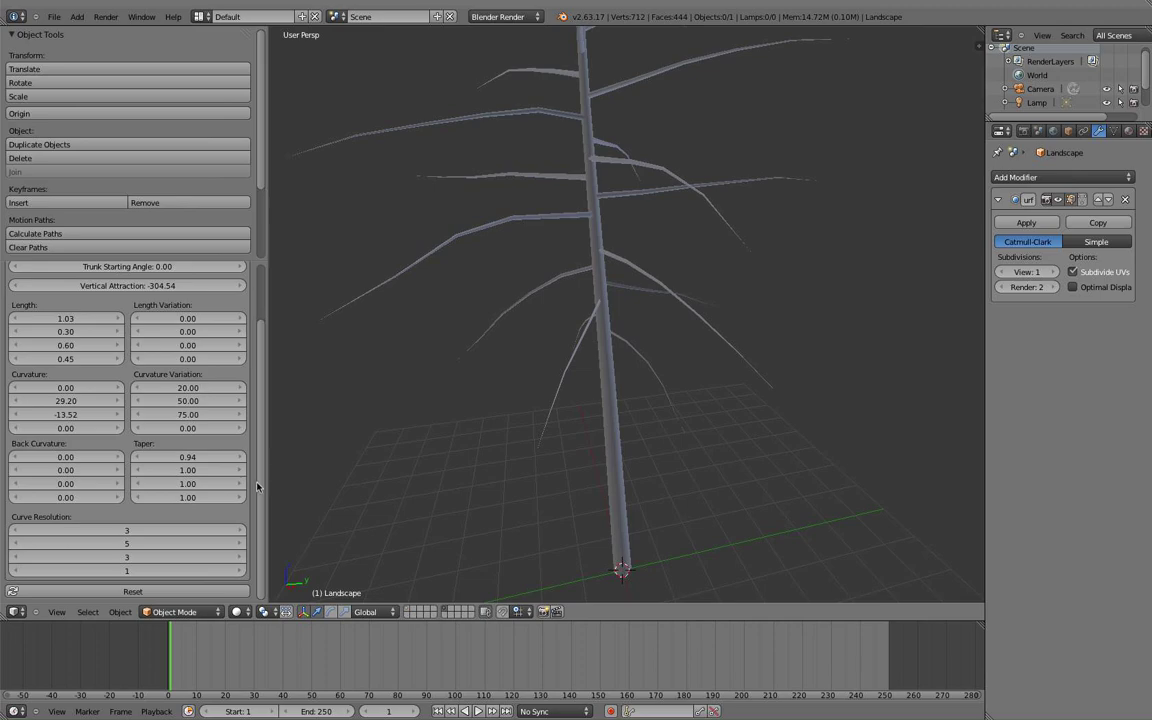
{"action": "scroll", "coordinate": [204, 487], "scroll_direction": "up", "scroll_amount": 3}
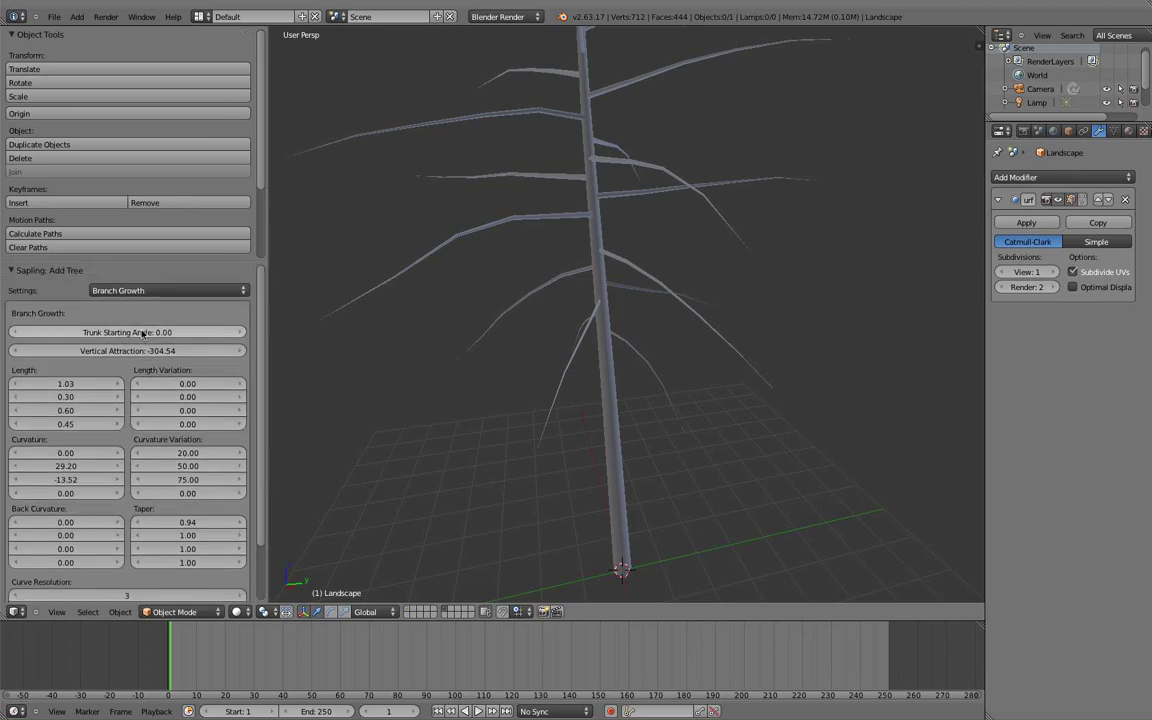
{"action": "left_click_drag", "start_coordinate": [143, 335], "coordinate": [155, 336]}
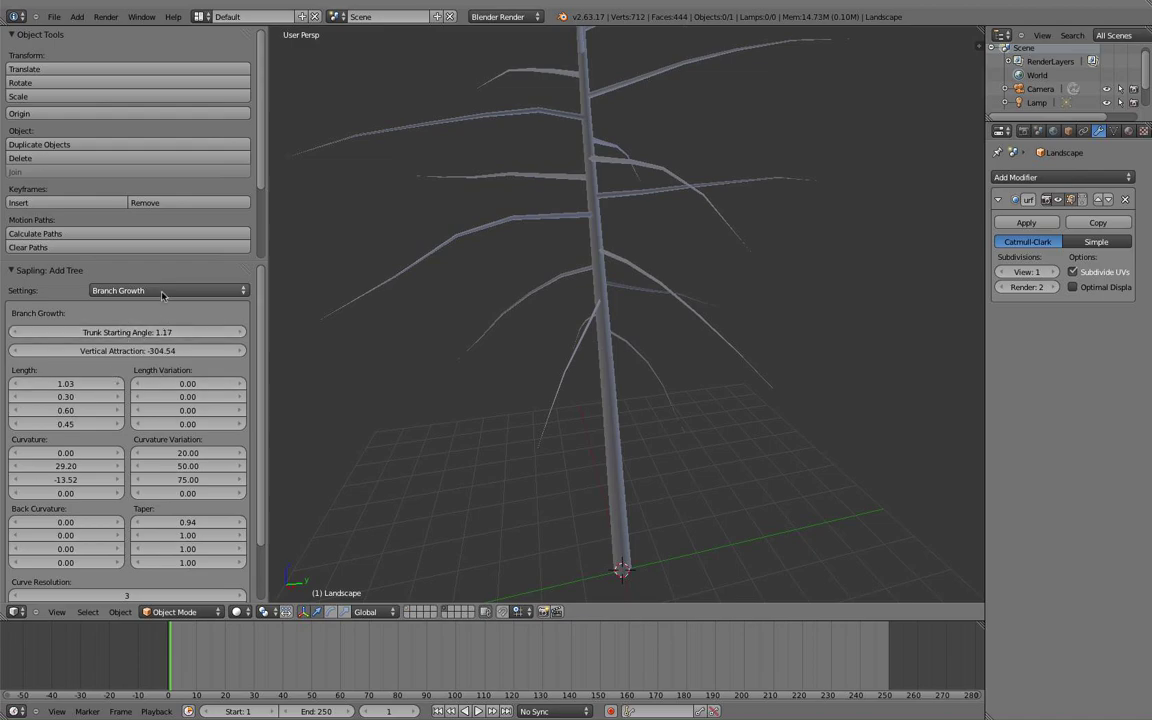
{"action": "left_click", "coordinate": [162, 292]}
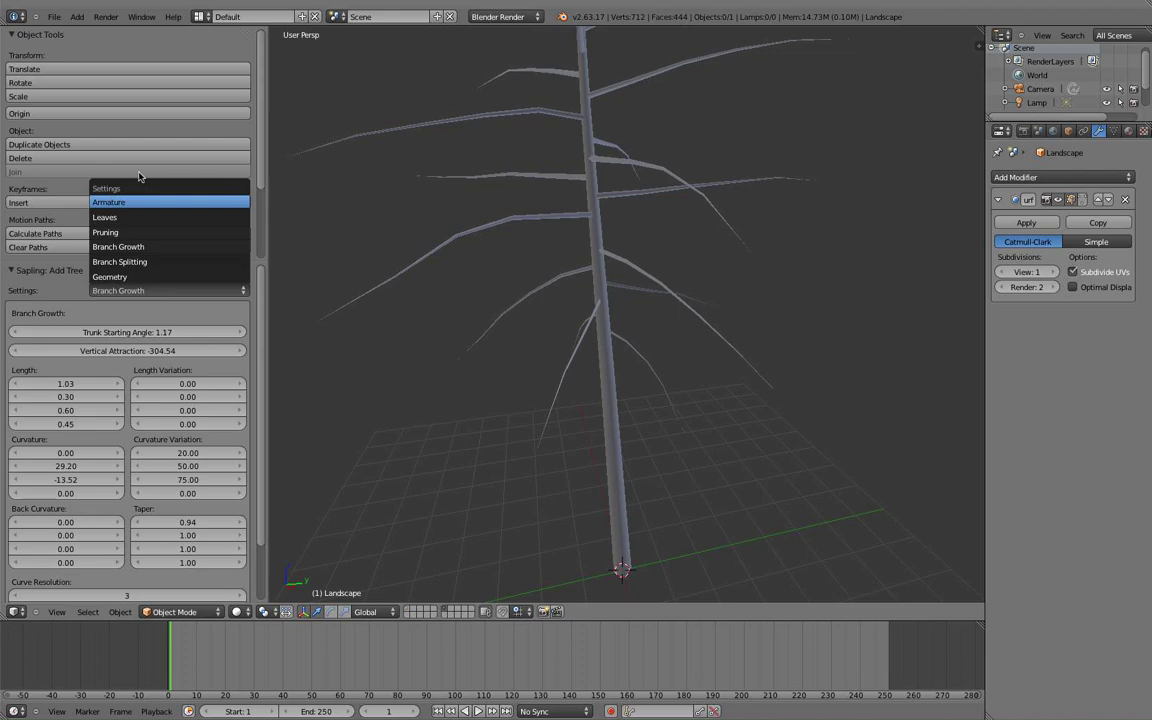
Under Geometry settings, step the tree's Random Seed up to 6.
{"action": "left_click", "coordinate": [110, 276]}
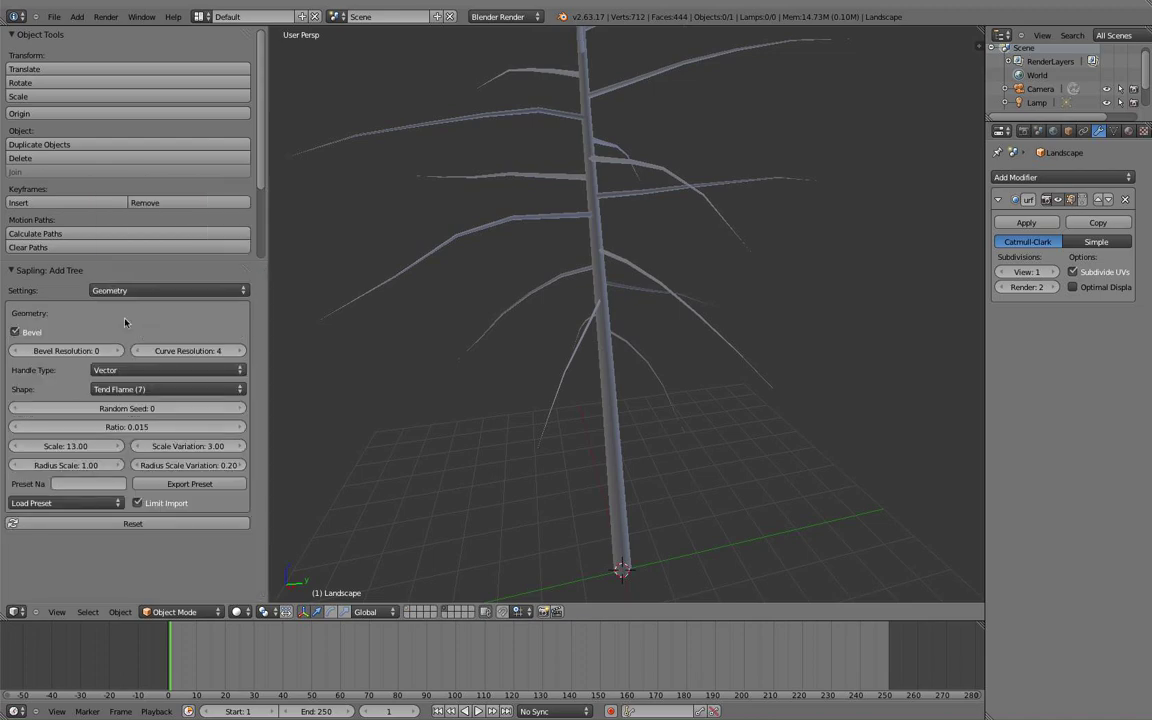
{"action": "left_click", "coordinate": [238, 410]}
{"action": "left_click", "coordinate": [238, 409]}
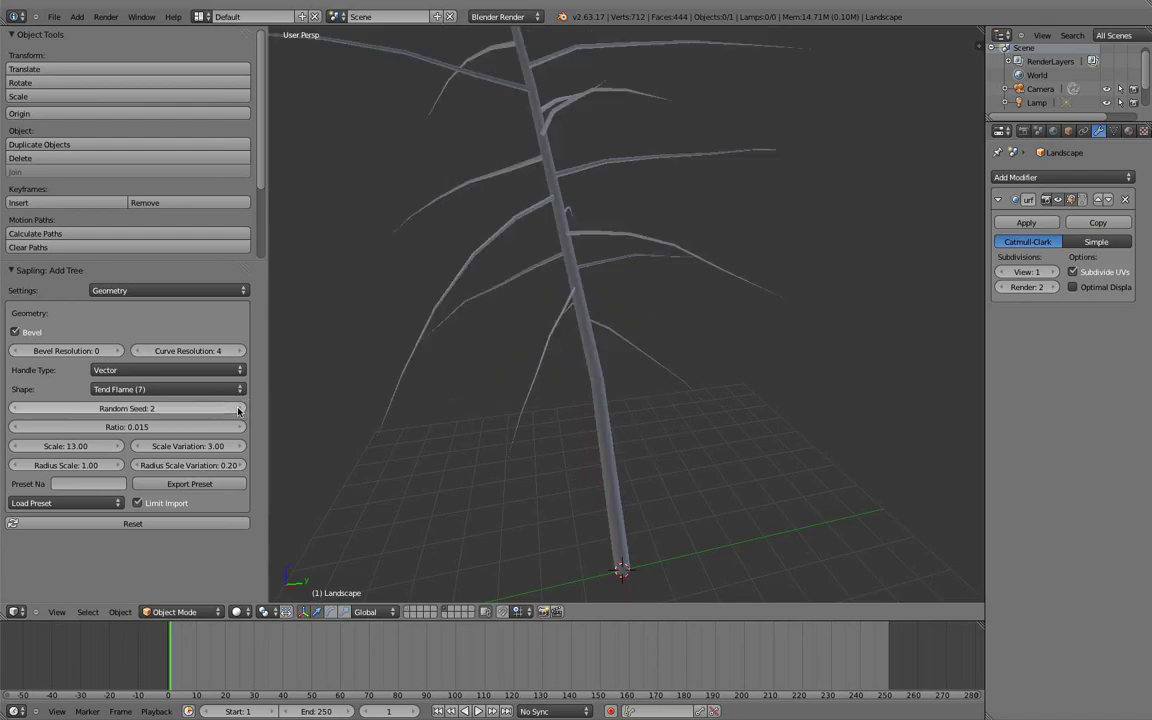
{"action": "left_click", "coordinate": [238, 409]}
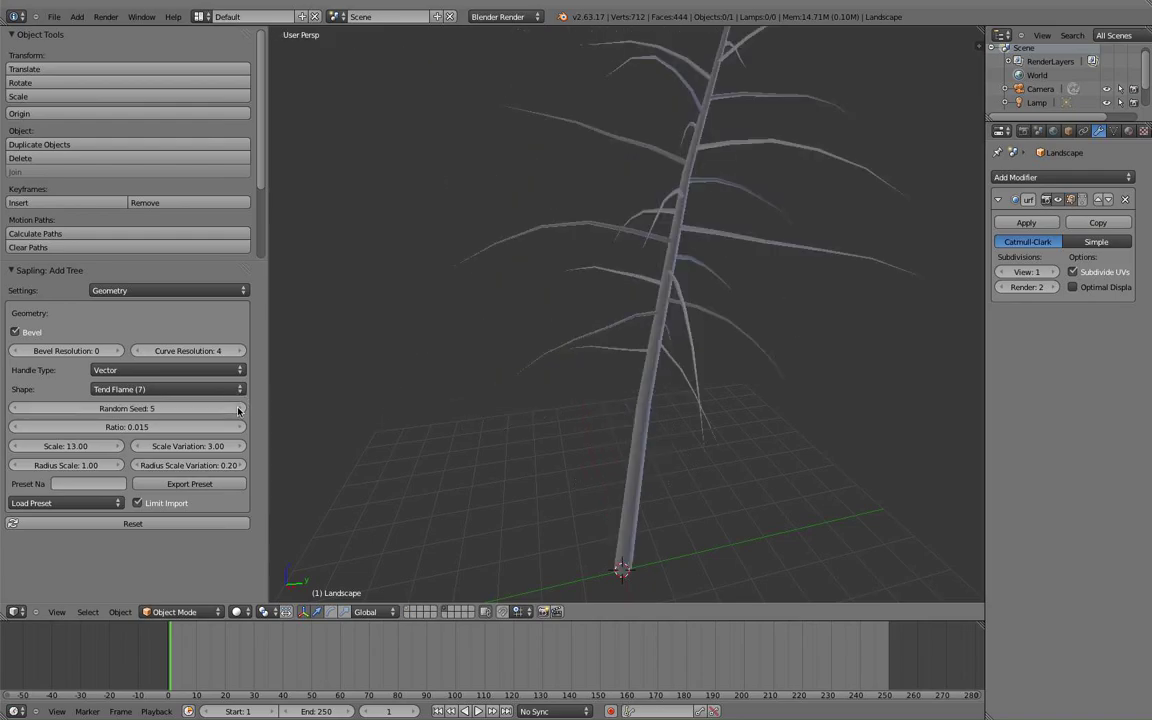
{"action": "left_click", "coordinate": [238, 409]}
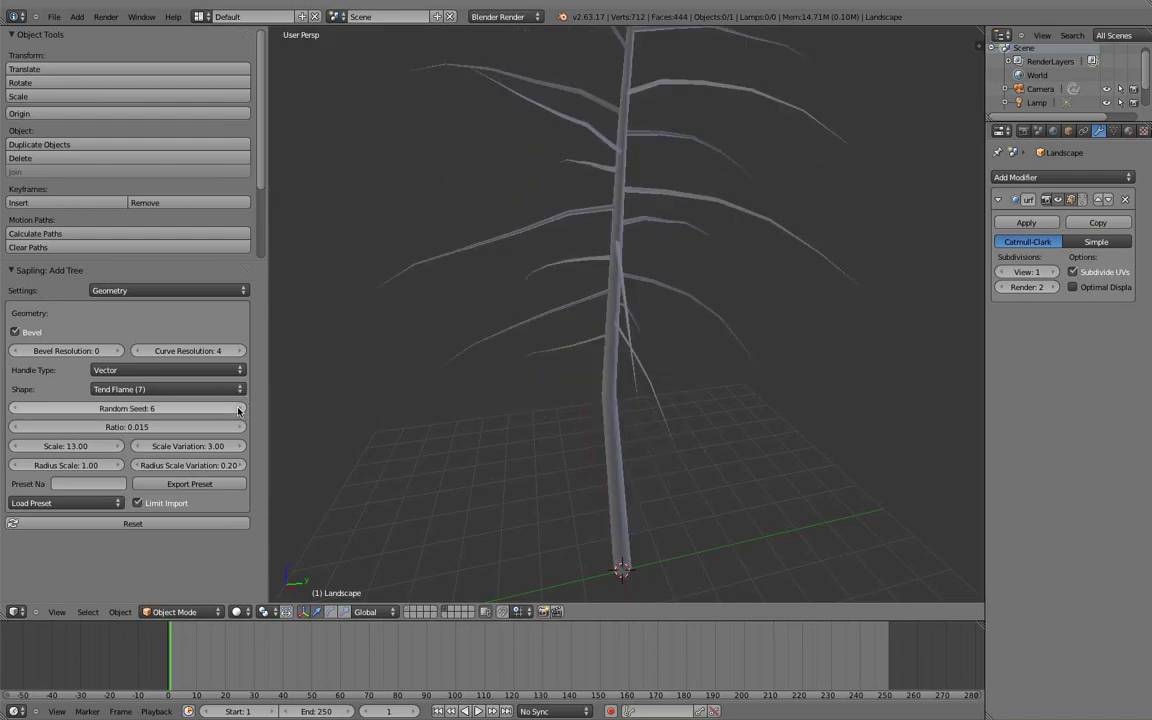
Raise the Random Seed to 7 and orbit to inspect the slender drooping branches.
{"action": "scroll", "coordinate": [674, 463], "scroll_direction": "down", "scroll_amount": 3}
{"action": "middle_click_drag", "start_coordinate": [674, 463], "coordinate": [630, 452]}
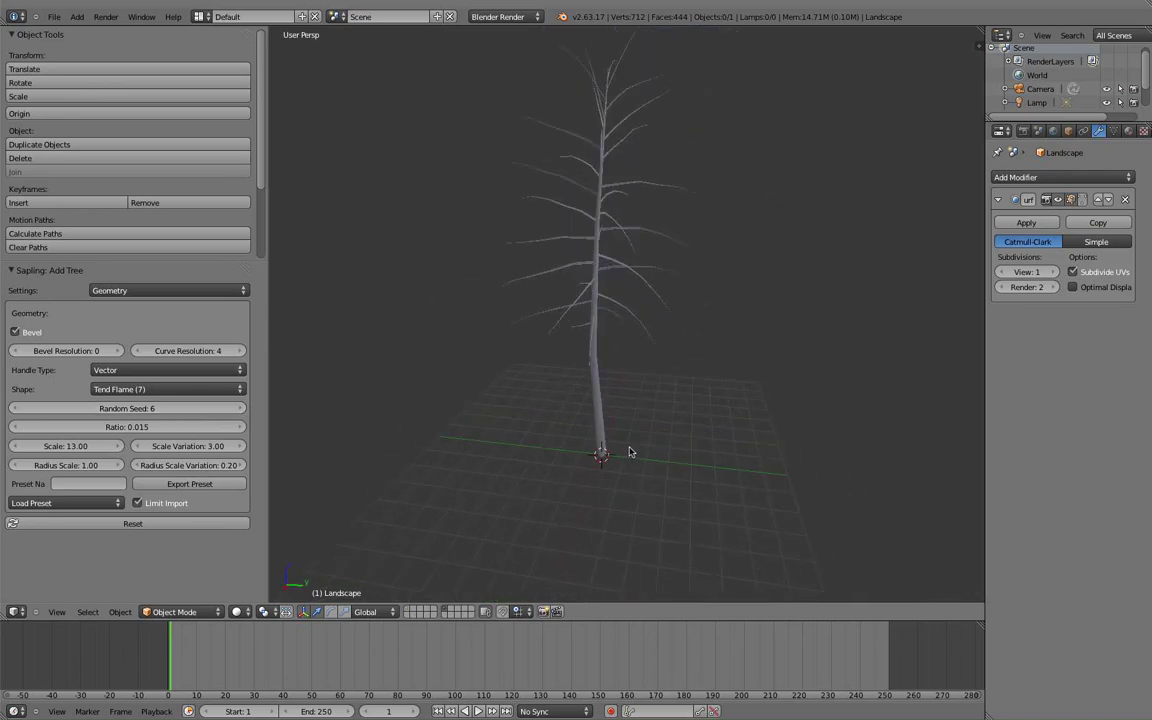
{"action": "left_click", "coordinate": [238, 409]}
{"action": "mouse_move", "coordinate": [720, 373]}
{"action": "middle_mouse_down"}
{"action": "mouse_move", "coordinate": [522, 352]}
{"action": "mouse_move", "coordinate": [746, 327]}
{"action": "middle_mouse_up"}
{"action": "scroll", "coordinate": [745, 328], "scroll_direction": "up", "scroll_amount": 4}
{"action": "scroll", "coordinate": [760, 331], "scroll_direction": "down", "scroll_amount": 2}
{"action": "scroll", "coordinate": [774, 334], "scroll_direction": "down", "scroll_amount": 2}
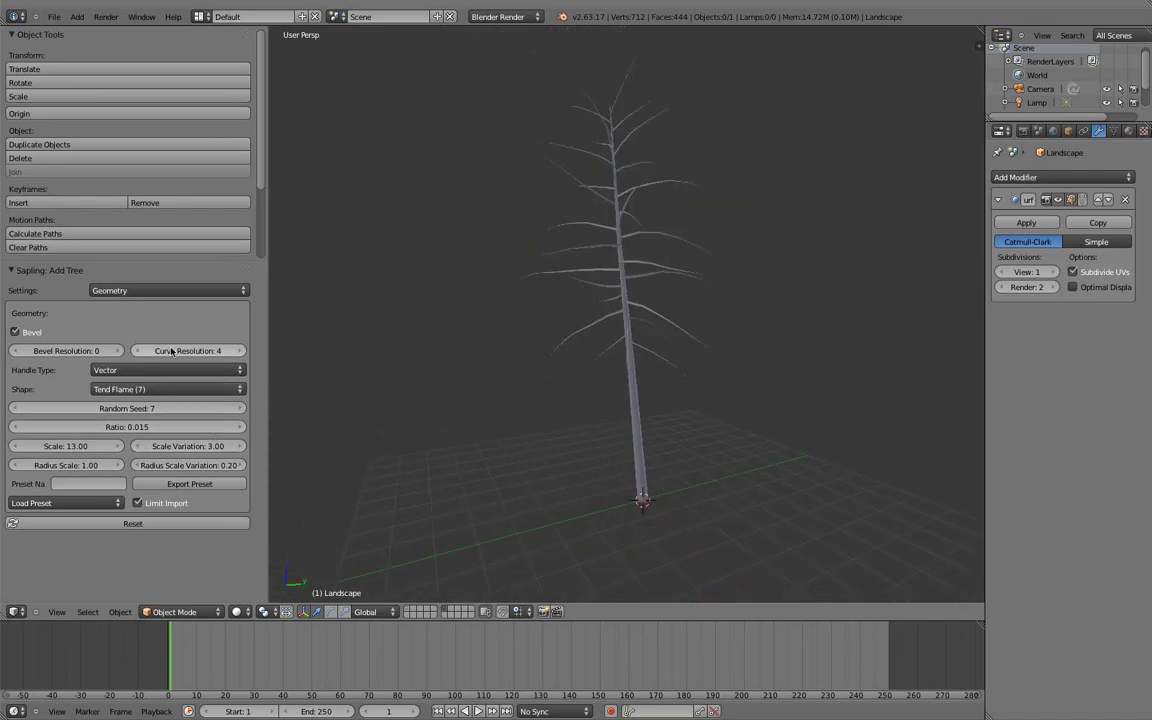
{"action": "left_click", "coordinate": [165, 290]}
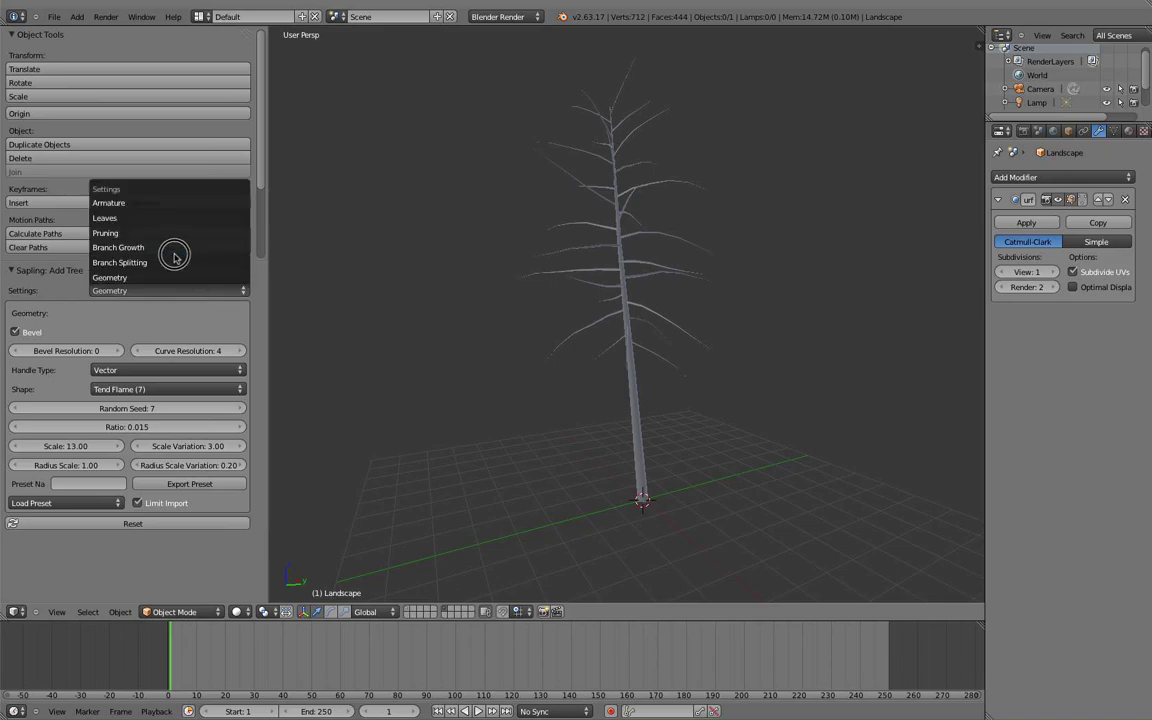
Raise the Sapling Branch Splitting Levels from 2 to 4 for many more fine twigs.
{"action": "left_click", "coordinate": [165, 262]}
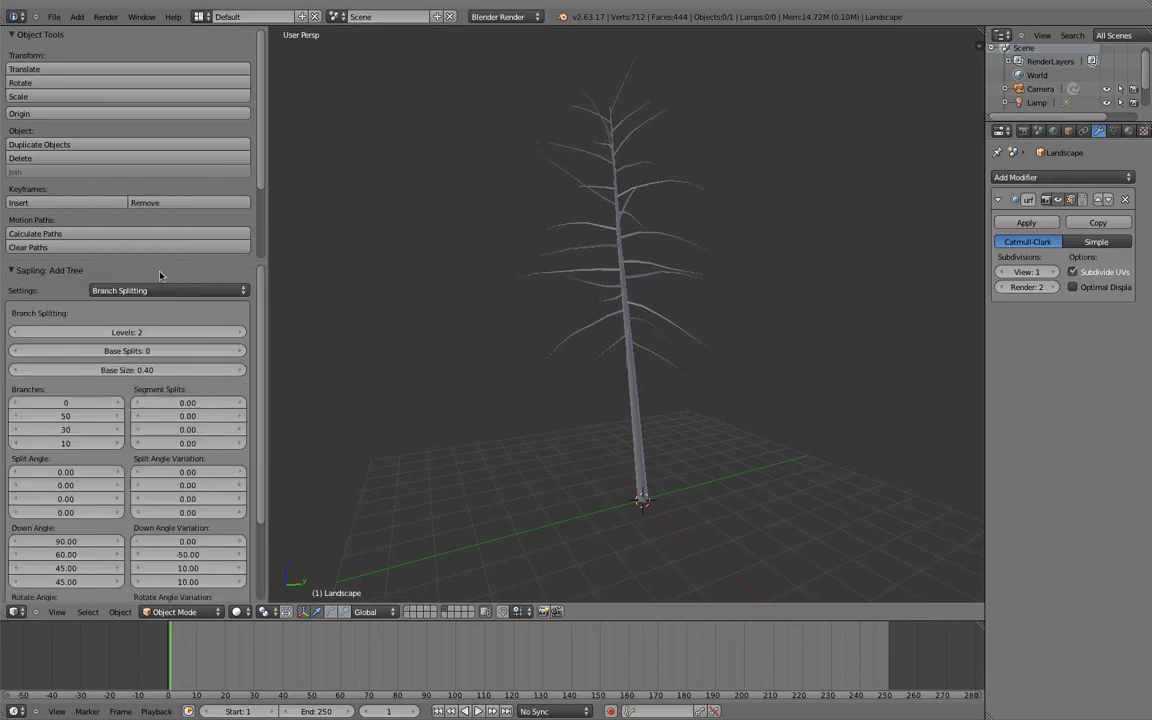
{"action": "left_click", "coordinate": [240, 333]}
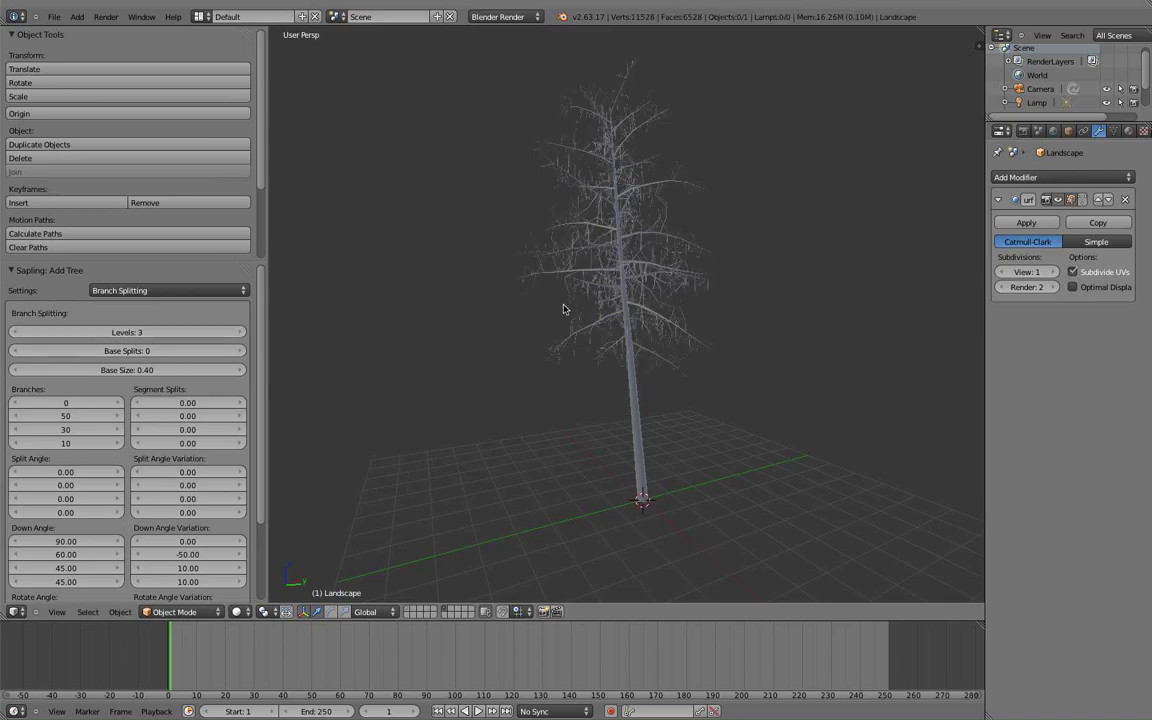
{"action": "scroll", "coordinate": [503, 340], "scroll_direction": "up", "scroll_amount": 5}
{"action": "scroll", "coordinate": [503, 340], "scroll_direction": "up", "scroll_amount": 2}
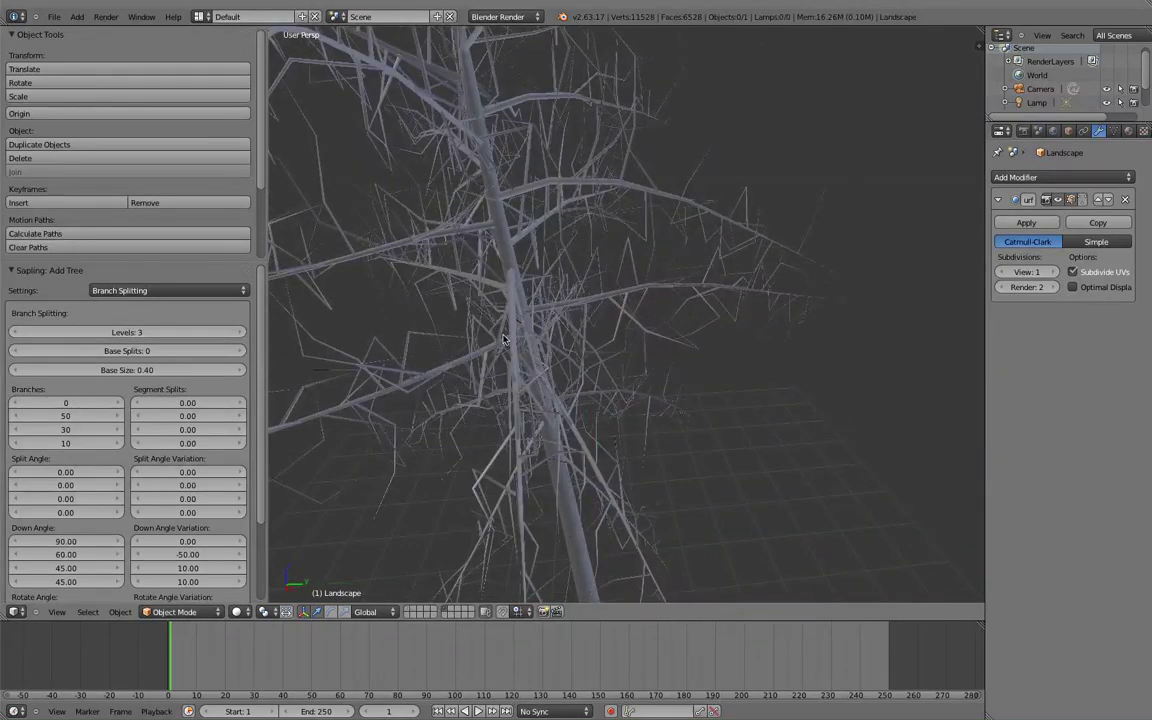
{"action": "scroll", "coordinate": [503, 340], "scroll_direction": "down", "scroll_amount": 5}
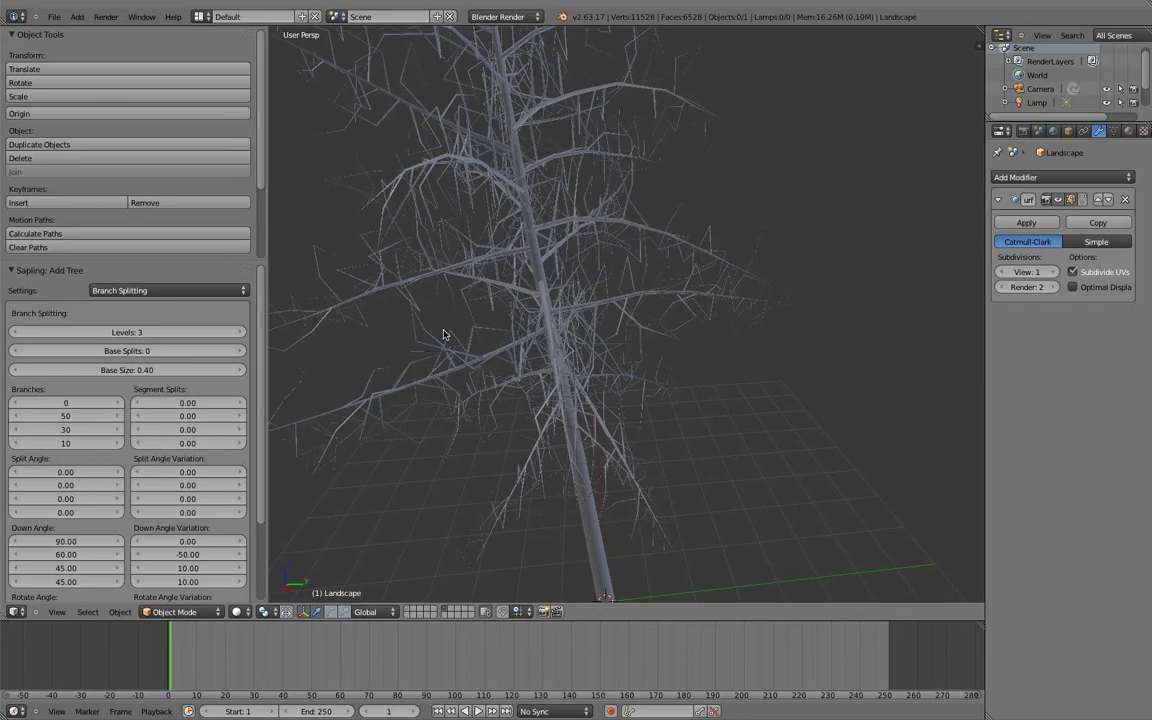
{"action": "left_click", "coordinate": [240, 331]}
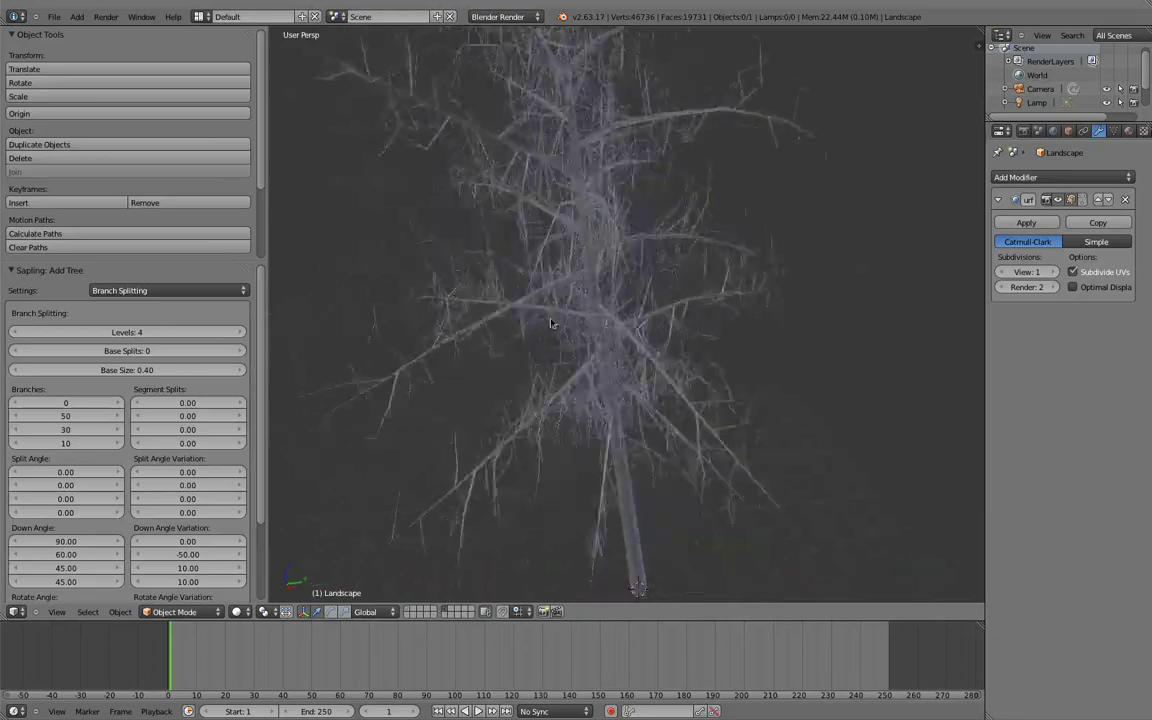
{"action": "scroll", "coordinate": [551, 323], "scroll_direction": "up", "scroll_amount": 4}
{"action": "scroll", "coordinate": [551, 323], "scroll_direction": "up", "scroll_amount": 3}
{"action": "scroll", "coordinate": [551, 323], "scroll_direction": "down", "scroll_amount": 3}
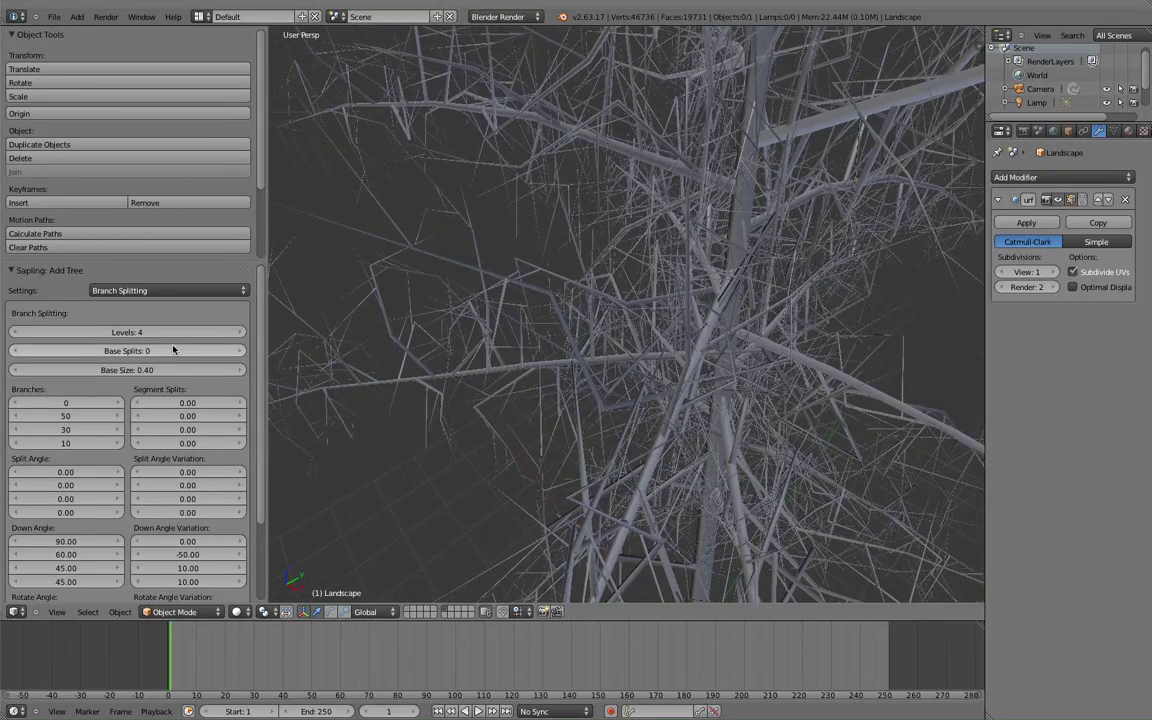
{"action": "left_click", "coordinate": [160, 290]}
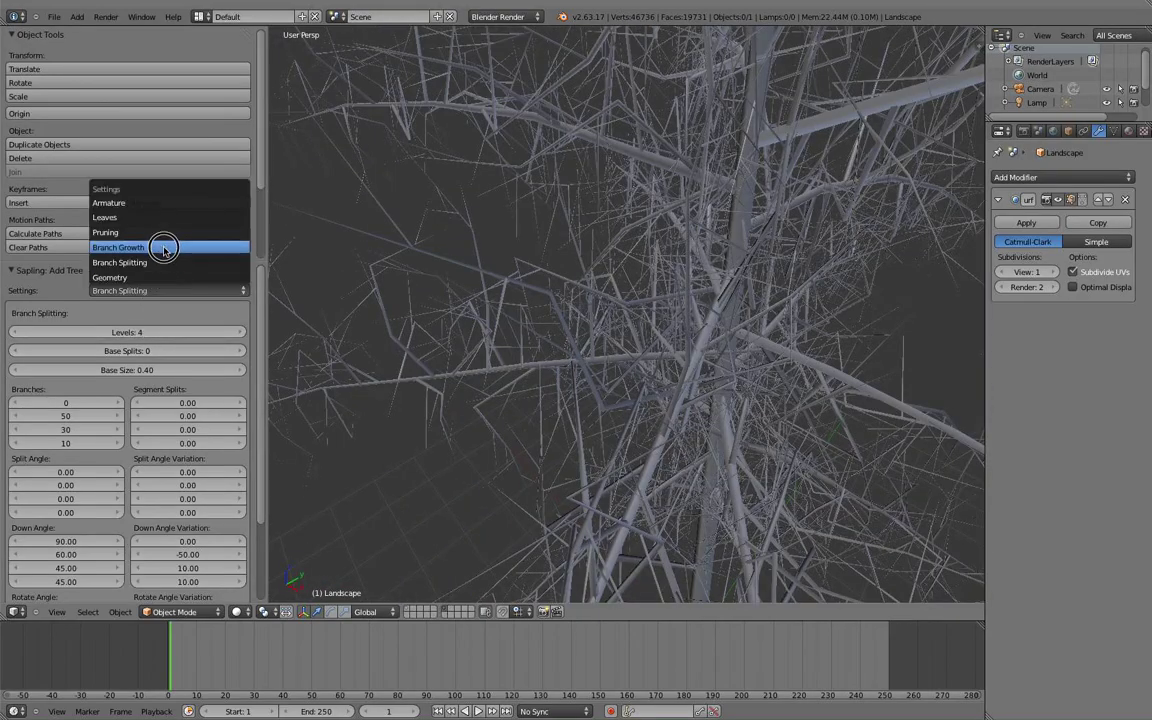
Switch Sapling Settings to Leaves to cover the tree in hexagonal leaves.
{"action": "left_click", "coordinate": [150, 217]}
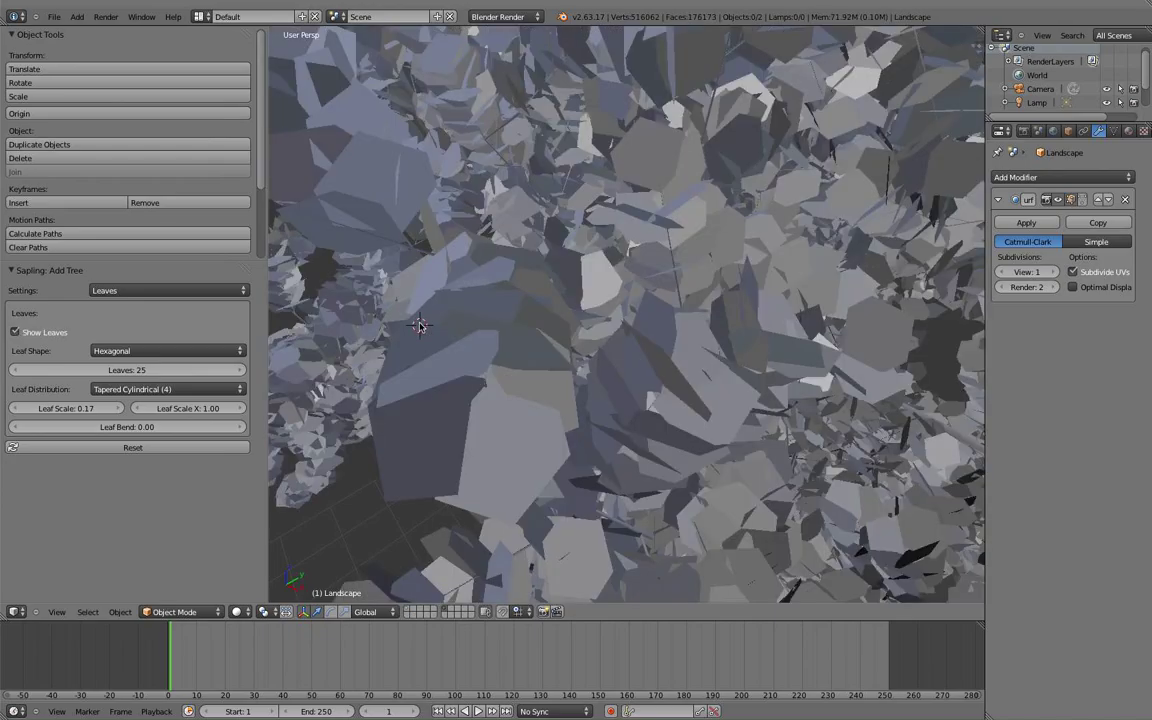
{"action": "scroll", "coordinate": [641, 318], "scroll_direction": "down", "scroll_amount": 6}
{"action": "scroll", "coordinate": [630, 300], "scroll_direction": "down", "scroll_amount": 2}
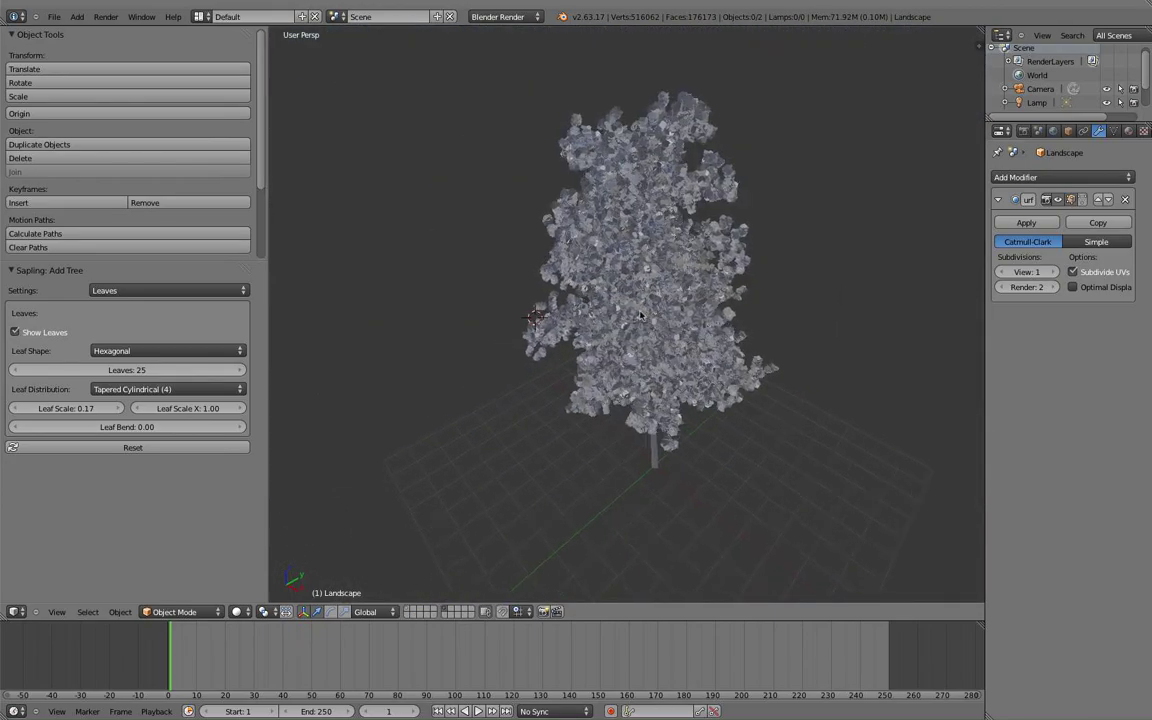
{"action": "scroll", "coordinate": [607, 259], "scroll_direction": "up", "scroll_amount": 6}
Orbit and zoom around the leafy crown to inspect it from above.
{"action": "middle_click_drag", "start_coordinate": [607, 259], "coordinate": [640, 256]}
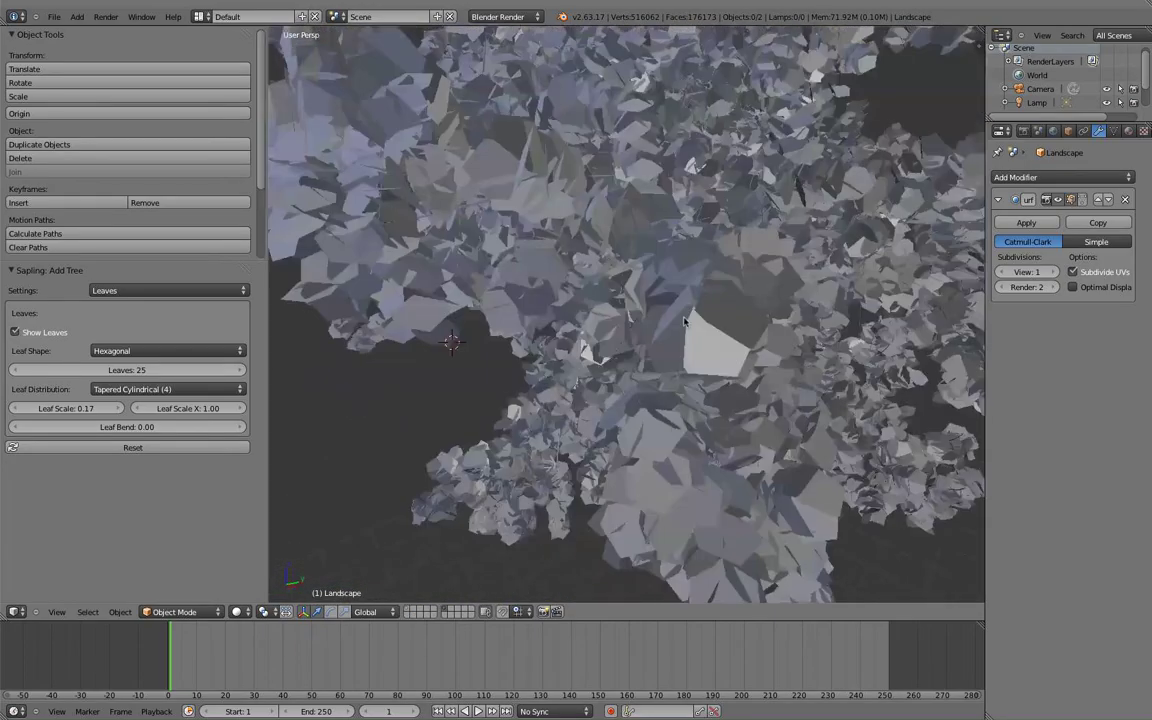
{"action": "scroll", "coordinate": [684, 320], "scroll_direction": "down", "scroll_amount": 5}
{"action": "scroll", "coordinate": [660, 280], "scroll_direction": "down", "scroll_amount": 3}
{"action": "scroll", "coordinate": [640, 240], "scroll_direction": "down", "scroll_amount": 2}
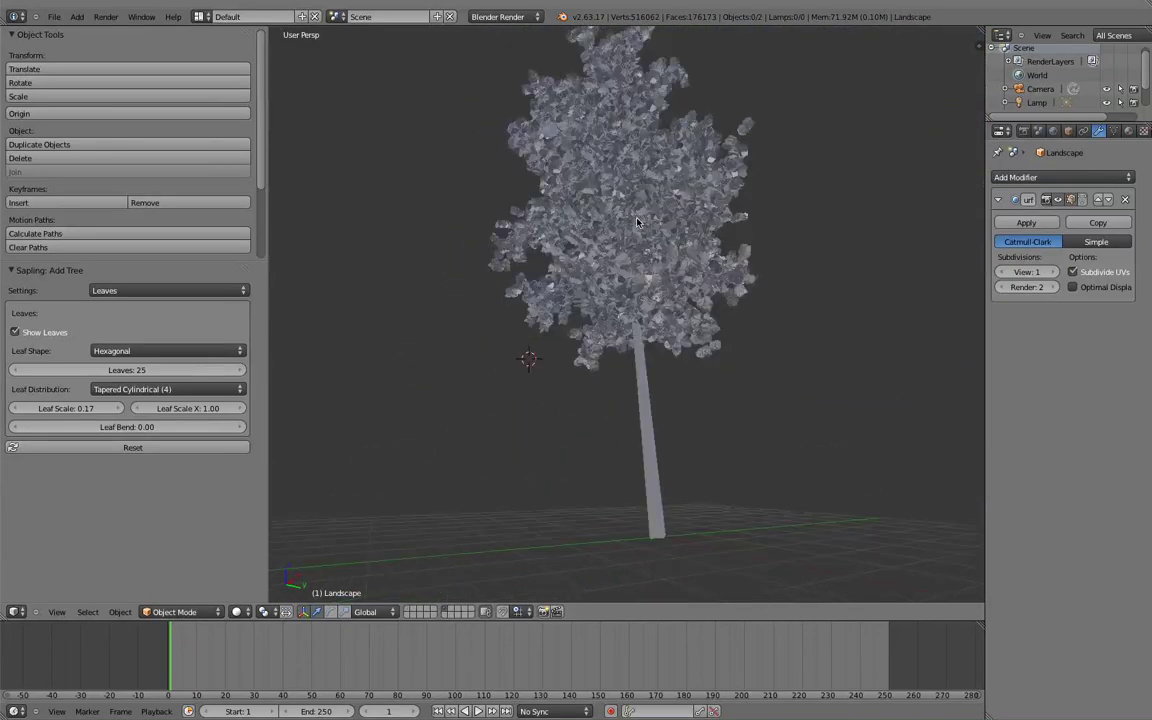
{"action": "scroll", "coordinate": [637, 222], "scroll_direction": "down", "scroll_amount": 1}
{"action": "scroll", "coordinate": [637, 230], "scroll_direction": "down", "scroll_amount": 2}
{"action": "scroll", "coordinate": [637, 245], "scroll_direction": "down", "scroll_amount": 1}
{"action": "scroll", "coordinate": [636, 262], "scroll_direction": "down", "scroll_amount": 2}
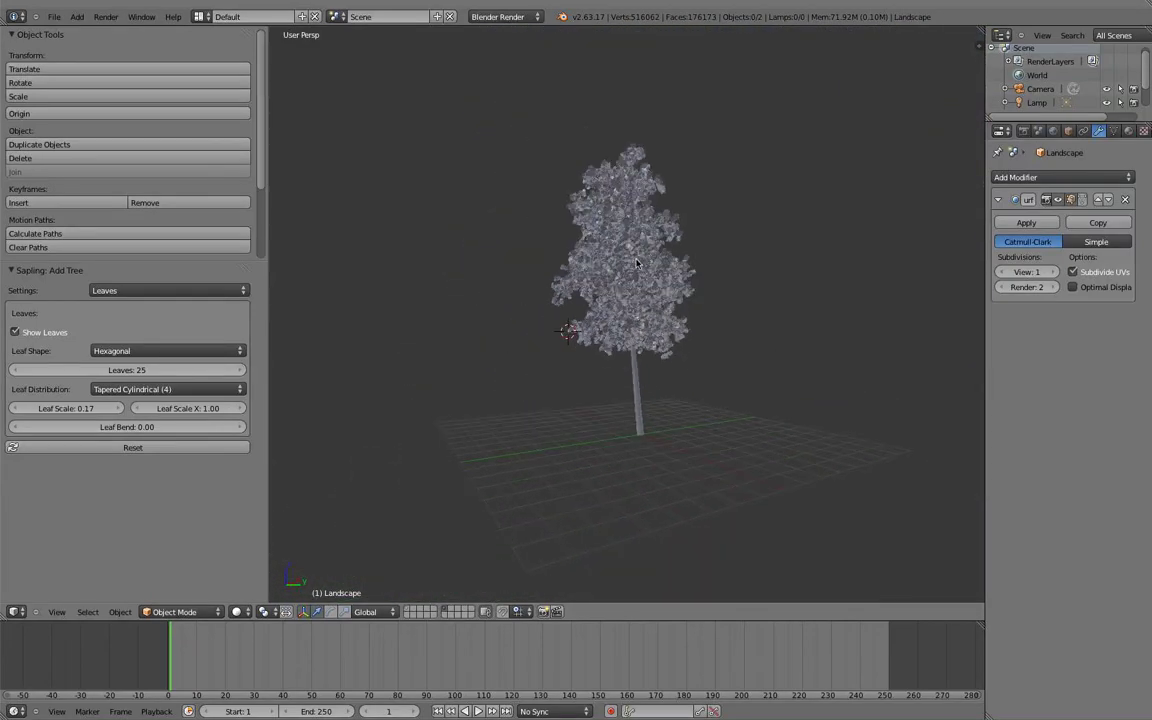
{"action": "mouse_move", "coordinate": [636, 262]}
{"action": "middle_mouse_down"}
{"action": "mouse_move", "coordinate": [531, 307]}
{"action": "mouse_move", "coordinate": [600, 389]}
{"action": "mouse_move", "coordinate": [580, 400]}
{"action": "middle_mouse_up"}
{"action": "scroll", "coordinate": [533, 307], "scroll_direction": "up", "scroll_amount": 4}
{"action": "scroll", "coordinate": [533, 307], "scroll_direction": "down", "scroll_amount": 3}
{"action": "scroll", "coordinate": [600, 389], "scroll_direction": "down", "scroll_amount": 2}
{"action": "scroll", "coordinate": [580, 400], "scroll_direction": "up", "scroll_amount": 3}
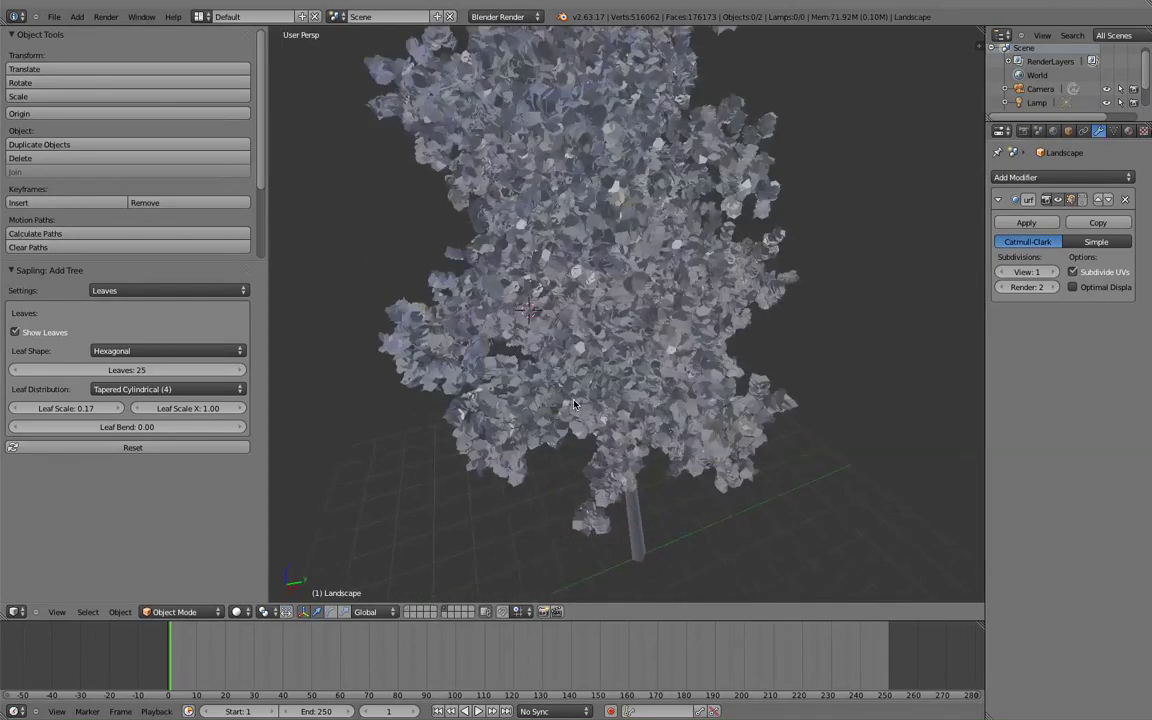
{"action": "scroll", "coordinate": [575, 404], "scroll_direction": "down", "scroll_amount": 2}
Switch to empty layer 7 and snap the 3D cursor to the world origin.
{"action": "key", "text": "7"}
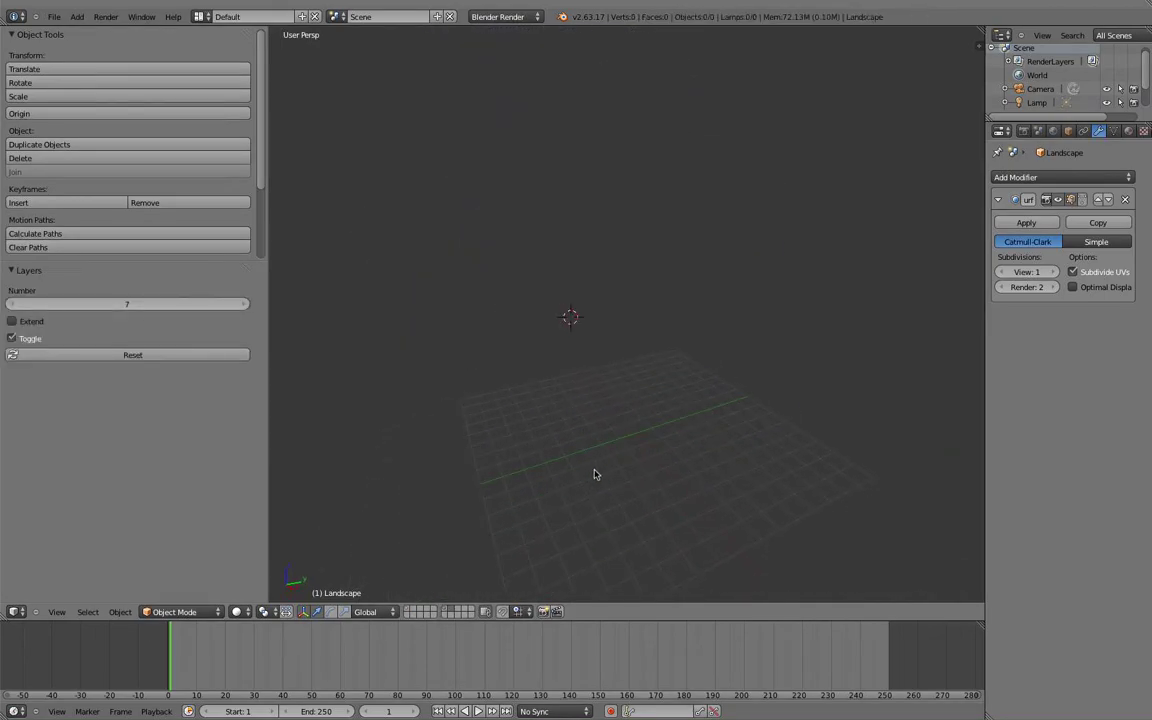
{"action": "mouse_move", "coordinate": [594, 474]}
{"action": "middle_mouse_down"}
{"action": "mouse_move", "coordinate": [579, 429]}
{"action": "mouse_move", "coordinate": [650, 463]}
{"action": "mouse_move", "coordinate": [634, 416]}
{"action": "mouse_move", "coordinate": [658, 437]}
{"action": "mouse_move", "coordinate": [643, 387]}
{"action": "middle_mouse_up"}
{"action": "scroll", "coordinate": [650, 463], "scroll_direction": "up", "scroll_amount": 2}
{"action": "key", "text": "space"}
{"action": "key", "text": "Return"}
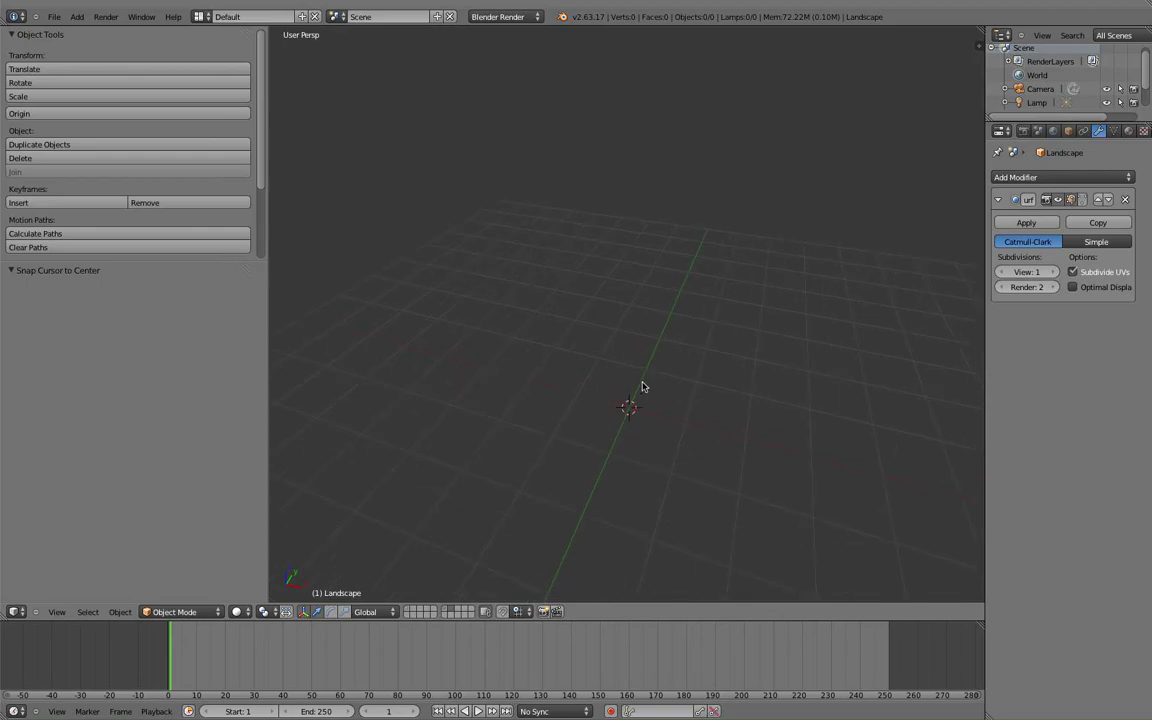
Add a new Sapling tree at the origin with trunk bevel enabled.
{"action": "key", "text": "shift+a"}
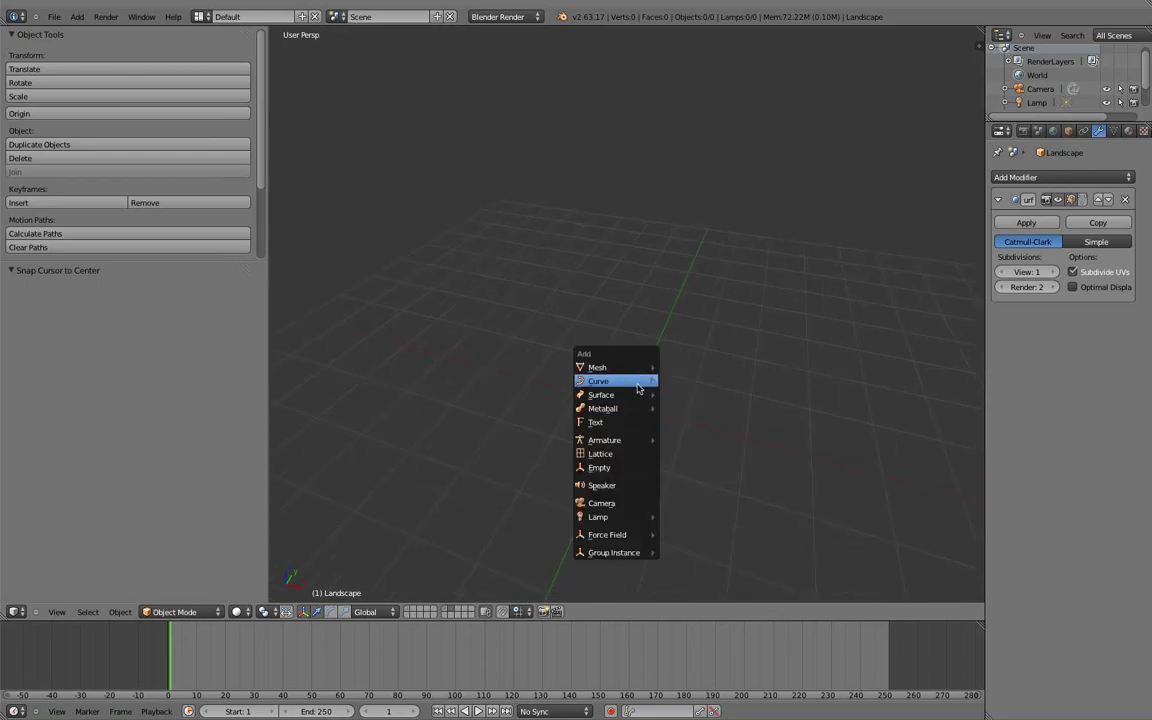
{"action": "left_click", "coordinate": [716, 451]}
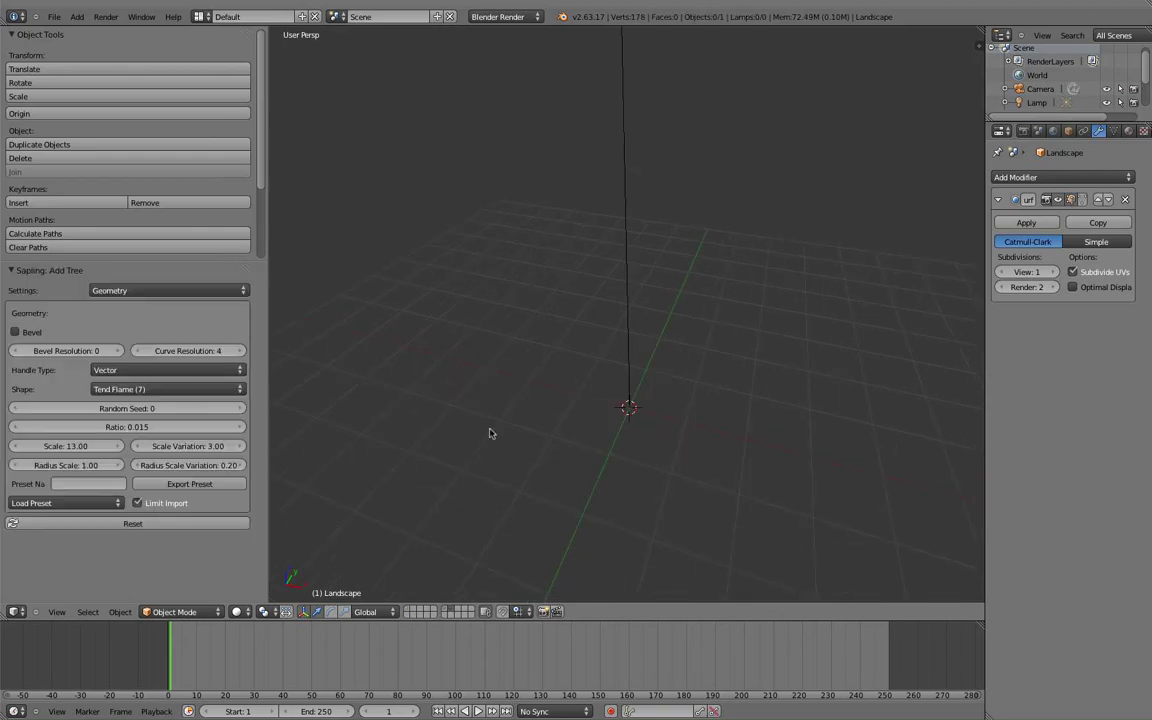
{"action": "left_click", "coordinate": [14, 331]}
{"action": "left_click", "coordinate": [14, 331]}
{"action": "left_click", "coordinate": [28, 331]}
In the Branch Growth settings, set the second Curvature value to 40.
{"action": "left_click", "coordinate": [128, 290]}
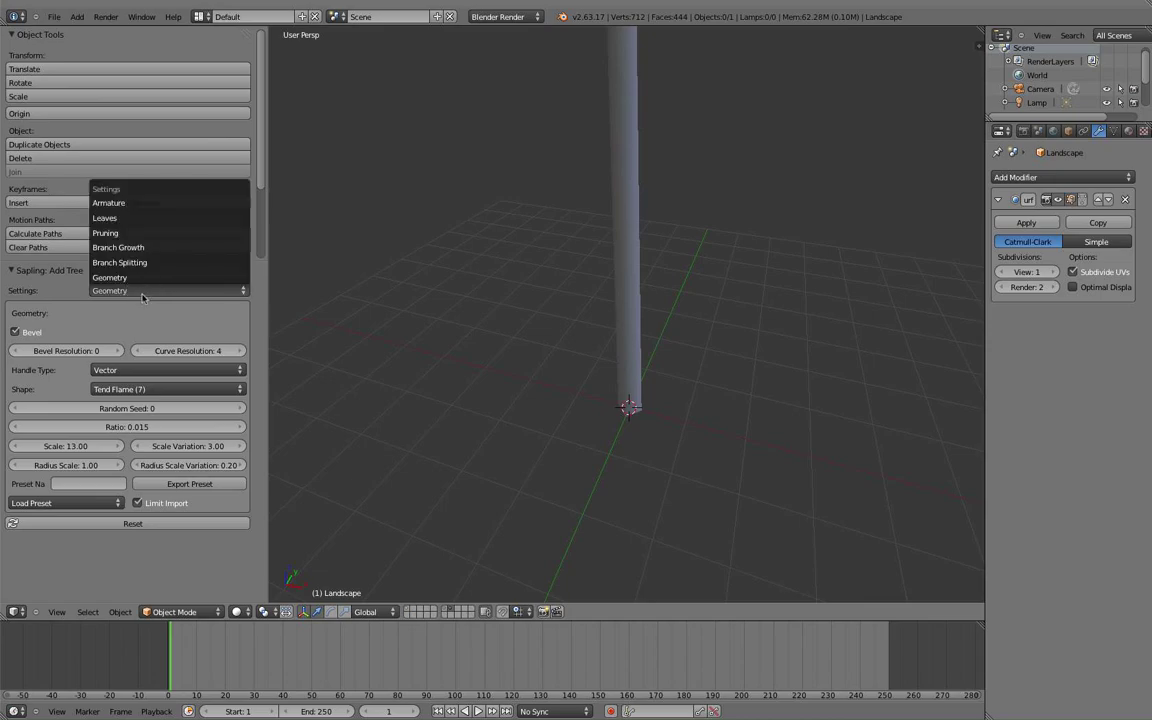
{"action": "left_click", "coordinate": [148, 262]}
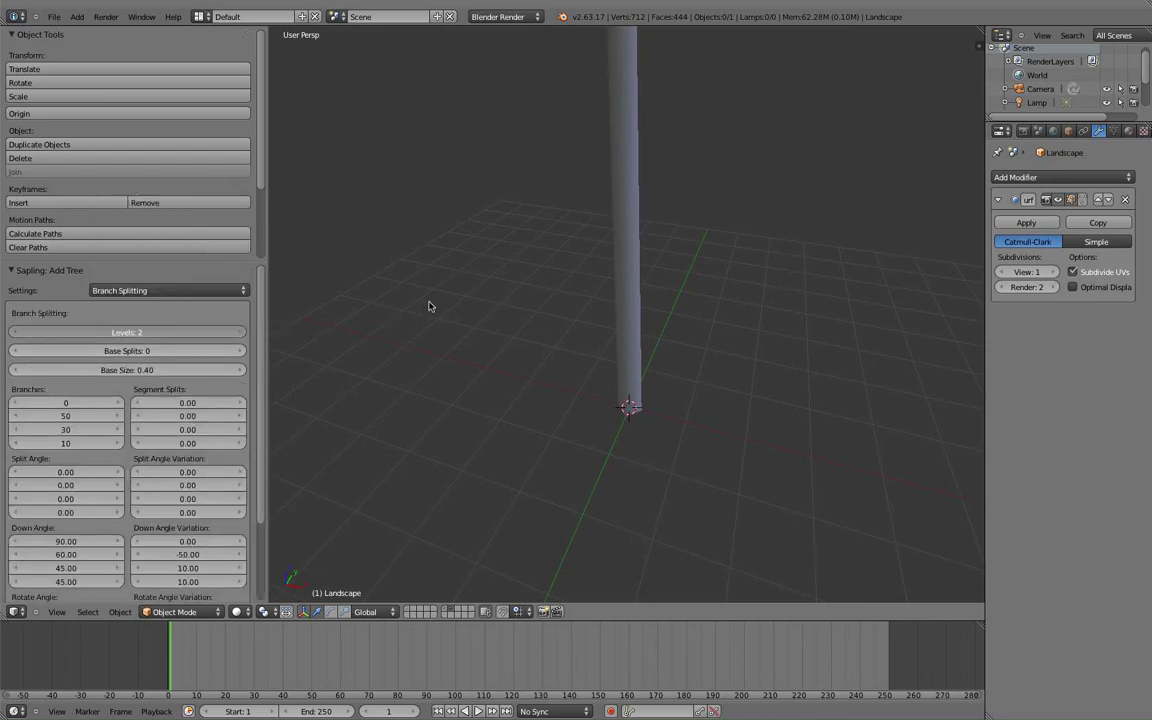
{"action": "left_click", "coordinate": [205, 290]}
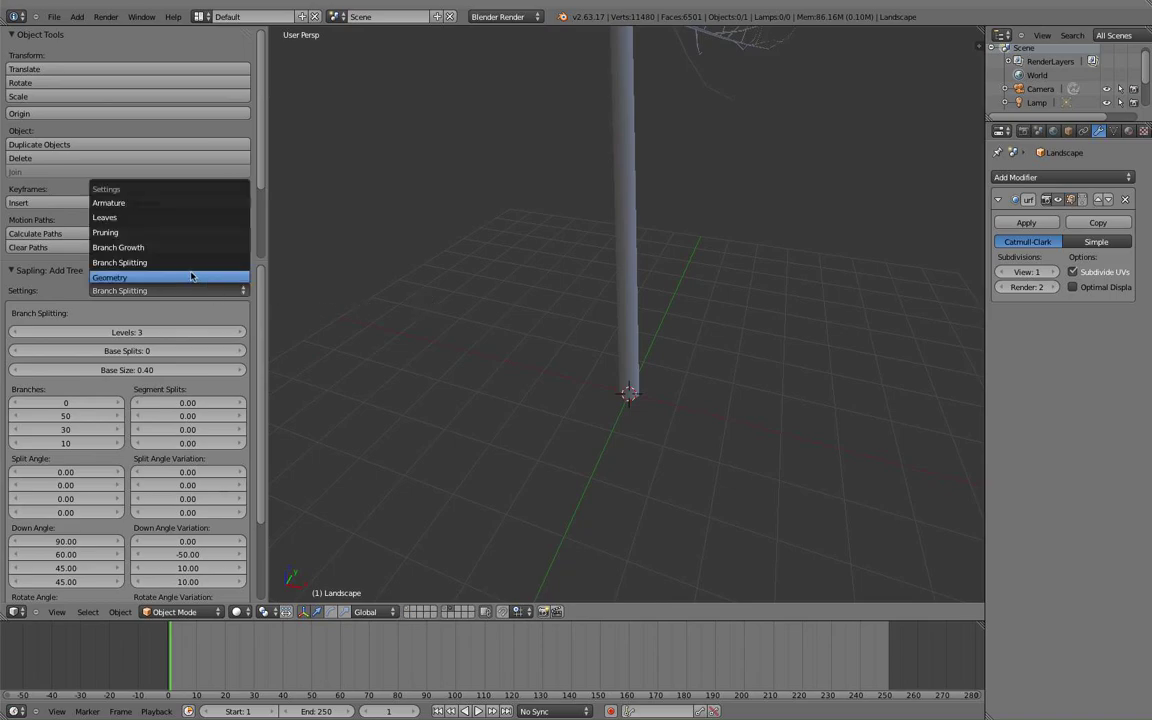
{"action": "left_click", "coordinate": [170, 247]}
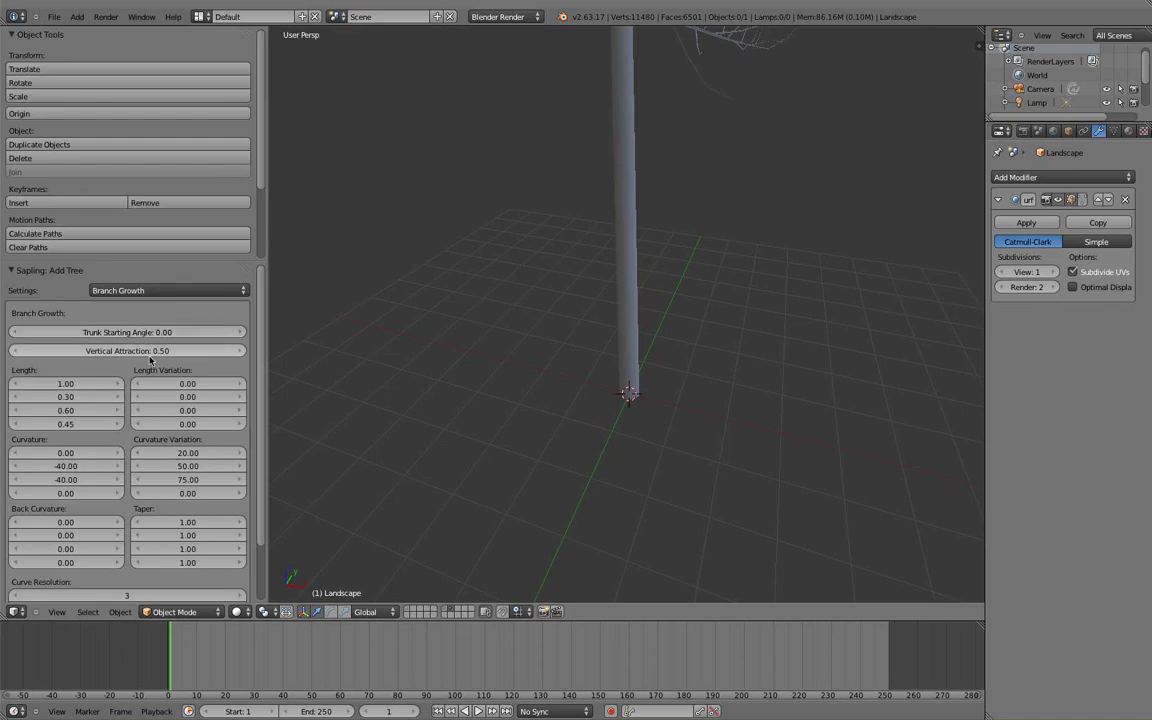
{"action": "scroll", "coordinate": [474, 436], "scroll_direction": "up", "scroll_amount": 3}
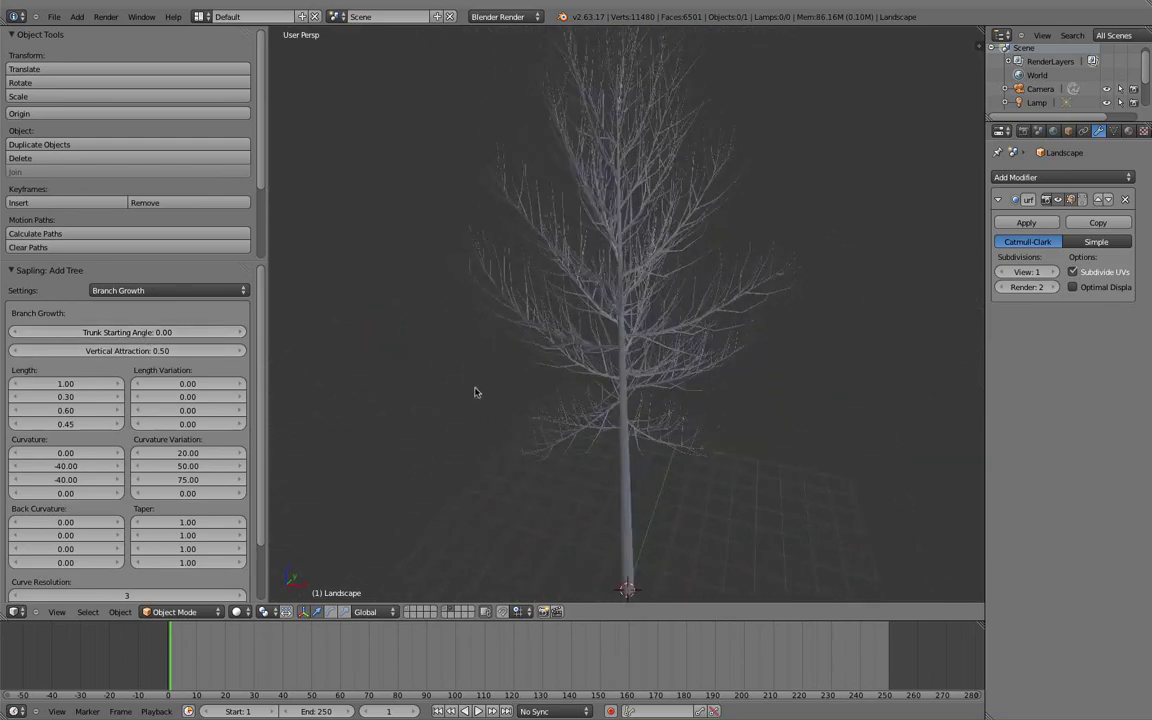
{"action": "left_click", "coordinate": [69, 466]}
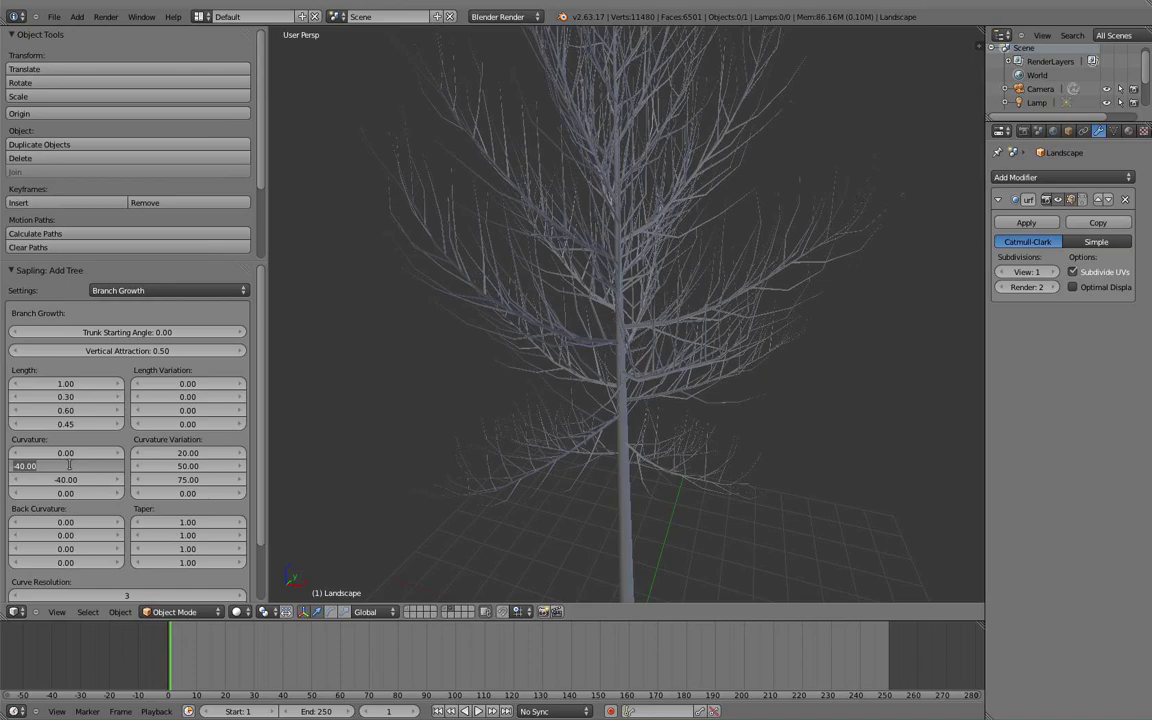
{"action": "type", "text": "40"}
{"action": "key", "text": "Return"}
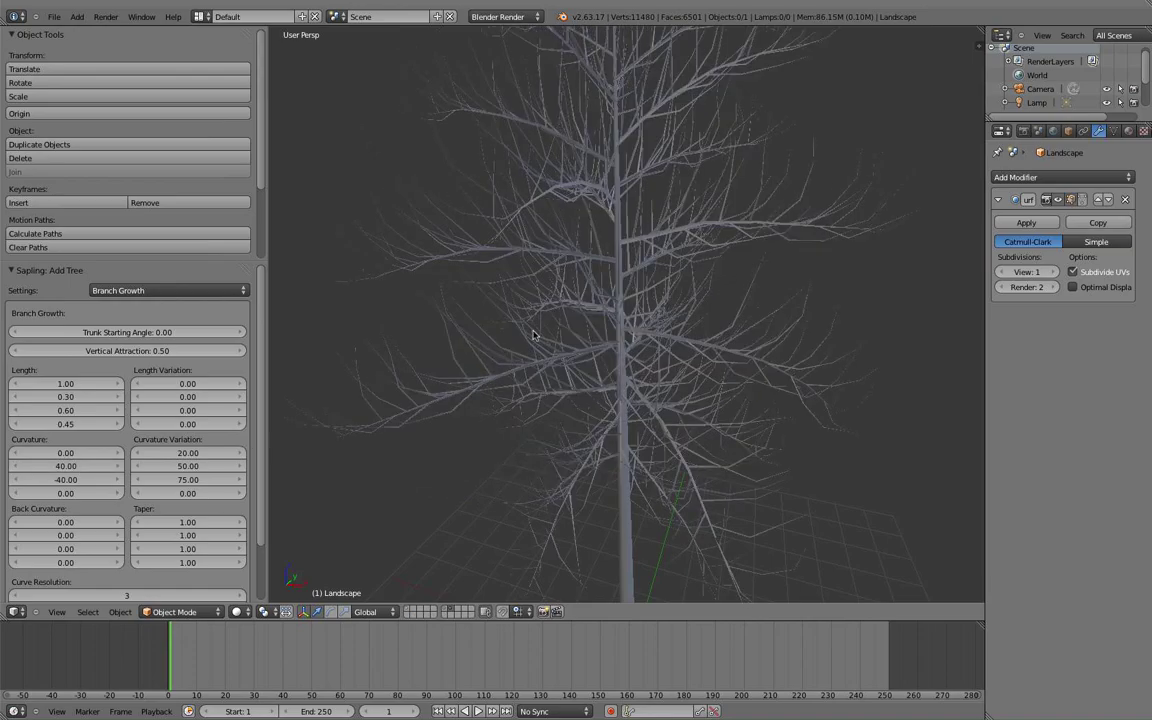
Change the second and third Curvature values to 50 each.
{"action": "scroll", "coordinate": [530, 330], "scroll_direction": "down", "scroll_amount": 3}
{"action": "scroll", "coordinate": [504, 301], "scroll_direction": "up", "scroll_amount": 3}
{"action": "scroll", "coordinate": [351, 351], "scroll_direction": "up", "scroll_amount": 1}
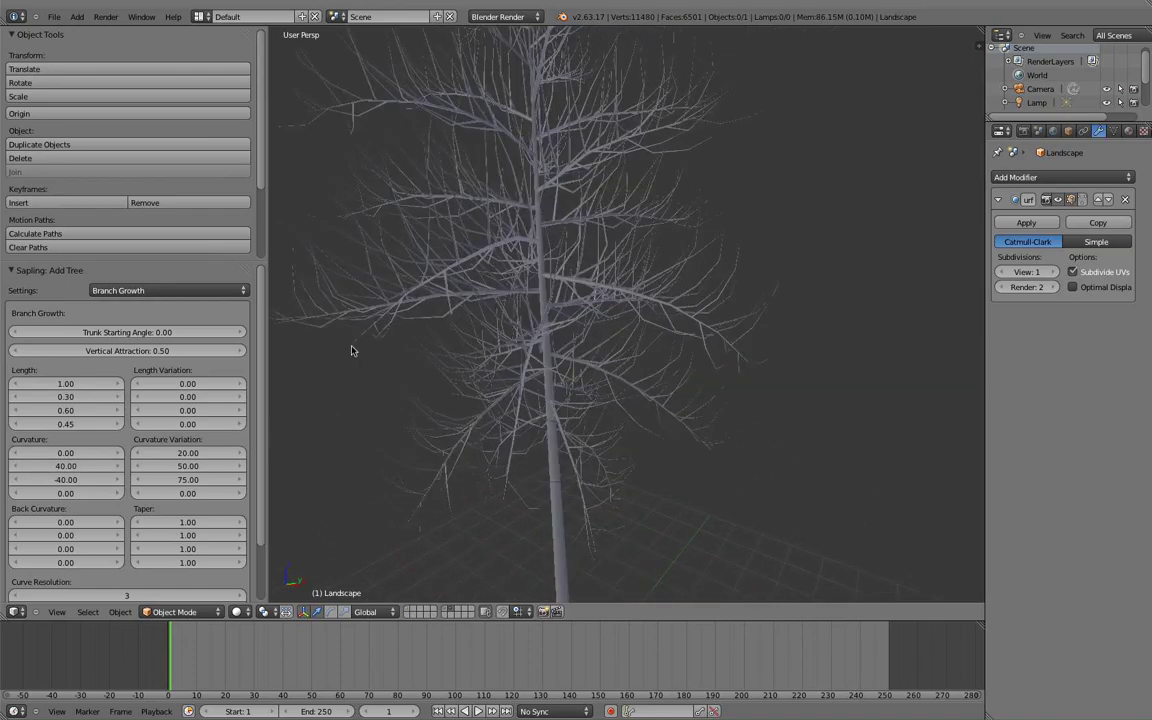
{"action": "left_click", "coordinate": [70, 466]}
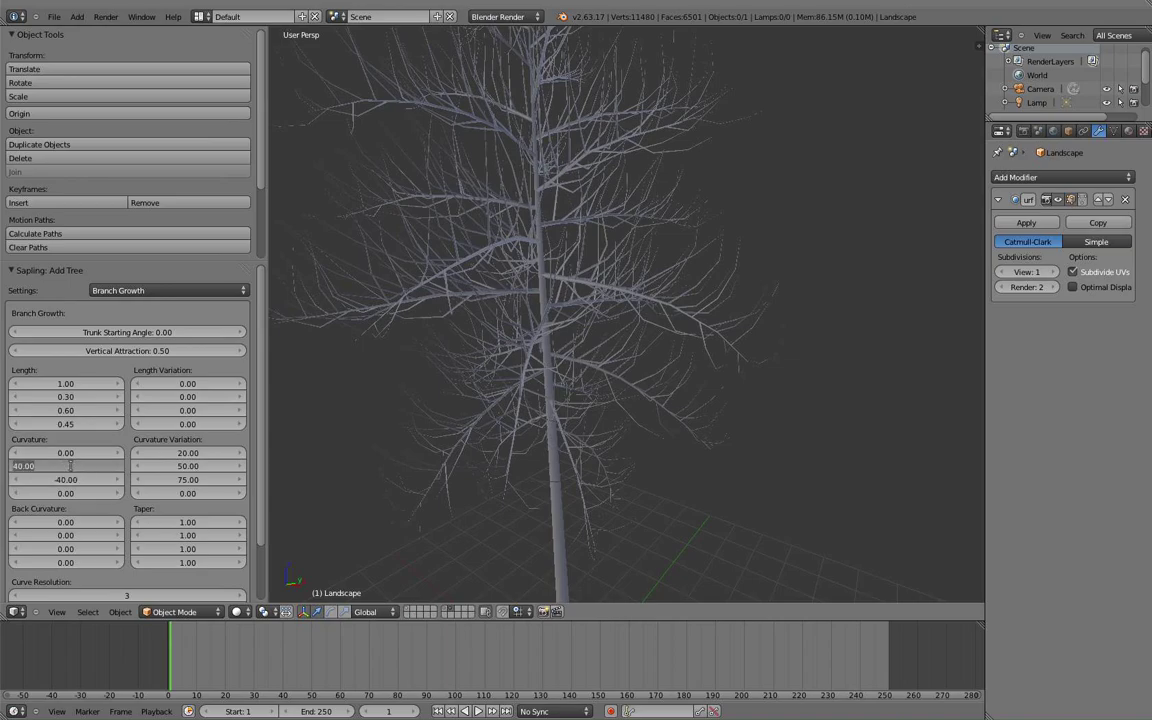
{"action": "type", "text": "50"}
{"action": "key", "text": "Return"}
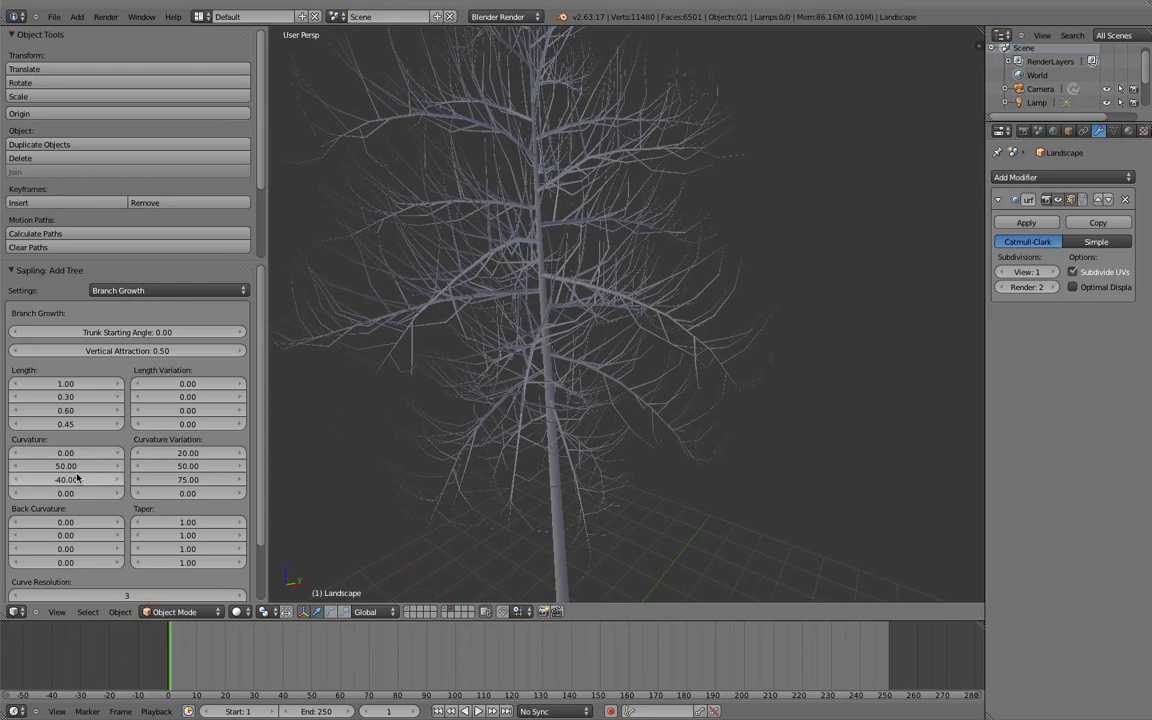
{"action": "left_click", "coordinate": [77, 479]}
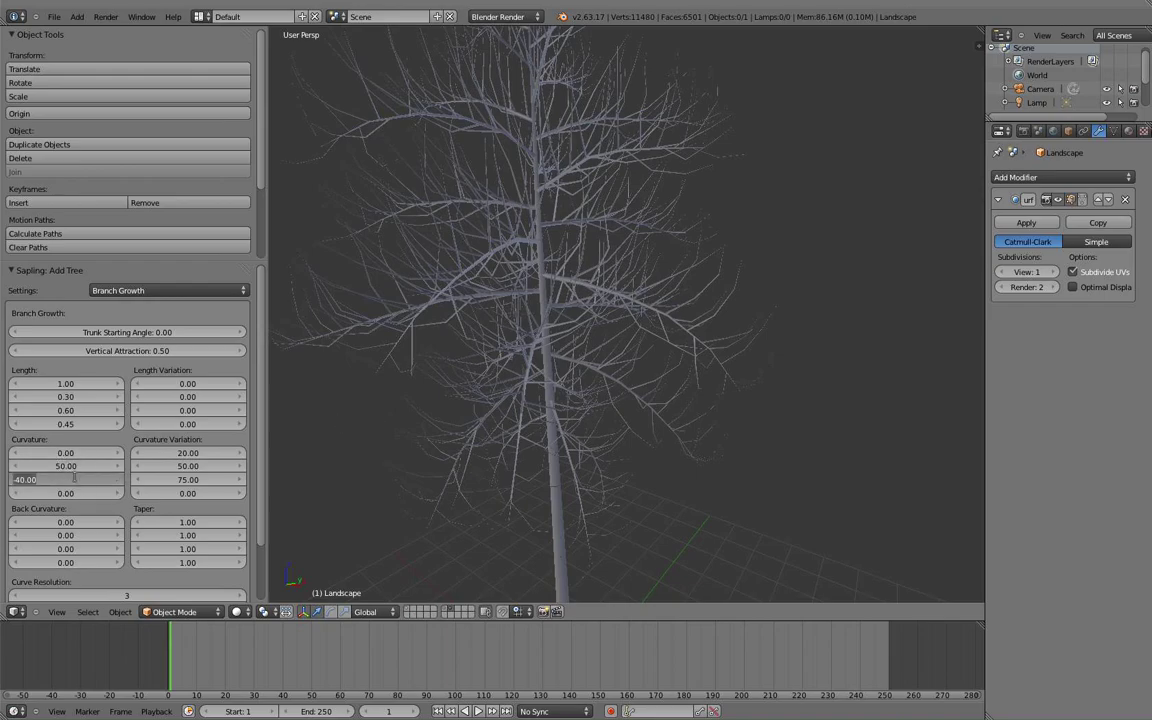
{"action": "type", "text": "50"}
{"action": "key", "text": "Return"}
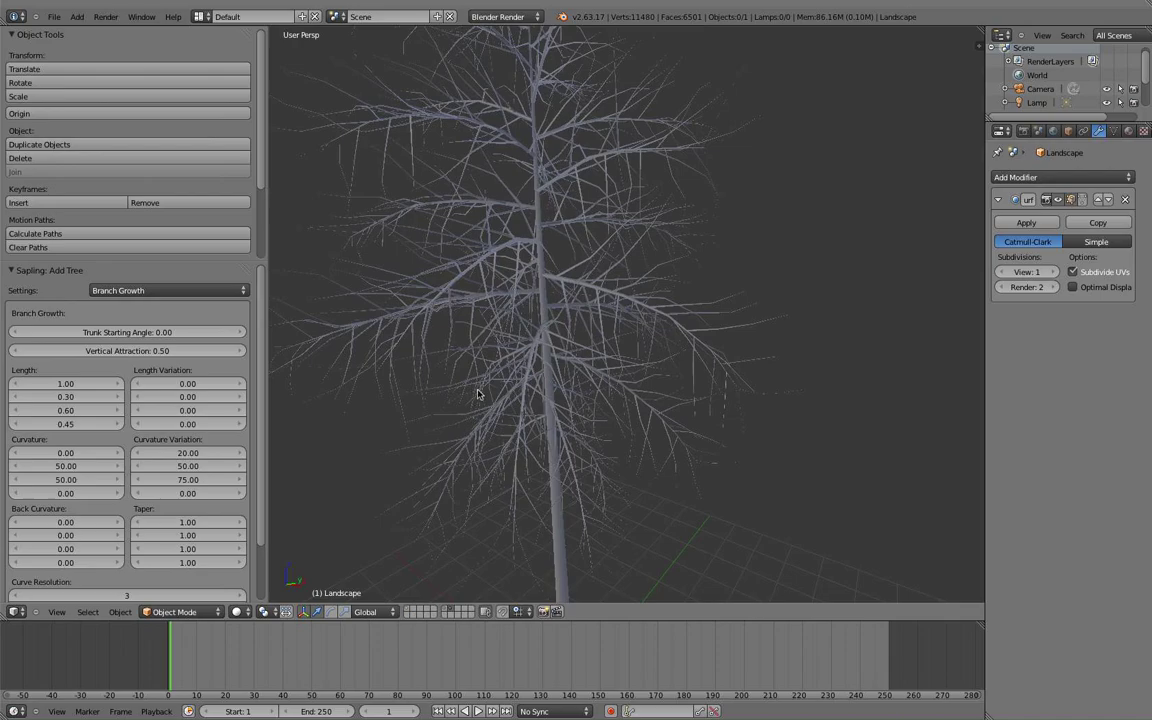
{"action": "mouse_move", "coordinate": [429, 349]}
{"action": "middle_mouse_down"}
{"action": "mouse_move", "coordinate": [598, 305]}
{"action": "mouse_move", "coordinate": [448, 361]}
{"action": "middle_mouse_up"}
{"action": "scroll", "coordinate": [598, 305], "scroll_direction": "up", "scroll_amount": 5}
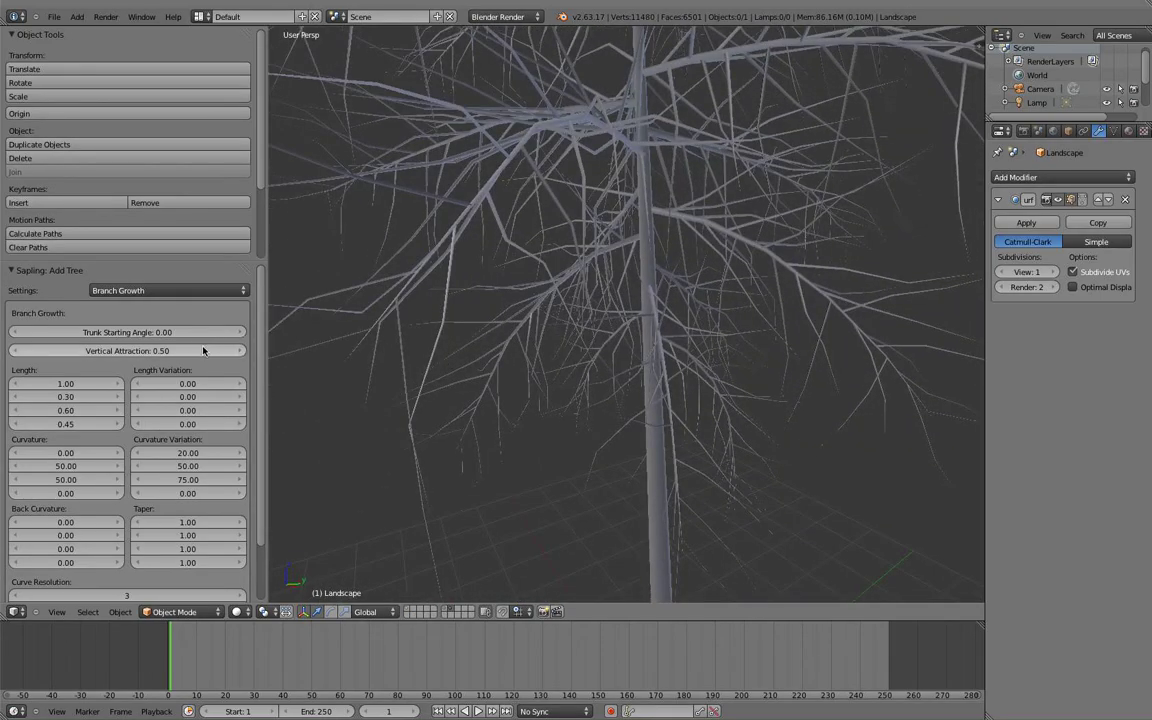
Switch Sapling Settings to Geometry and drag the Radius Scale upward.
{"action": "left_click", "coordinate": [135, 290]}
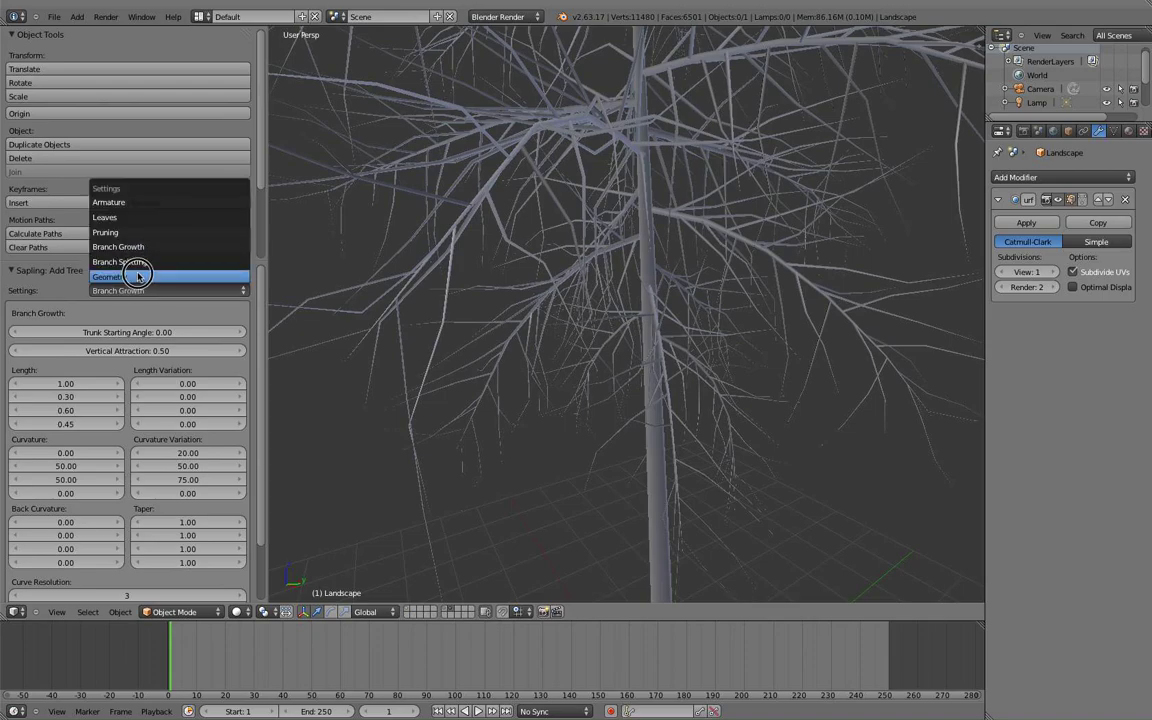
{"action": "left_click", "coordinate": [138, 278]}
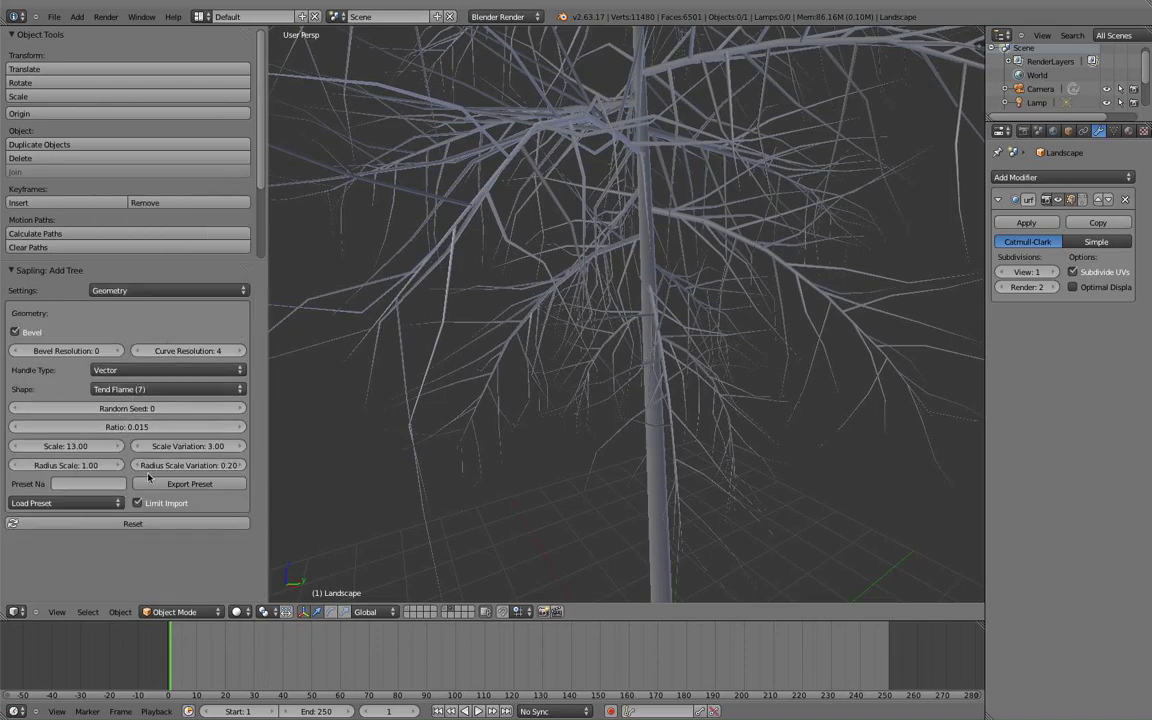
{"action": "left_click", "coordinate": [87, 466]}
{"action": "left_click_drag", "start_coordinate": [87, 466], "coordinate": [110, 465]}
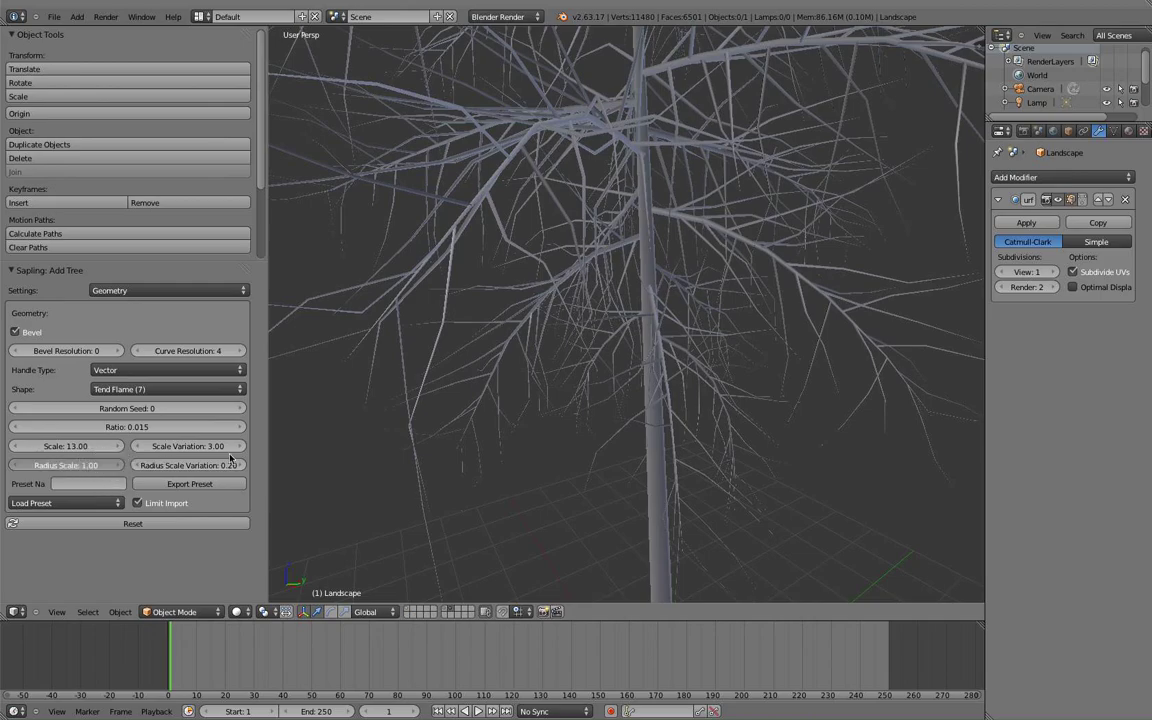
{"action": "left_click_drag", "start_coordinate": [478, 395], "coordinate": [496, 356]}
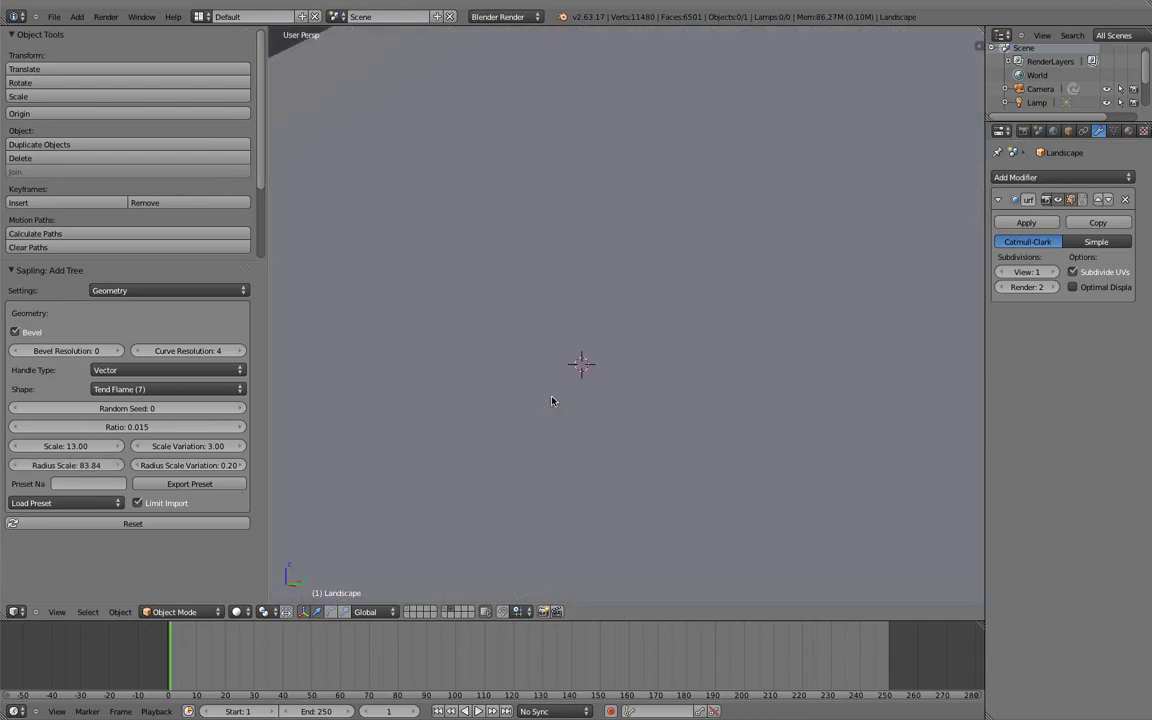
{"action": "scroll", "coordinate": [498, 356], "scroll_direction": "down", "scroll_amount": 5}
{"action": "scroll", "coordinate": [540, 380], "scroll_direction": "up", "scroll_amount": 4}
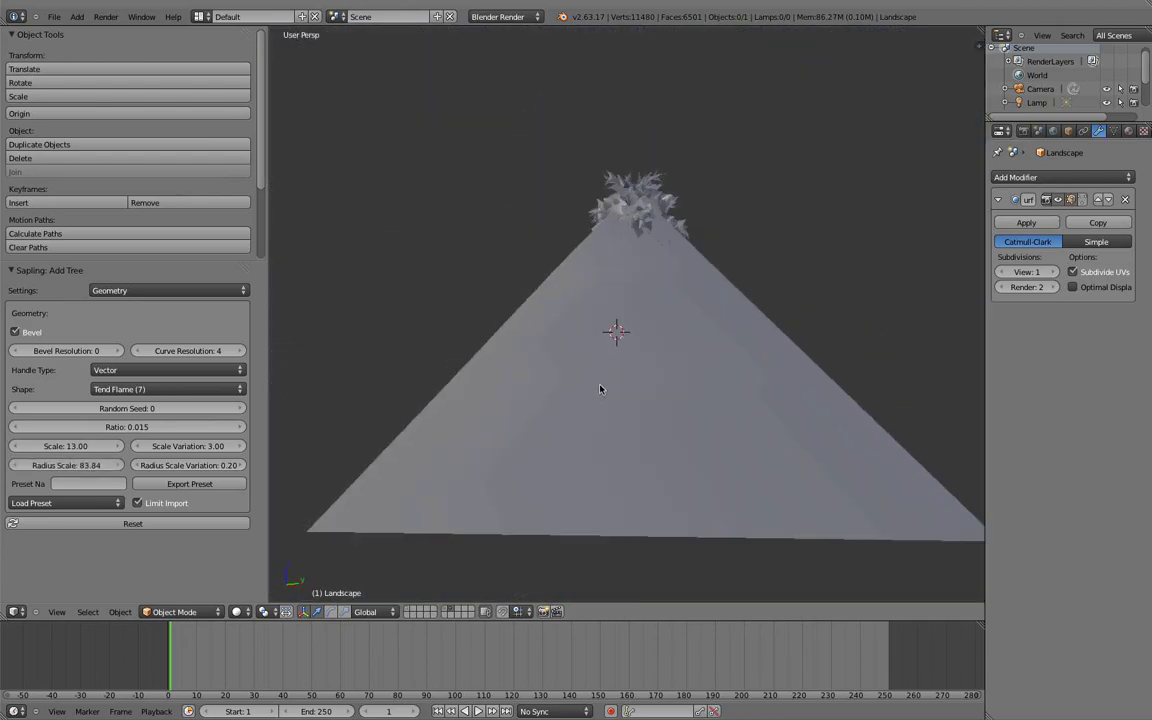
{"action": "scroll", "coordinate": [590, 386], "scroll_direction": "up", "scroll_amount": 2}
{"action": "scroll", "coordinate": [585, 387], "scroll_direction": "down", "scroll_amount": 3}
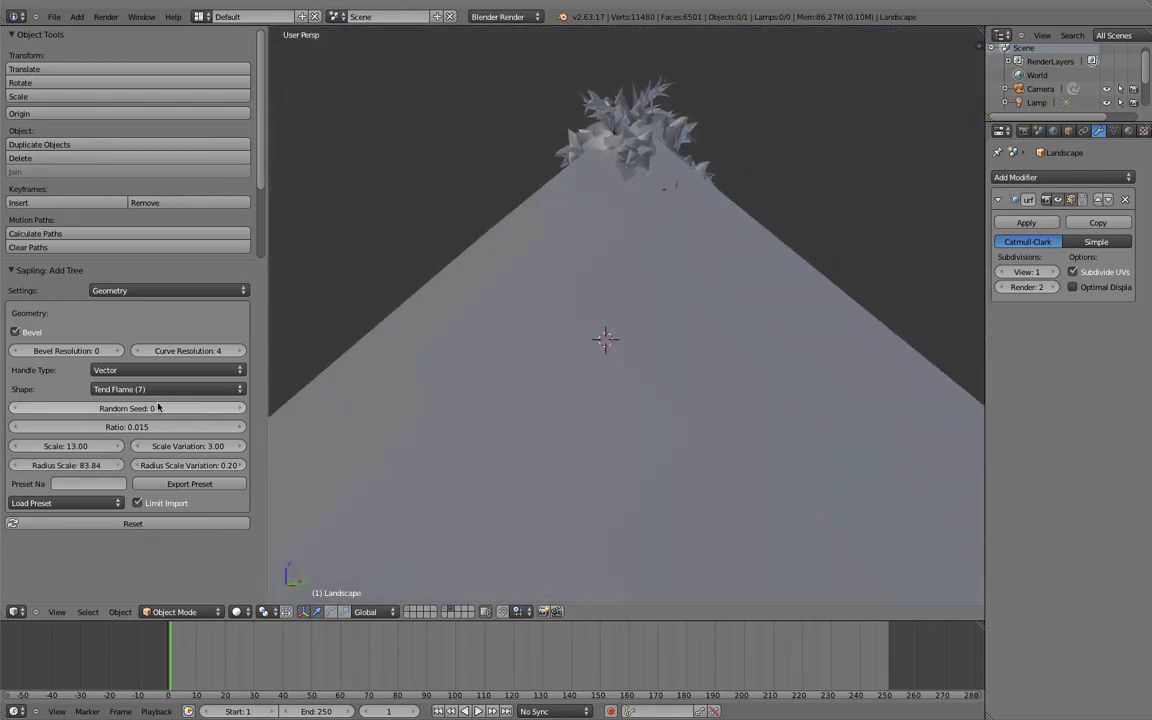
Enter an exact Radius Scale of 3 for the tree.
{"action": "left_click", "coordinate": [86, 466]}
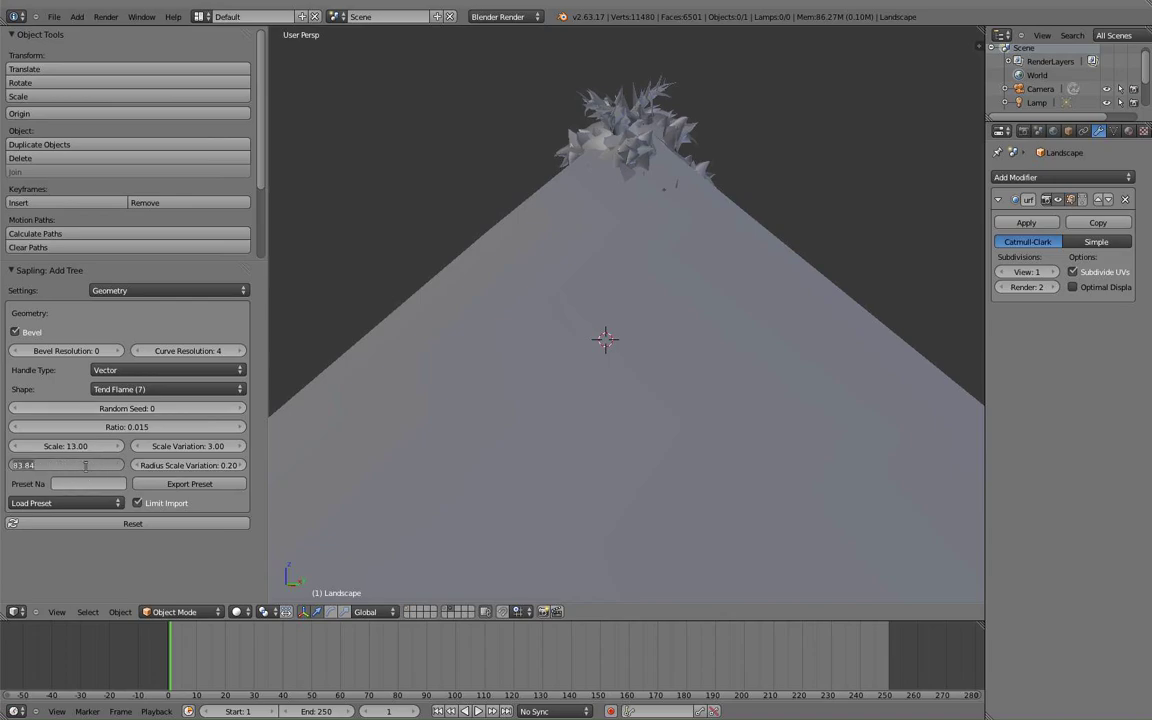
{"action": "type", "text": "3"}
{"action": "key", "text": "Return"}
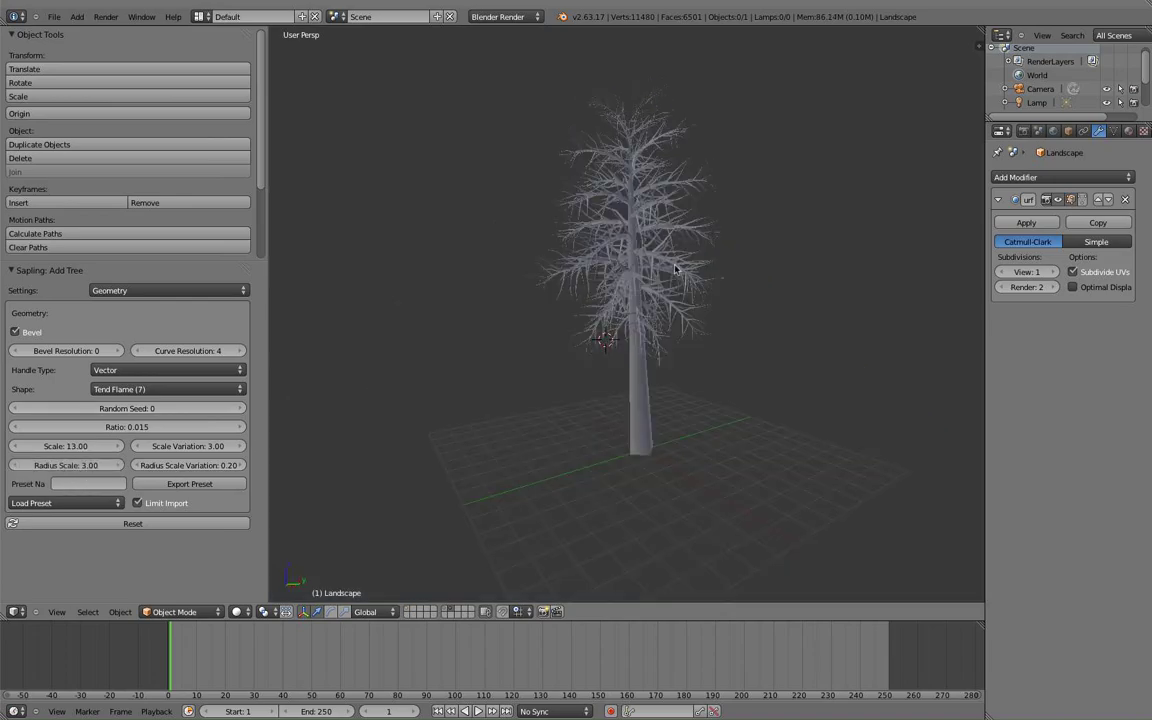
{"action": "scroll", "coordinate": [707, 270], "scroll_direction": "up", "scroll_amount": 4}
{"action": "scroll", "coordinate": [690, 275], "scroll_direction": "down", "scroll_amount": 2}
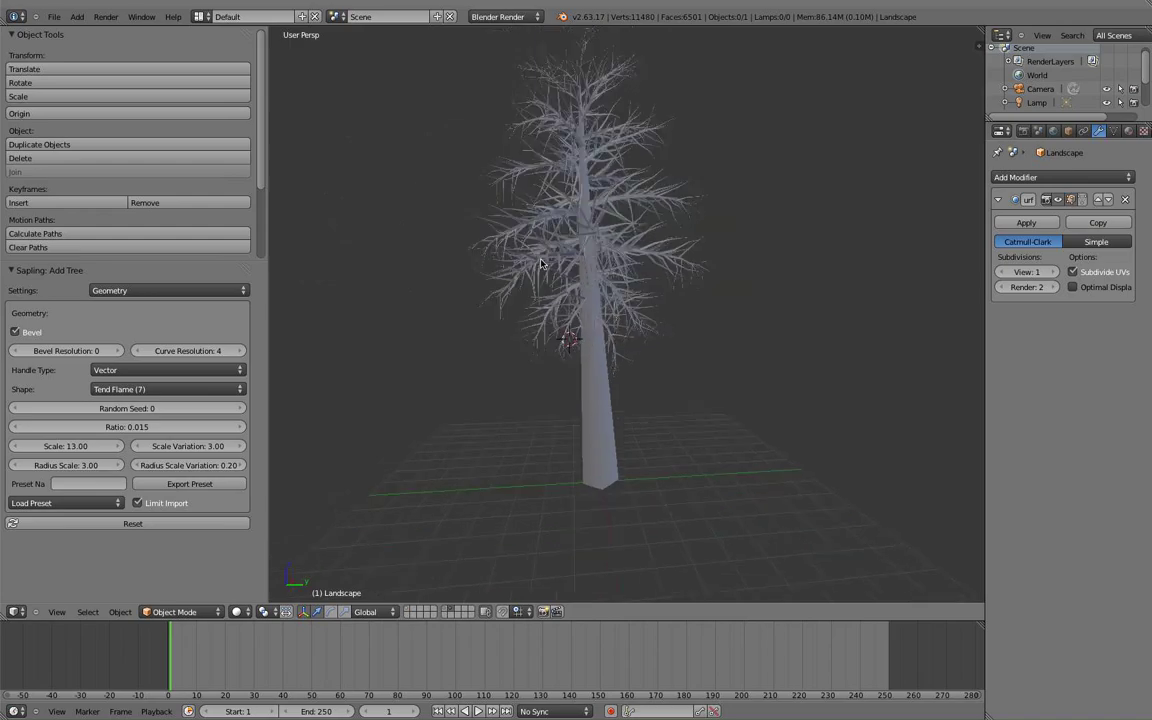
{"action": "scroll", "coordinate": [630, 284], "scroll_direction": "up", "scroll_amount": 2}
{"action": "scroll", "coordinate": [565, 288], "scroll_direction": "up", "scroll_amount": 2}
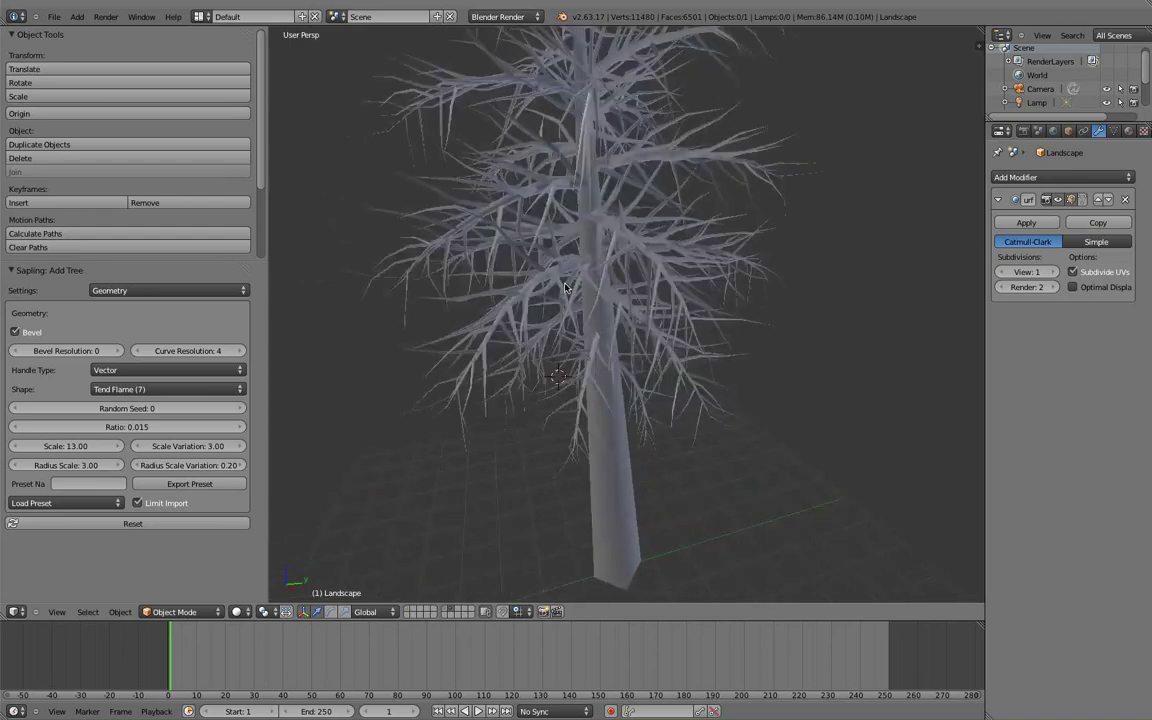
{"action": "left_click", "coordinate": [150, 288]}
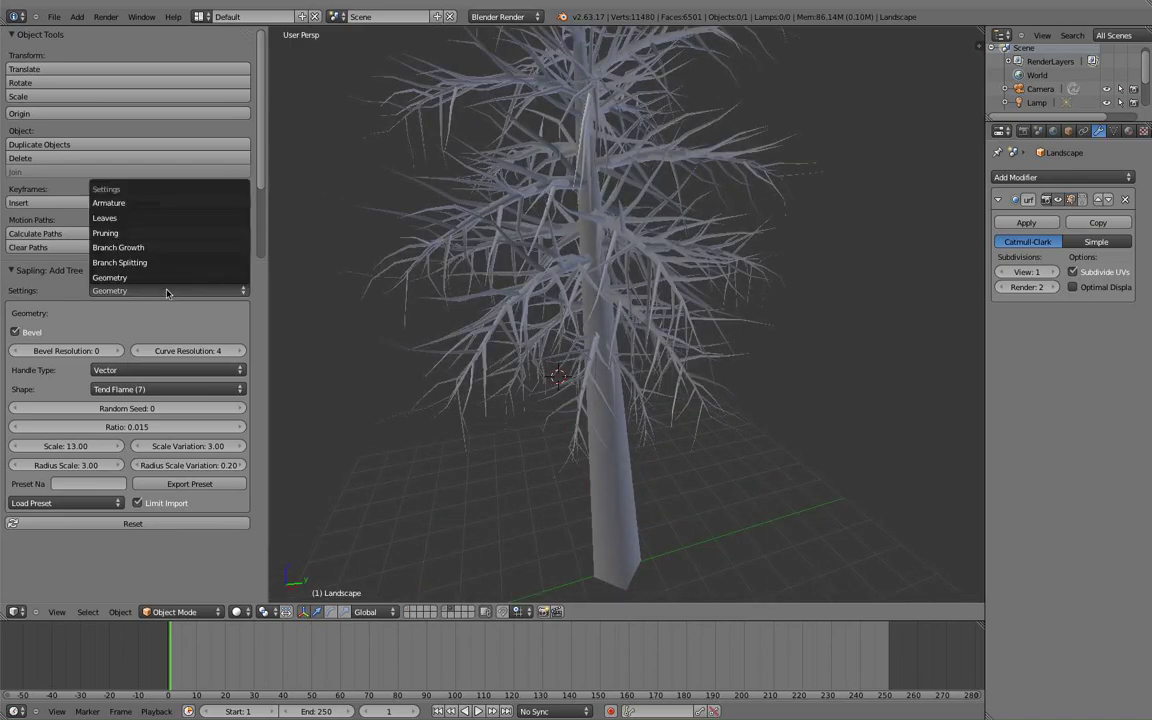
Turn on Show Leaves in the Sapling Leaves settings to fill the crown.
{"action": "left_click", "coordinate": [155, 217]}
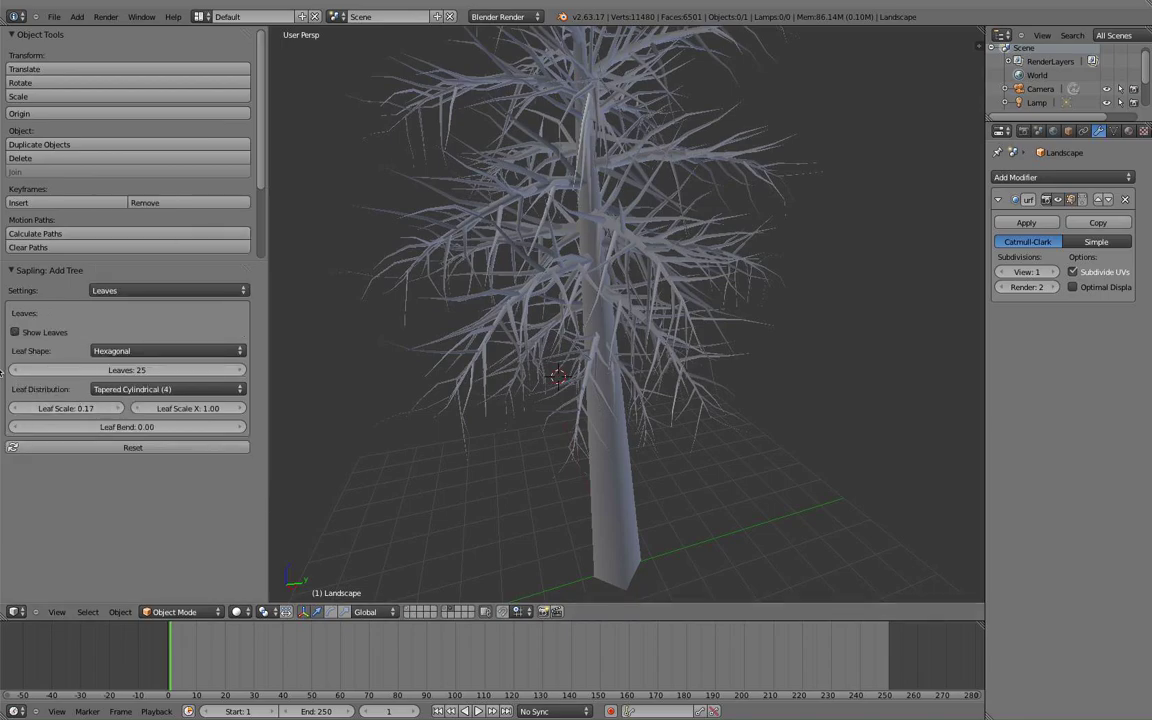
{"action": "left_click", "coordinate": [37, 332]}
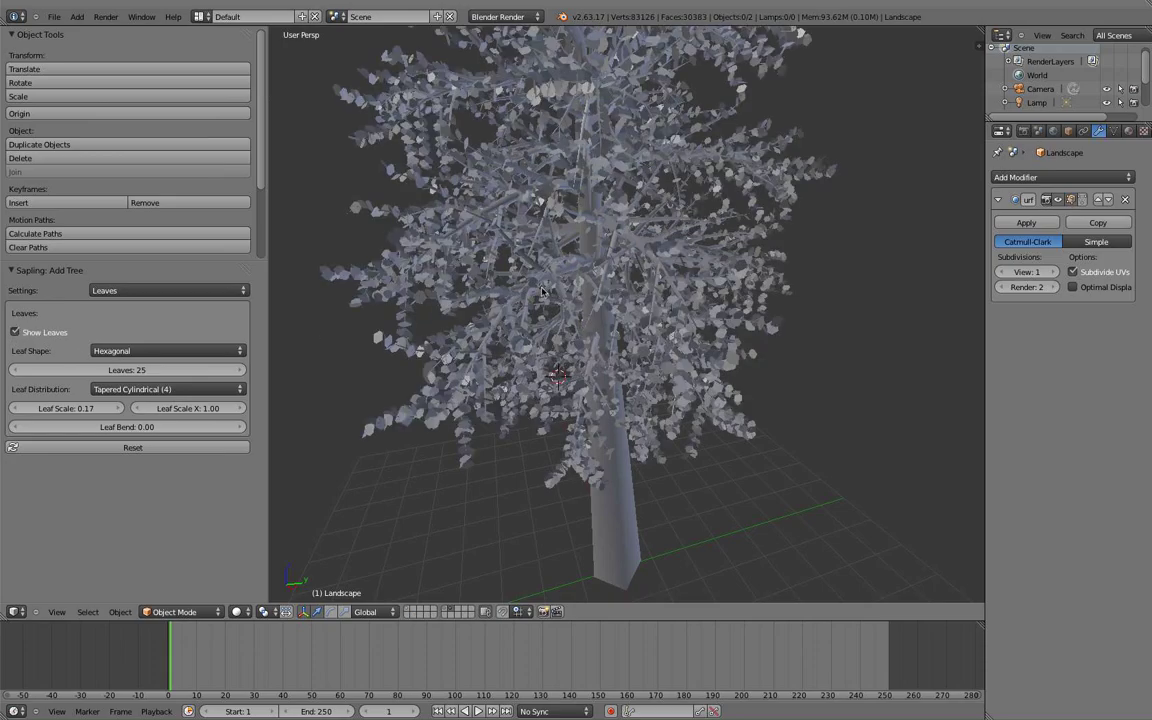
{"action": "middle_click_drag", "start_coordinate": [560, 290], "coordinate": [515, 272]}
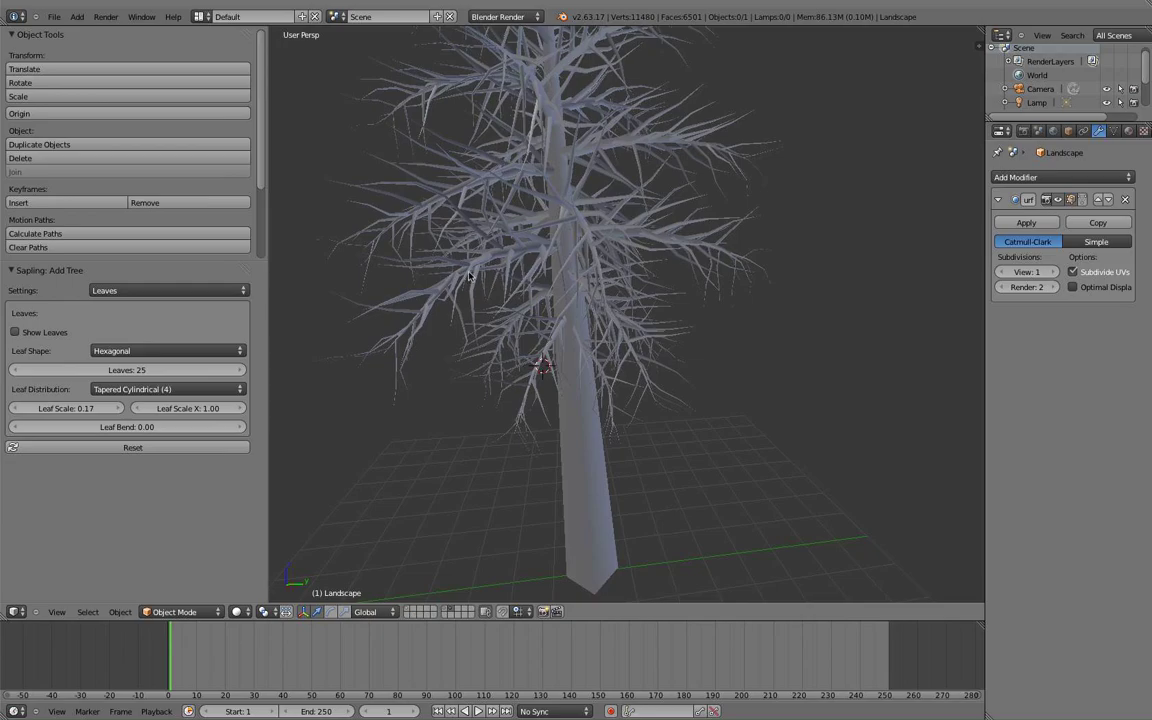
{"action": "mouse_move", "coordinate": [468, 276]}
{"action": "middle_mouse_down"}
{"action": "mouse_move", "coordinate": [393, 301]}
{"action": "mouse_move", "coordinate": [519, 241]}
{"action": "mouse_move", "coordinate": [447, 228]}
{"action": "middle_mouse_up"}
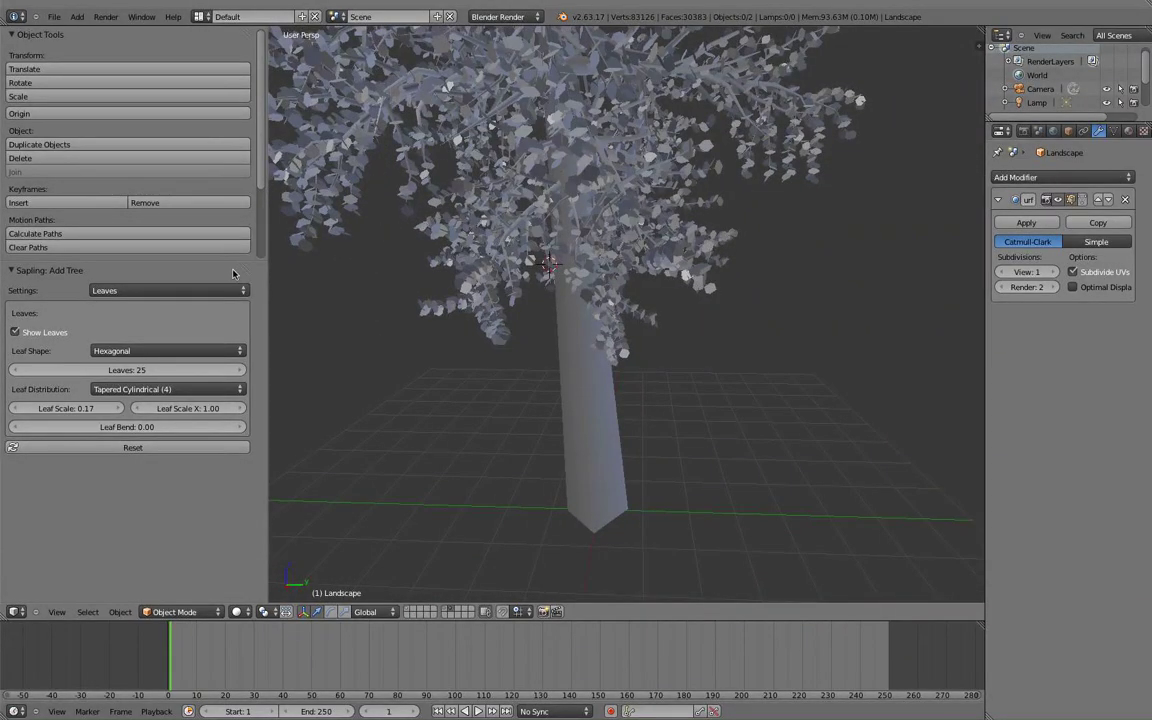
{"action": "left_click", "coordinate": [185, 291]}
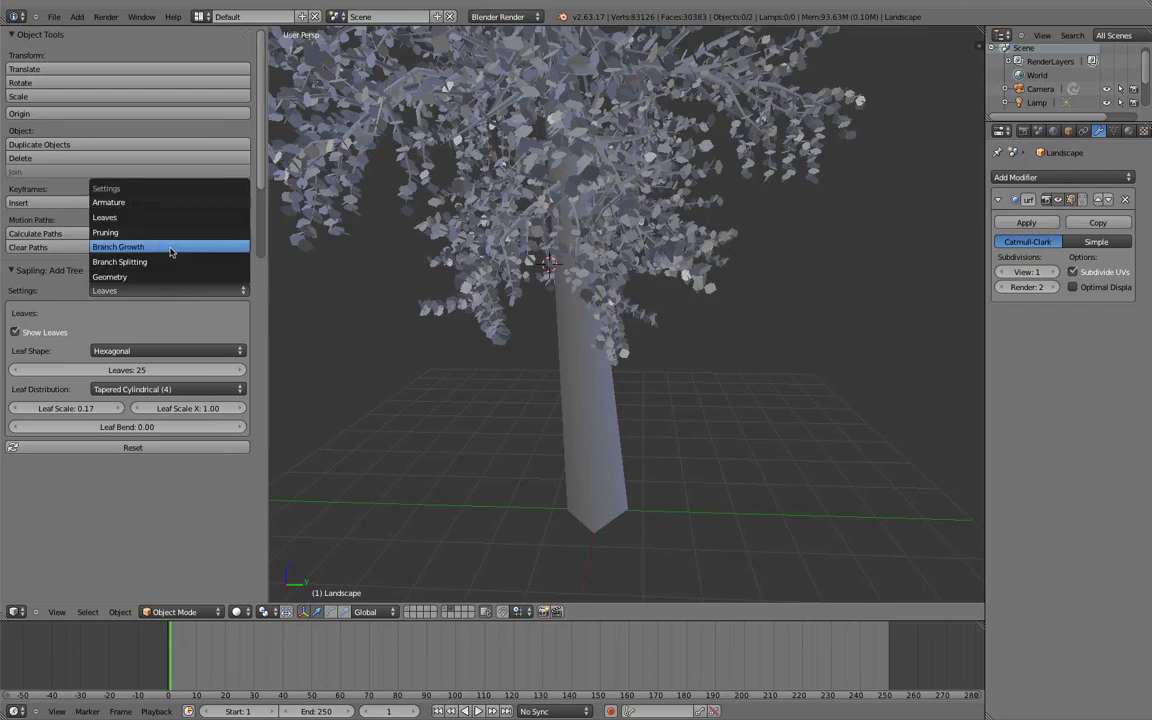
Under Branch Growth, set the first Length value to 2 instead of 22.
{"action": "left_click", "coordinate": [171, 251]}
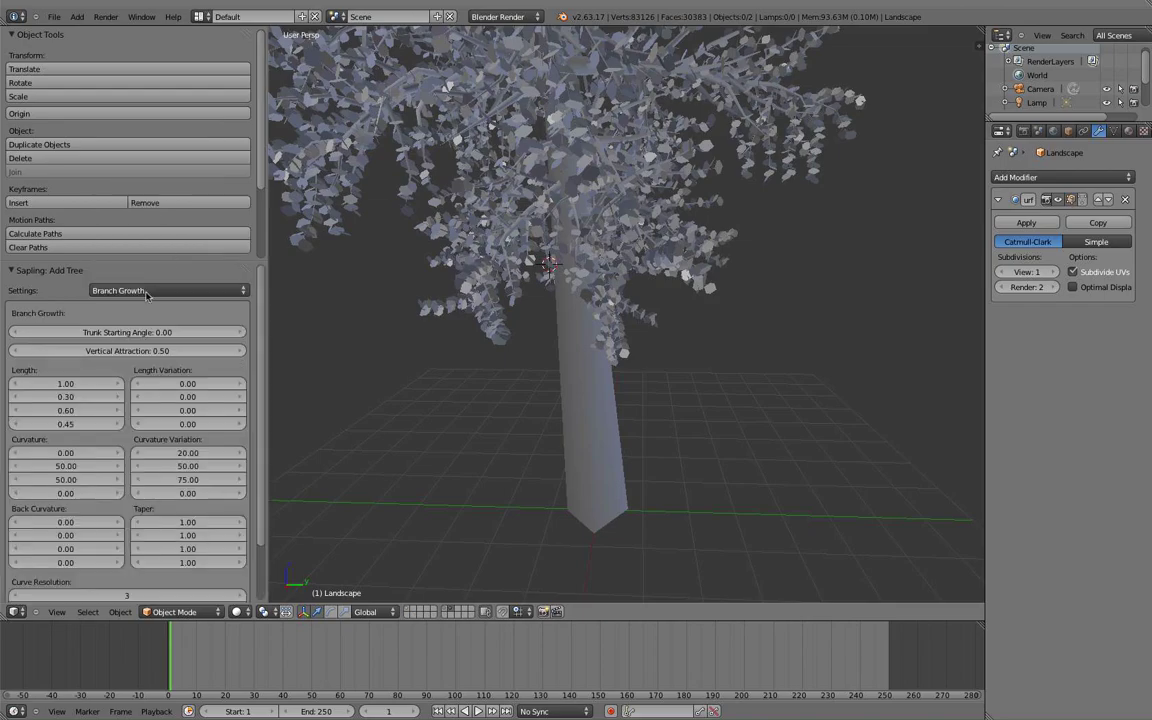
{"action": "left_click", "coordinate": [82, 384]}
{"action": "type", "text": "22"}
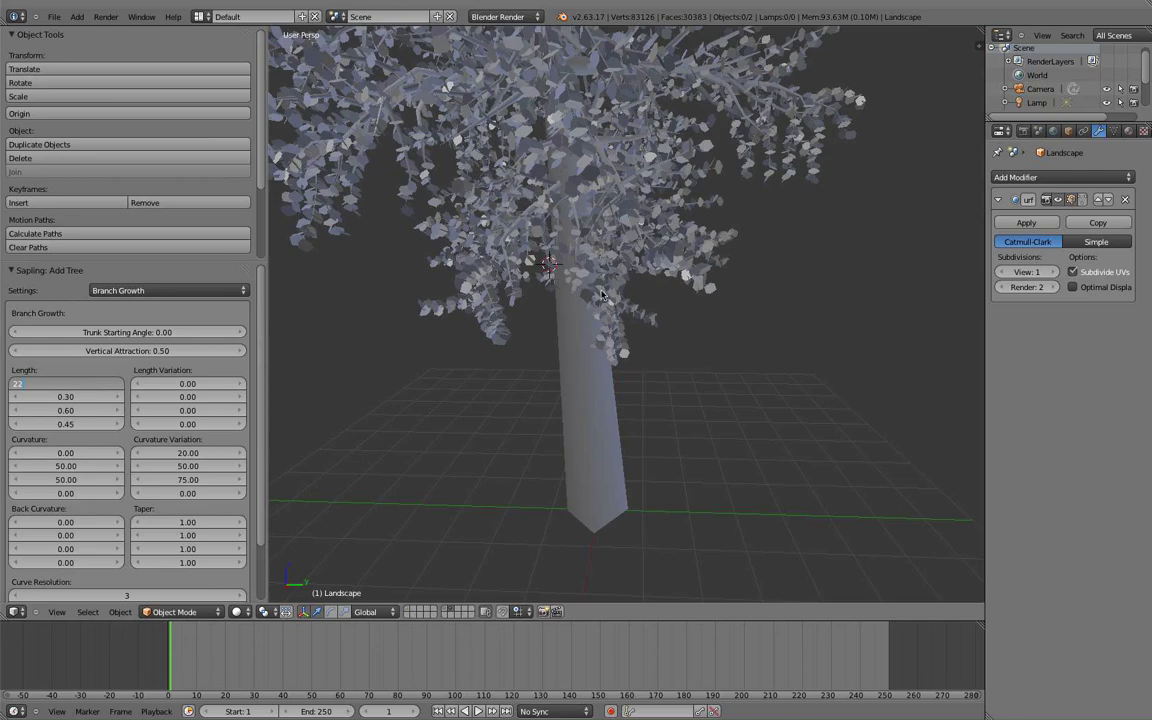
{"action": "key", "text": "Return"}
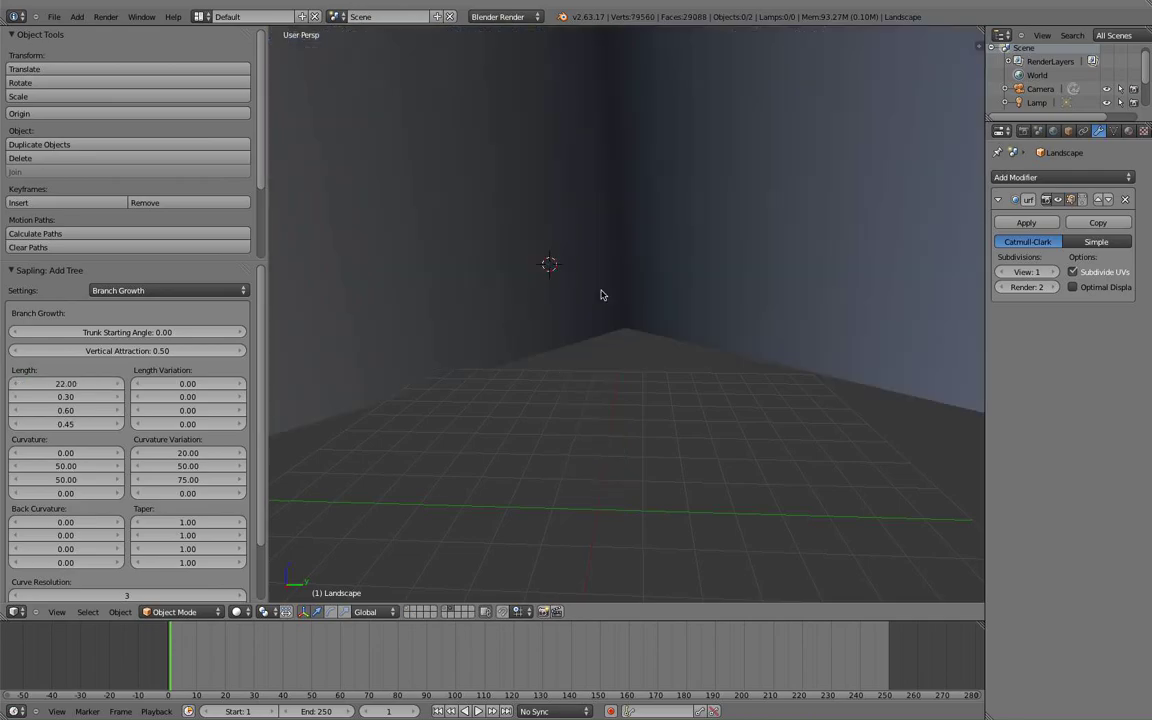
{"action": "scroll", "coordinate": [601, 294], "scroll_direction": "down", "scroll_amount": 2}
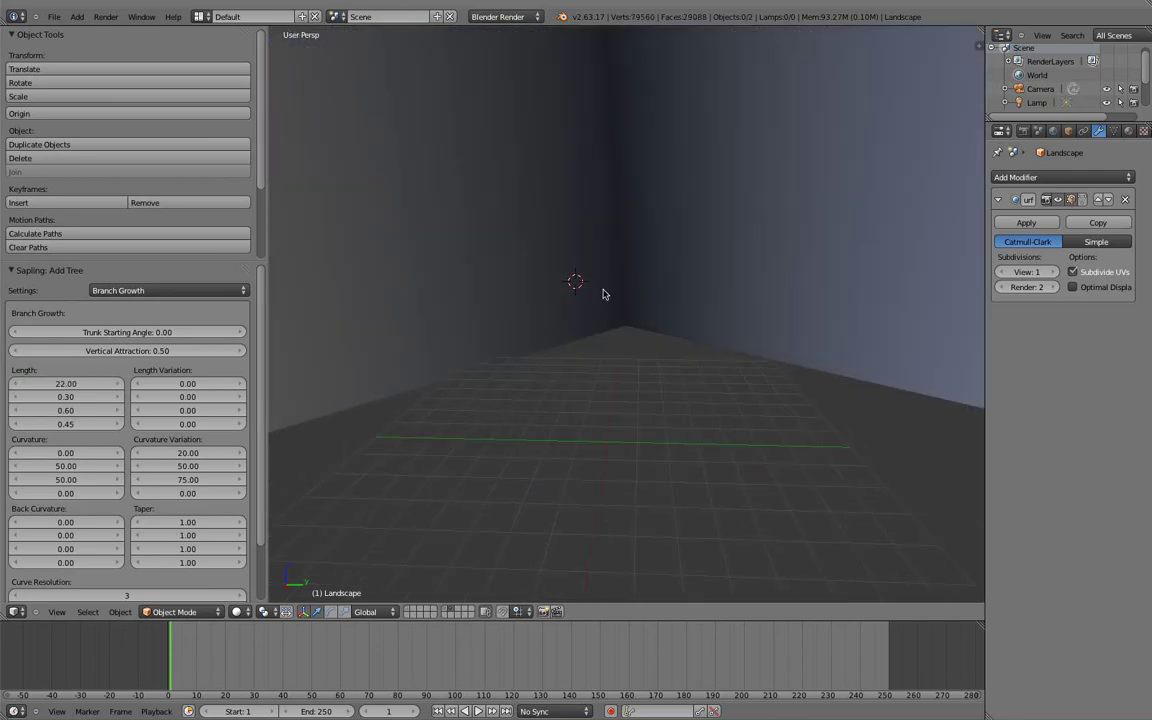
{"action": "left_click", "coordinate": [73, 385]}
{"action": "type", "text": "2"}
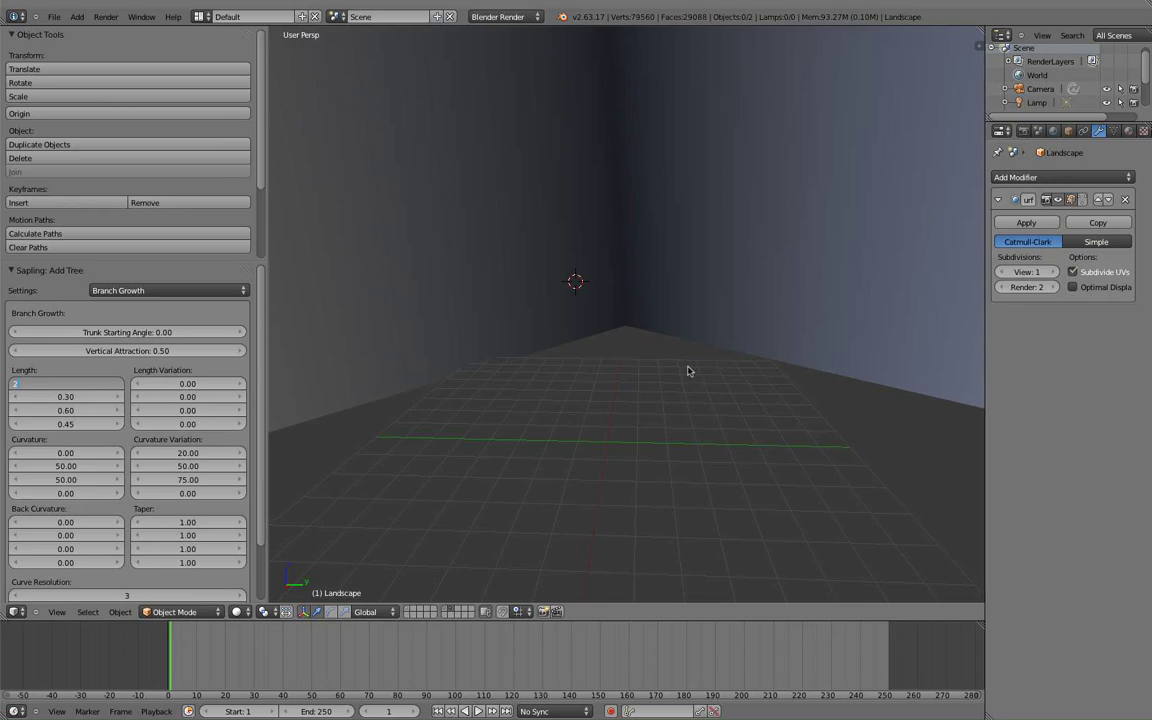
{"action": "key", "text": "Return"}
{"action": "scroll", "coordinate": [662, 357], "scroll_direction": "down", "scroll_amount": 3}
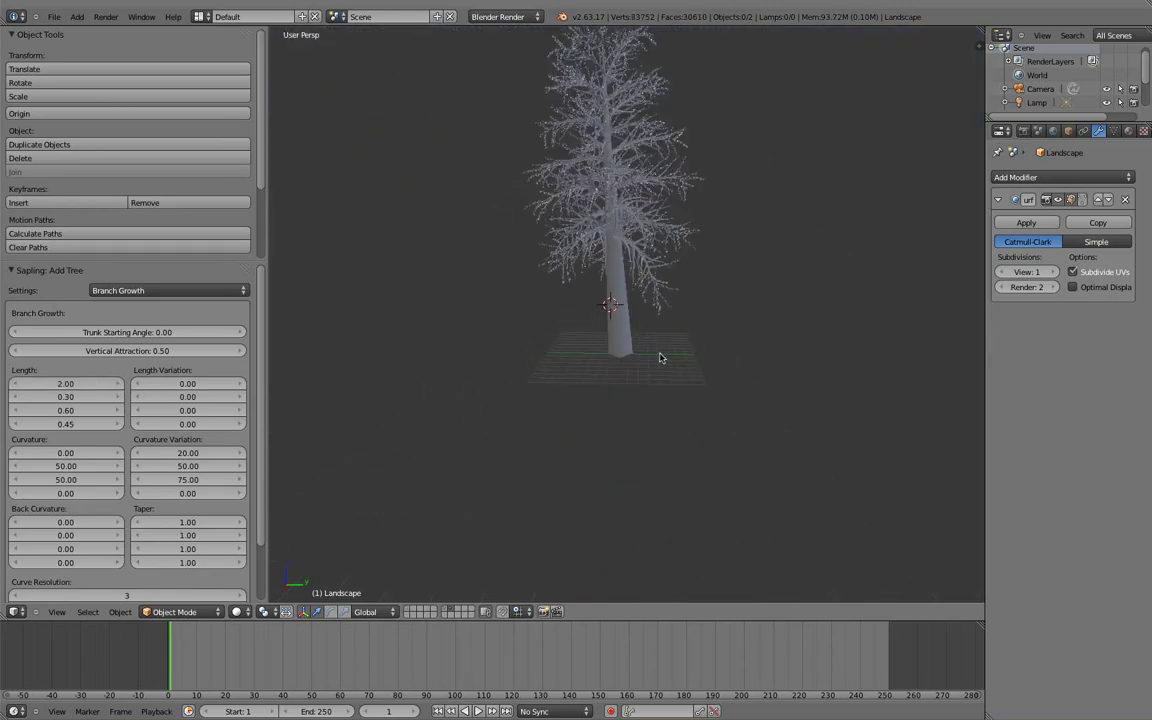
{"action": "scroll", "coordinate": [640, 350], "scroll_direction": "down", "scroll_amount": 2}
{"action": "mouse_move", "coordinate": [616, 342]}
{"action": "middle_mouse_down"}
{"action": "mouse_move", "coordinate": [669, 316]}
{"action": "mouse_move", "coordinate": [700, 324]}
{"action": "mouse_move", "coordinate": [636, 415]}
{"action": "middle_mouse_up"}
Deselect everything and orbit the view around the tree trunk.
{"action": "scroll", "coordinate": [636, 430], "scroll_direction": "down", "scroll_amount": 2}
{"action": "key", "text": "a"}
{"action": "key", "text": "a"}
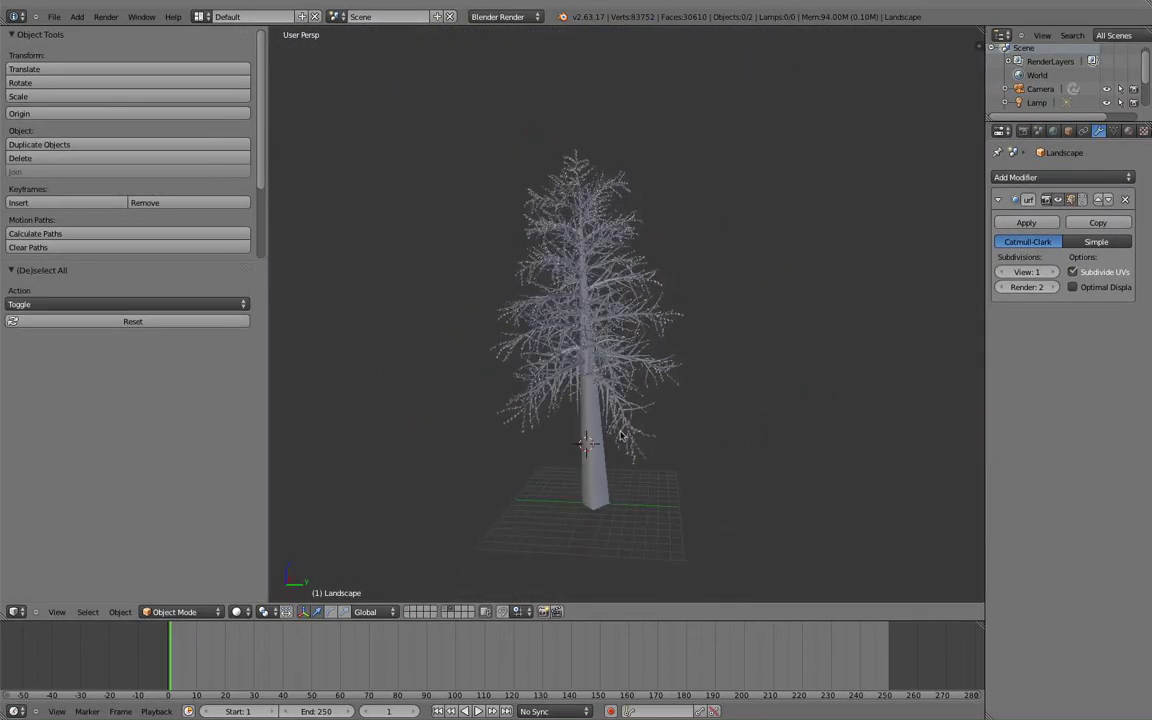
{"action": "mouse_move", "coordinate": [613, 463]}
{"action": "middle_mouse_down", "text": "shift"}
{"action": "mouse_move", "coordinate": [676, 280]}
{"action": "mouse_move", "coordinate": [640, 320]}
{"action": "middle_mouse_up", "text": "shift"}
{"action": "scroll", "coordinate": [656, 345], "scroll_direction": "up", "scroll_amount": 3}
{"action": "scroll", "coordinate": [640, 320], "scroll_direction": "up", "scroll_amount": 2}
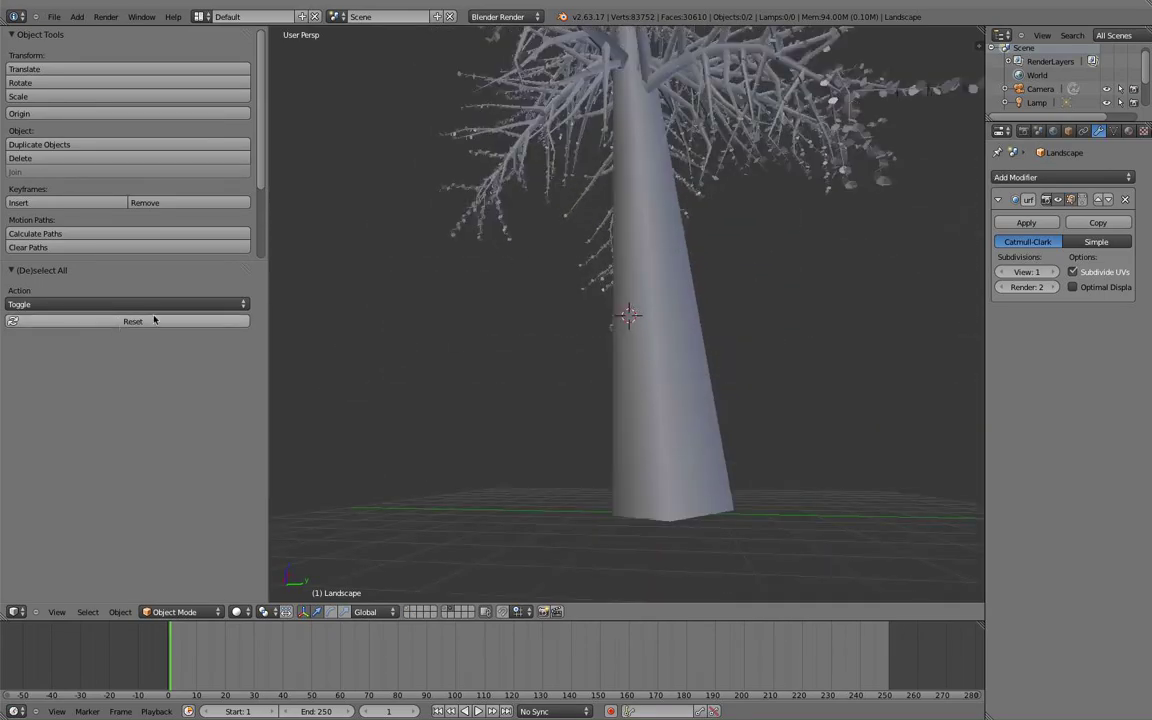
{"action": "scroll", "coordinate": [368, 311], "scroll_direction": "down", "scroll_amount": 2}
{"action": "scroll", "coordinate": [368, 311], "scroll_direction": "up", "scroll_amount": 4}
{"action": "mouse_move", "coordinate": [340, 330]}
{"action": "middle_mouse_down"}
{"action": "mouse_move", "coordinate": [322, 353]}
{"action": "mouse_move", "coordinate": [587, 341]}
{"action": "middle_mouse_up"}
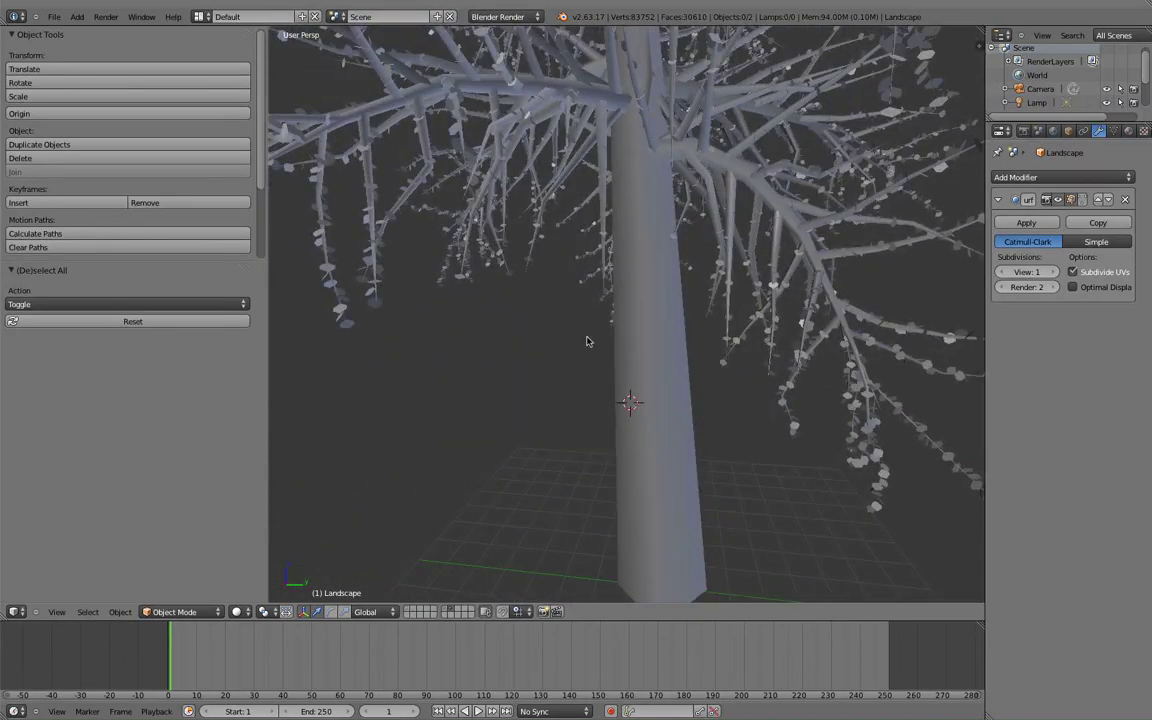
Select the tree curve and convert it to a mesh with Alt+C.
{"action": "right_click", "coordinate": [647, 348]}
{"action": "key", "text": "Tab"}
{"action": "key", "text": "Tab"}
{"action": "scroll", "coordinate": [648, 347], "scroll_direction": "down", "scroll_amount": 2}
{"action": "scroll", "coordinate": [645, 370], "scroll_direction": "down", "scroll_amount": 3}
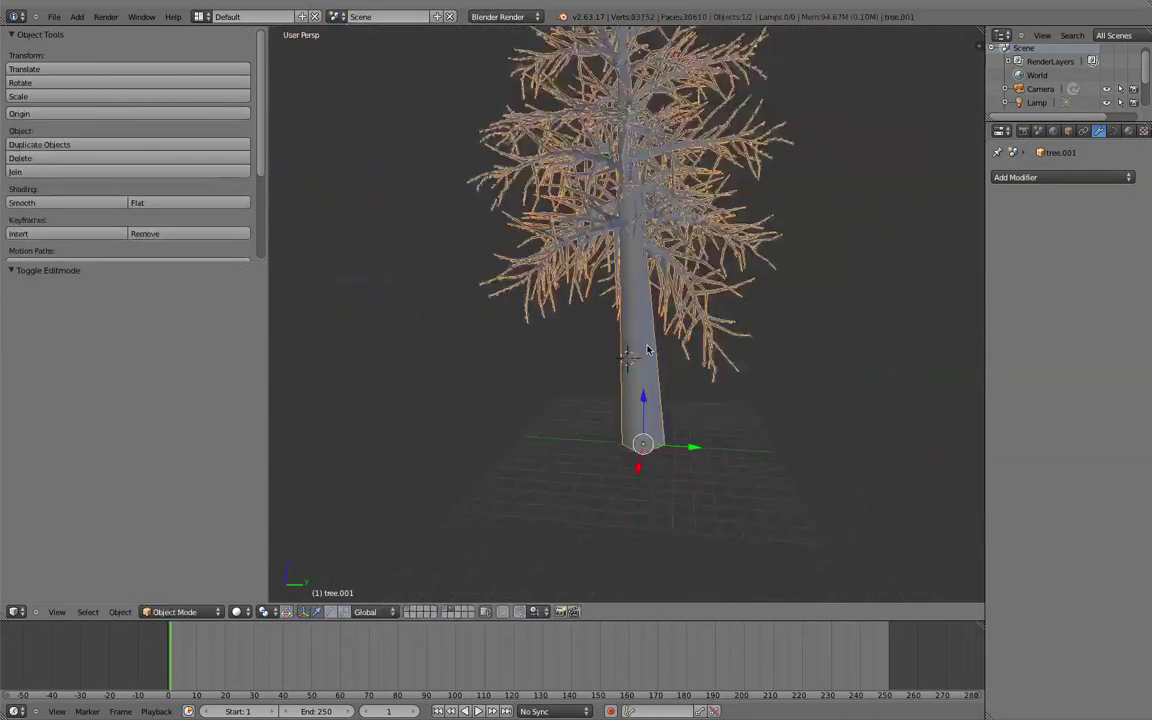
{"action": "key", "text": "alt+c"}
{"action": "left_click", "coordinate": [625, 329]}
{"action": "scroll", "coordinate": [643, 374], "scroll_direction": "up", "scroll_amount": 6}
{"action": "scroll", "coordinate": [643, 374], "scroll_direction": "up", "scroll_amount": 2}
{"action": "scroll", "coordinate": [640, 375], "scroll_direction": "down", "scroll_amount": 3}
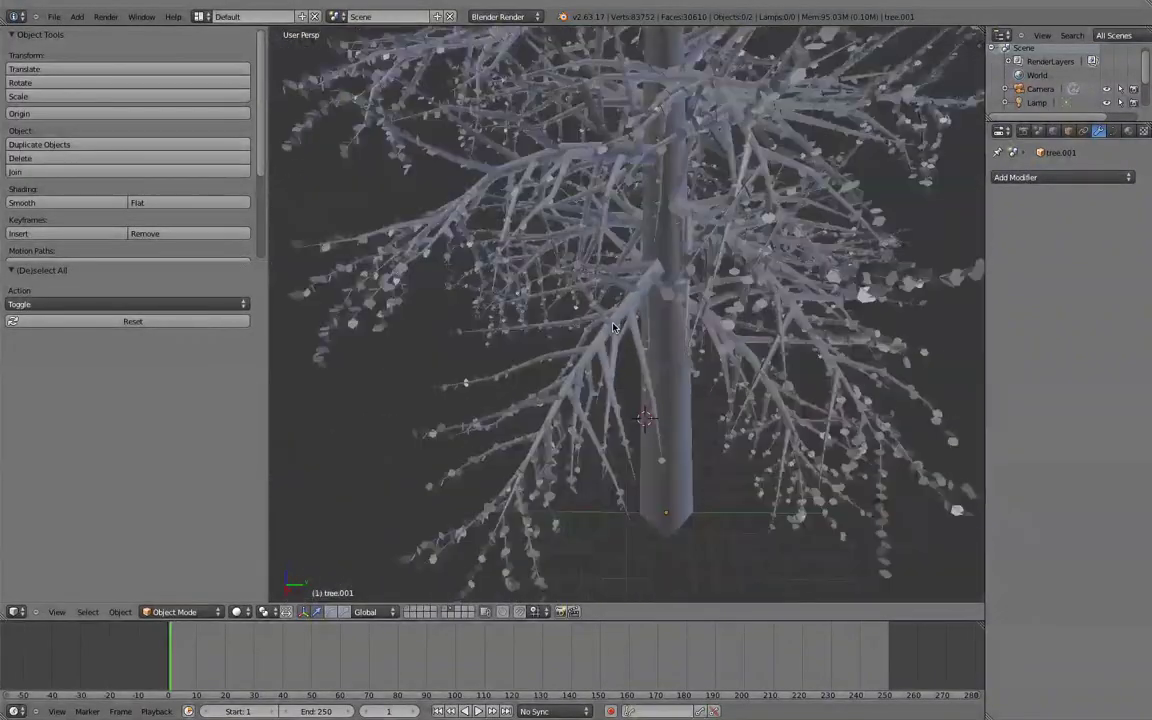
{"action": "scroll", "coordinate": [630, 378], "scroll_direction": "down", "scroll_amount": 2}
{"action": "scroll", "coordinate": [619, 381], "scroll_direction": "up", "scroll_amount": 2}
{"action": "scroll", "coordinate": [619, 381], "scroll_direction": "up", "scroll_amount": 3}
{"action": "scroll", "coordinate": [626, 391], "scroll_direction": "down", "scroll_amount": 3}
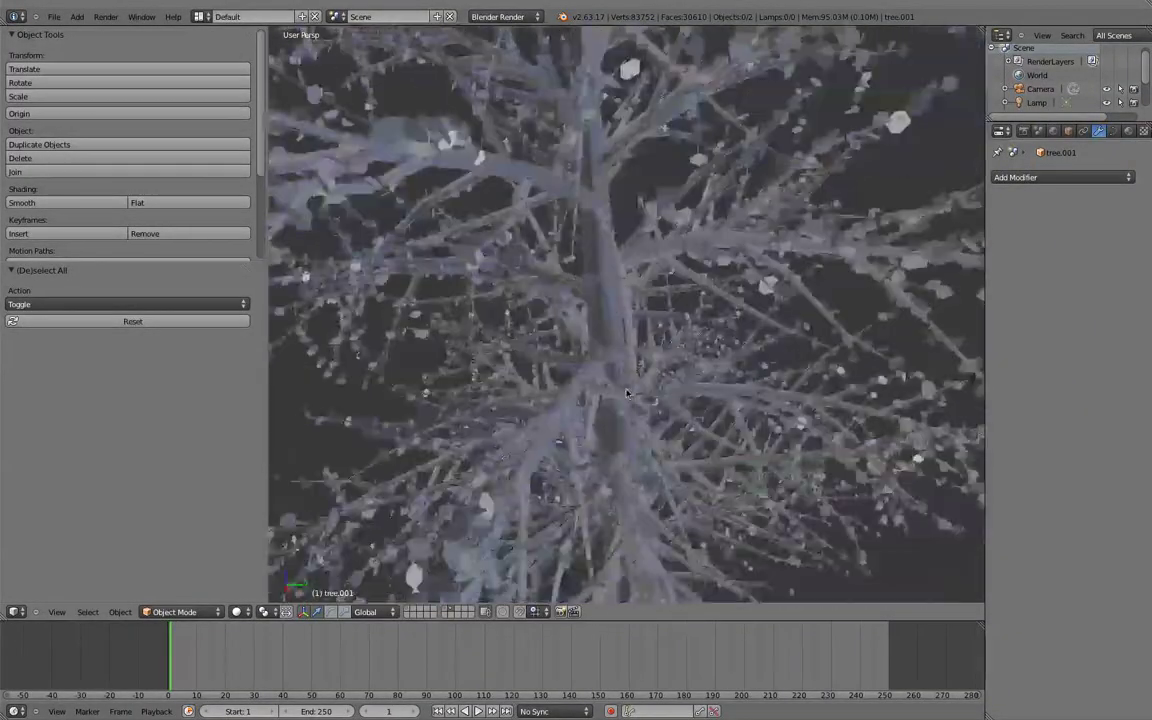
{"action": "scroll", "coordinate": [626, 391], "scroll_direction": "down", "scroll_amount": 2}
{"action": "scroll", "coordinate": [705, 367], "scroll_direction": "down", "scroll_amount": 1}
Select the trunk and leaves objects in turn to check them separately.
{"action": "right_click", "coordinate": [705, 367]}
{"action": "scroll", "coordinate": [700, 365], "scroll_direction": "up", "scroll_amount": 2}
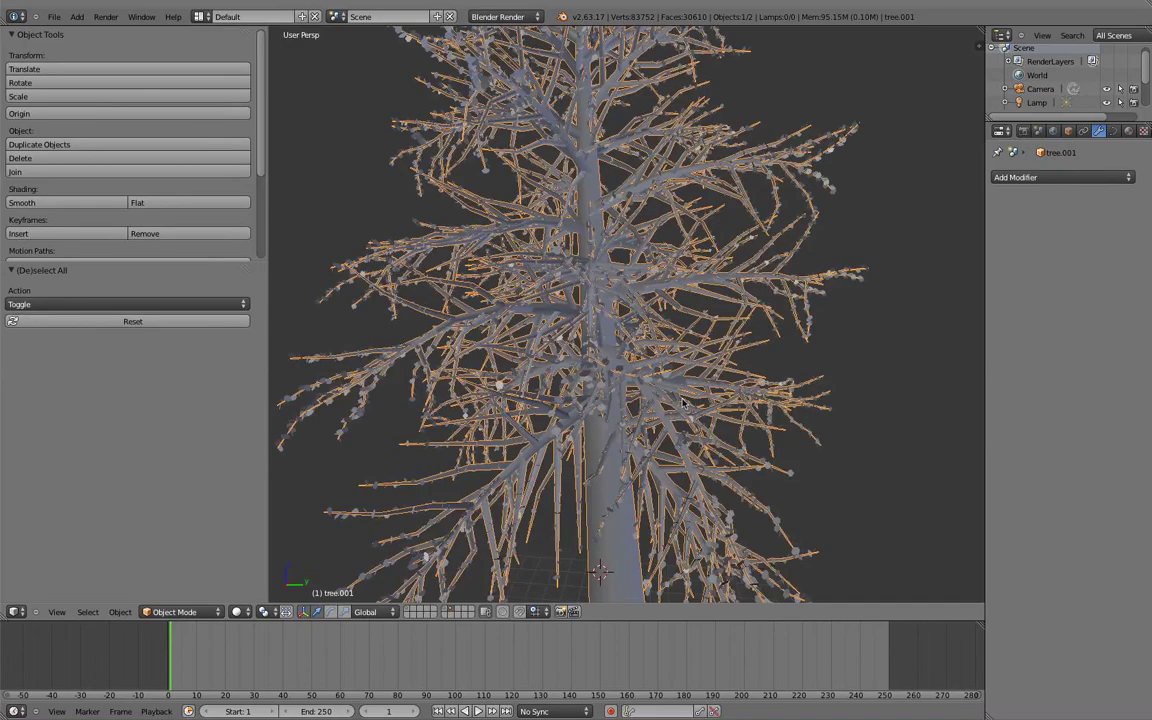
{"action": "scroll", "coordinate": [680, 363], "scroll_direction": "up", "scroll_amount": 2}
{"action": "right_click", "coordinate": [705, 360]}
{"action": "scroll", "coordinate": [560, 514], "scroll_direction": "up", "scroll_amount": 1}
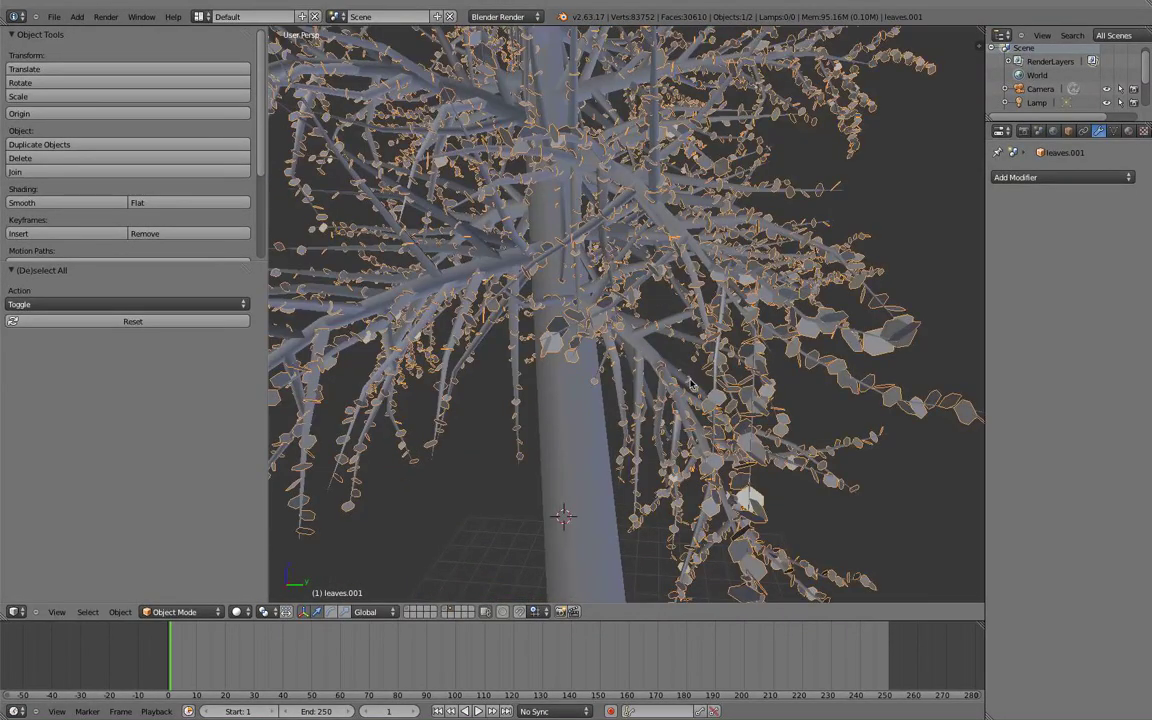
{"action": "scroll", "coordinate": [591, 458], "scroll_direction": "up", "scroll_amount": 1}
{"action": "scroll", "coordinate": [605, 452], "scroll_direction": "up", "scroll_amount": 1}
{"action": "scroll", "coordinate": [640, 381], "scroll_direction": "down", "scroll_amount": 2}
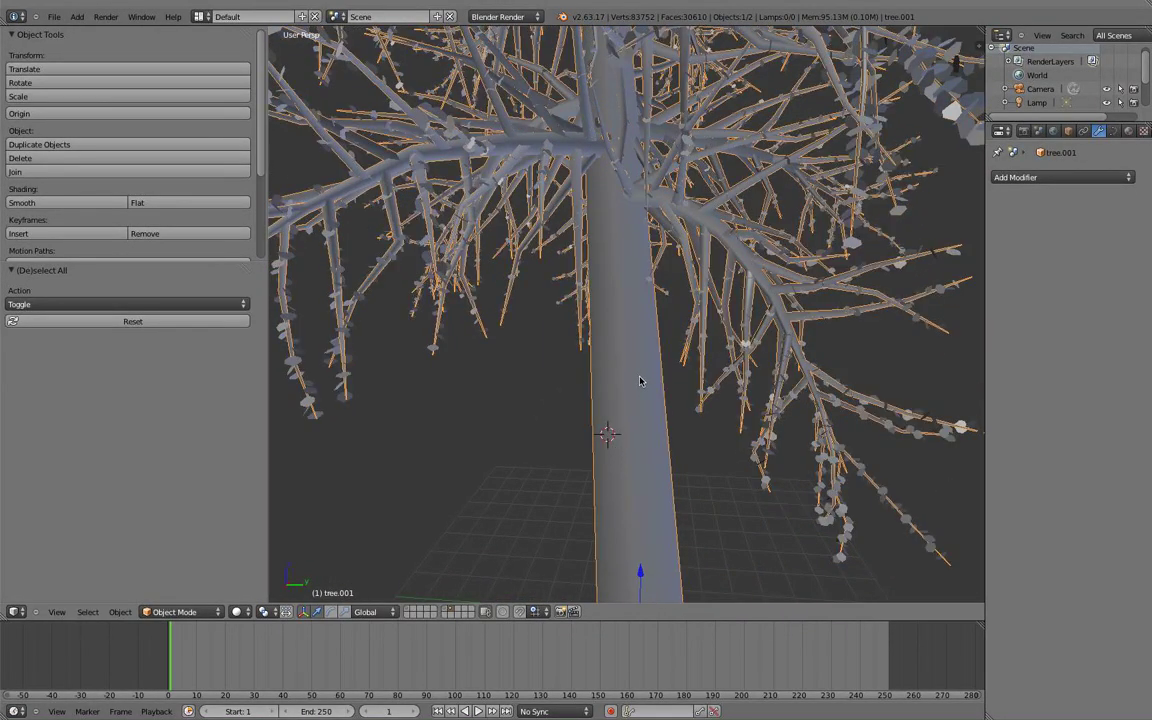
{"action": "scroll", "coordinate": [640, 381], "scroll_direction": "down", "scroll_amount": 2}
{"action": "right_click", "coordinate": [640, 381]}
{"action": "scroll", "coordinate": [630, 420], "scroll_direction": "down", "scroll_amount": 2}
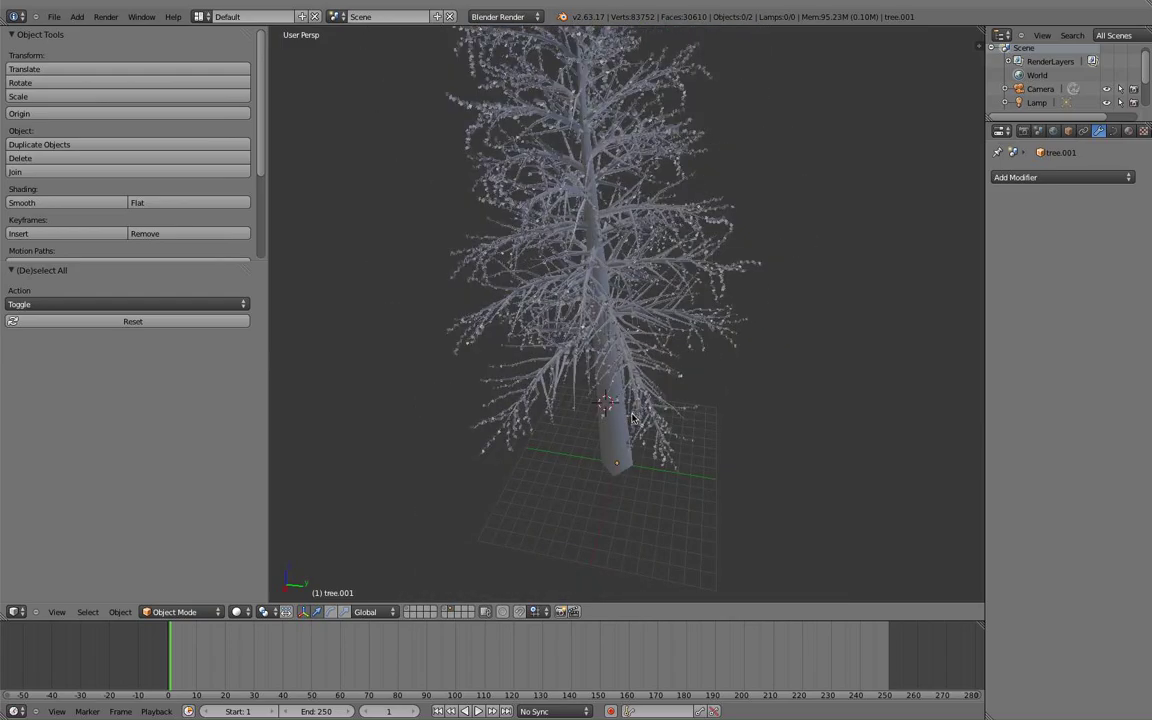
{"action": "scroll", "coordinate": [560, 460], "scroll_direction": "down", "scroll_amount": 2}
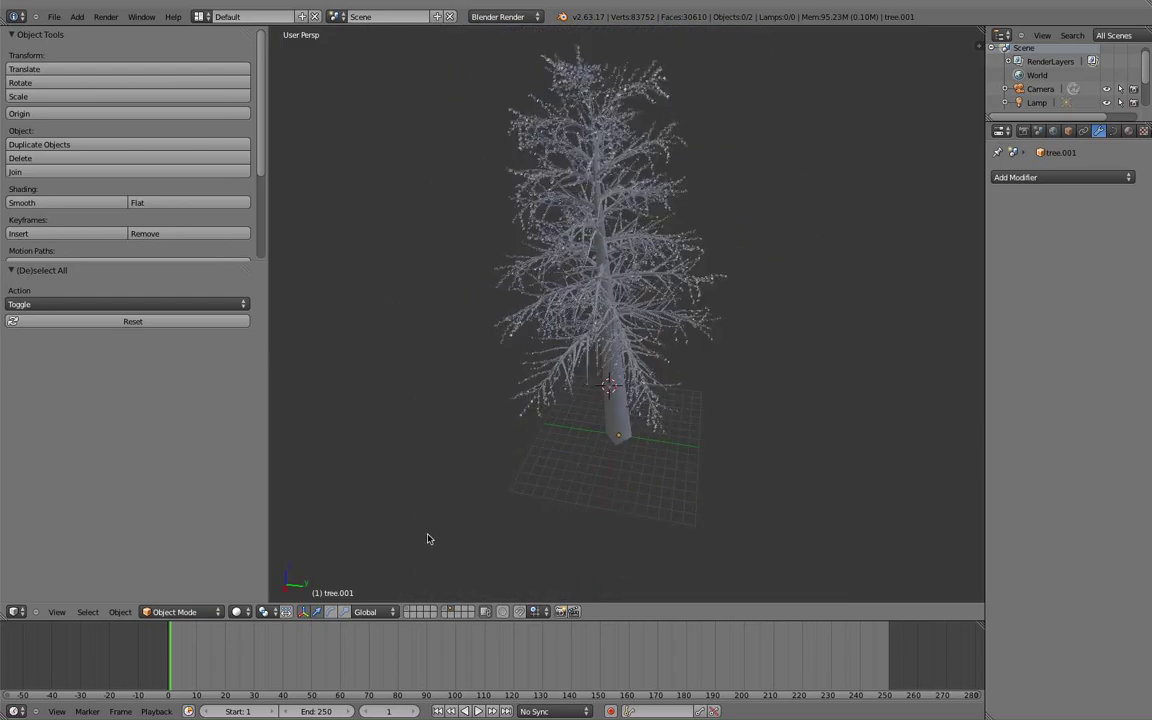
On an empty layer, snap the 3D cursor to the world centre and add a generated tree.
{"action": "left_click", "coordinate": [459, 614]}
{"action": "scroll", "coordinate": [588, 416], "scroll_direction": "up", "scroll_amount": 1}
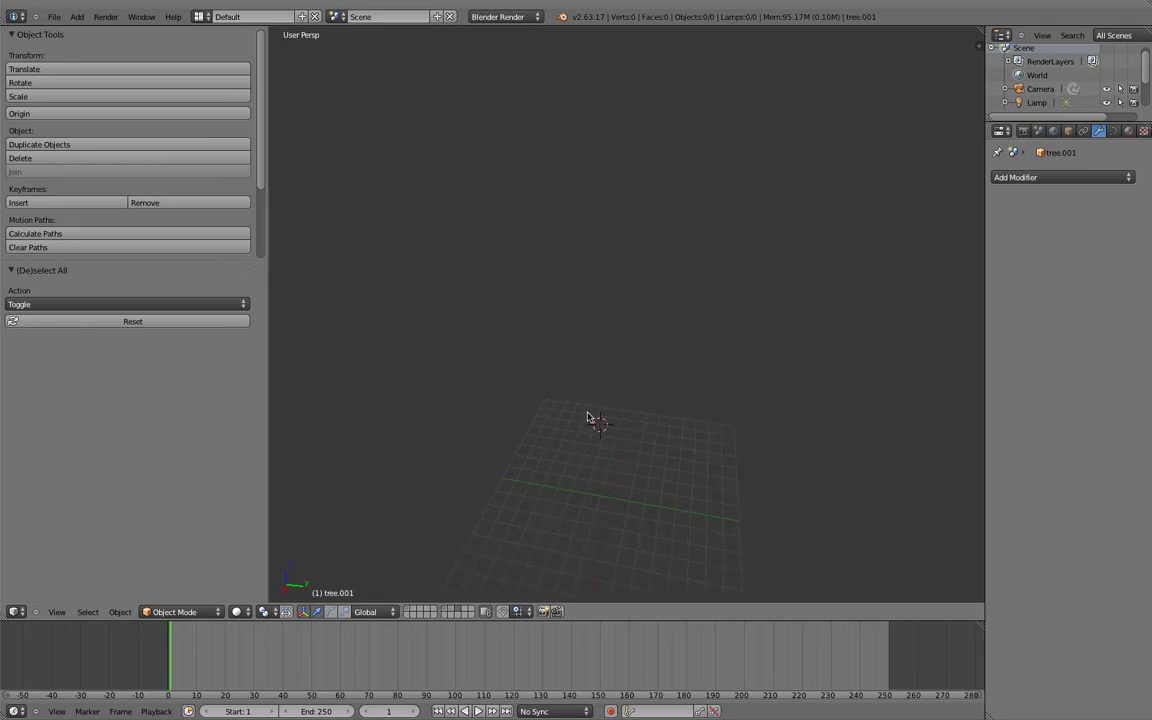
{"action": "key", "text": "space"}
{"action": "key", "text": "Return"}
{"action": "middle_click_drag", "start_coordinate": [630, 437], "coordinate": [648, 427]}
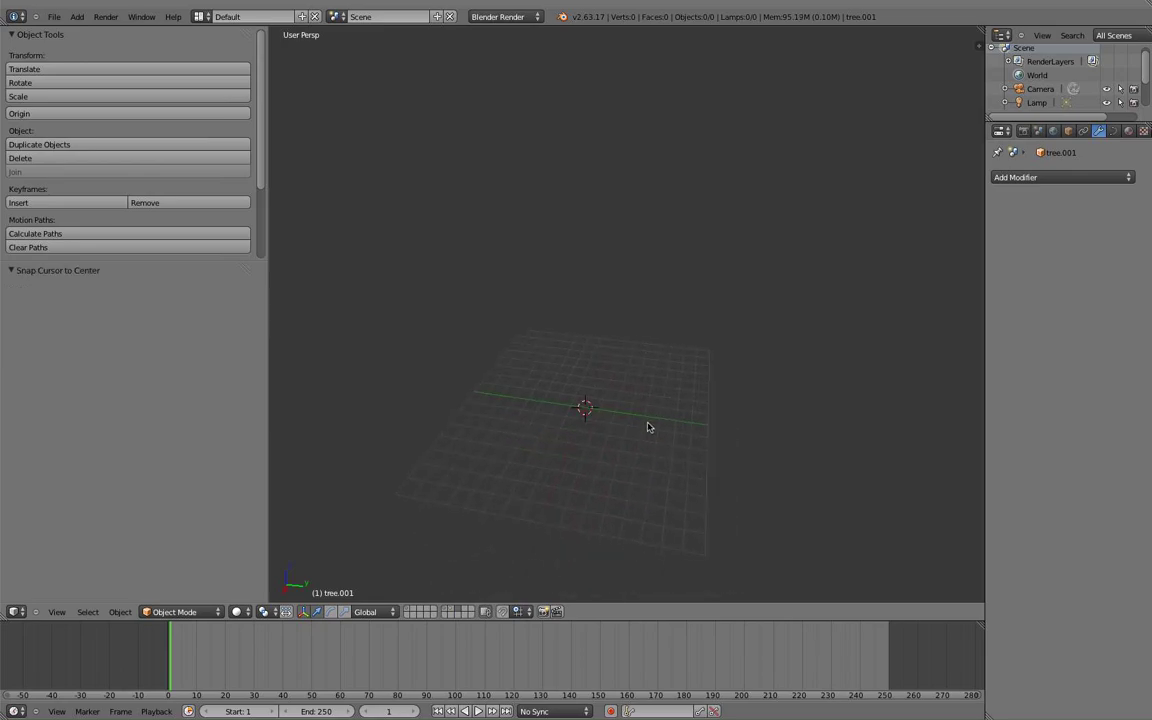
{"action": "scroll", "coordinate": [648, 427], "scroll_direction": "up", "scroll_amount": 4}
{"action": "key", "text": "shift+a"}
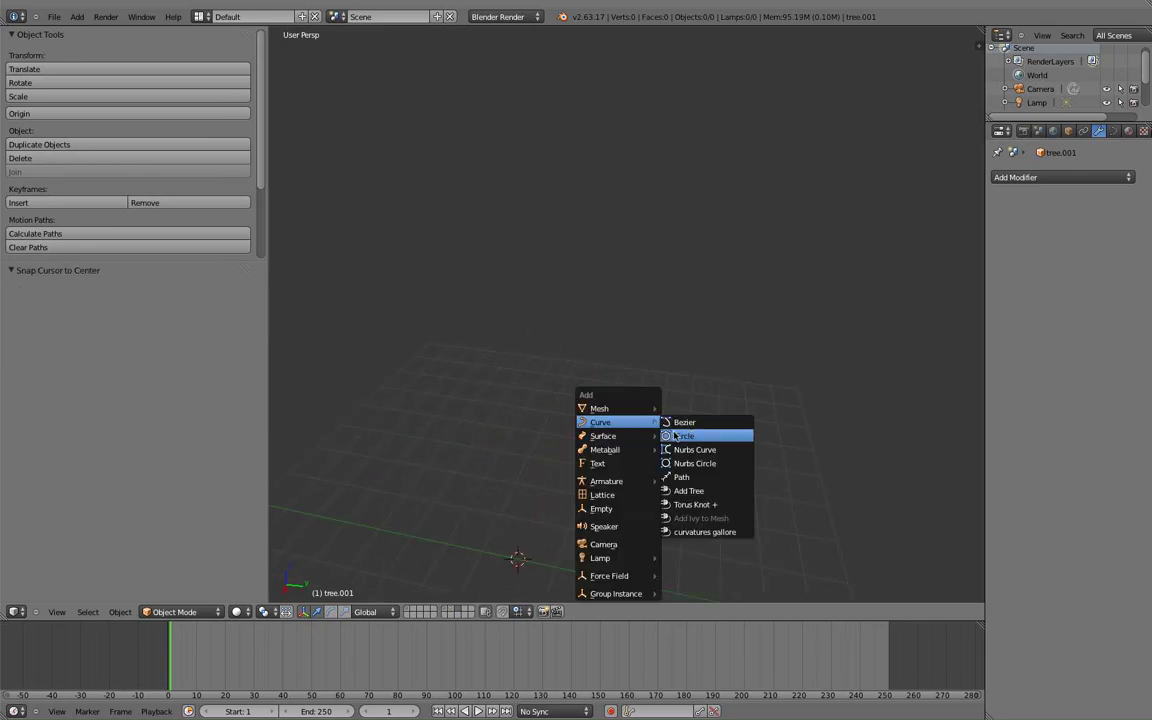
{"action": "left_click", "coordinate": [708, 488]}
{"action": "middle_click_drag", "start_coordinate": [676, 468], "coordinate": [724, 416], "text": "shift"}
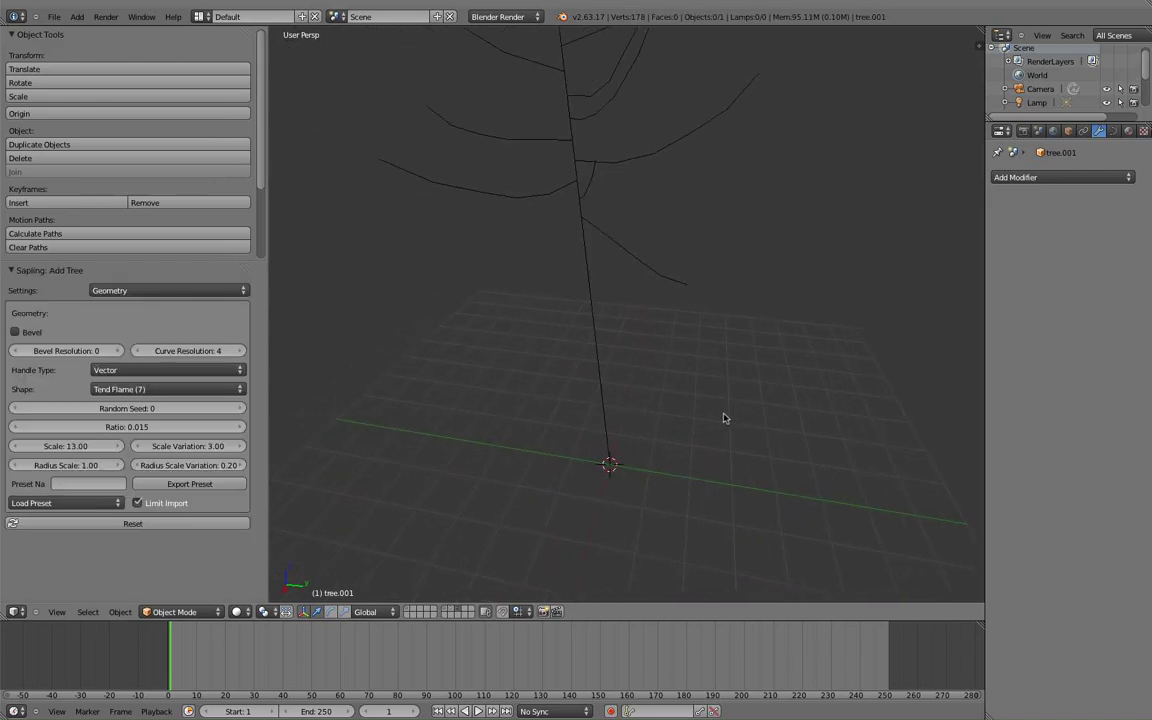
Enable bevel on the tree's branches and switch to wireframe shading.
{"action": "left_click", "coordinate": [26, 334]}
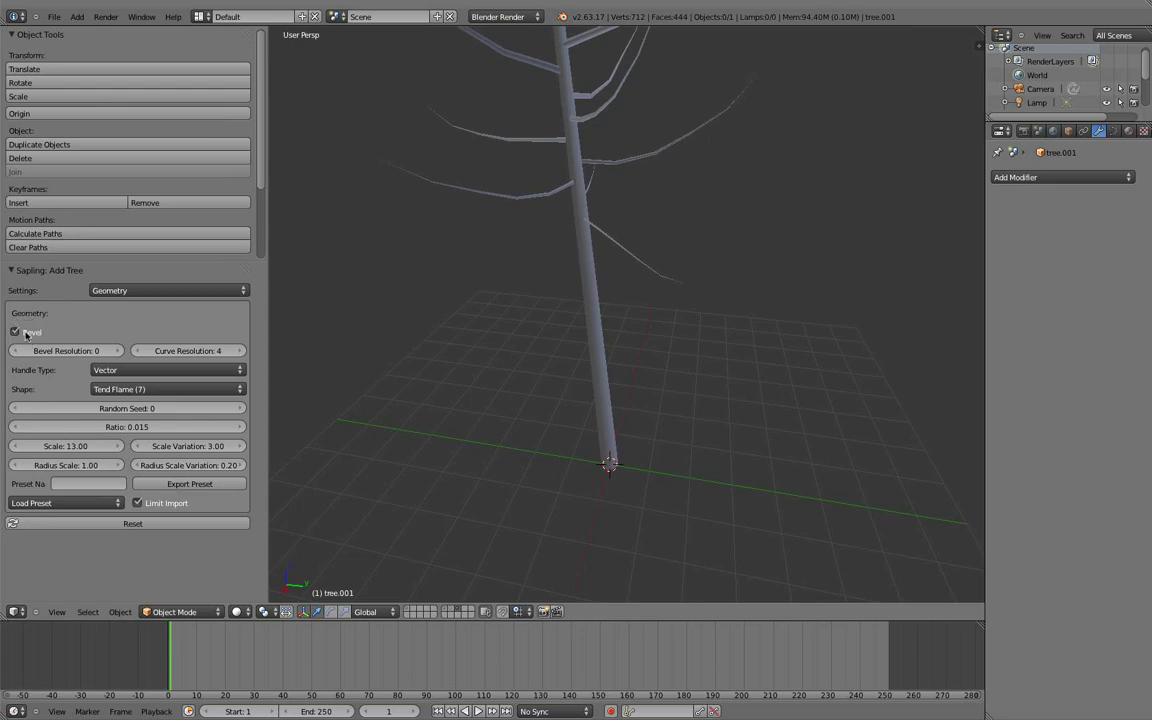
{"action": "left_click", "coordinate": [31, 335]}
{"action": "left_click_drag", "start_coordinate": [88, 351], "coordinate": [200, 351]}
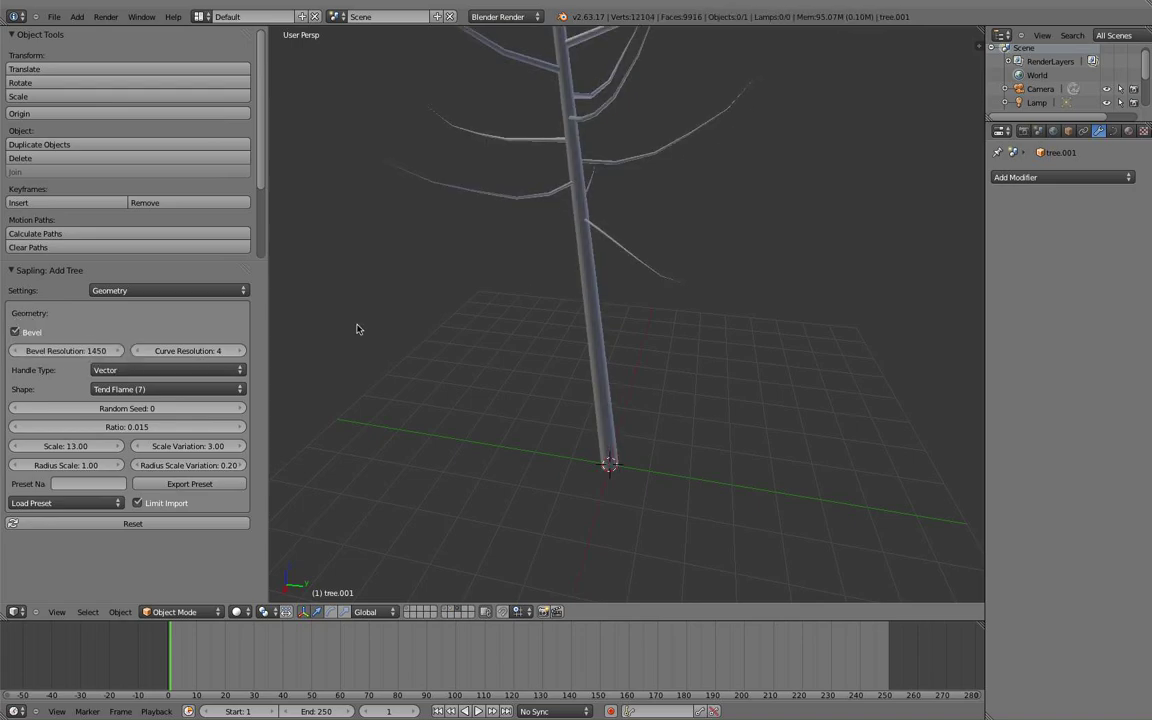
{"action": "scroll", "coordinate": [357, 329], "scroll_direction": "up", "scroll_amount": 3}
{"action": "scroll", "coordinate": [368, 332], "scroll_direction": "up", "scroll_amount": 3}
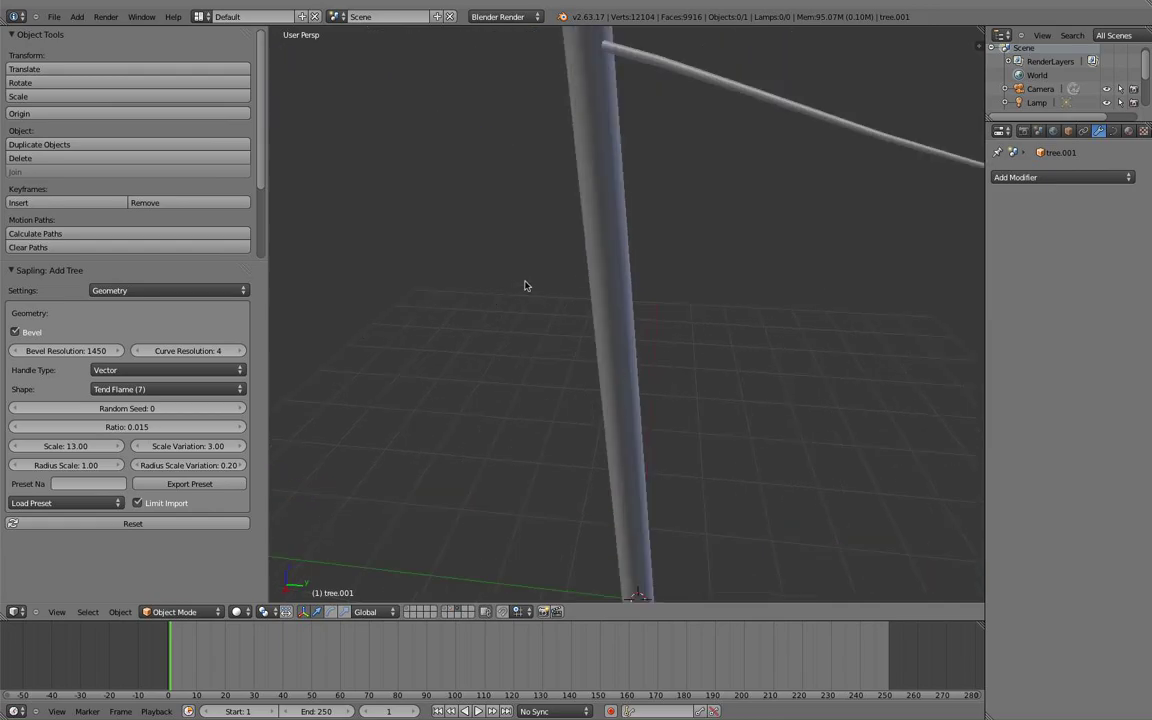
{"action": "key", "text": "z"}
{"action": "scroll", "coordinate": [526, 286], "scroll_direction": "down", "scroll_amount": 5}
{"action": "scroll", "coordinate": [584, 273], "scroll_direction": "up", "scroll_amount": 6}
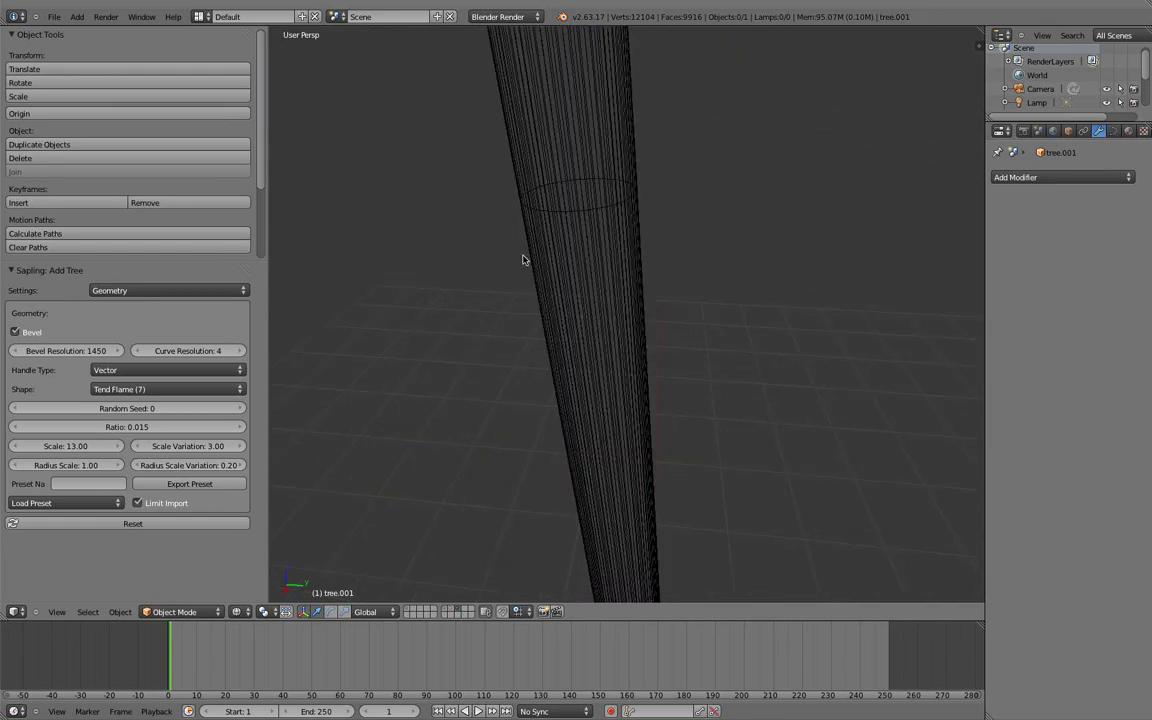
Set the branch bevel resolution to 6.
{"action": "left_click_drag", "start_coordinate": [46, 352], "coordinate": [29, 348]}
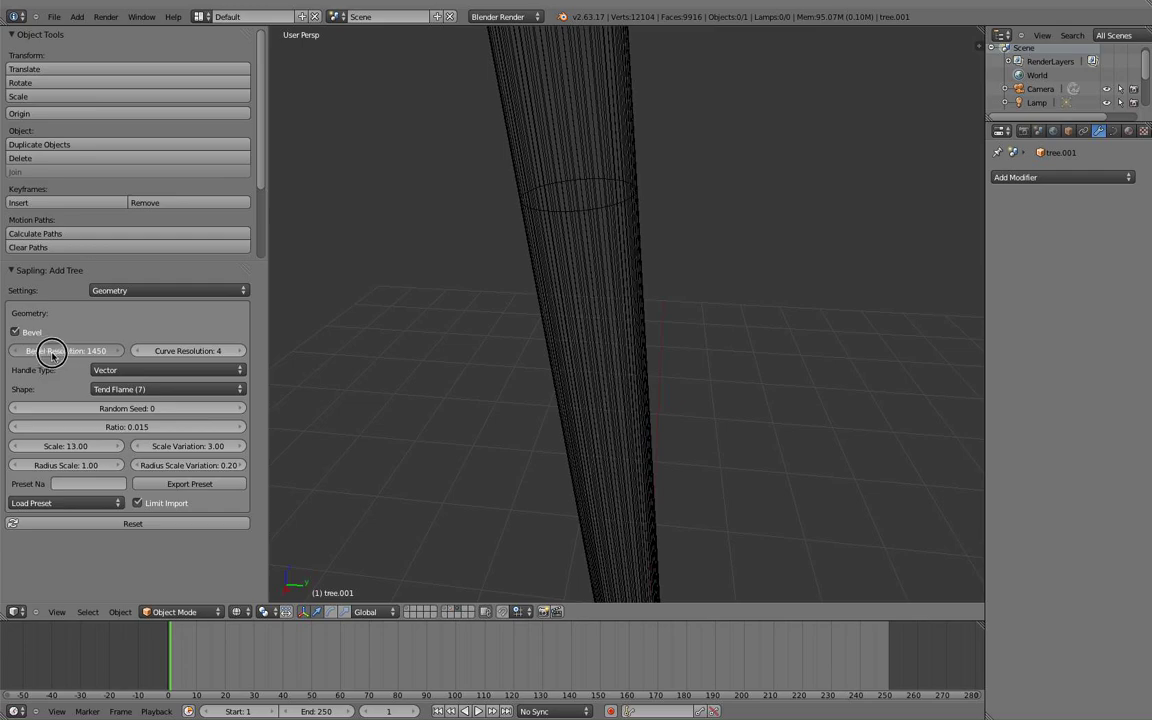
{"action": "left_click", "coordinate": [82, 350]}
{"action": "type", "text": "329"}
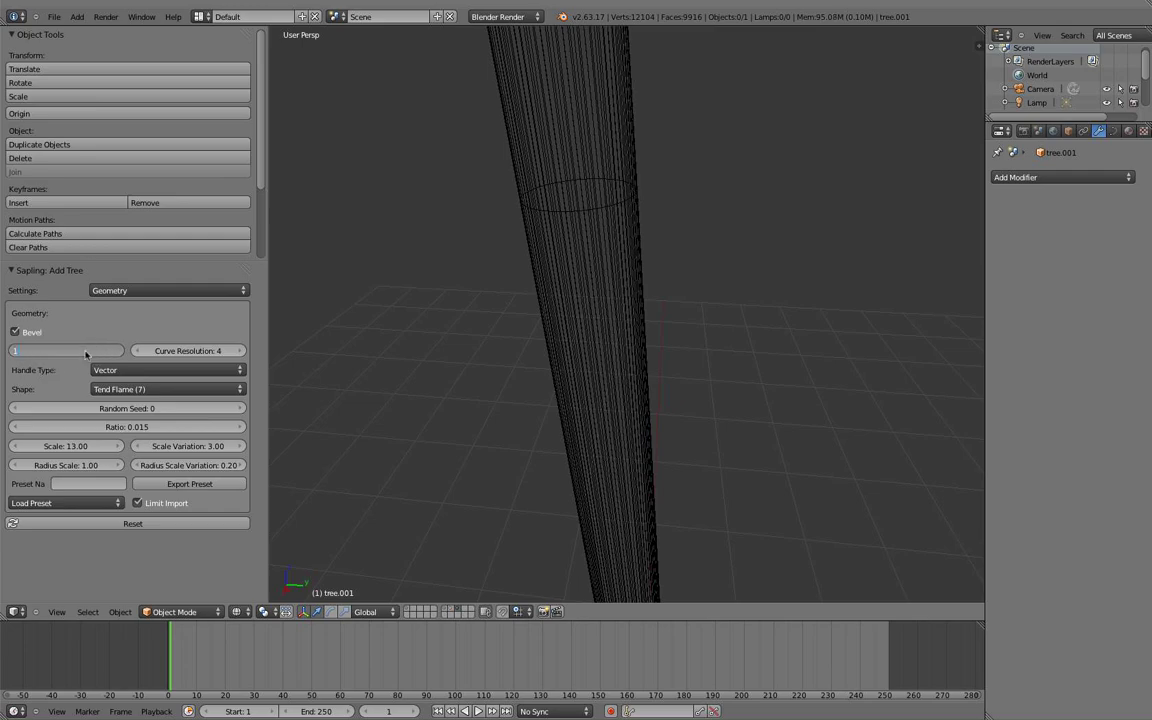
{"action": "key", "text": "Return"}
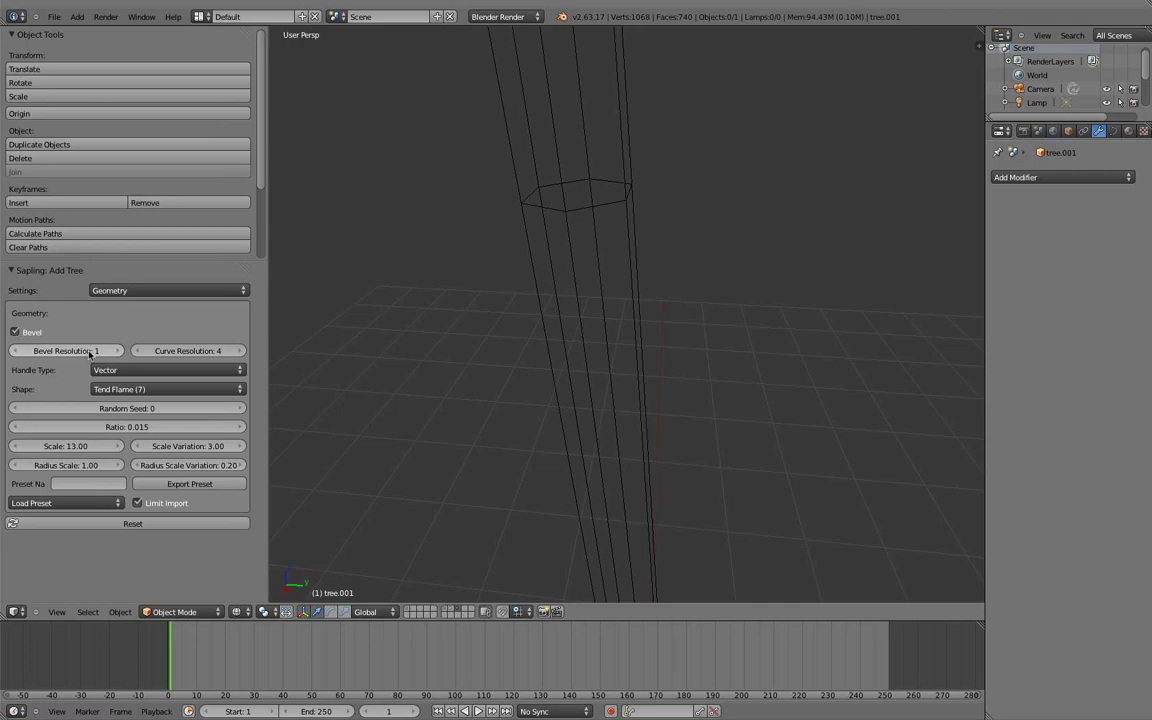
{"action": "left_click_drag", "start_coordinate": [90, 352], "coordinate": [98, 352]}
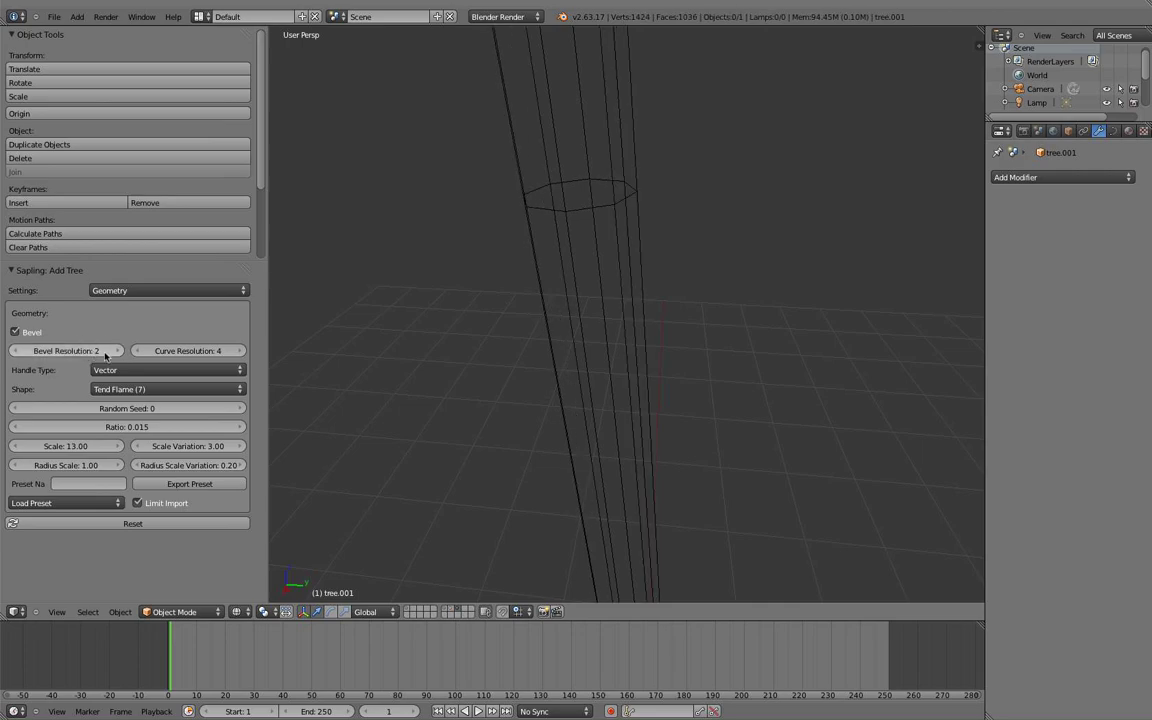
{"action": "left_click", "coordinate": [115, 351]}
{"action": "left_click", "coordinate": [115, 351]}
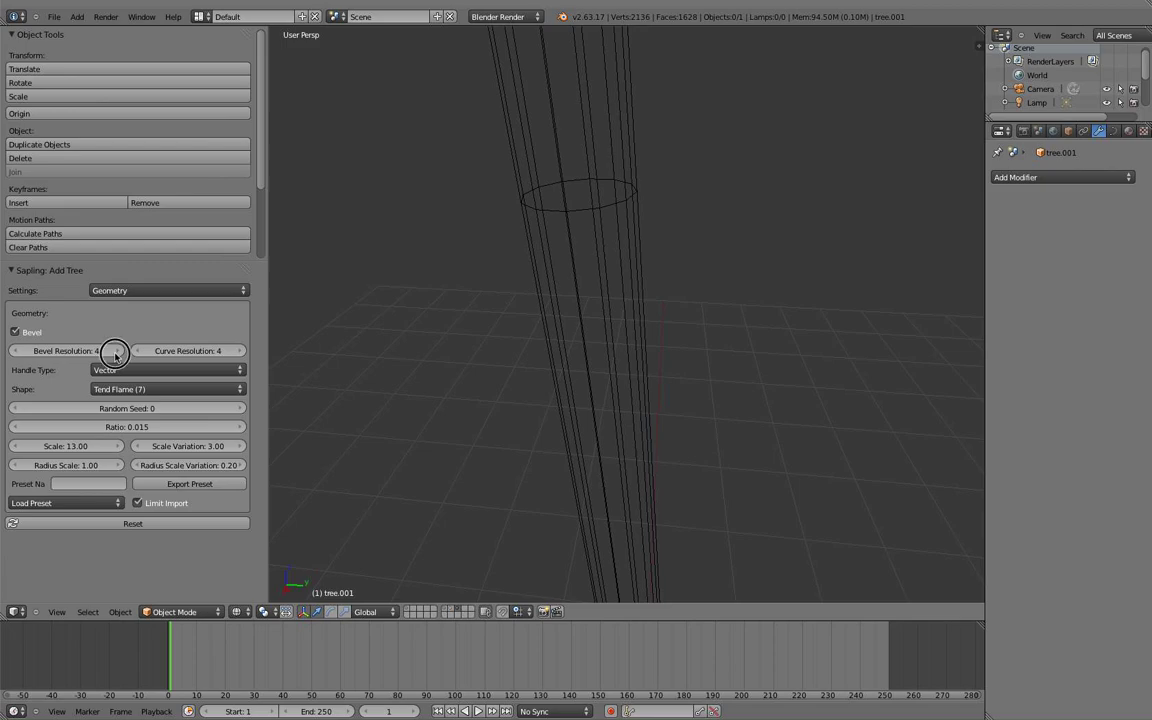
{"action": "left_click", "coordinate": [115, 351]}
{"action": "left_click", "coordinate": [115, 351]}
{"action": "scroll", "coordinate": [545, 240], "scroll_direction": "down", "scroll_amount": 4}
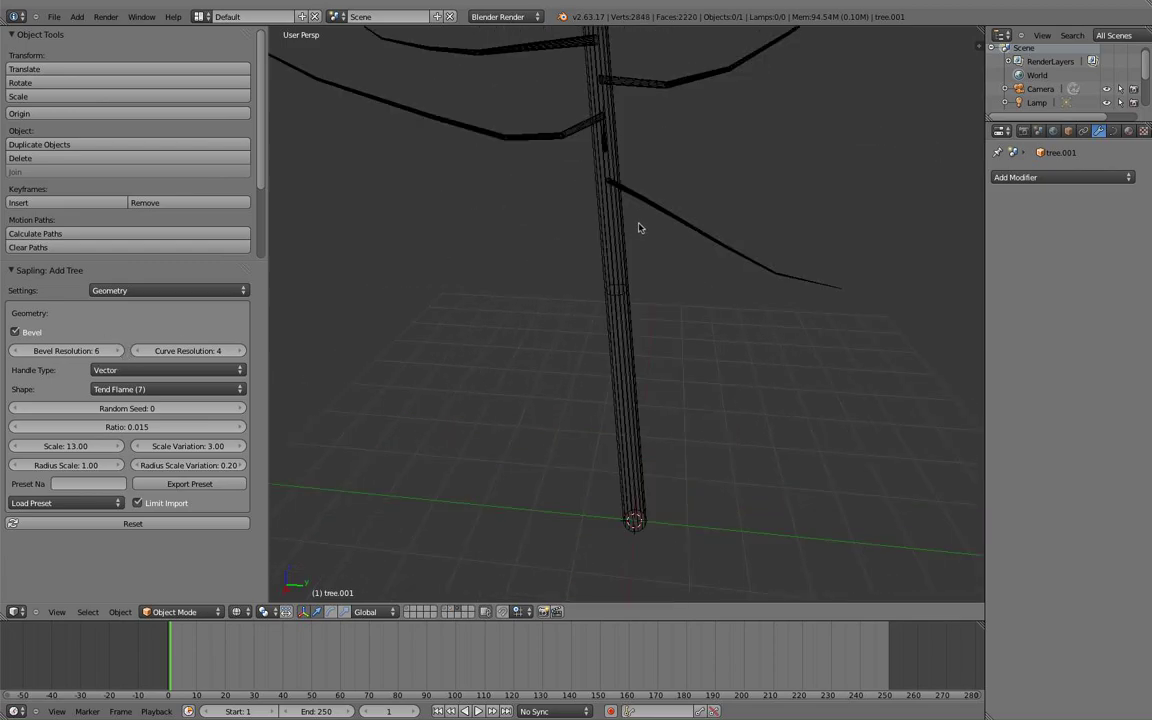
{"action": "scroll", "coordinate": [640, 228], "scroll_direction": "up", "scroll_amount": 5}
{"action": "scroll", "coordinate": [669, 324], "scroll_direction": "down", "scroll_amount": 2}
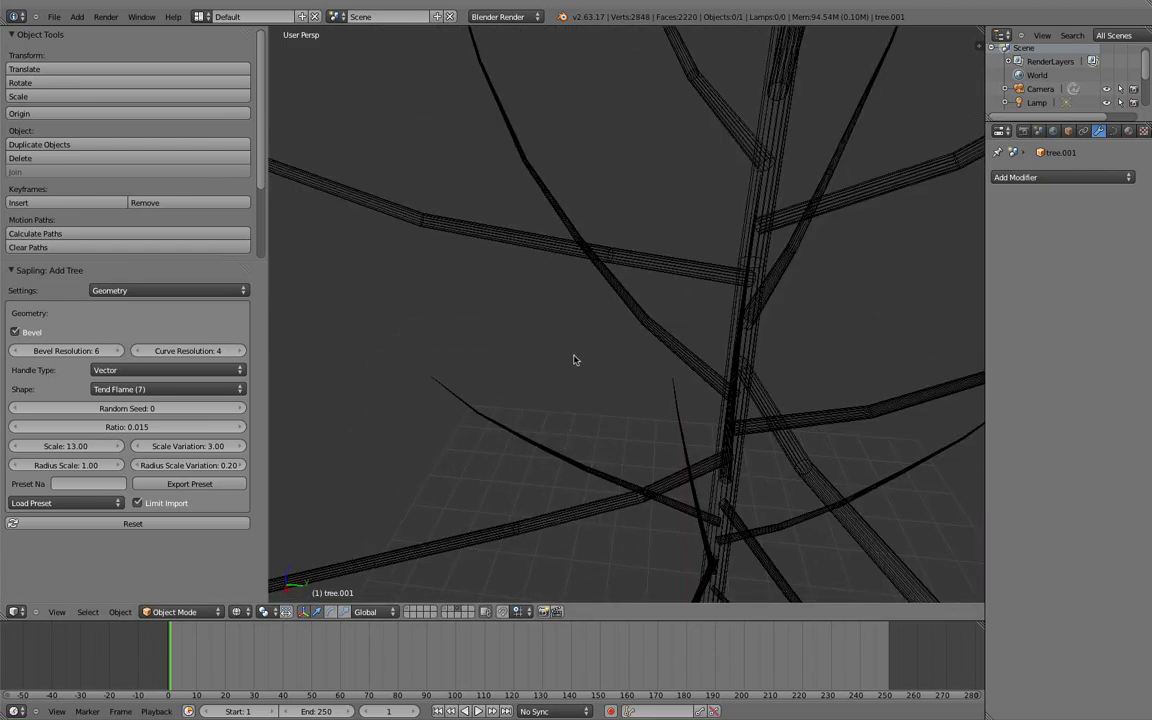
{"action": "scroll", "coordinate": [574, 360], "scroll_direction": "down", "scroll_amount": 3}
{"action": "scroll", "coordinate": [586, 325], "scroll_direction": "down", "scroll_amount": 2}
{"action": "scroll", "coordinate": [440, 324], "scroll_direction": "down", "scroll_amount": 3}
Step through the layers to layer 8 and delete the bare tree there.
{"action": "key", "text": "1"}
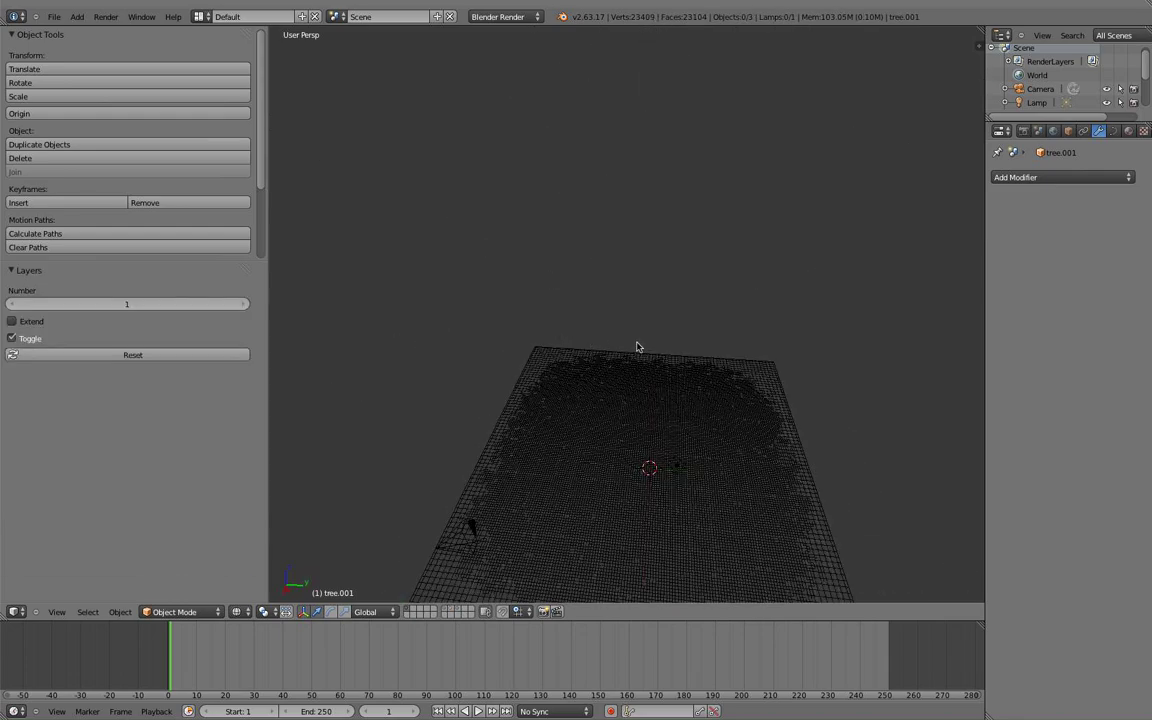
{"action": "key", "text": "3"}
{"action": "key", "text": "6"}
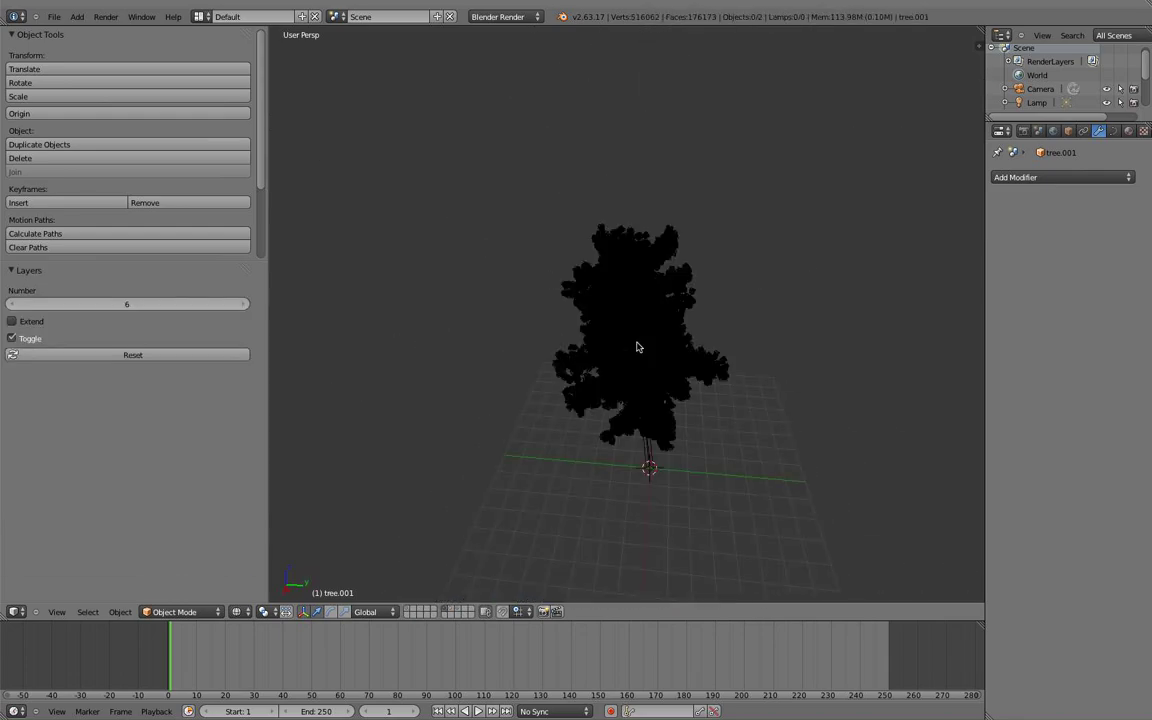
{"action": "key", "text": "7"}
{"action": "key", "text": "8"}
{"action": "right_click", "coordinate": [634, 317]}
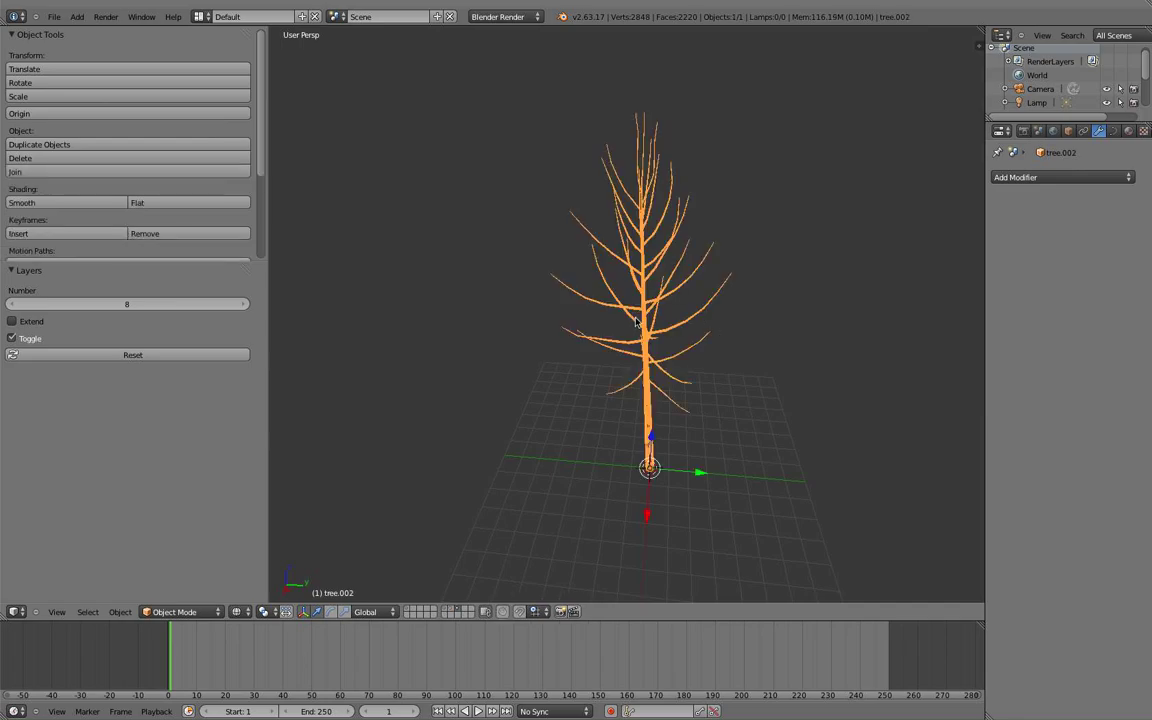
{"action": "key", "text": "x"}
{"action": "left_click", "coordinate": [640, 328]}
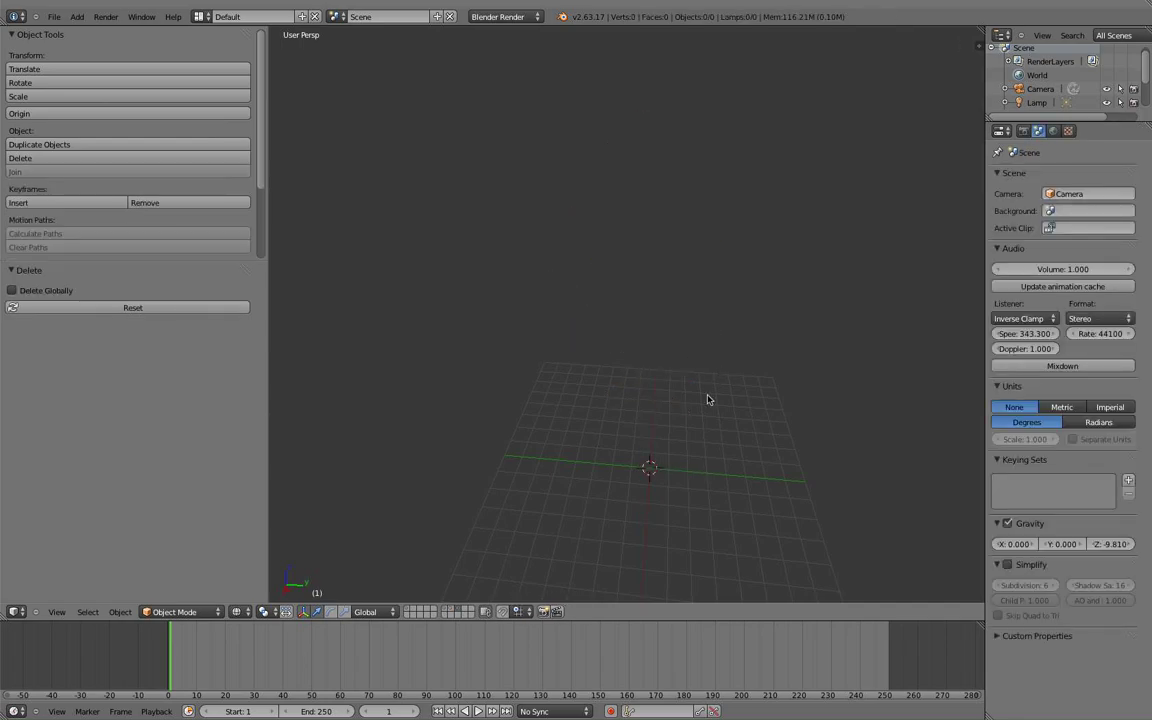
On layer 6, select the leafy tree's trunk and leaves in front orthographic view.
{"action": "key", "text": "6"}
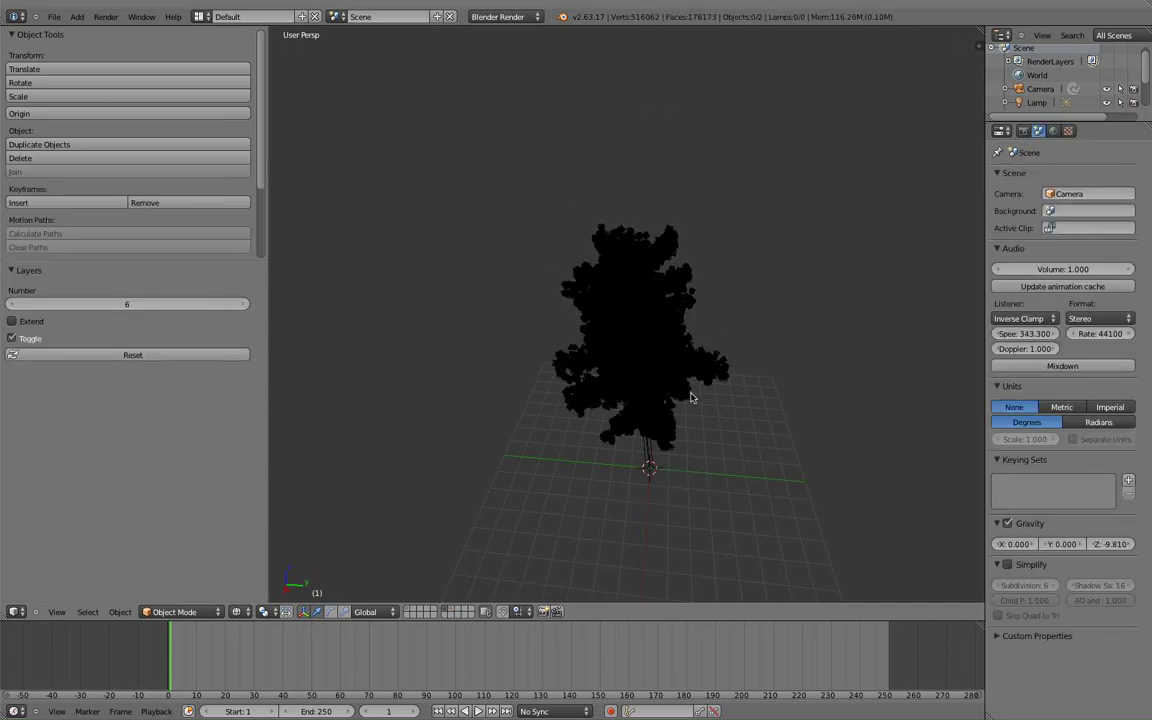
{"action": "middle_click_drag", "start_coordinate": [689, 393], "coordinate": [695, 362]}
{"action": "scroll", "coordinate": [695, 363], "scroll_direction": "up", "scroll_amount": 3}
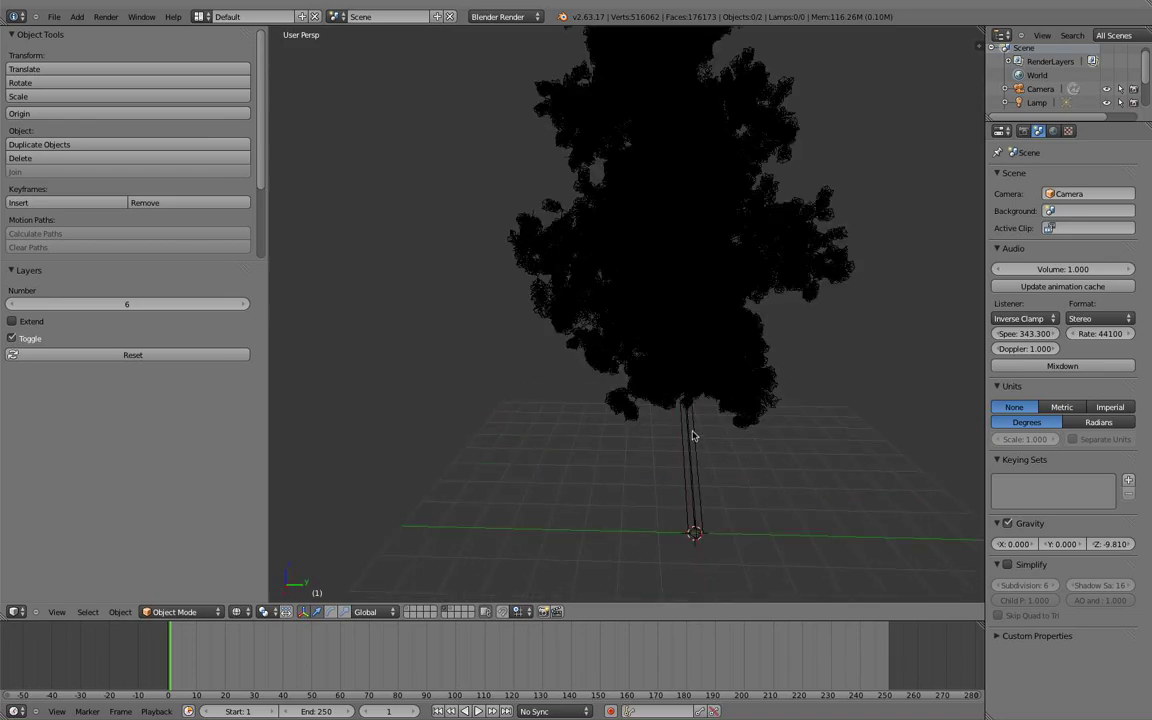
{"action": "right_click", "coordinate": [570, 326]}
{"action": "right_click", "coordinate": [556, 331]}
{"action": "scroll", "coordinate": [620, 366], "scroll_direction": "down", "scroll_amount": 3}
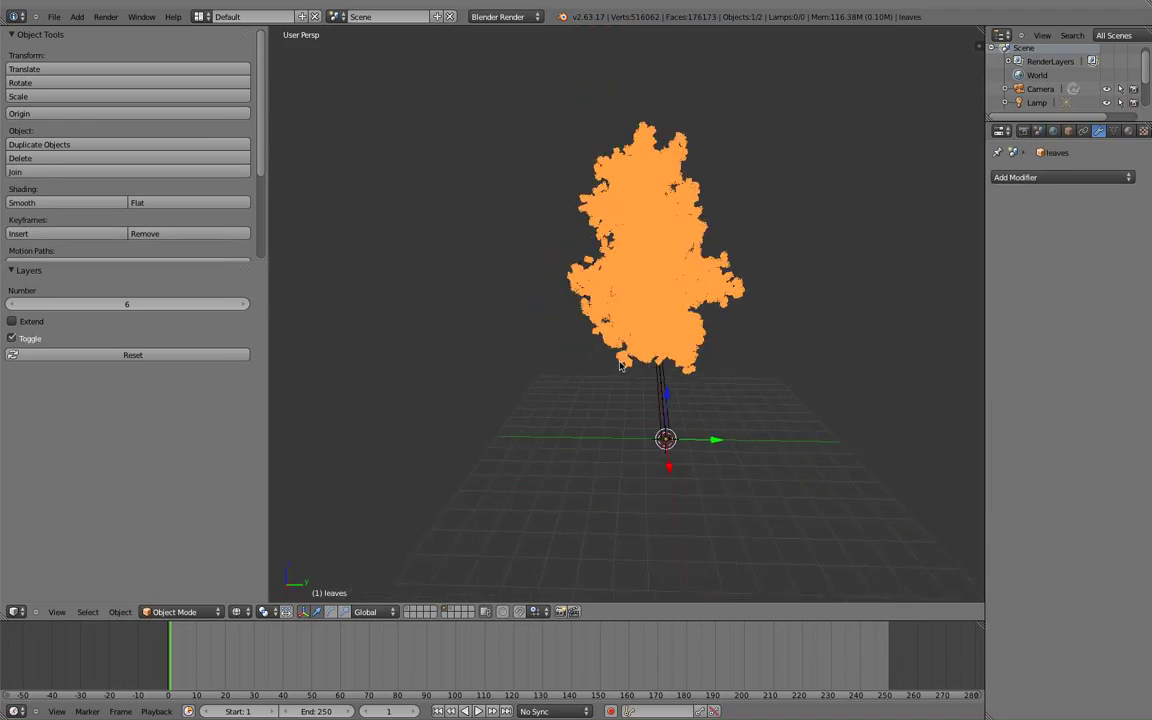
{"action": "key", "text": "KP_1"}
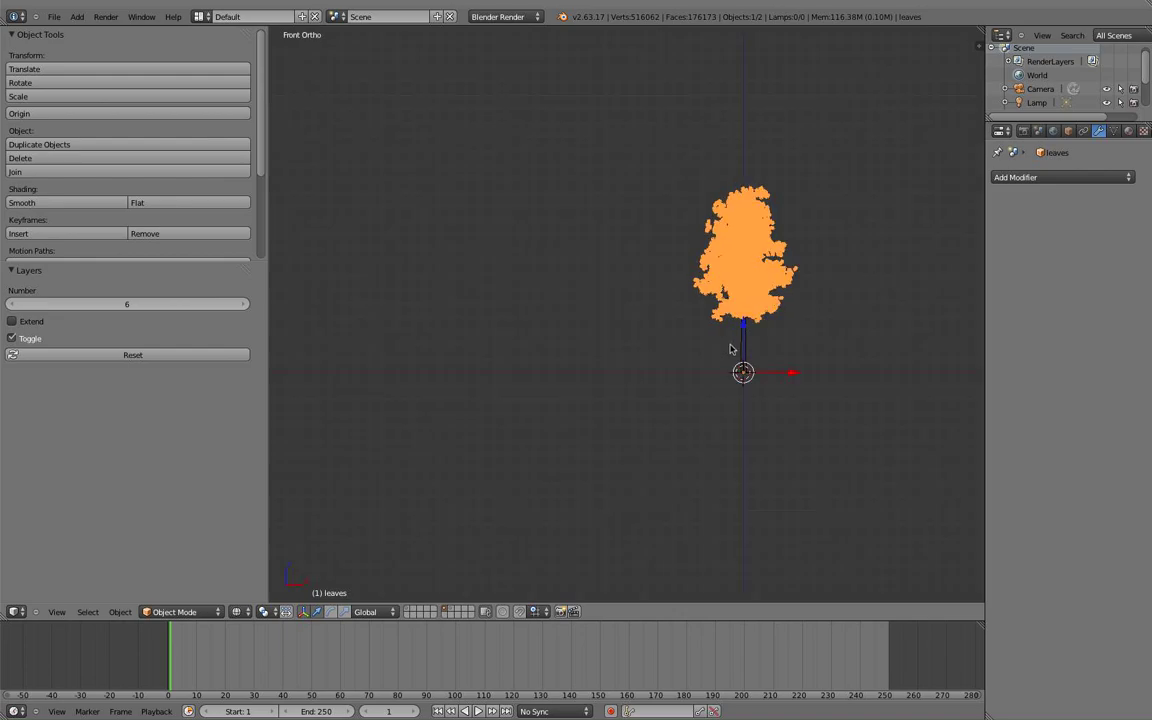
{"action": "key", "text": "ctrl+KP_6"}
{"action": "scroll", "coordinate": [622, 335], "scroll_direction": "up", "scroll_amount": 2}
{"action": "scroll", "coordinate": [625, 325], "scroll_direction": "up", "scroll_amount": 1}
{"action": "key", "text": "a"}
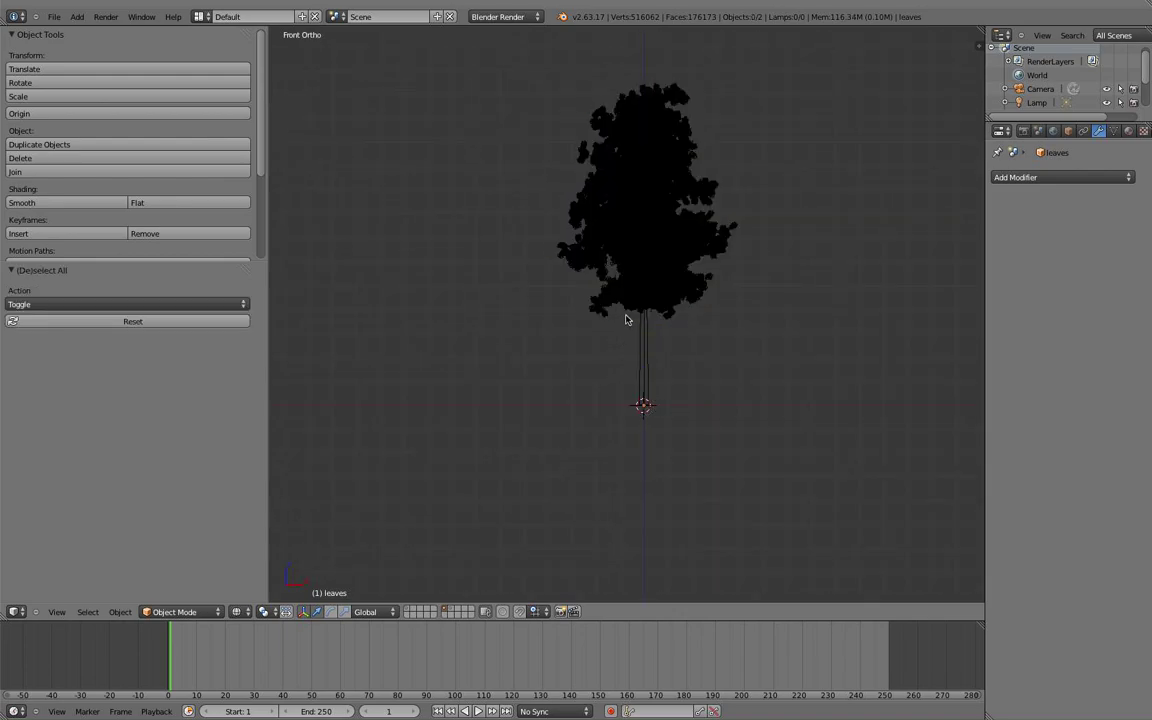
{"action": "key", "text": "a"}
{"action": "scroll", "coordinate": [648, 312], "scroll_direction": "down", "scroll_amount": 3}
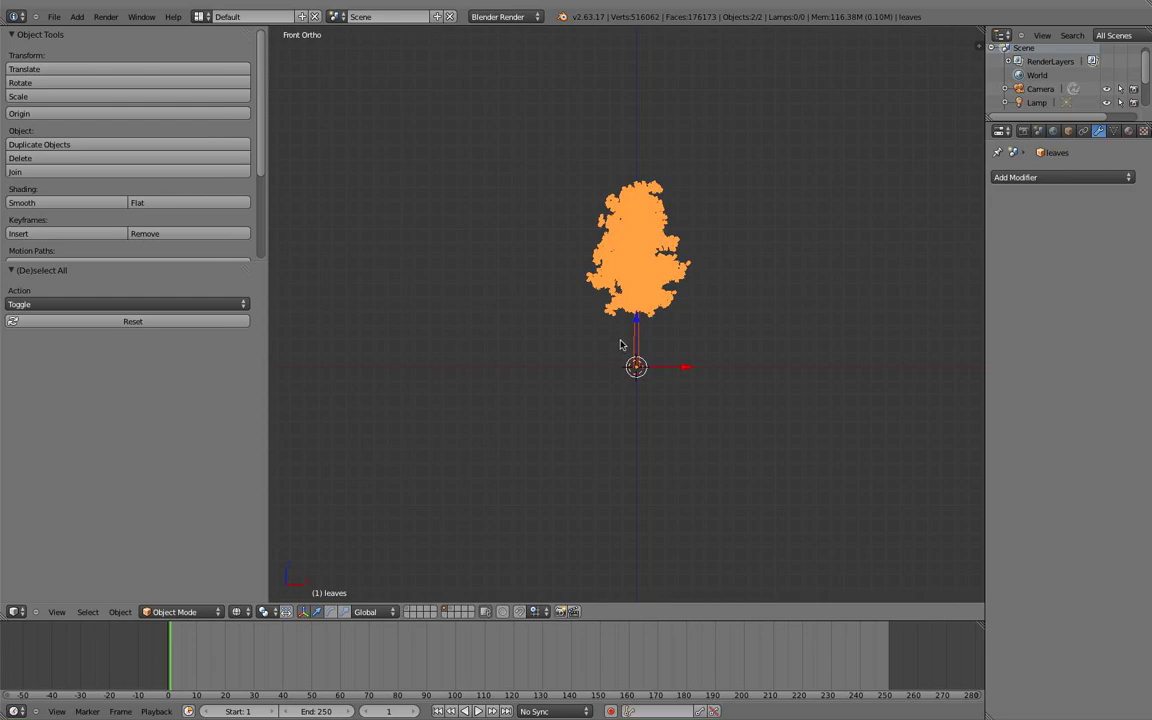
Start the Screencast Keys display from the sidebar, then hide the sidebar.
{"action": "key", "text": "n"}
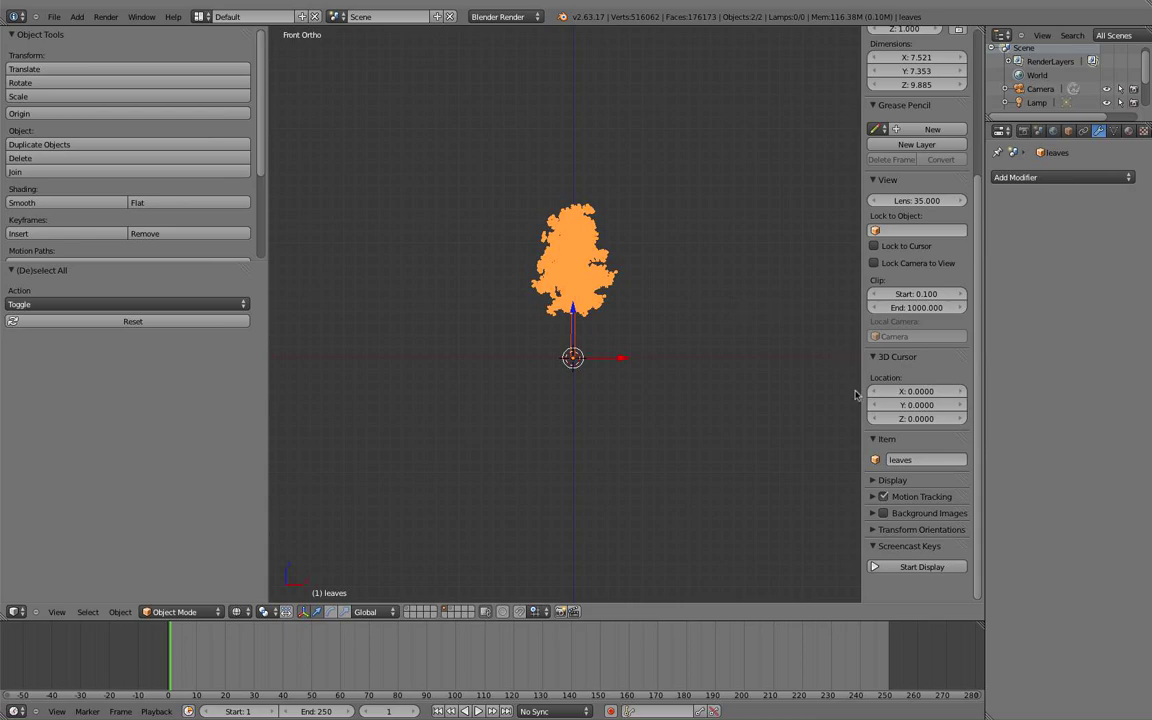
{"action": "left_click", "coordinate": [884, 566]}
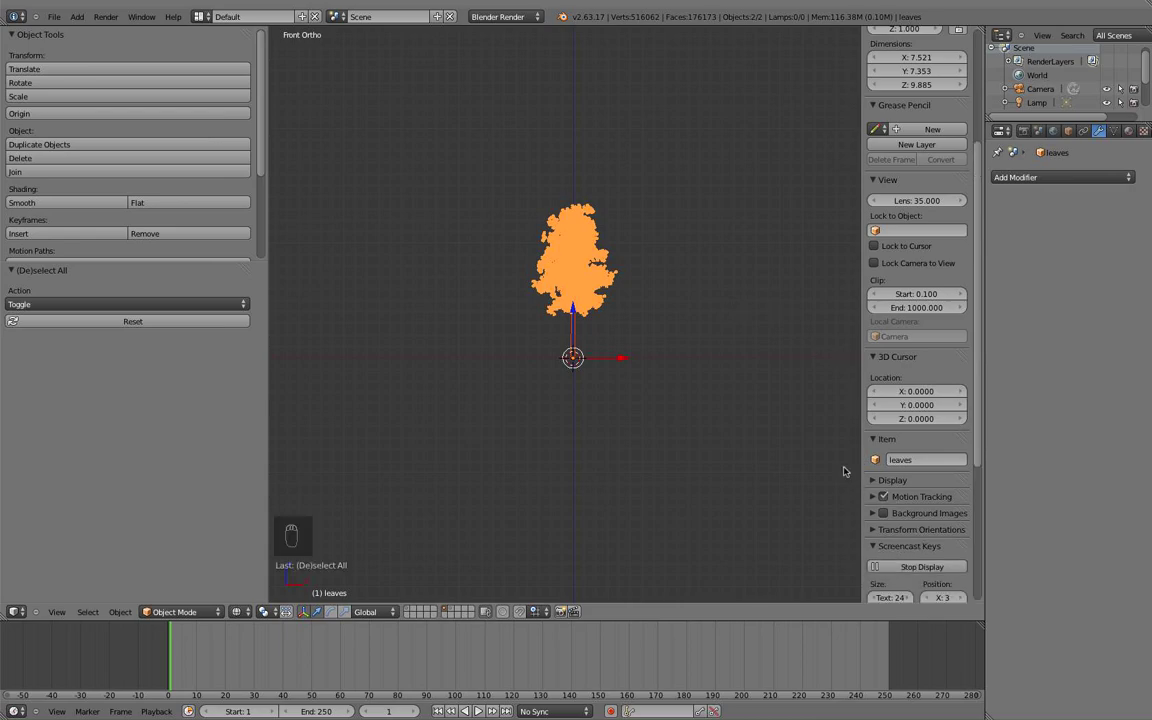
{"action": "key", "text": "n"}
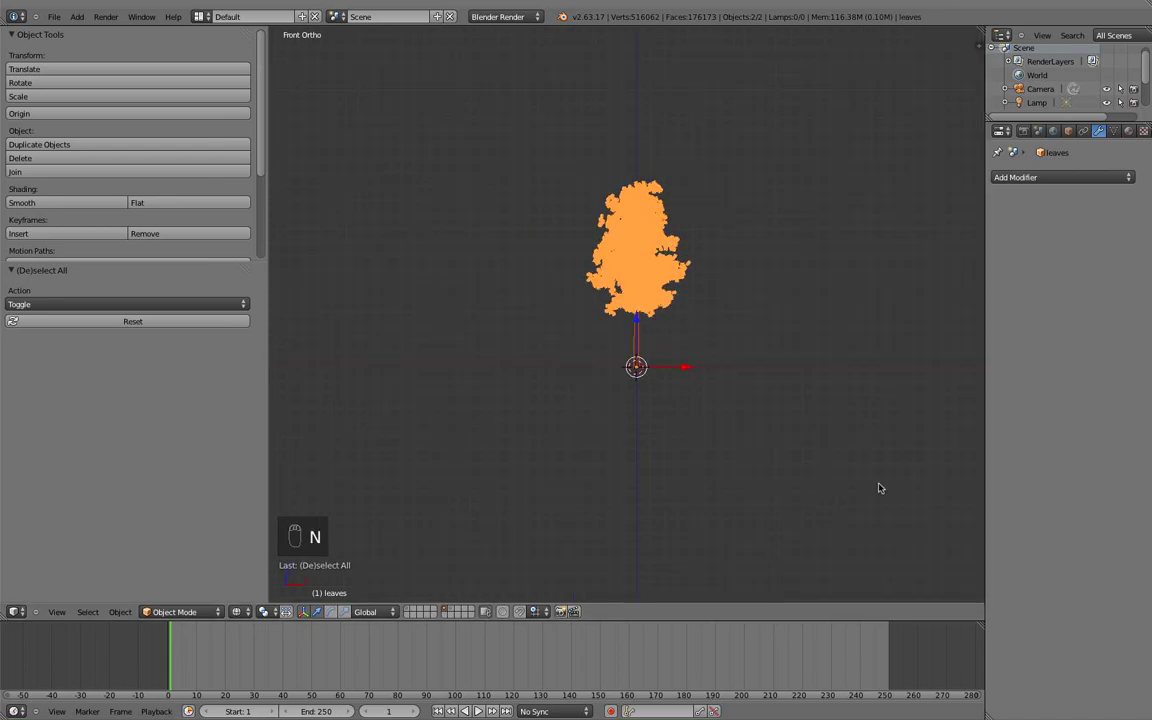
Zoom and pan so the leafy tree is framed in the front view.
{"action": "scroll", "coordinate": [790, 434], "scroll_direction": "up", "scroll_amount": 2}
{"action": "scroll", "coordinate": [800, 375], "scroll_direction": "up", "scroll_amount": 1}
{"action": "scroll", "coordinate": [785, 400], "scroll_direction": "up", "scroll_amount": 1}
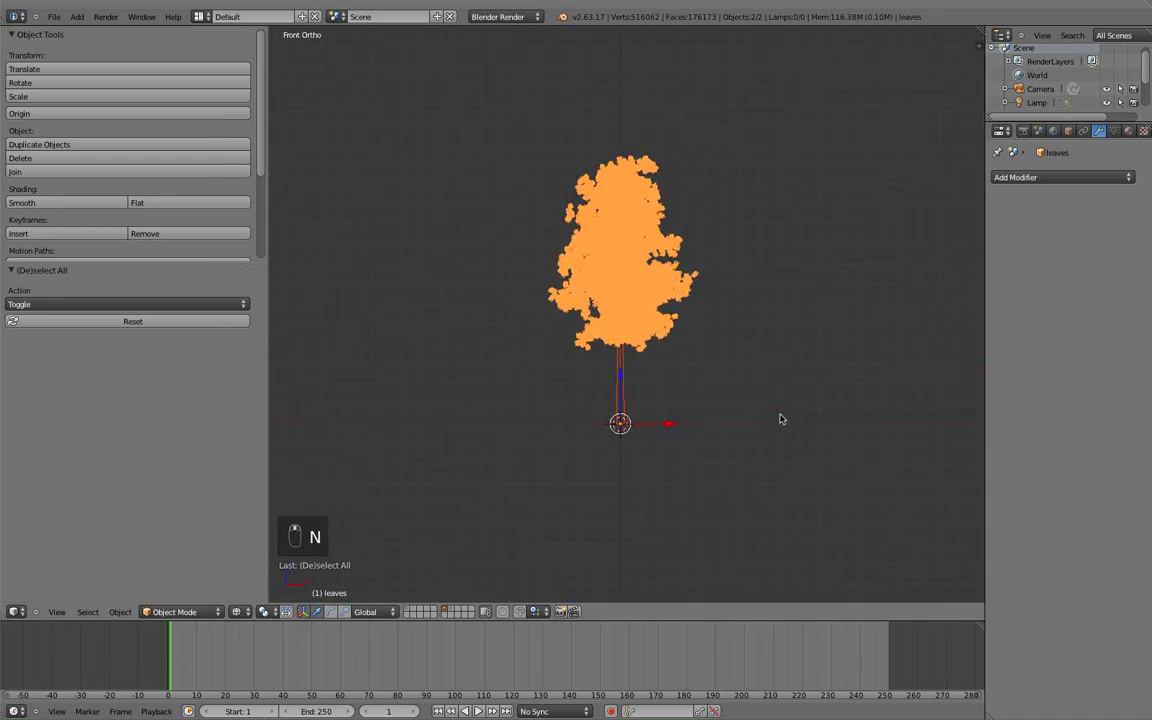
{"action": "scroll", "coordinate": [780, 416], "scroll_direction": "up", "scroll_amount": 1}
{"action": "scroll", "coordinate": [788, 400], "scroll_direction": "up", "scroll_amount": 2}
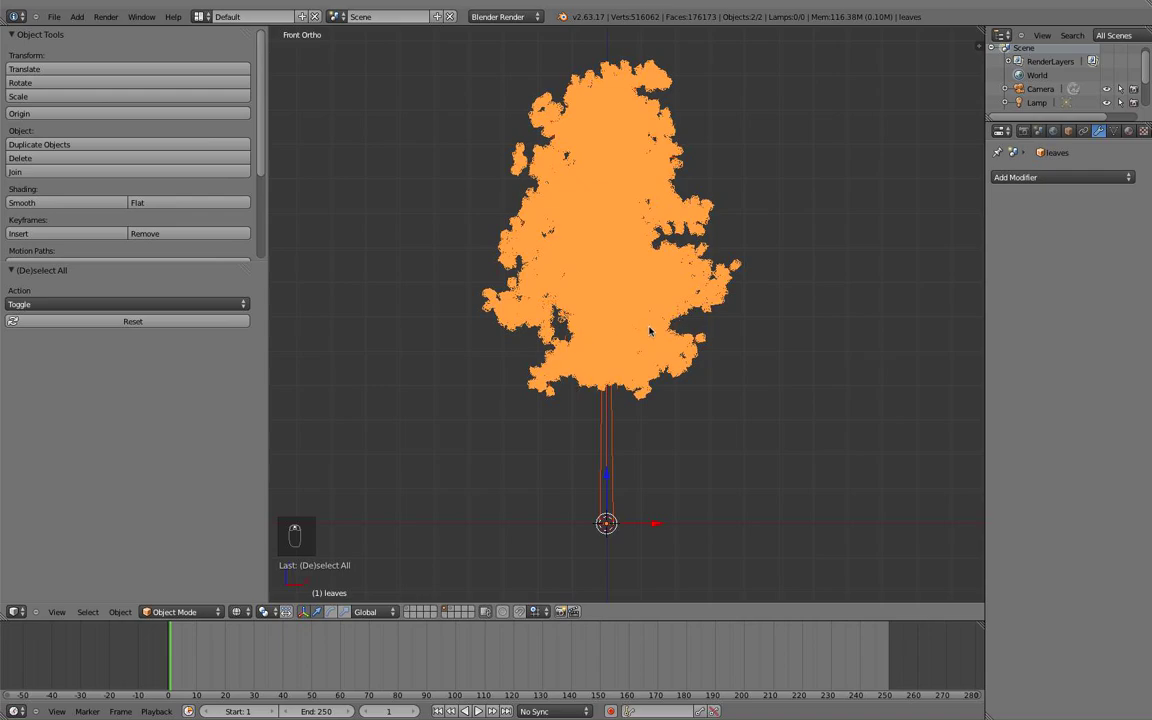
{"action": "middle_click_drag", "start_coordinate": [633, 417], "coordinate": [645, 375], "text": "shift"}
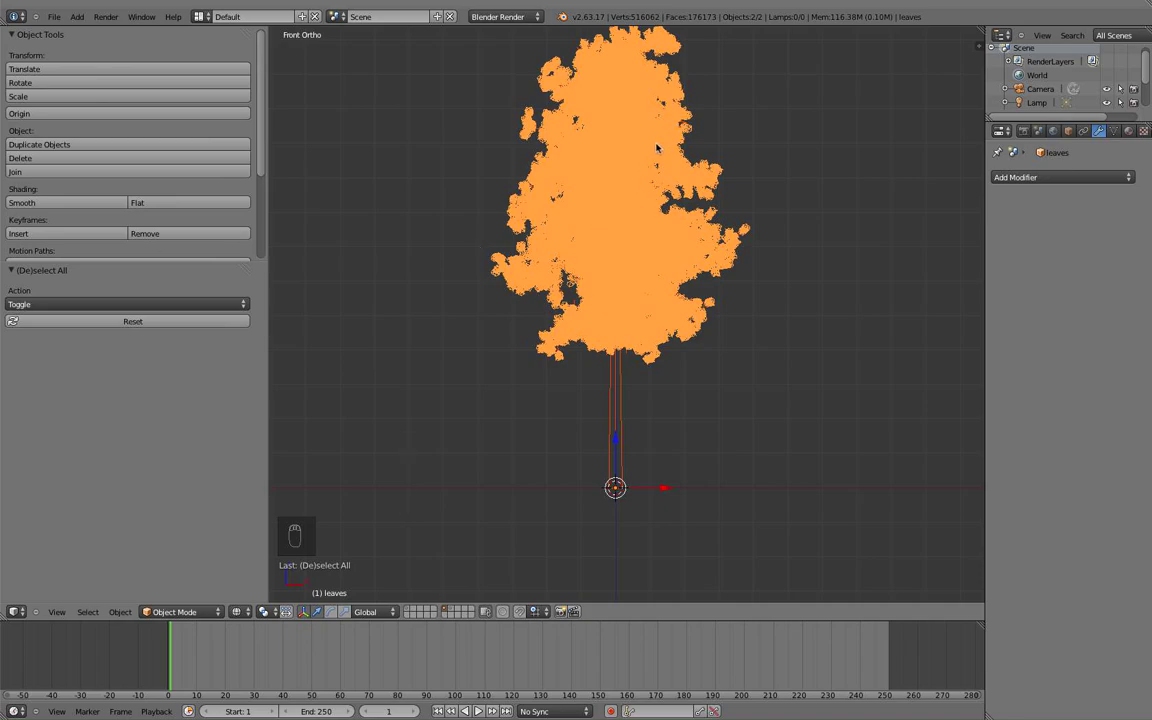
{"action": "scroll", "coordinate": [657, 148], "scroll_direction": "down", "scroll_amount": 2}
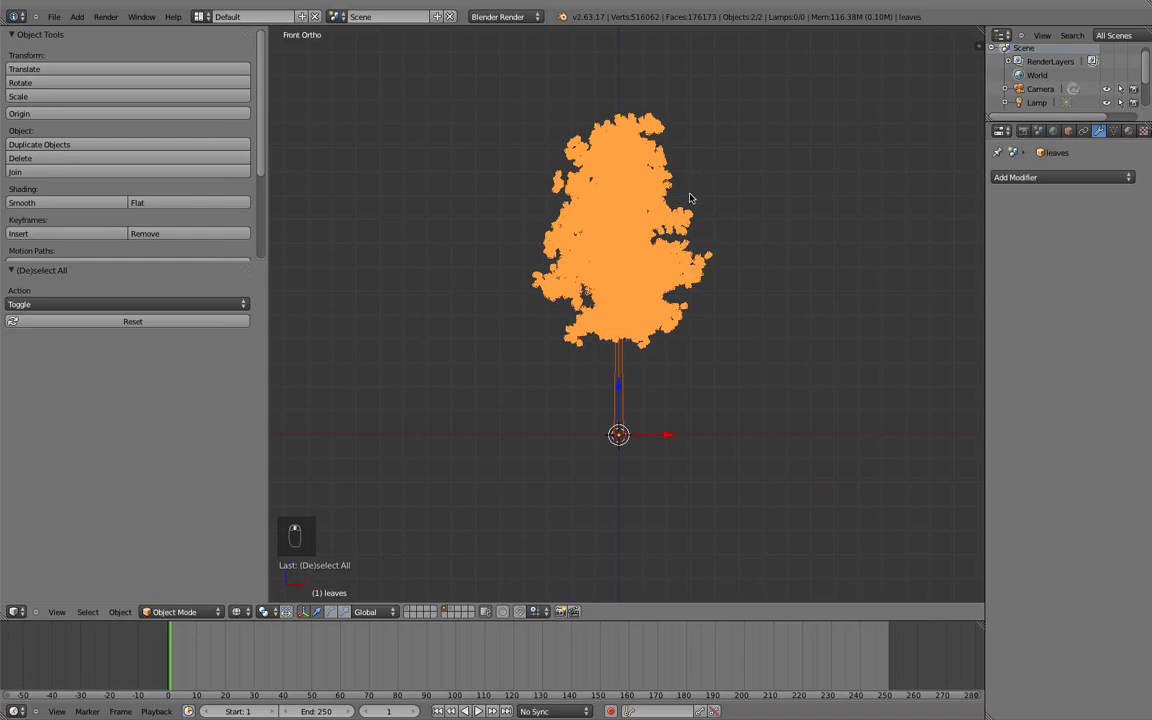
{"action": "scroll", "coordinate": [689, 198], "scroll_direction": "up", "scroll_amount": 1}
{"action": "scroll", "coordinate": [681, 216], "scroll_direction": "up", "scroll_amount": 1}
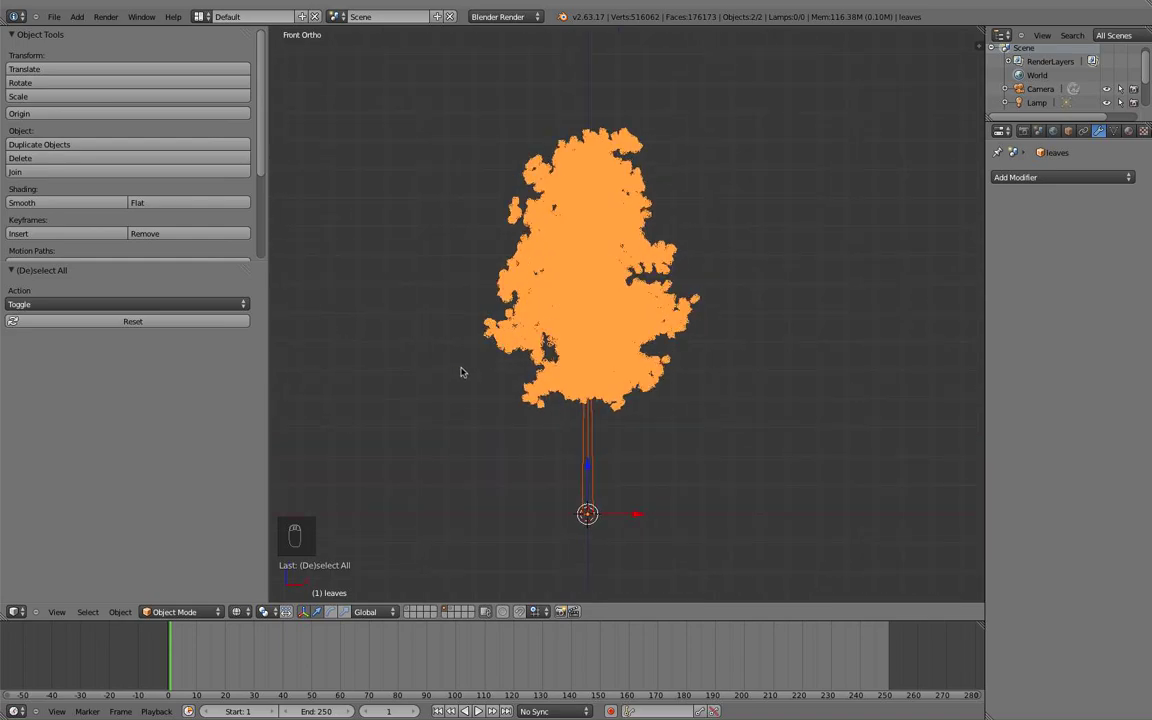
{"action": "middle_click_drag", "start_coordinate": [671, 494], "coordinate": [681, 456], "text": "shift"}
{"action": "scroll", "coordinate": [681, 456], "scroll_direction": "down", "scroll_amount": 1}
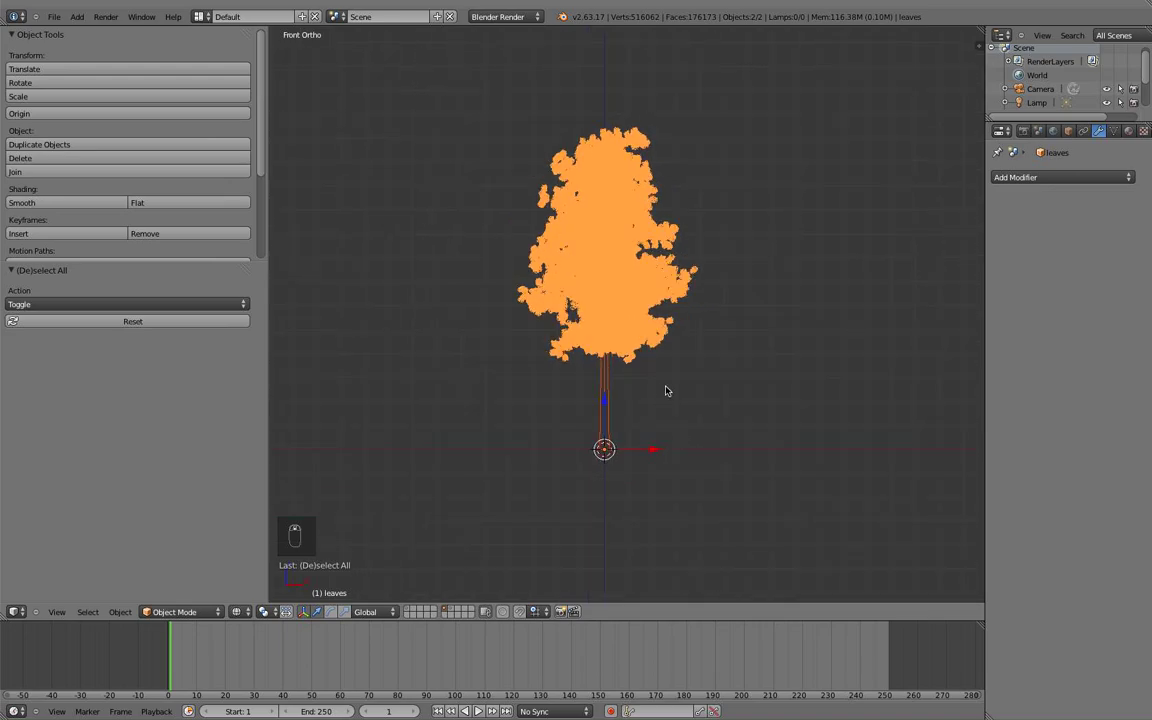
{"action": "middle_click_drag", "start_coordinate": [660, 408], "coordinate": [675, 369], "text": "shift"}
{"action": "scroll", "coordinate": [660, 410], "scroll_direction": "up", "scroll_amount": 2}
{"action": "scroll", "coordinate": [660, 410], "scroll_direction": "up", "scroll_amount": 1}
{"action": "scroll", "coordinate": [675, 369], "scroll_direction": "down", "scroll_amount": 2}
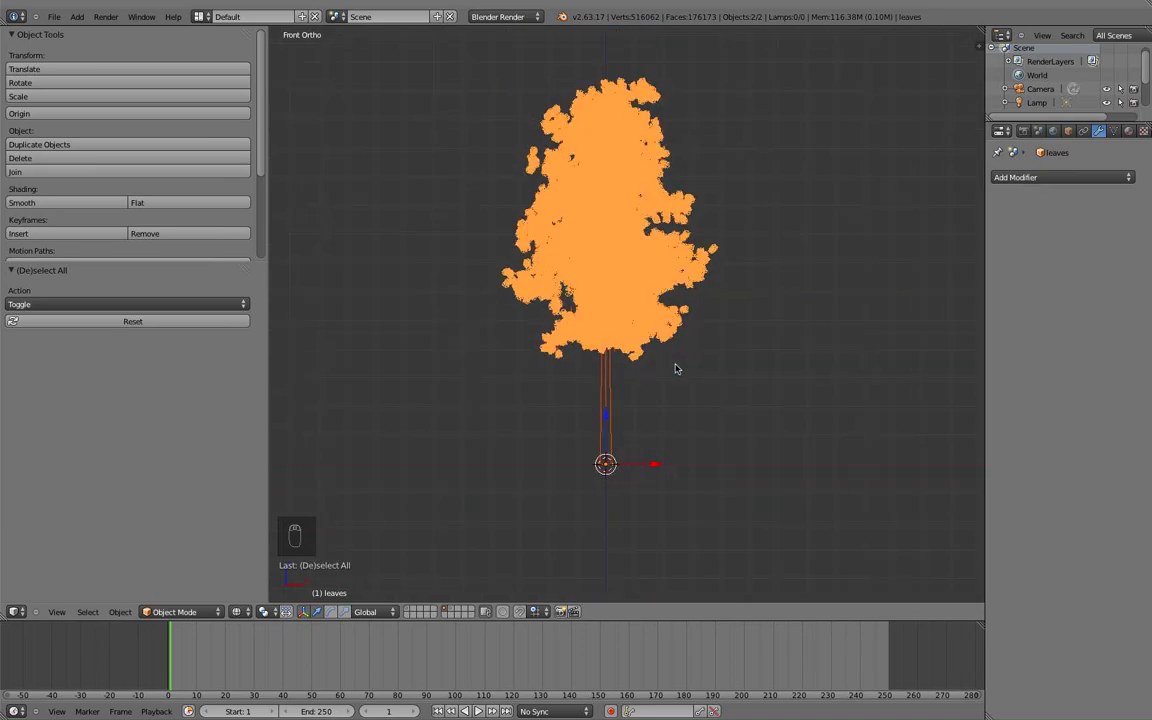
Group the leafy tree's trunk and leaves with Ctrl+G under the name SMALL_TREE.
{"action": "key", "text": "ctrl+g"}
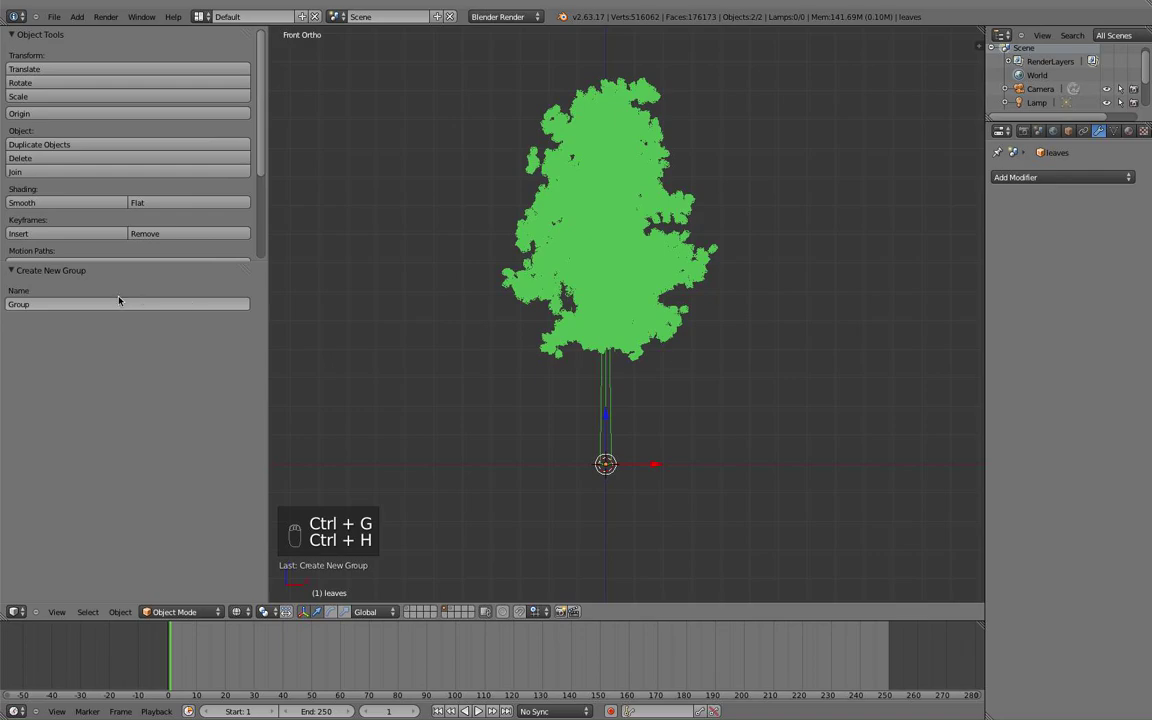
{"action": "left_click", "coordinate": [48, 303]}
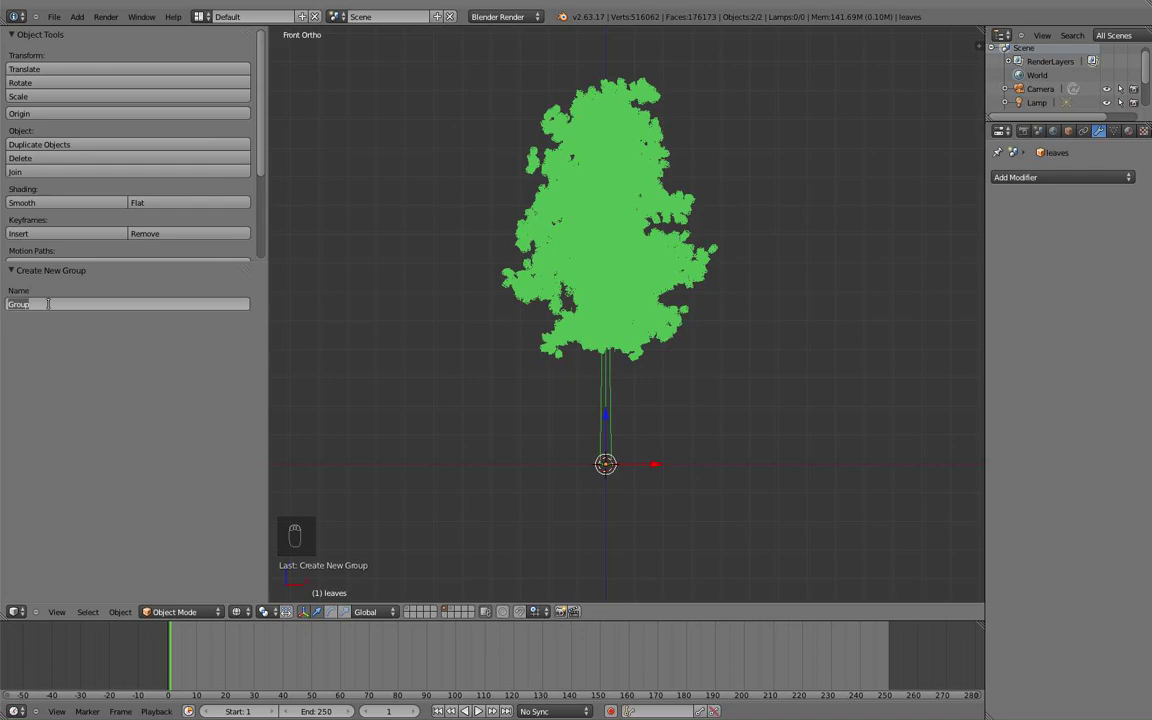
{"action": "type", "text": "SMALL_TREE"}
{"action": "key", "text": "Return"}
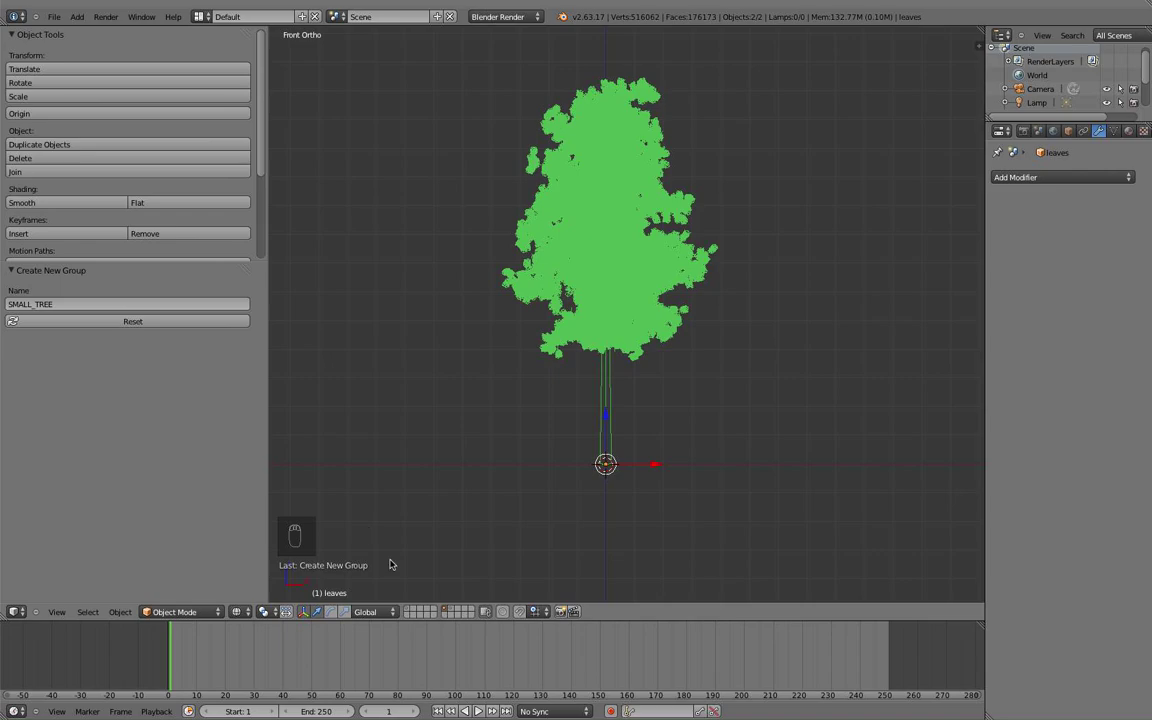
On layer 2, select both parts of the conifer-like tree and group them as BIG_TREE.
{"action": "left_click", "coordinate": [453, 613]}
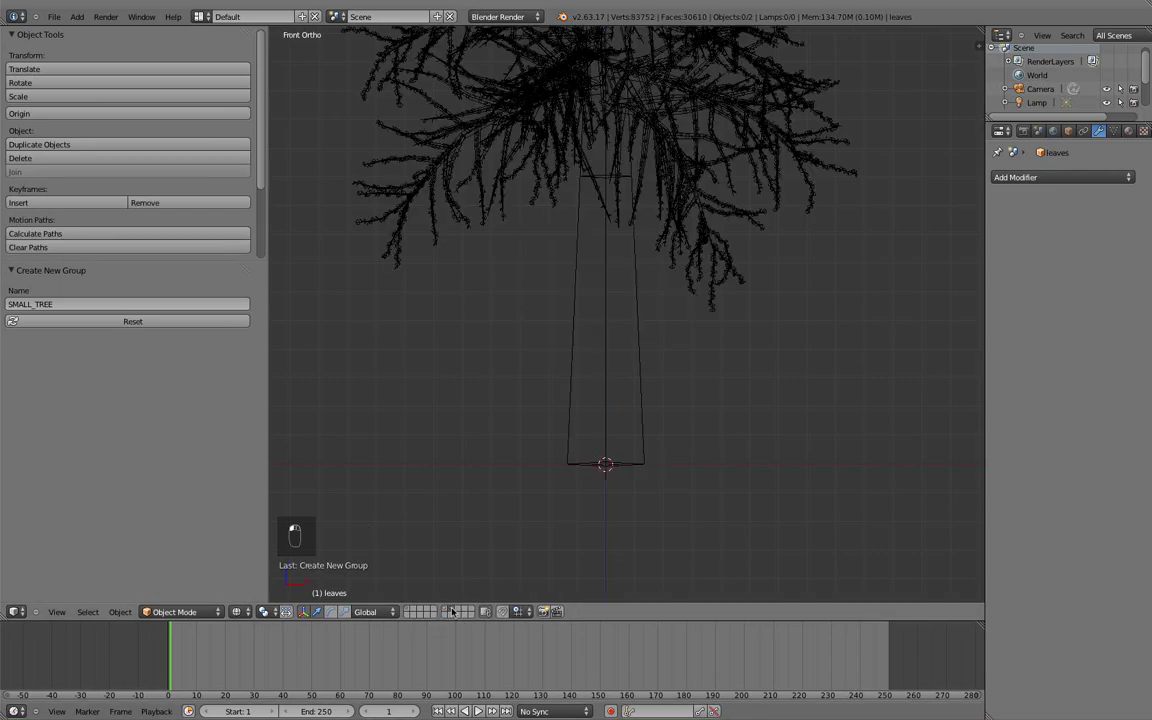
{"action": "scroll", "coordinate": [581, 357], "scroll_direction": "down", "scroll_amount": 1}
{"action": "scroll", "coordinate": [648, 285], "scroll_direction": "down", "scroll_amount": 2}
{"action": "scroll", "coordinate": [645, 285], "scroll_direction": "down", "scroll_amount": 1}
{"action": "right_click", "coordinate": [645, 285]}
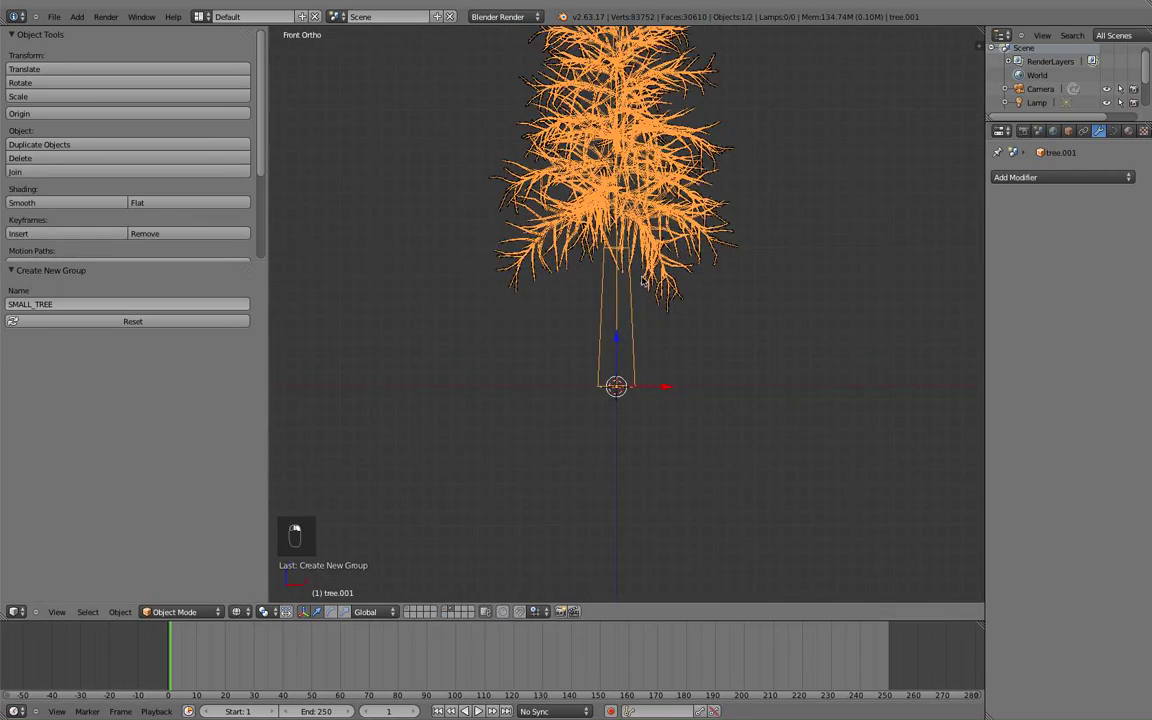
{"action": "key", "text": "a"}
{"action": "key", "text": "a"}
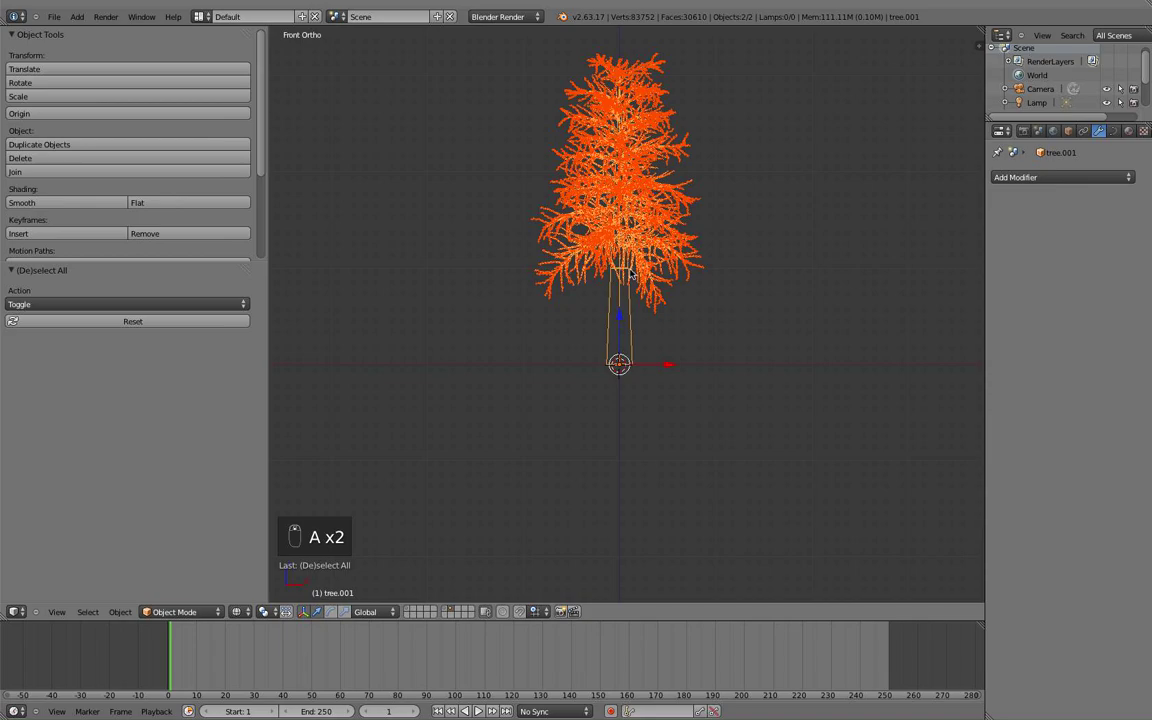
{"action": "key", "text": "ctrl+g"}
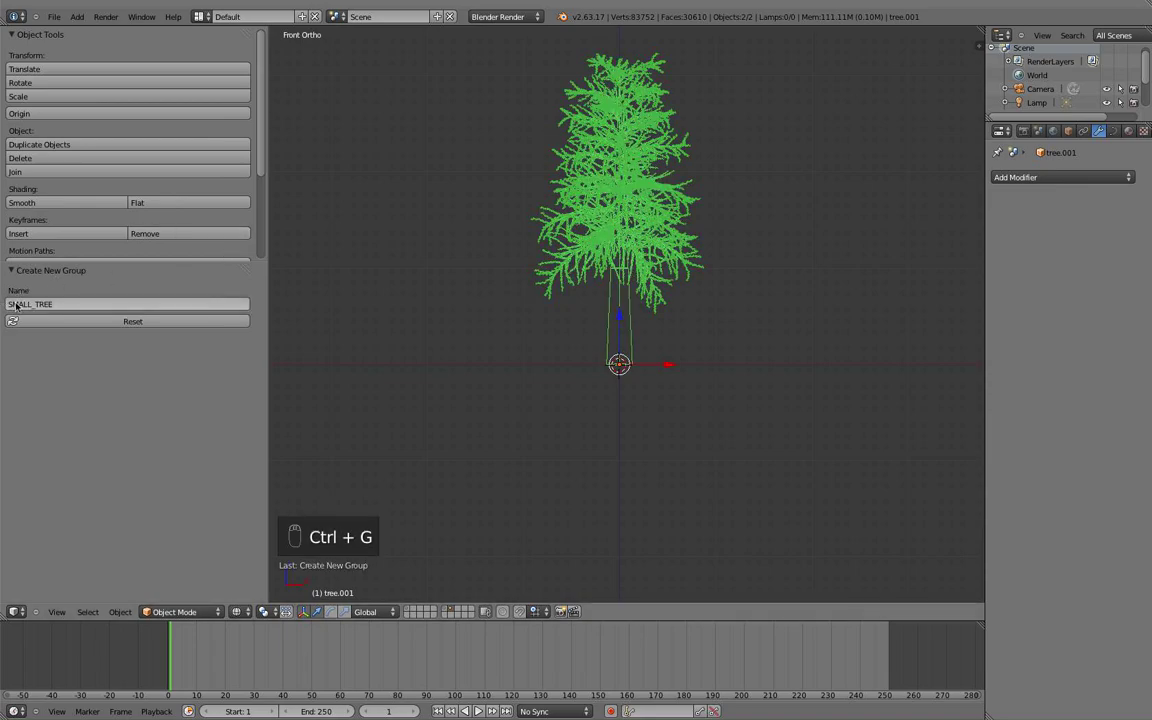
{"action": "scroll", "coordinate": [369, 286], "scroll_direction": "up", "scroll_amount": 4}
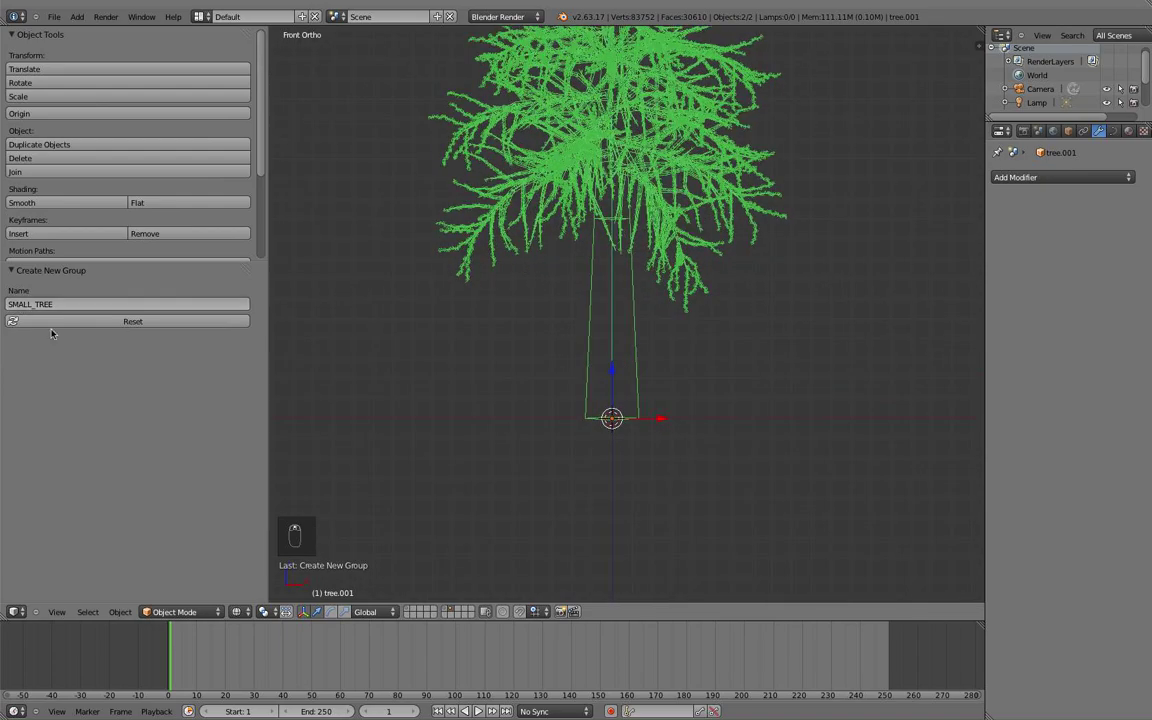
{"action": "left_click", "coordinate": [20, 303]}
{"action": "type", "text": "B"}
{"action": "type", "text": "IG"}
{"action": "key", "text": "Return"}
Deselect the tree and toggle Edit Mode on and off without adding anything.
{"action": "scroll", "coordinate": [445, 232], "scroll_direction": "down", "scroll_amount": 2}
{"action": "key", "text": "a"}
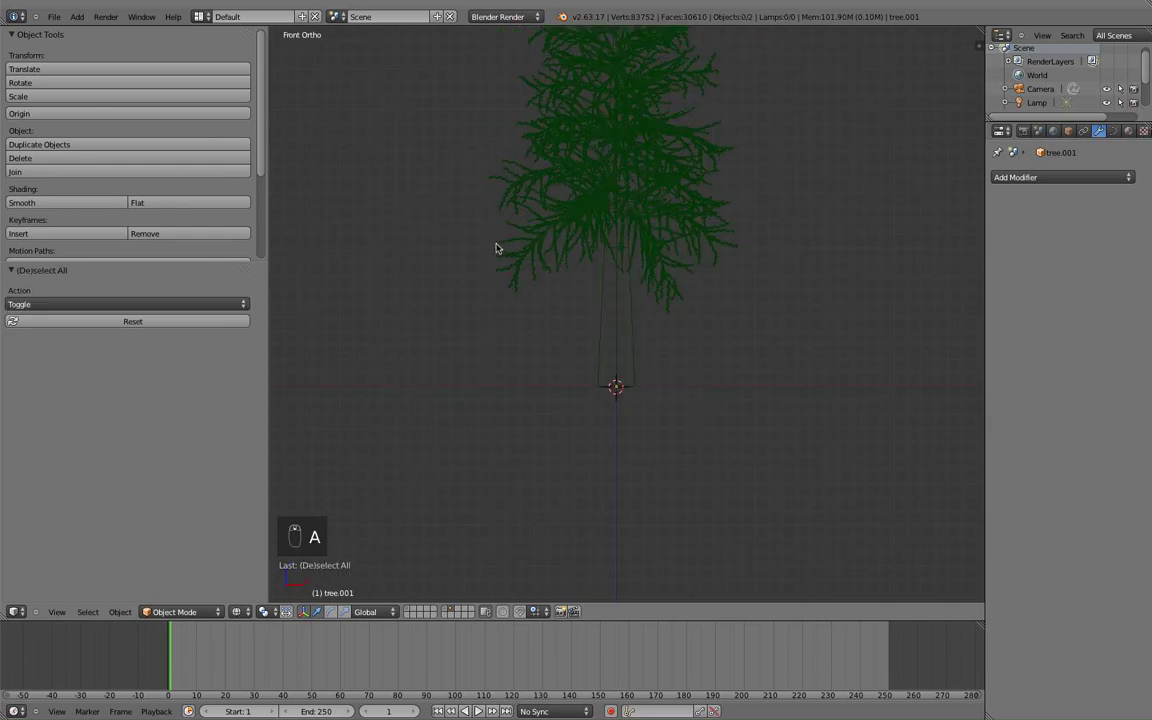
{"action": "key", "text": "Tab"}
{"action": "key", "text": "shift+a"}
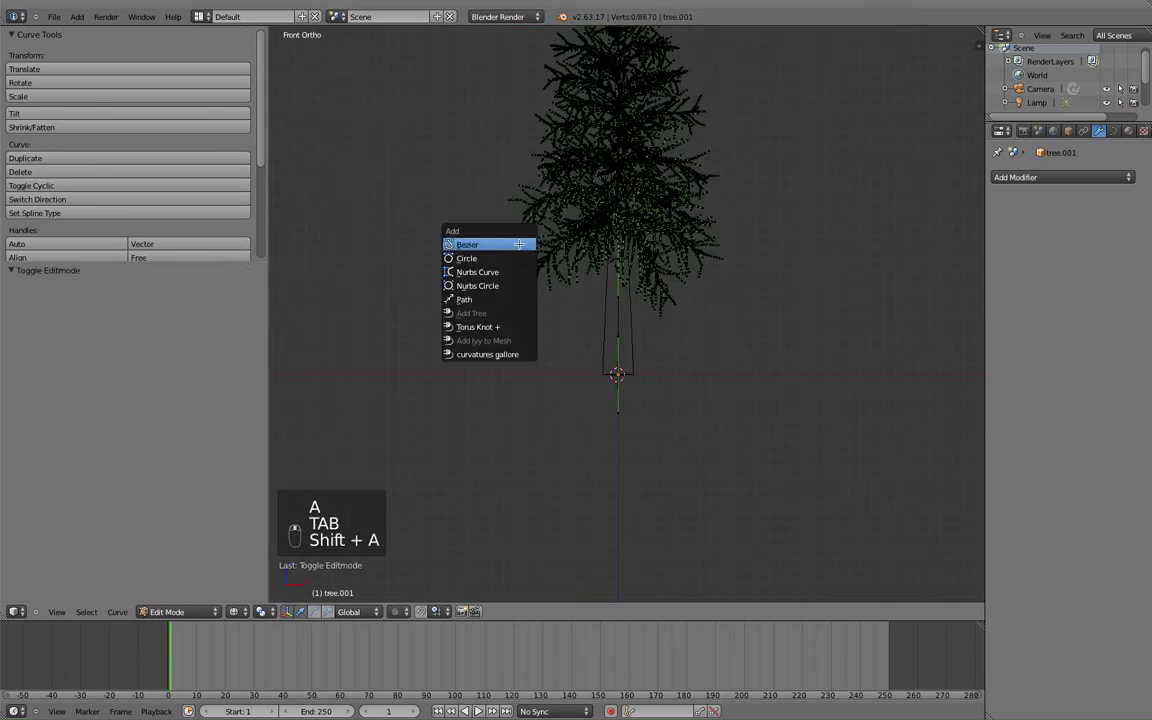
{"action": "key", "text": "Tab"}
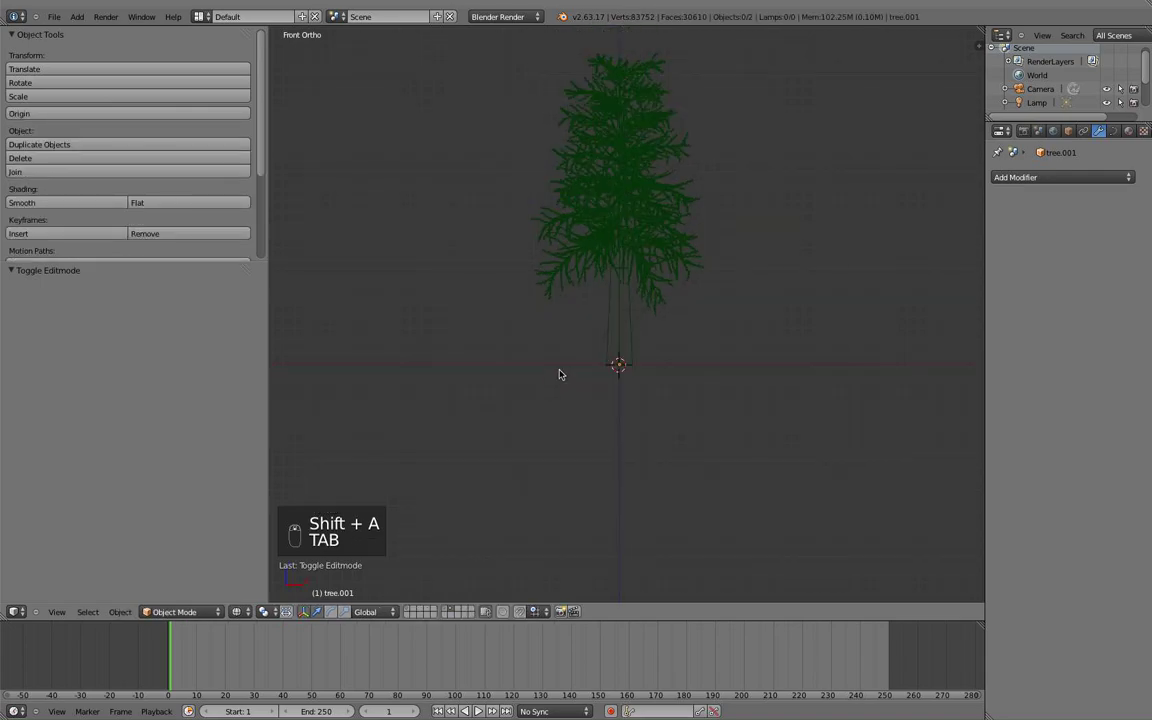
{"action": "key", "text": "shift+a"}
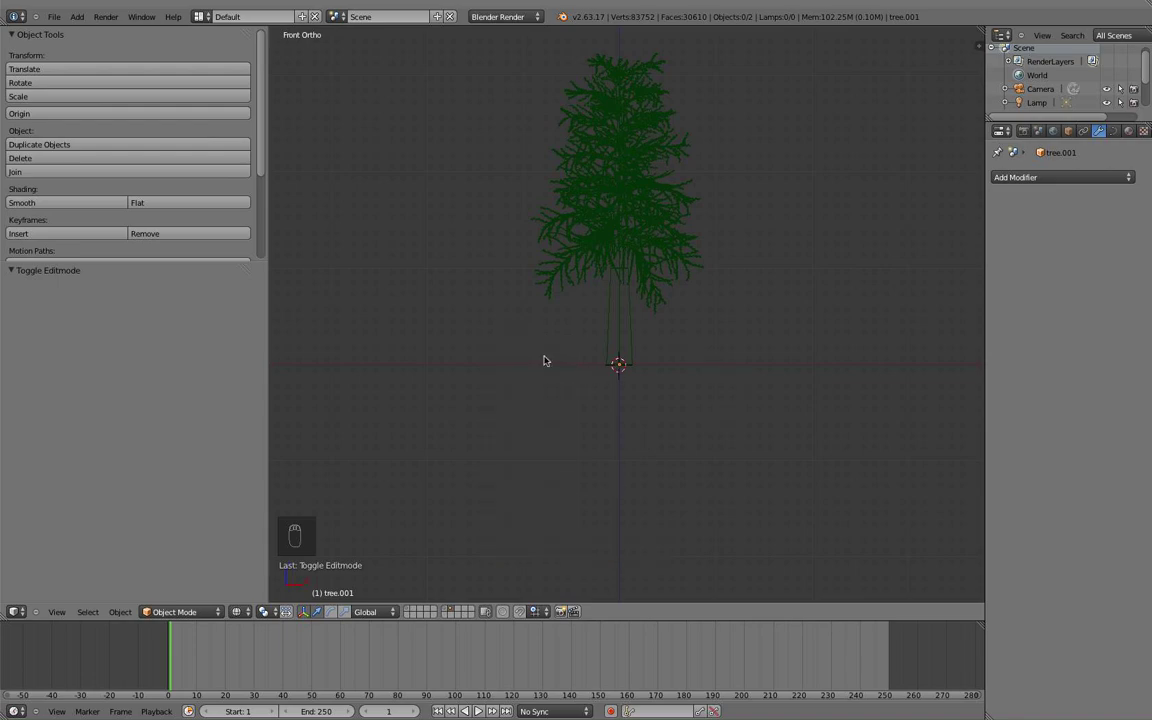
Show layer 1's ground plane with solid shading in top view.
{"action": "key", "text": "1"}
{"action": "middle_click_drag", "start_coordinate": [673, 337], "coordinate": [674, 314]}
{"action": "scroll", "coordinate": [681, 324], "scroll_direction": "up", "scroll_amount": 5}
{"action": "key", "text": "z"}
{"action": "scroll", "coordinate": [660, 370], "scroll_direction": "up", "scroll_amount": 1}
{"action": "middle_click_drag", "start_coordinate": [660, 370], "coordinate": [702, 360]}
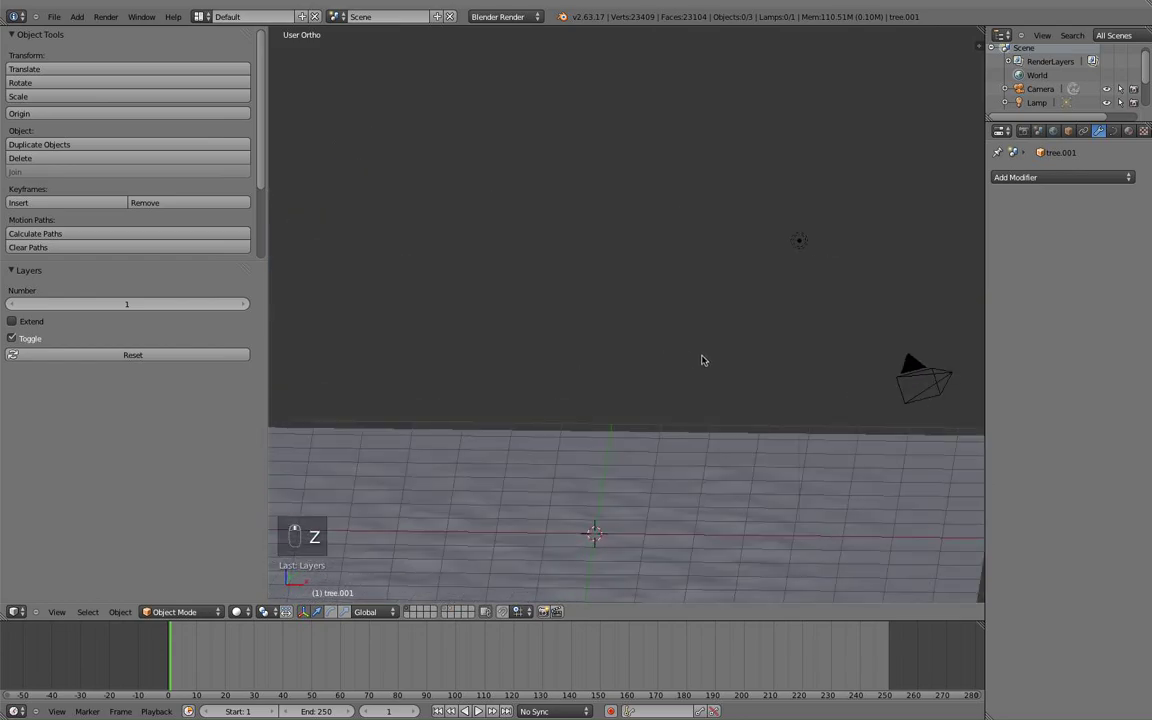
{"action": "scroll", "coordinate": [702, 360], "scroll_direction": "down", "scroll_amount": 3}
{"action": "scroll", "coordinate": [703, 360], "scroll_direction": "down", "scroll_amount": 2}
{"action": "key", "text": "KP_7"}
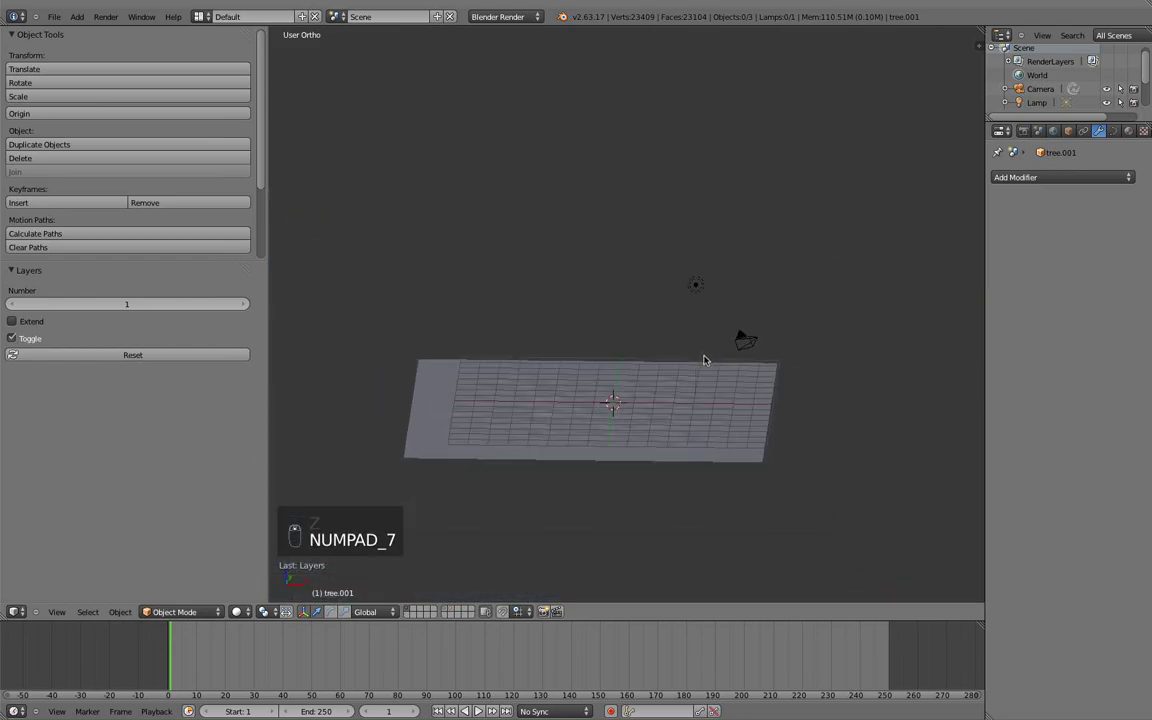
Orbit around the plane, then return to the straight-down top view.
{"action": "mouse_move", "coordinate": [607, 262]}
{"action": "middle_mouse_down"}
{"action": "mouse_move", "coordinate": [620, 180]}
{"action": "mouse_move", "coordinate": [625, 224]}
{"action": "mouse_move", "coordinate": [576, 339]}
{"action": "middle_mouse_up"}
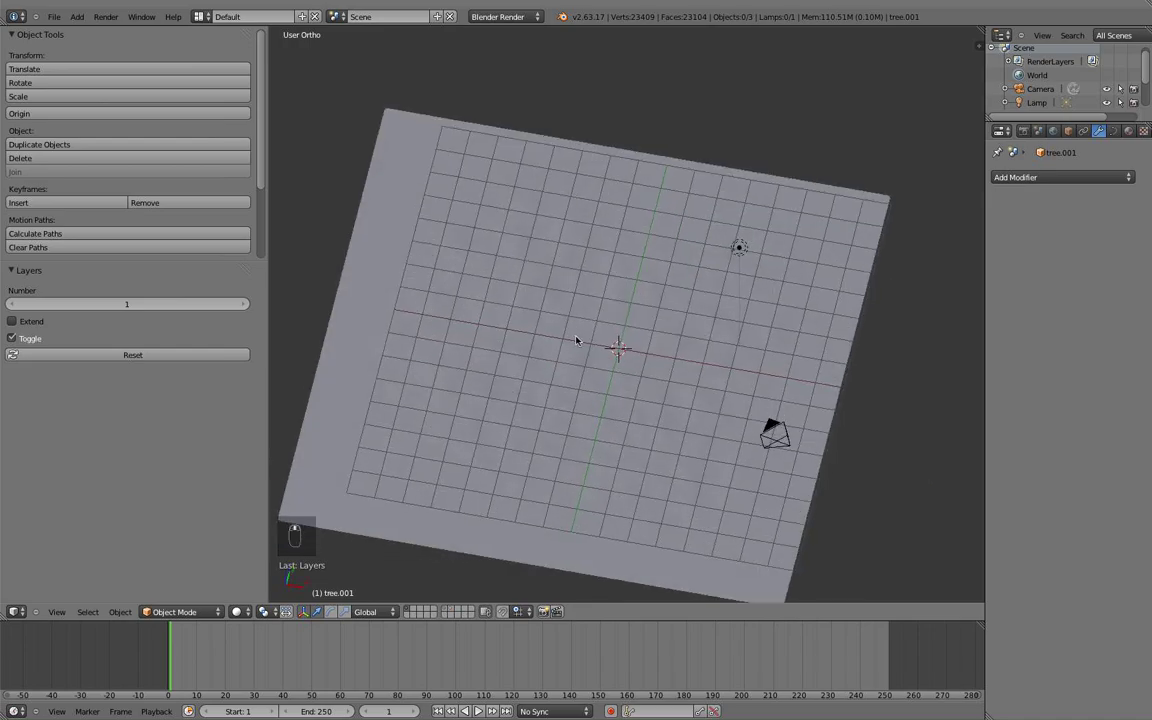
{"action": "scroll", "coordinate": [576, 339], "scroll_direction": "up", "scroll_amount": 2}
{"action": "middle_click_drag", "start_coordinate": [514, 424], "coordinate": [568, 414]}
{"action": "scroll", "coordinate": [568, 414], "scroll_direction": "up", "scroll_amount": 2}
{"action": "scroll", "coordinate": [743, 368], "scroll_direction": "down", "scroll_amount": 4}
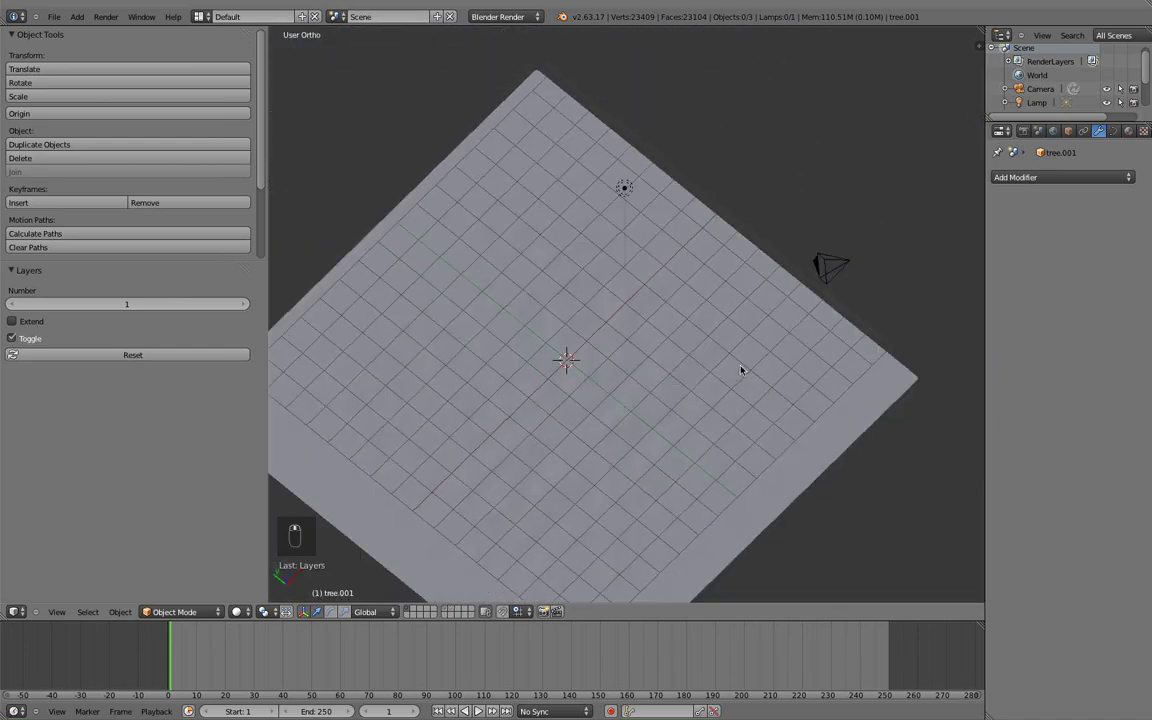
{"action": "scroll", "coordinate": [720, 362], "scroll_direction": "down", "scroll_amount": 3}
{"action": "middle_click_drag", "start_coordinate": [720, 362], "coordinate": [703, 355]}
{"action": "key", "text": "KP_7"}
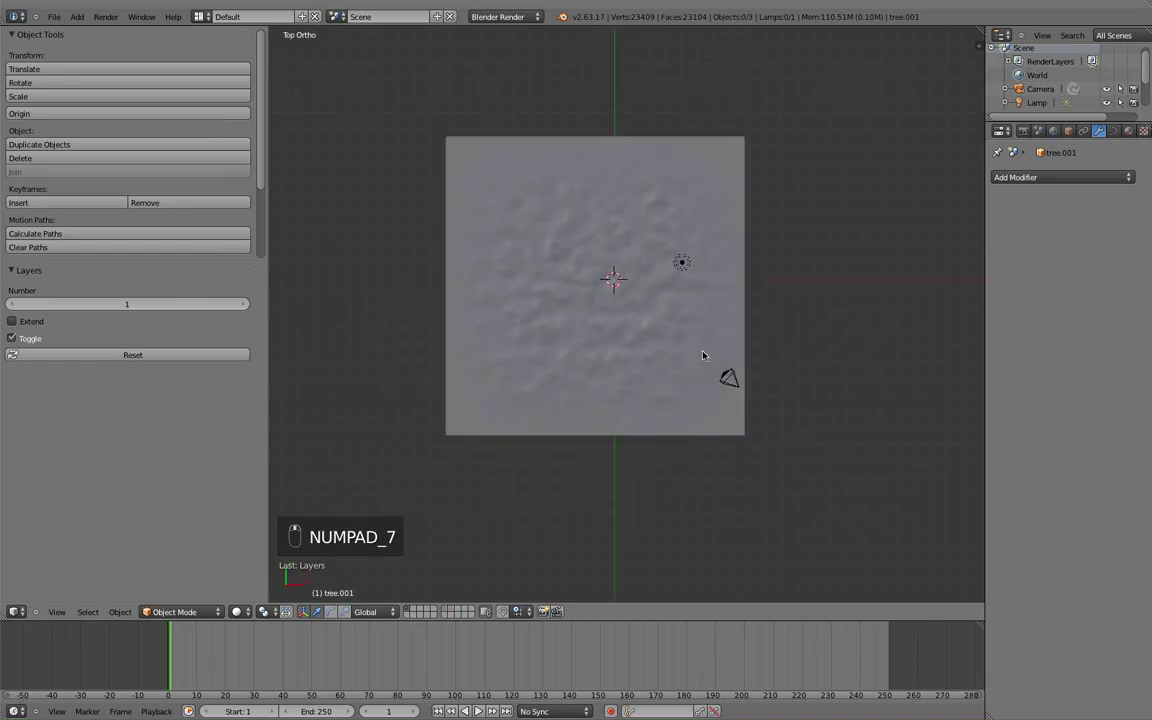
{"action": "scroll", "coordinate": [706, 340], "scroll_direction": "up", "scroll_amount": 4}
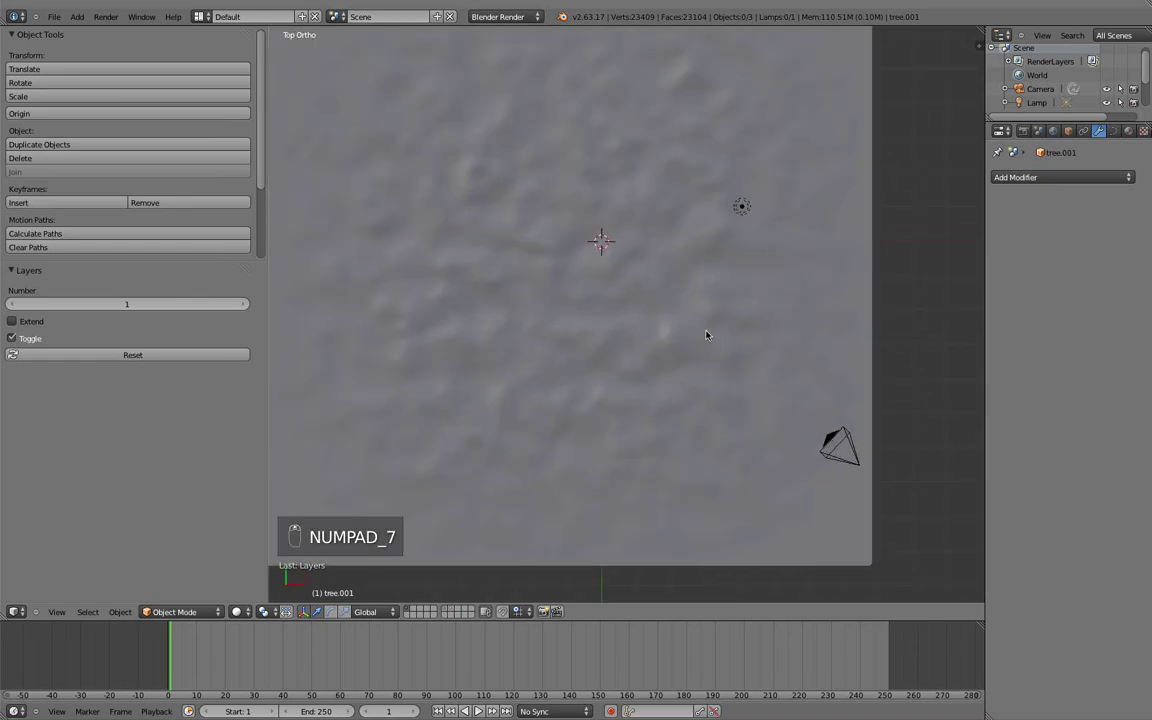
Add a BIG_TREE group instance and slide it along X toward the plane's edge.
{"action": "key", "text": "shift+a"}
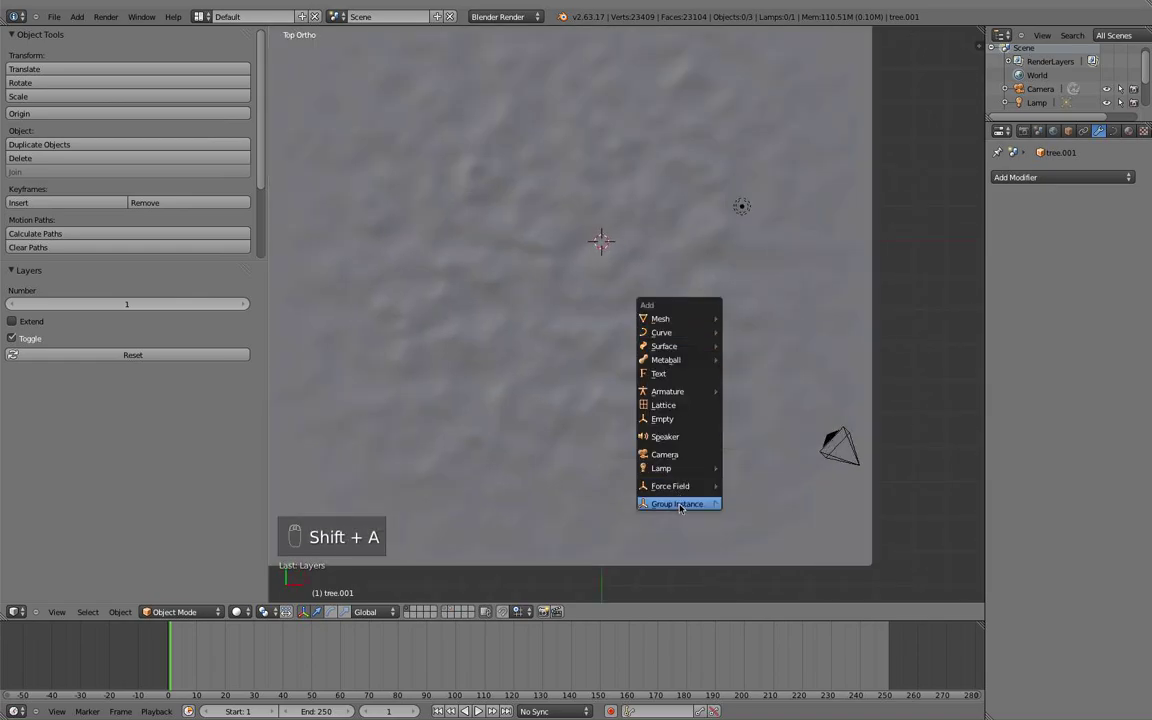
{"action": "mouse_move", "coordinate": [678, 504]}
{"action": "left_click", "coordinate": [741, 507]}
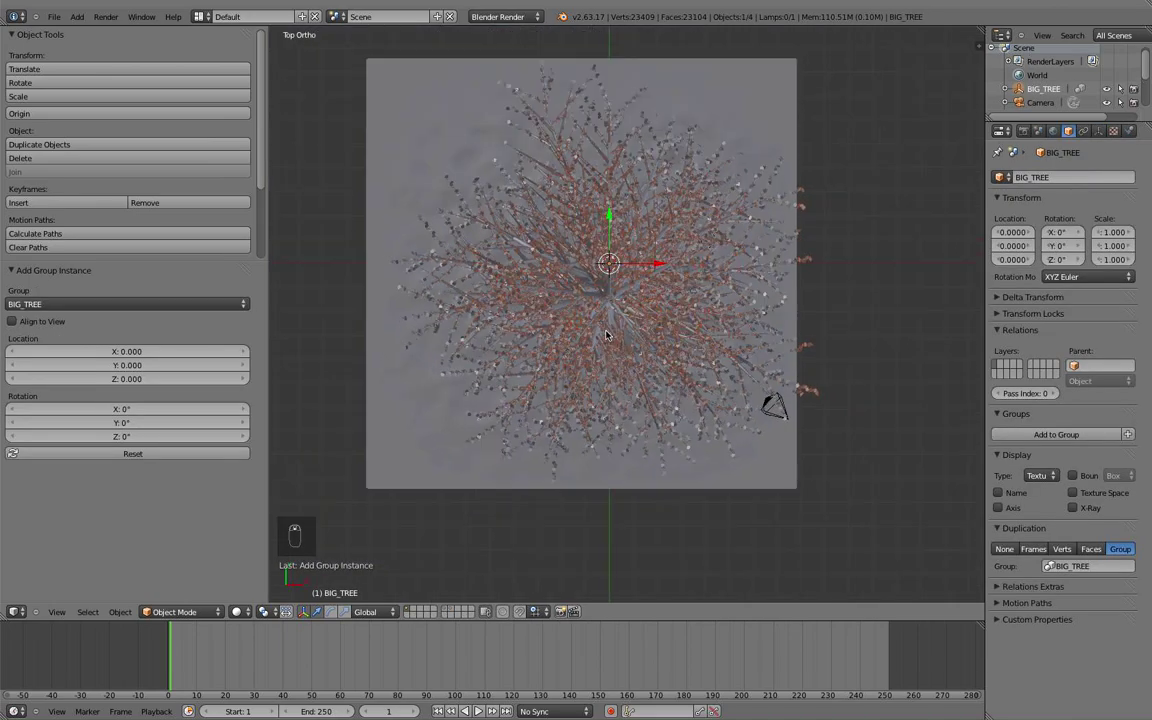
{"action": "mouse_move", "coordinate": [680, 420]}
{"action": "middle_mouse_down"}
{"action": "mouse_move", "coordinate": [624, 208]}
{"action": "mouse_move", "coordinate": [622, 415]}
{"action": "middle_mouse_up"}
{"action": "scroll", "coordinate": [622, 415], "scroll_direction": "up", "scroll_amount": 1}
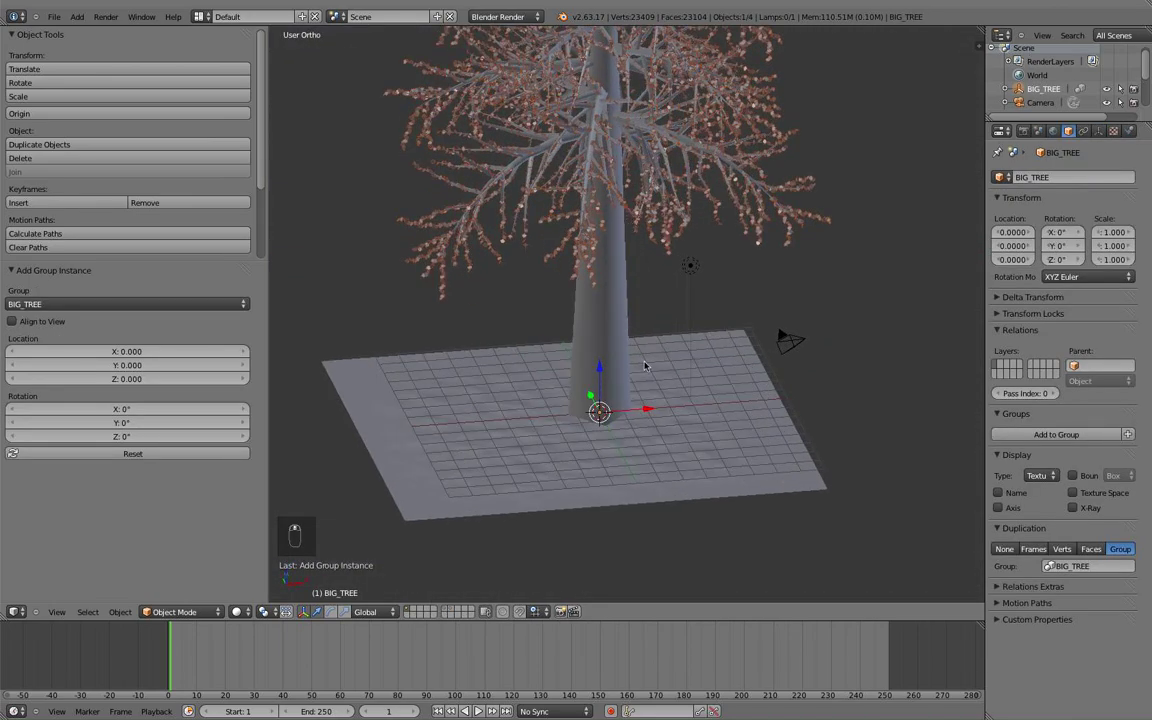
{"action": "left_click_drag", "start_coordinate": [626, 416], "coordinate": [787, 389]}
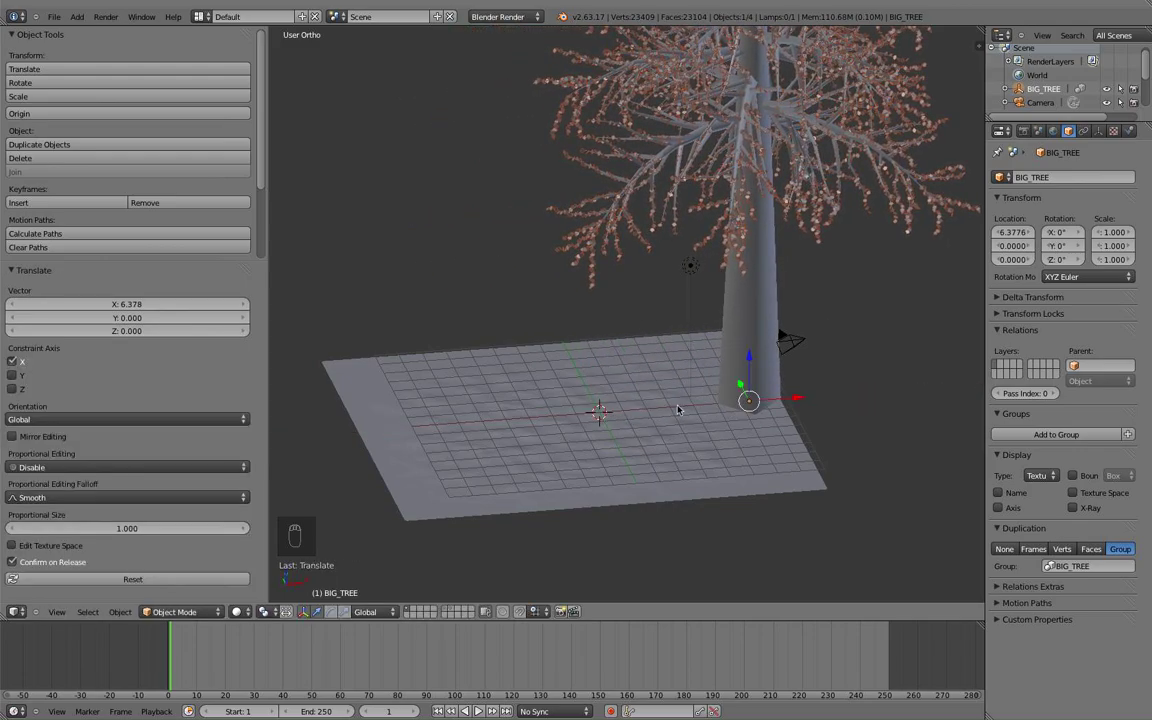
Add a SMALL_TREE group instance at the centre and deselect it.
{"action": "key", "text": "shift+a"}
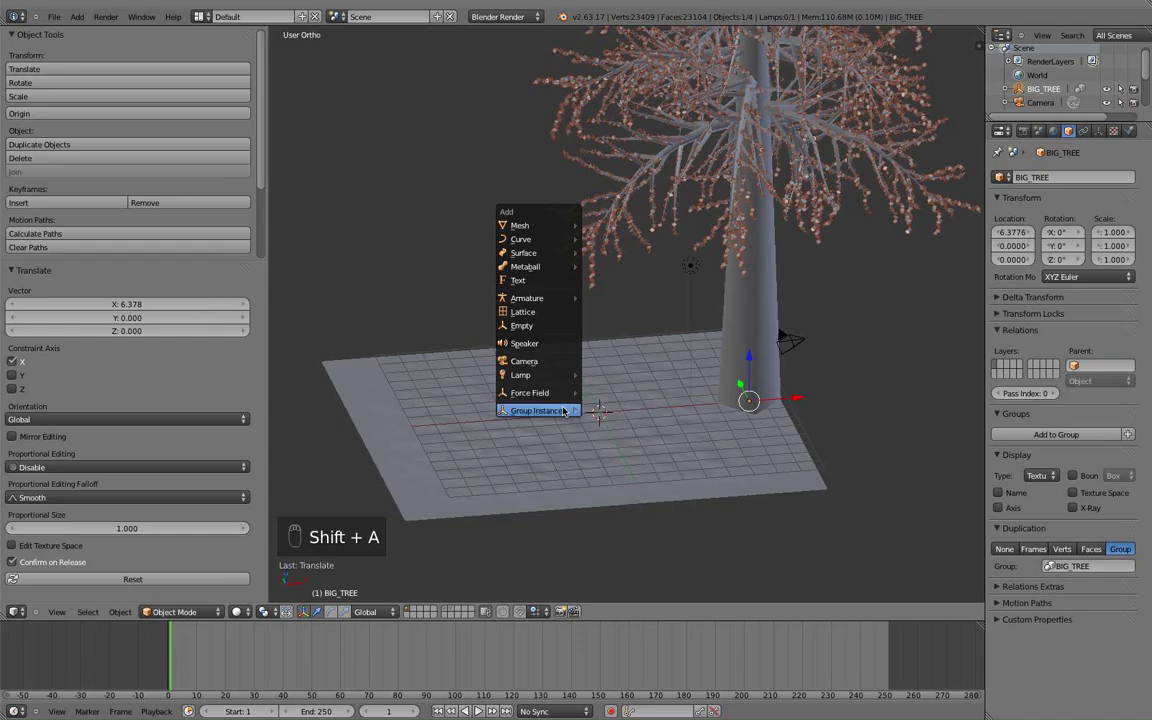
{"action": "mouse_move", "coordinate": [538, 410]}
{"action": "left_click", "coordinate": [607, 426]}
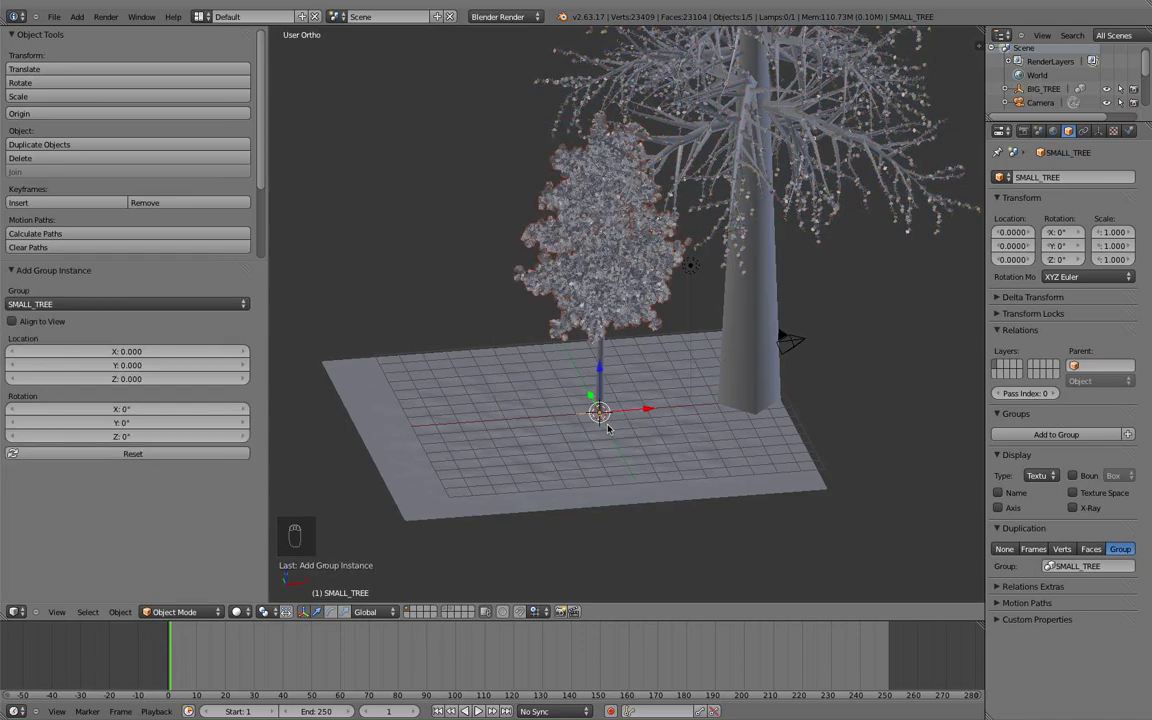
{"action": "key", "text": "a"}
{"action": "scroll", "coordinate": [615, 418], "scroll_direction": "up", "scroll_amount": 2}
{"action": "scroll", "coordinate": [615, 418], "scroll_direction": "down", "scroll_amount": 3}
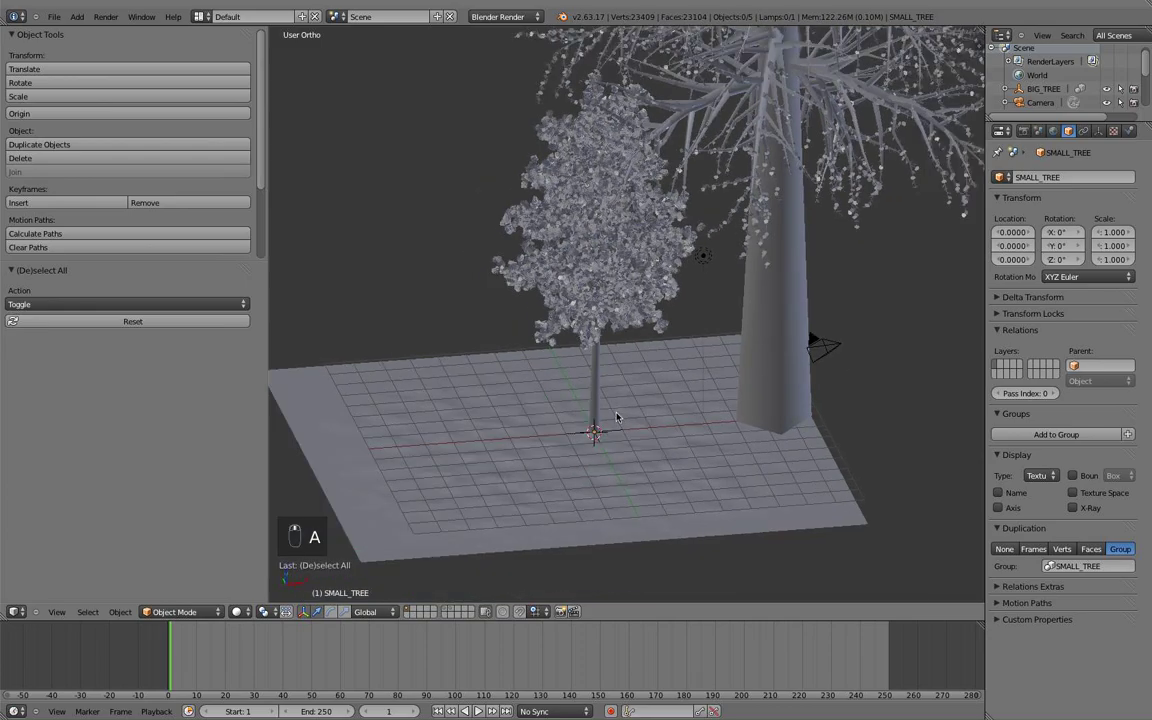
{"action": "mouse_move", "coordinate": [615, 418]}
{"action": "middle_mouse_down"}
{"action": "mouse_move", "coordinate": [612, 278]}
{"action": "mouse_move", "coordinate": [615, 410]}
{"action": "middle_mouse_up"}
{"action": "scroll", "coordinate": [612, 283], "scroll_direction": "up", "scroll_amount": 2}
{"action": "scroll", "coordinate": [615, 410], "scroll_direction": "down", "scroll_amount": 1}
{"action": "scroll", "coordinate": [615, 410], "scroll_direction": "up", "scroll_amount": 1}
{"action": "scroll", "coordinate": [617, 404], "scroll_direction": "down", "scroll_amount": 2}
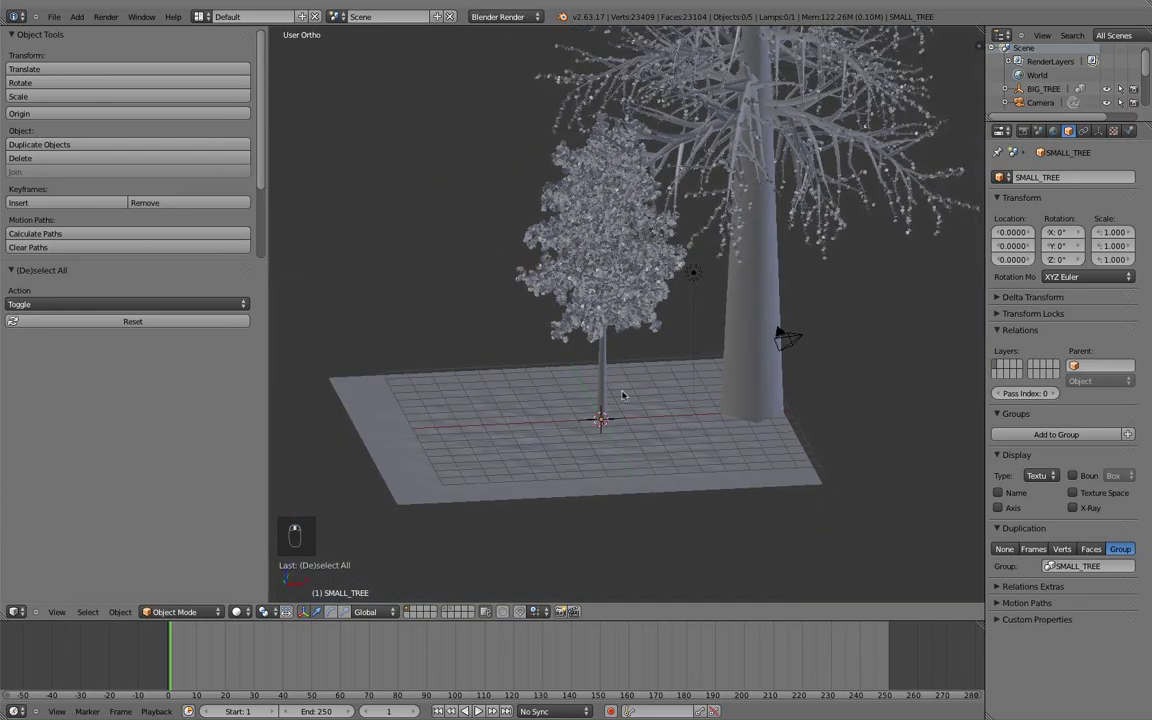
{"action": "middle_click_drag", "start_coordinate": [689, 267], "coordinate": [666, 414]}
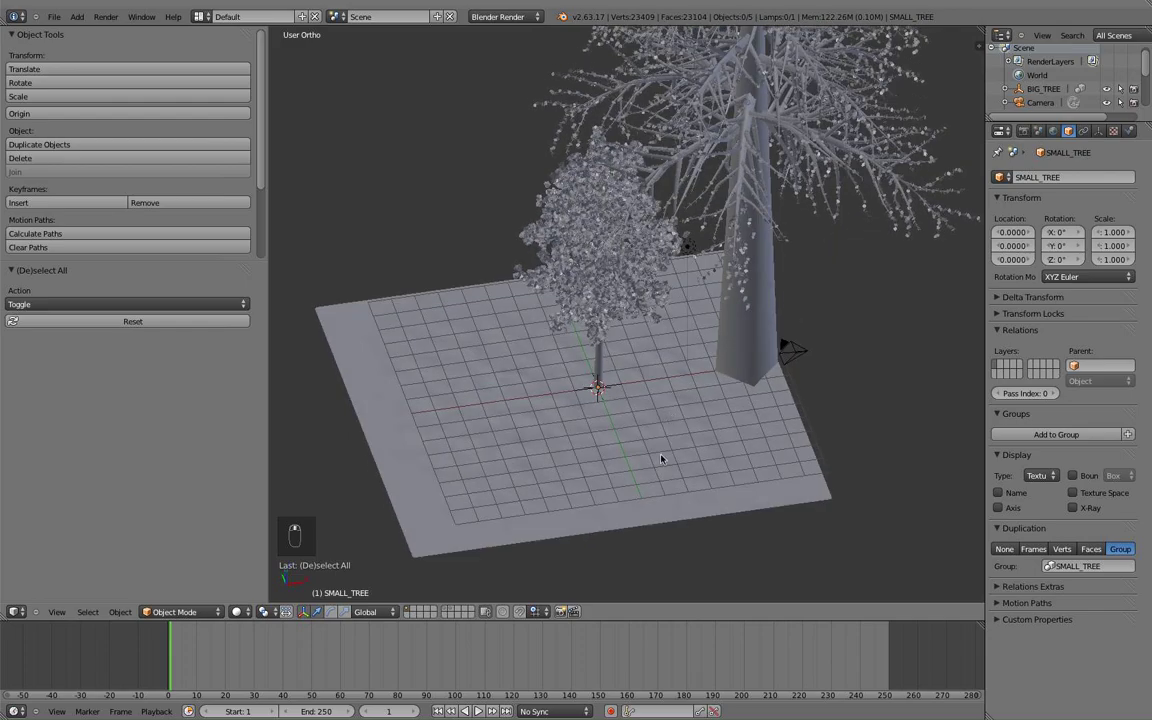
Scale the Landscape plane up about 4.4 times.
{"action": "right_click", "coordinate": [660, 457]}
{"action": "key", "text": "s"}
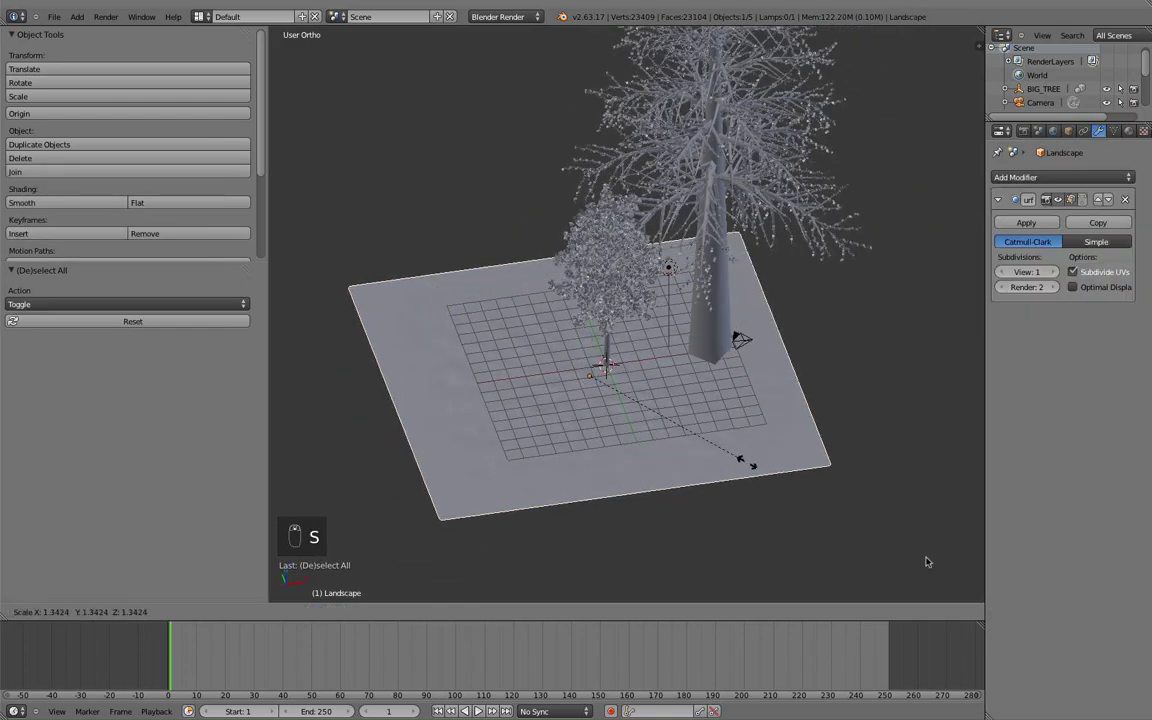
{"action": "left_click", "coordinate": [1015, 556]}
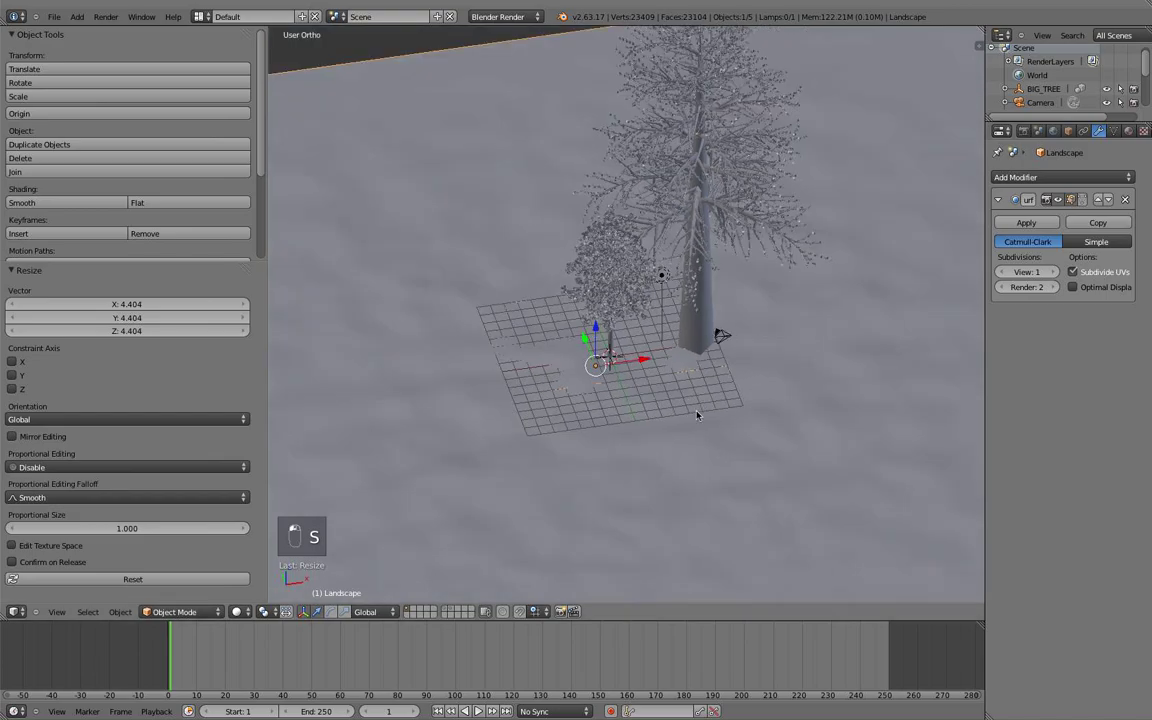
{"action": "scroll", "coordinate": [626, 369], "scroll_direction": "down", "scroll_amount": 3}
{"action": "scroll", "coordinate": [668, 405], "scroll_direction": "up", "scroll_amount": 2}
{"action": "scroll", "coordinate": [665, 400], "scroll_direction": "up", "scroll_amount": 3}
{"action": "key", "text": "s"}
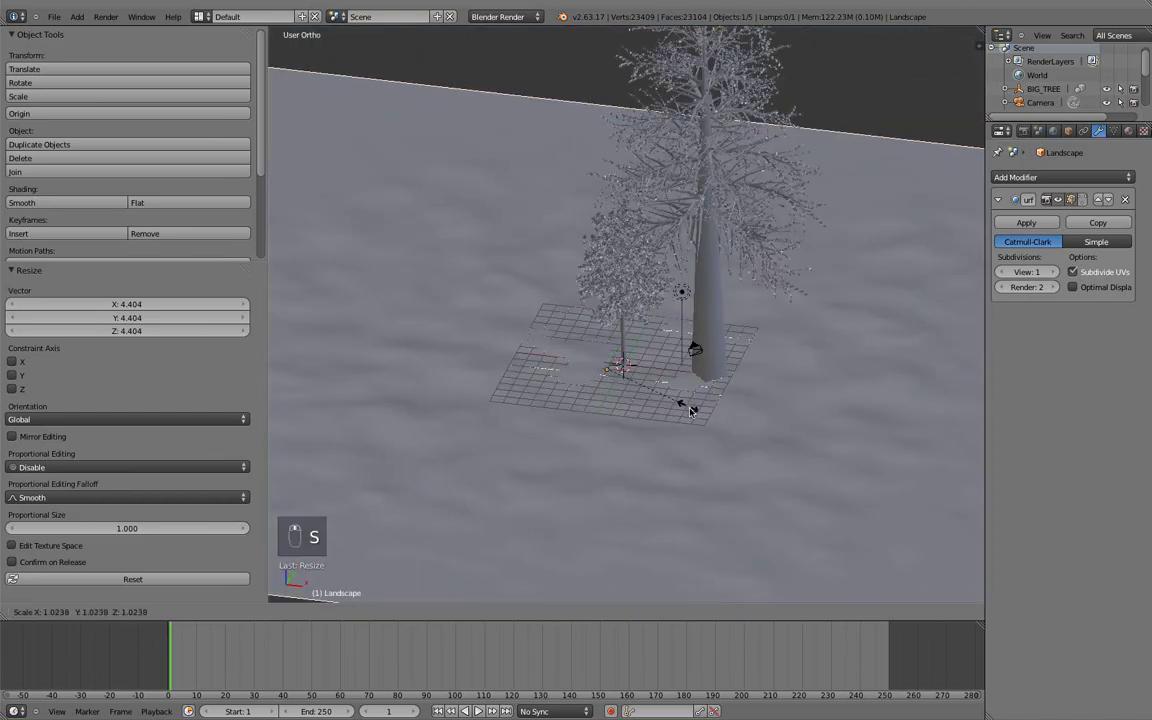
{"action": "left_click", "coordinate": [700, 418]}
{"action": "scroll", "coordinate": [700, 418], "scroll_direction": "up", "scroll_amount": 2}
Deselect everything and select BIG_TREE from an overhead view.
{"action": "key", "text": "a"}
{"action": "mouse_move", "coordinate": [636, 373]}
{"action": "middle_mouse_down"}
{"action": "mouse_move", "coordinate": [670, 362]}
{"action": "mouse_move", "coordinate": [743, 404]}
{"action": "mouse_move", "coordinate": [771, 381]}
{"action": "mouse_move", "coordinate": [758, 342]}
{"action": "mouse_move", "coordinate": [735, 333]}
{"action": "middle_mouse_up"}
{"action": "right_click", "coordinate": [748, 345]}
{"action": "scroll", "coordinate": [735, 333], "scroll_direction": "down", "scroll_amount": 1}
{"action": "scroll", "coordinate": [717, 336], "scroll_direction": "down", "scroll_amount": 2}
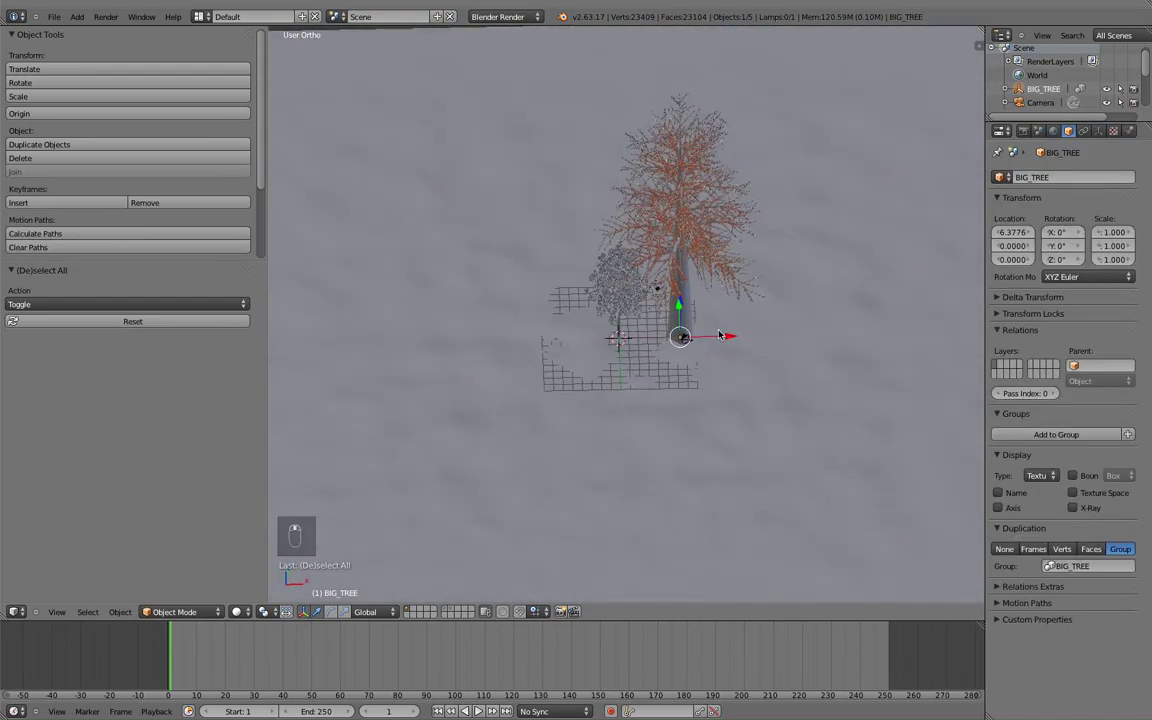
{"action": "scroll", "coordinate": [717, 333], "scroll_direction": "down", "scroll_amount": 2}
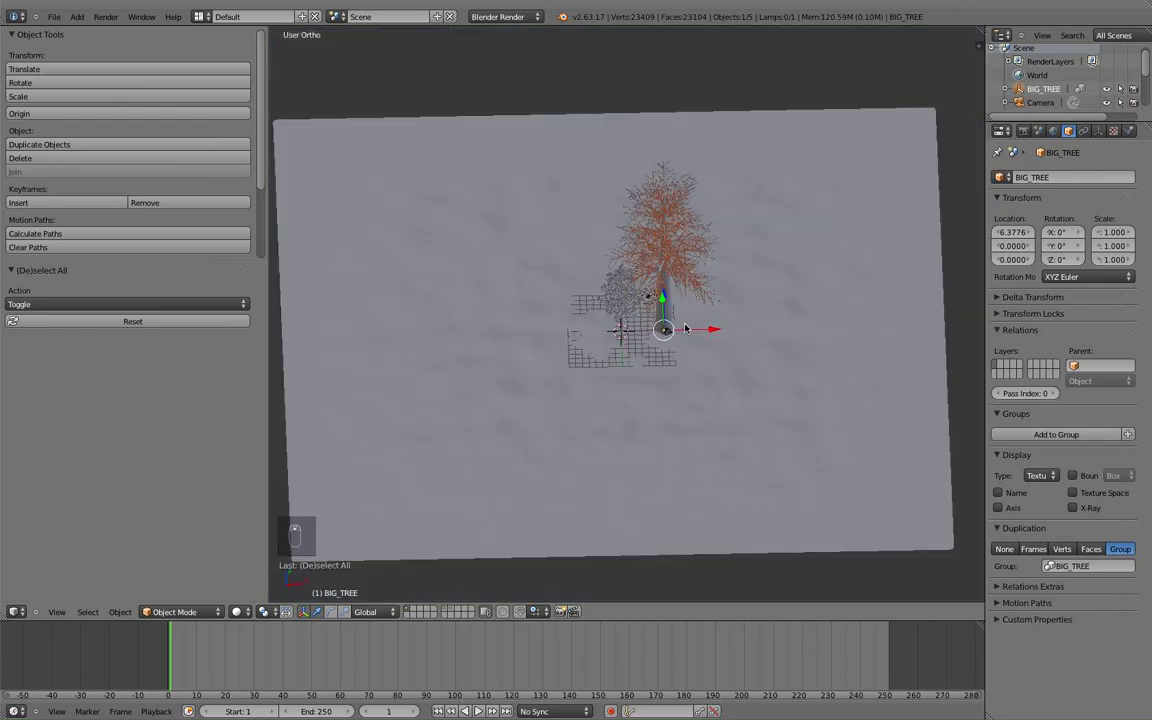
{"action": "scroll", "coordinate": [685, 328], "scroll_direction": "up", "scroll_amount": 1}
{"action": "scroll", "coordinate": [687, 327], "scroll_direction": "up", "scroll_amount": 1}
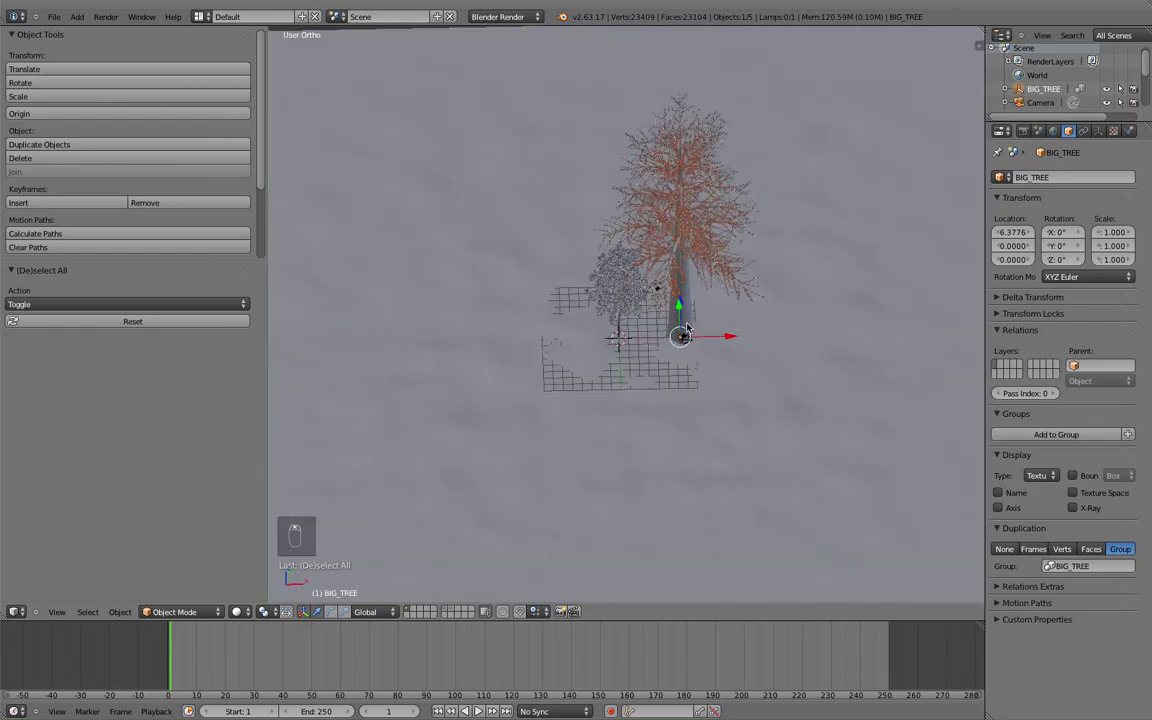
In top view, move BIG_TREE to the plane's upper right.
{"action": "key", "text": "KP_7"}
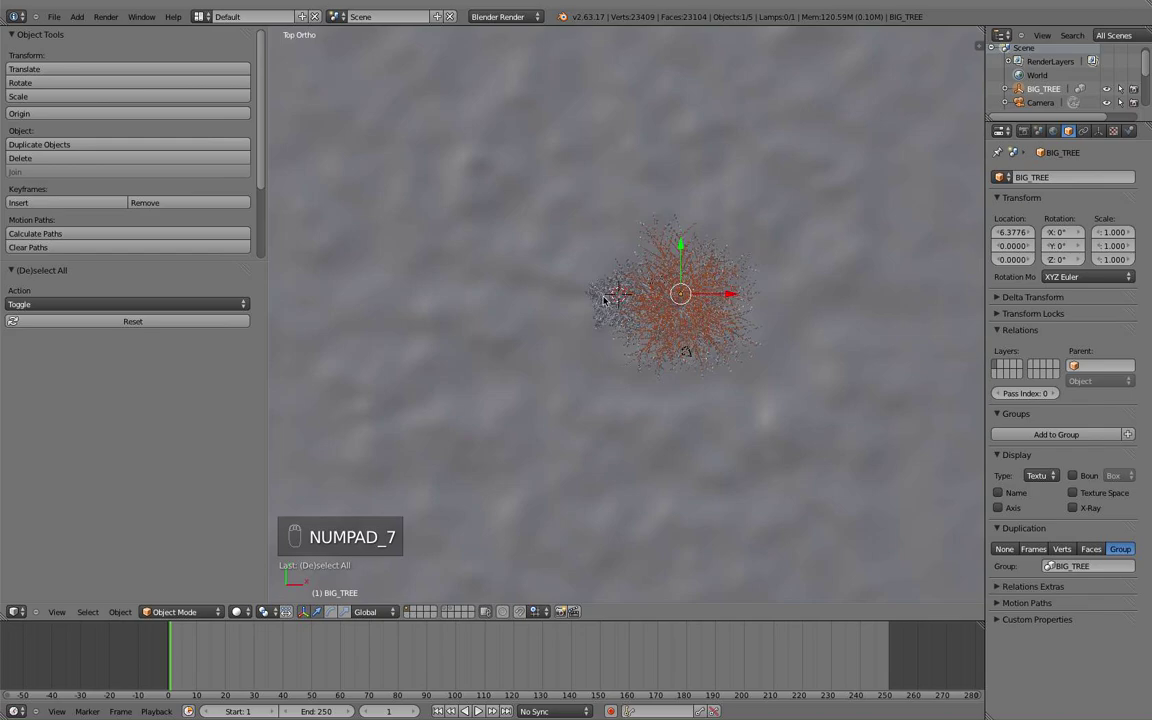
{"action": "scroll", "coordinate": [625, 293], "scroll_direction": "down", "scroll_amount": 1}
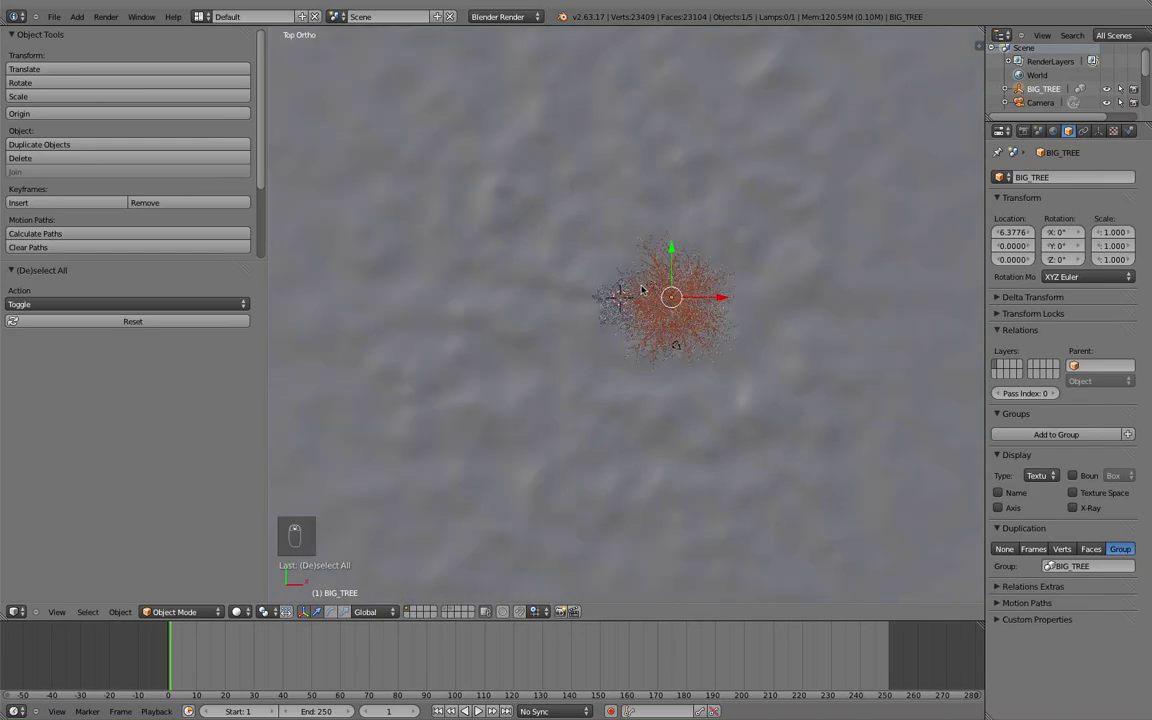
{"action": "scroll", "coordinate": [640, 290], "scroll_direction": "down", "scroll_amount": 1}
{"action": "key", "text": "g"}
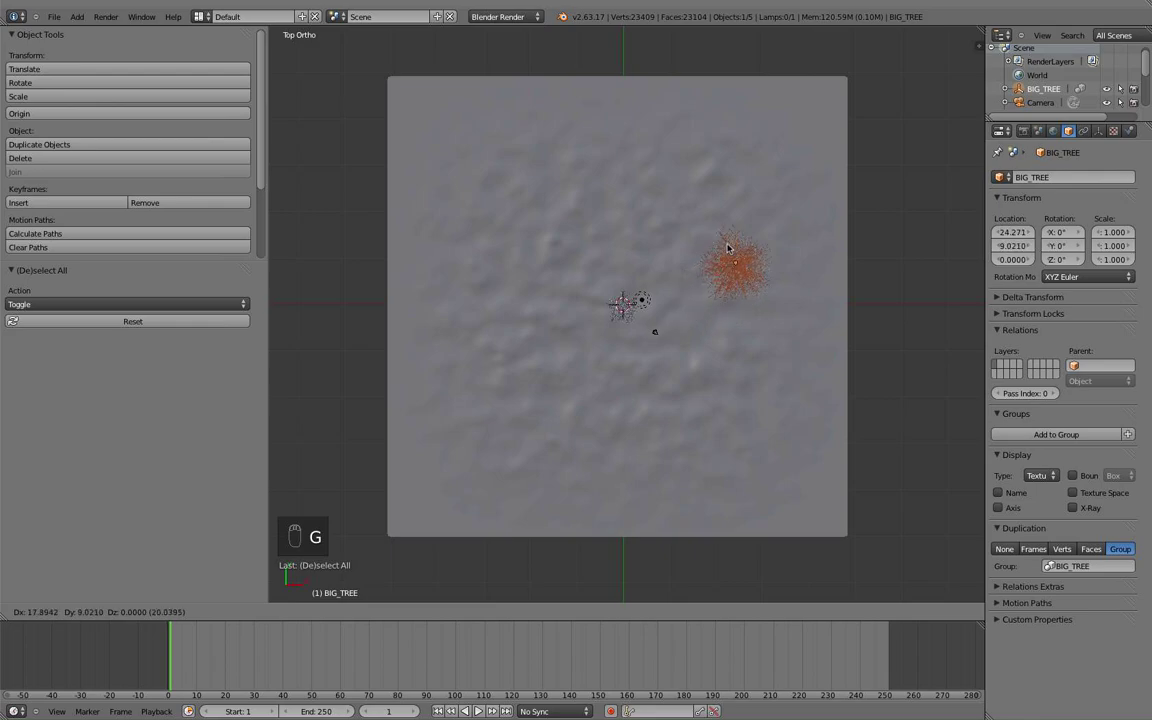
{"action": "left_click", "coordinate": [733, 237]}
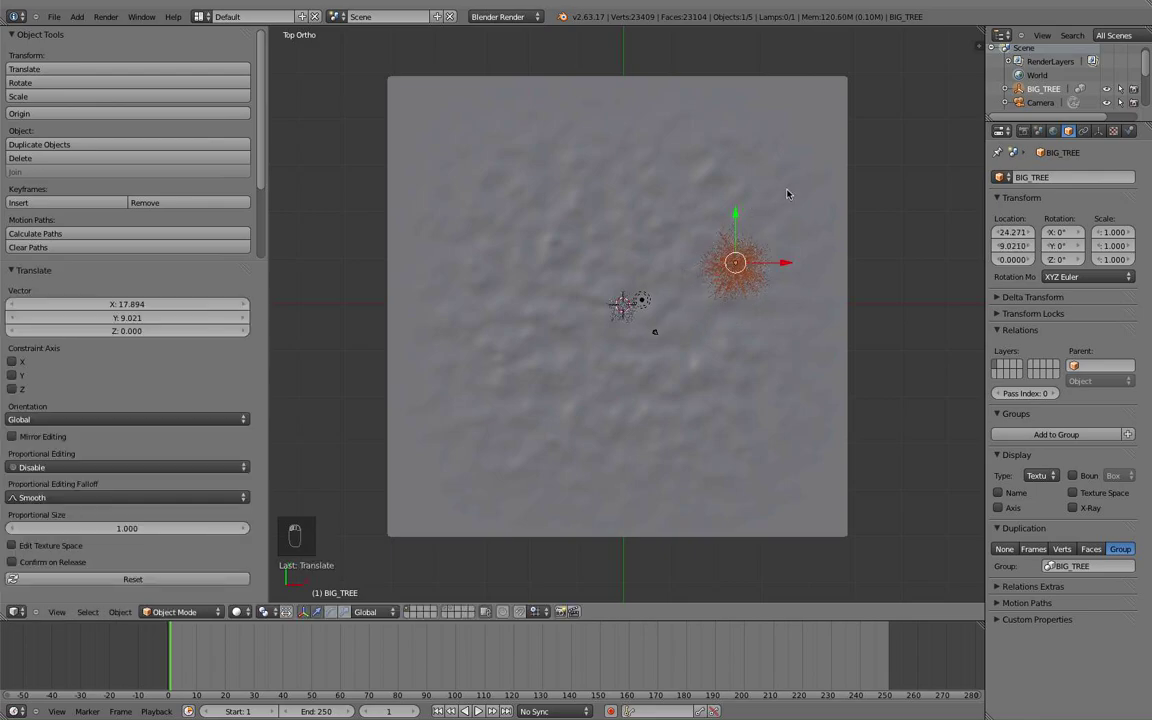
Place seven BIG_TREE copies around the ring's top, left, bottom and lower right.
{"action": "key", "text": "shift+d"}
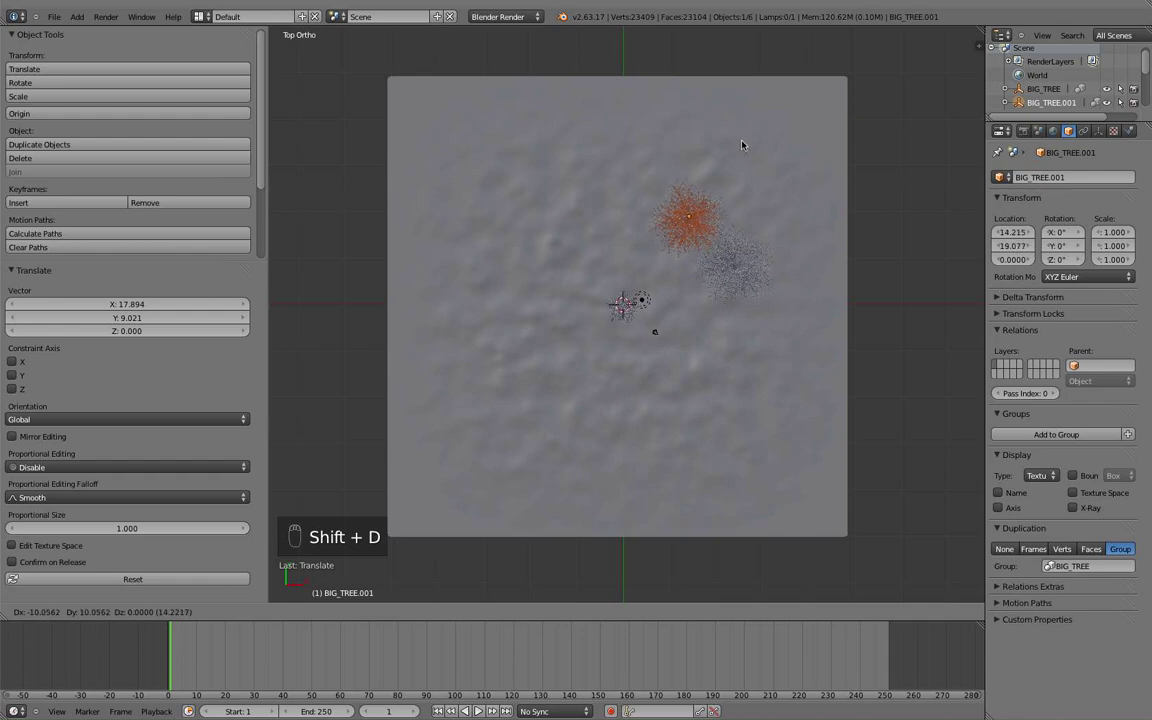
{"action": "left_click", "coordinate": [742, 145]}
{"action": "key", "text": "shift+d"}
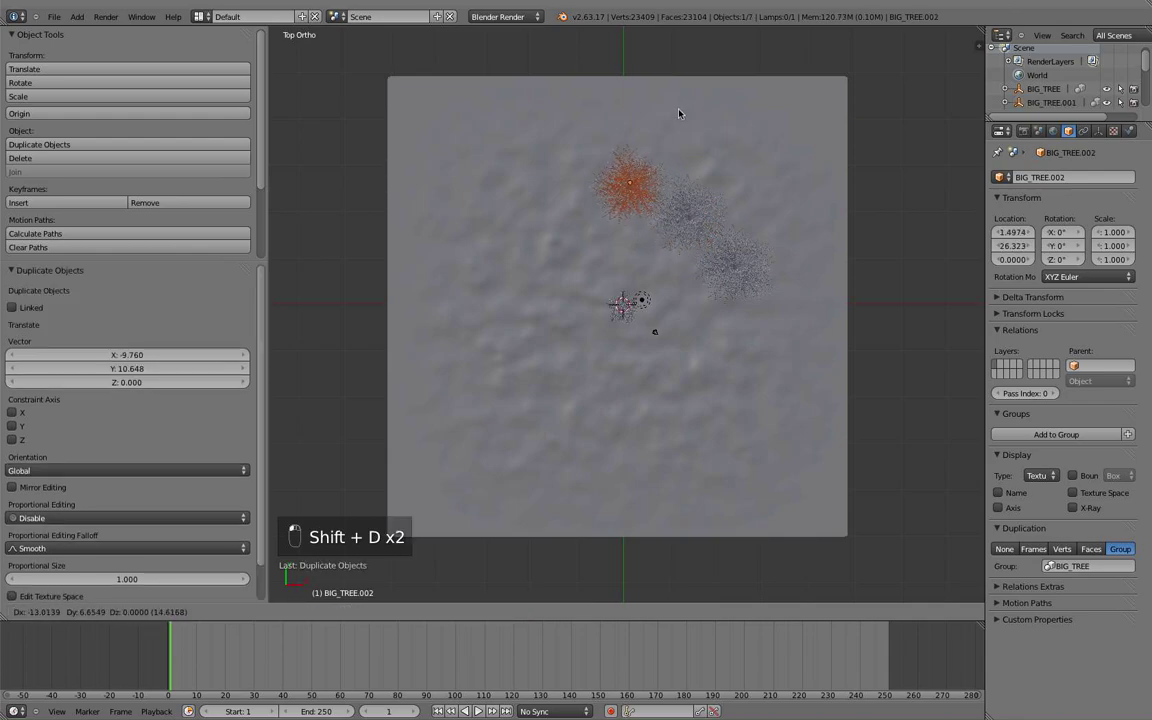
{"action": "left_click", "coordinate": [674, 110]}
{"action": "key", "text": "shift+d"}
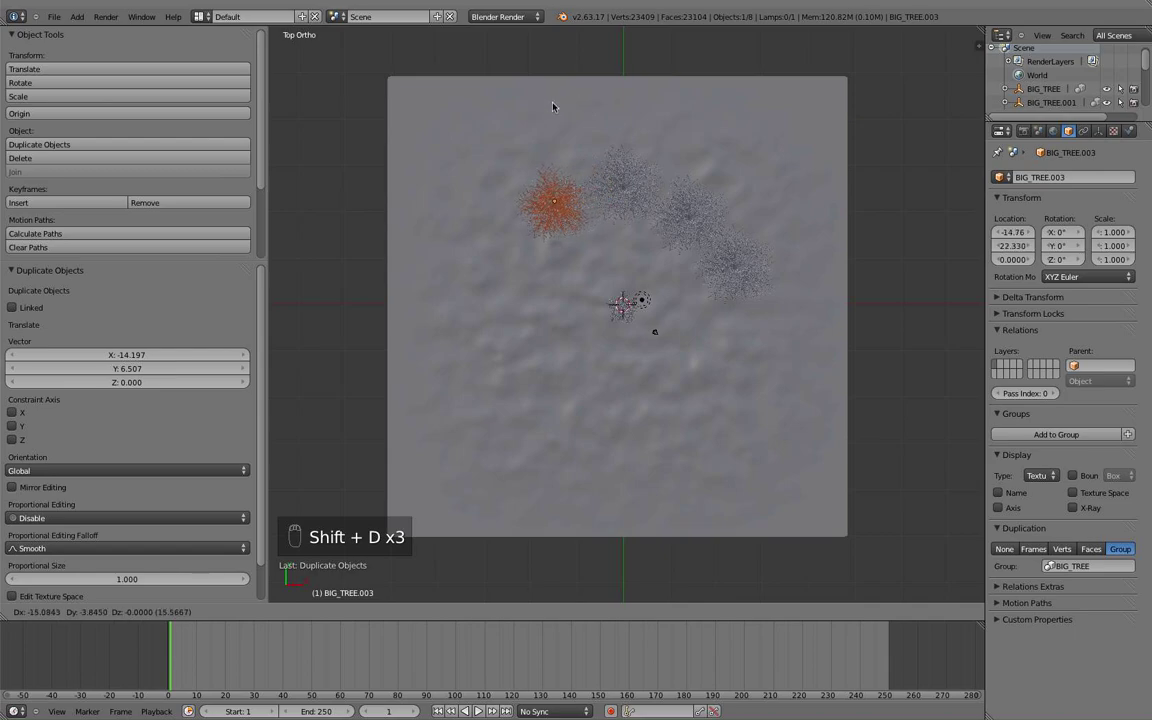
{"action": "left_click", "coordinate": [552, 107]}
{"action": "key", "text": "shift+d"}
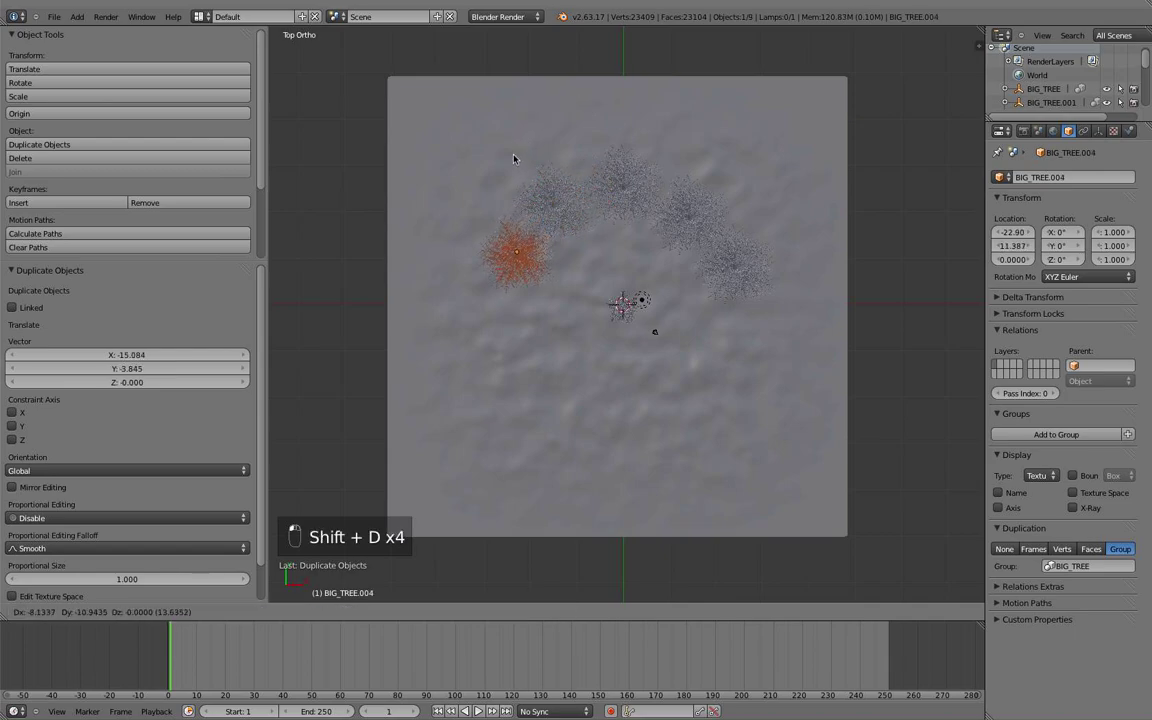
{"action": "left_click", "coordinate": [514, 158]}
{"action": "key", "text": "shift+d"}
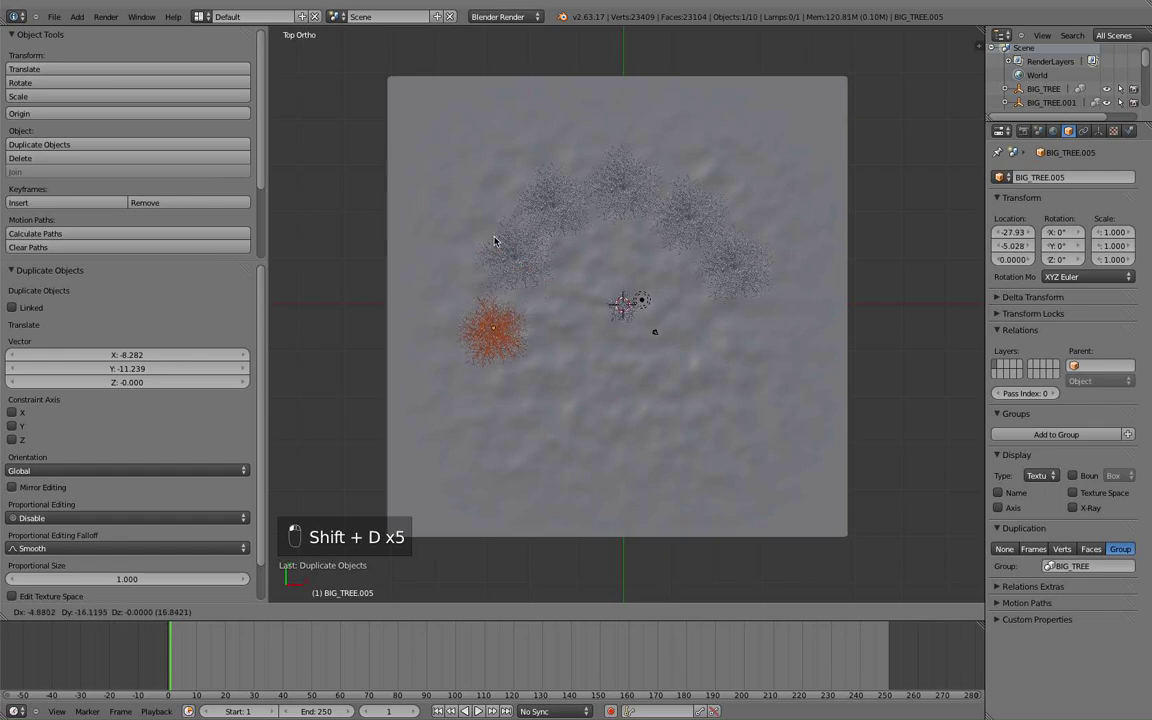
{"action": "left_click", "coordinate": [504, 237]}
{"action": "key", "text": "shift+d"}
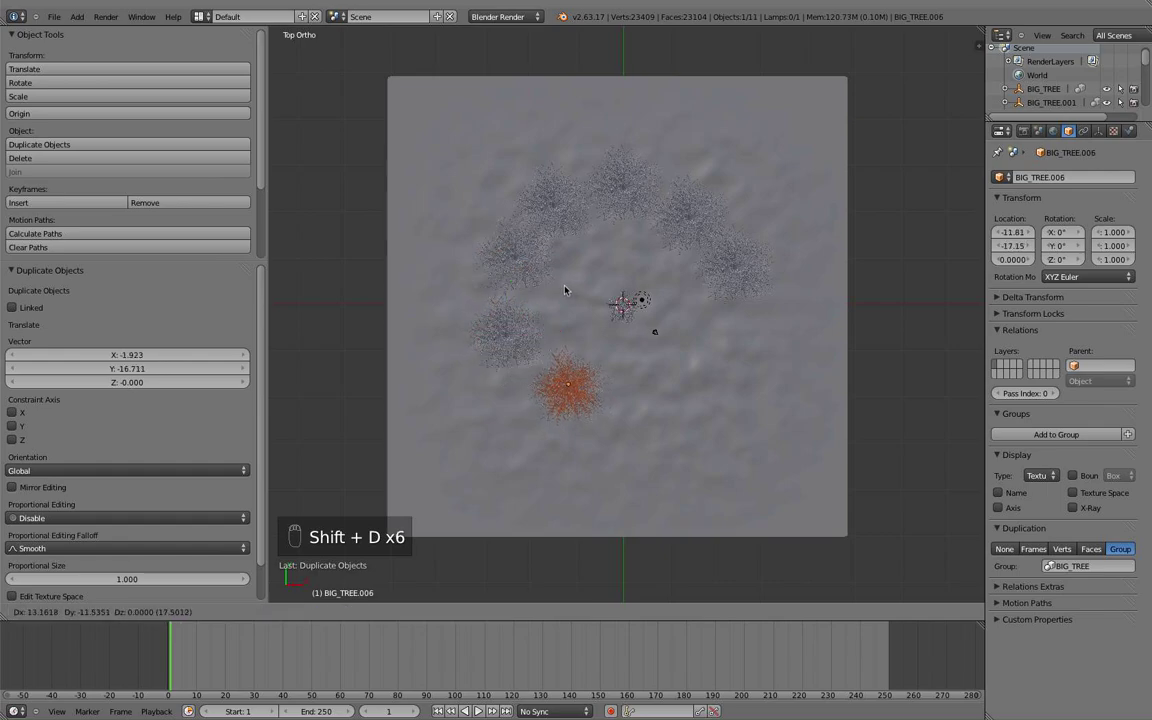
{"action": "left_click", "coordinate": [560, 295]}
{"action": "key", "text": "shift+d"}
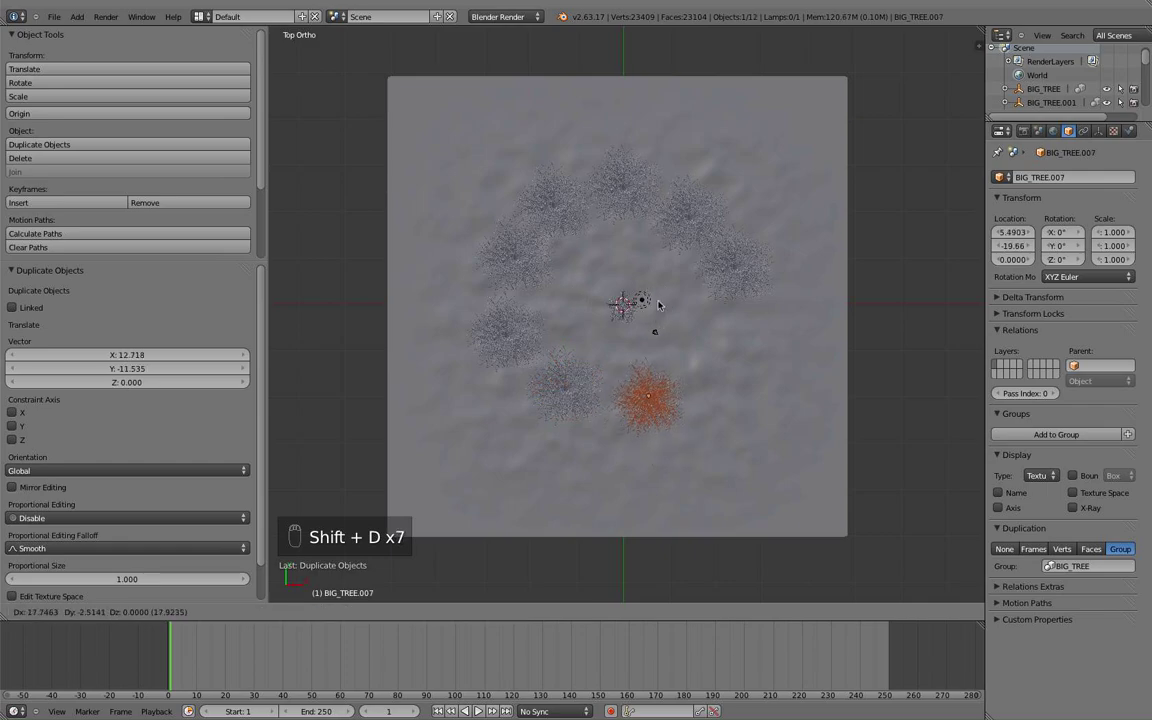
{"action": "left_click", "coordinate": [659, 305]}
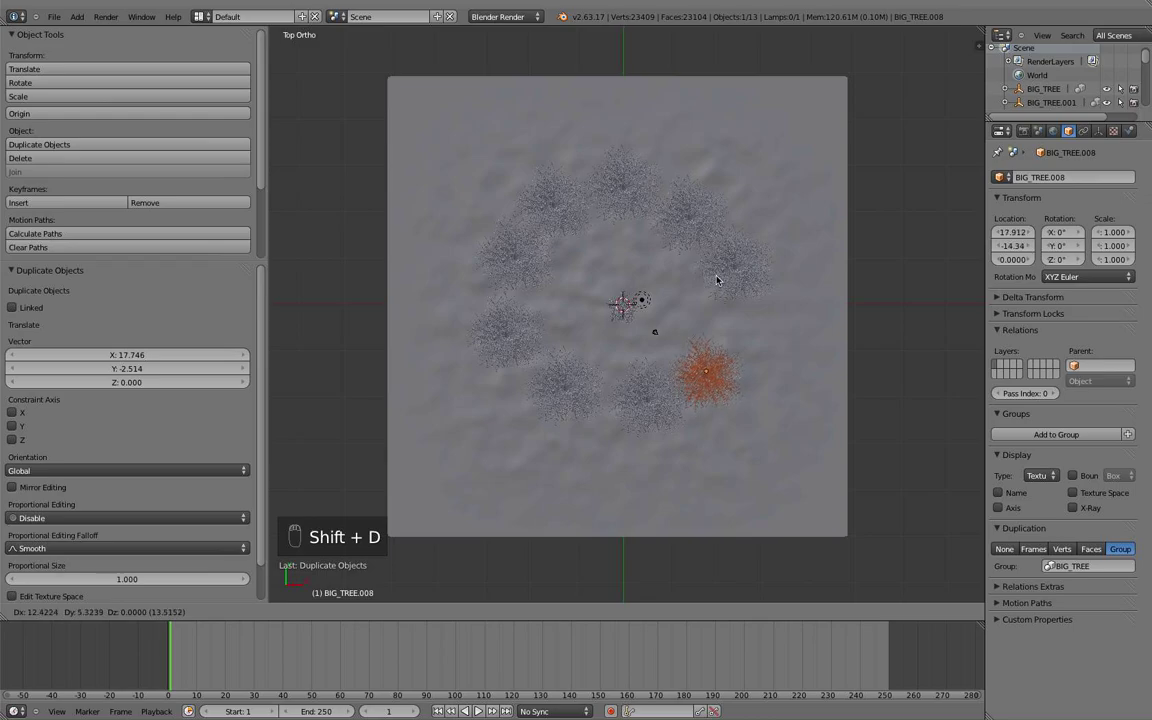
Close the ring's right side and add outer BIG_TREE copies, up to BIG_TREE.015.
{"action": "left_click", "coordinate": [715, 285]}
{"action": "key", "text": "shift+d"}
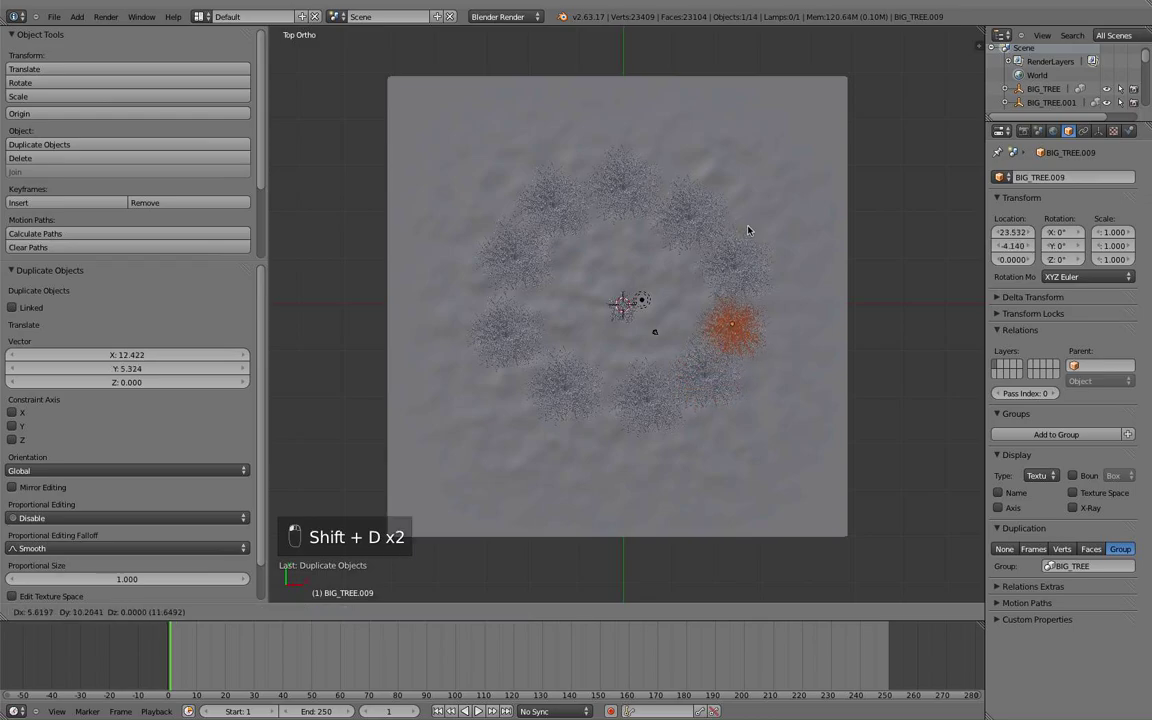
{"action": "left_click", "coordinate": [750, 231]}
{"action": "key", "text": "shift+d"}
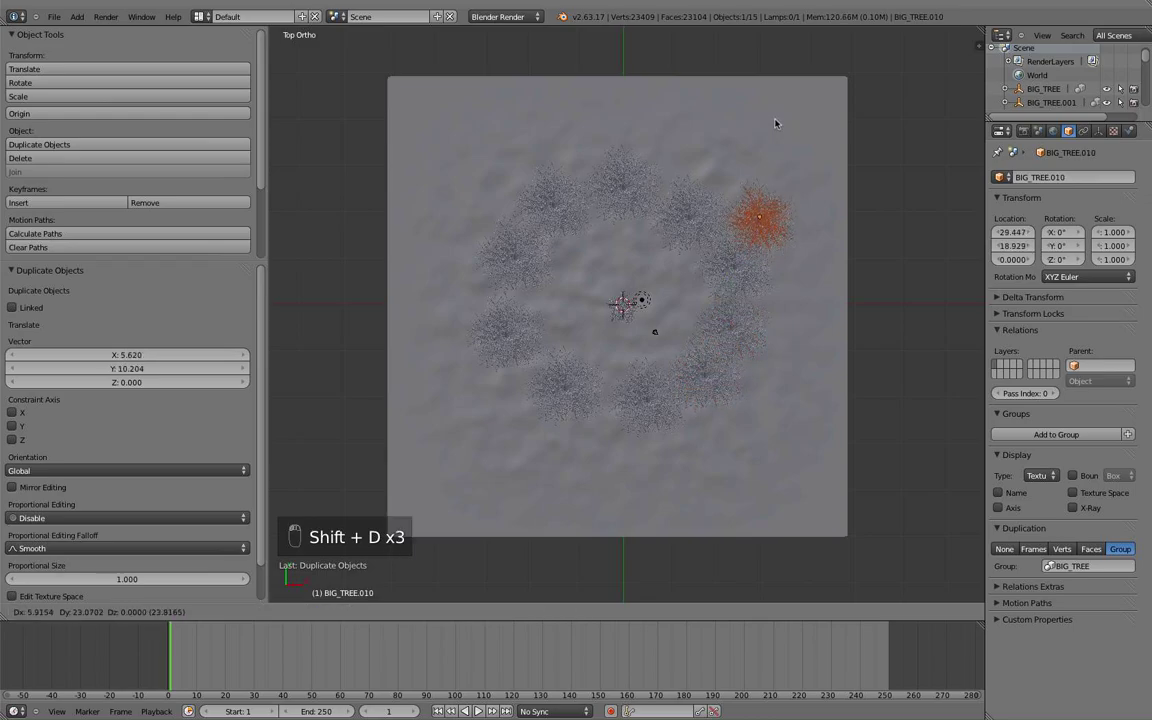
{"action": "left_click", "coordinate": [775, 122]}
{"action": "key", "text": "shift+d"}
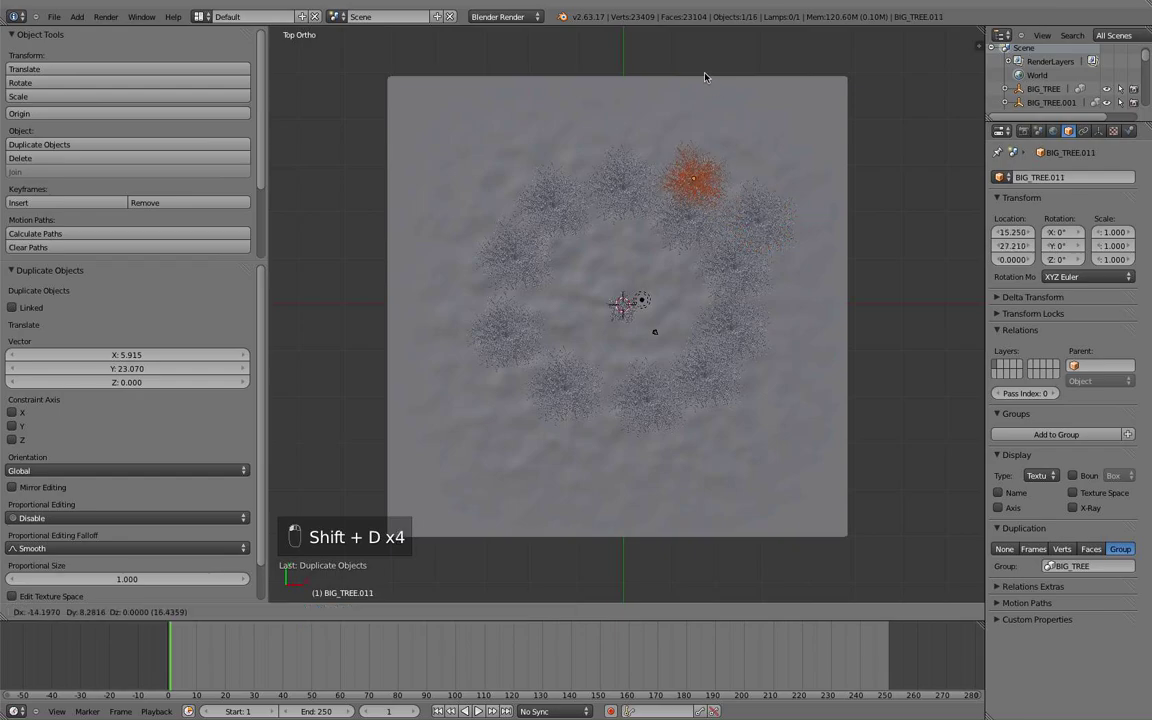
{"action": "left_click", "coordinate": [612, 66]}
{"action": "key", "text": "shift+d"}
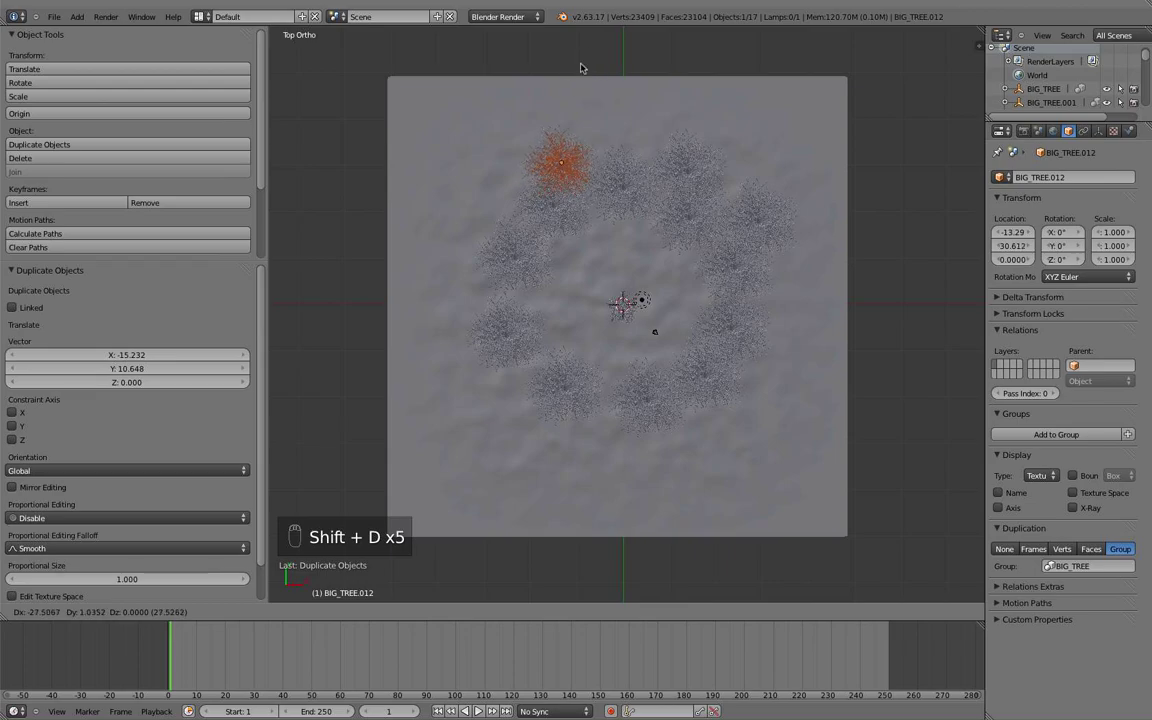
{"action": "left_click", "coordinate": [583, 67]}
{"action": "key", "text": "shift+d"}
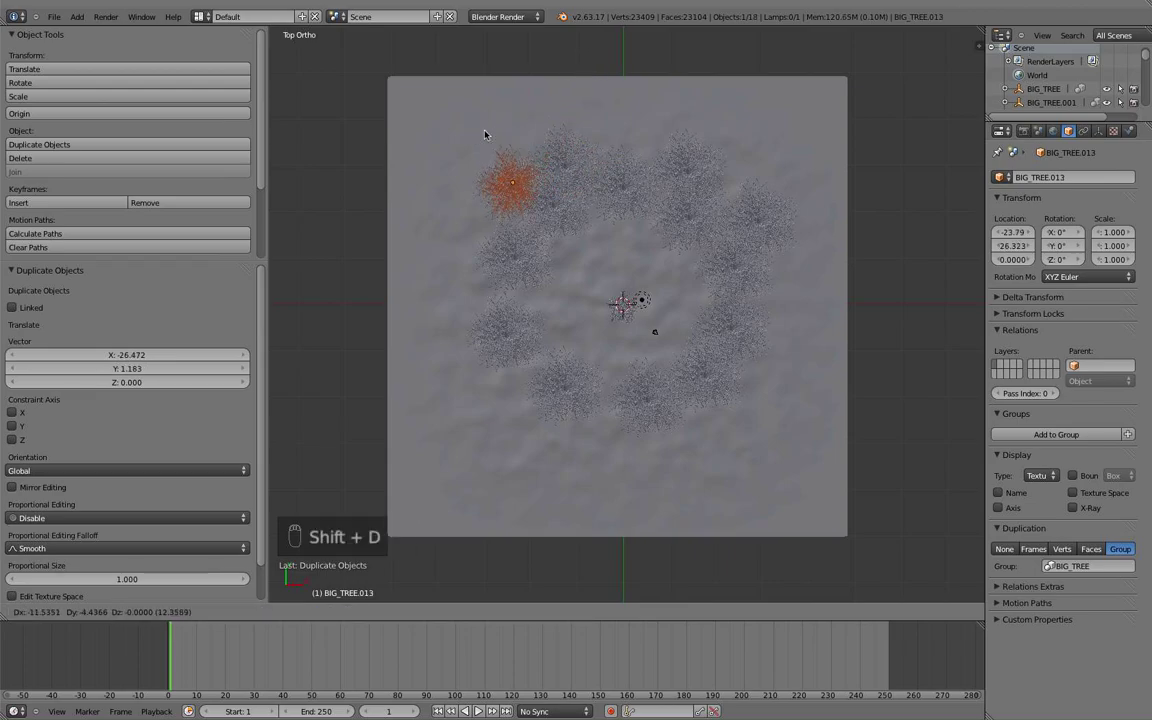
{"action": "left_click", "coordinate": [483, 135]}
{"action": "key", "text": "shift+d"}
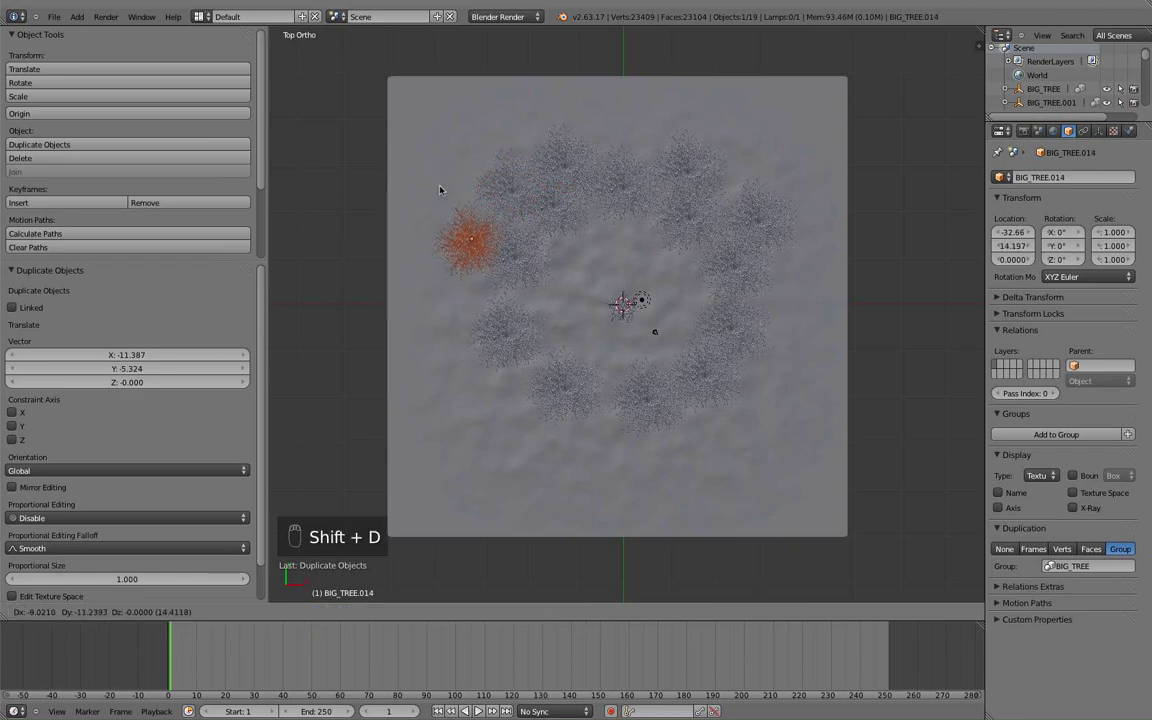
{"action": "left_click", "coordinate": [433, 178]}
{"action": "key", "text": "shift+d"}
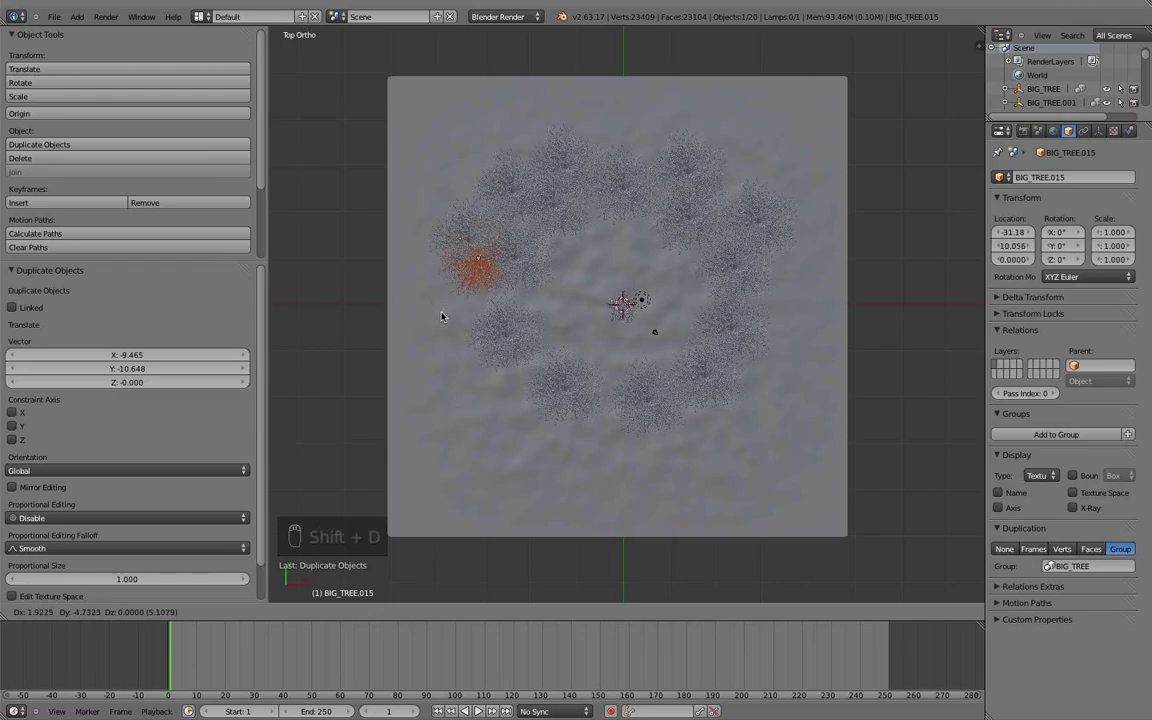
{"action": "left_click", "coordinate": [432, 328]}
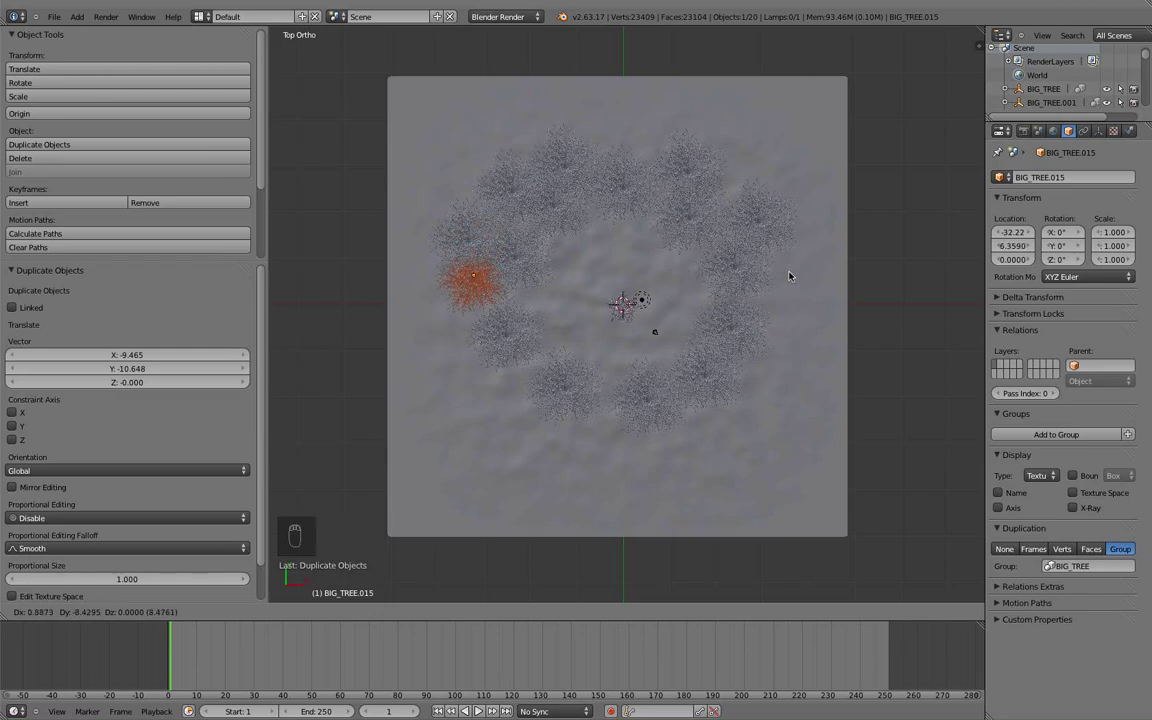
Select SMALL_TREE at the ring's centre and tilt the view to see it at an angle.
{"action": "scroll", "coordinate": [650, 305], "scroll_direction": "up", "scroll_amount": 1}
{"action": "scroll", "coordinate": [627, 304], "scroll_direction": "down", "scroll_amount": 1}
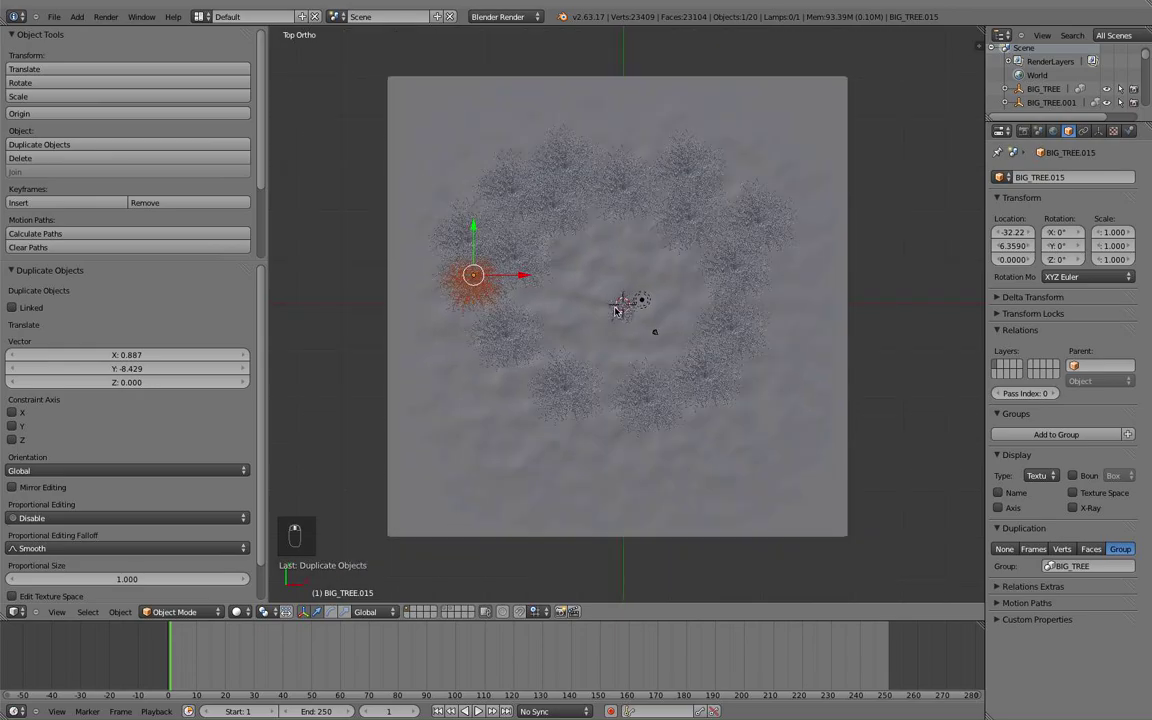
{"action": "scroll", "coordinate": [625, 310], "scroll_direction": "down", "scroll_amount": 1}
{"action": "right_click", "coordinate": [623, 311]}
{"action": "scroll", "coordinate": [623, 310], "scroll_direction": "up", "scroll_amount": 1}
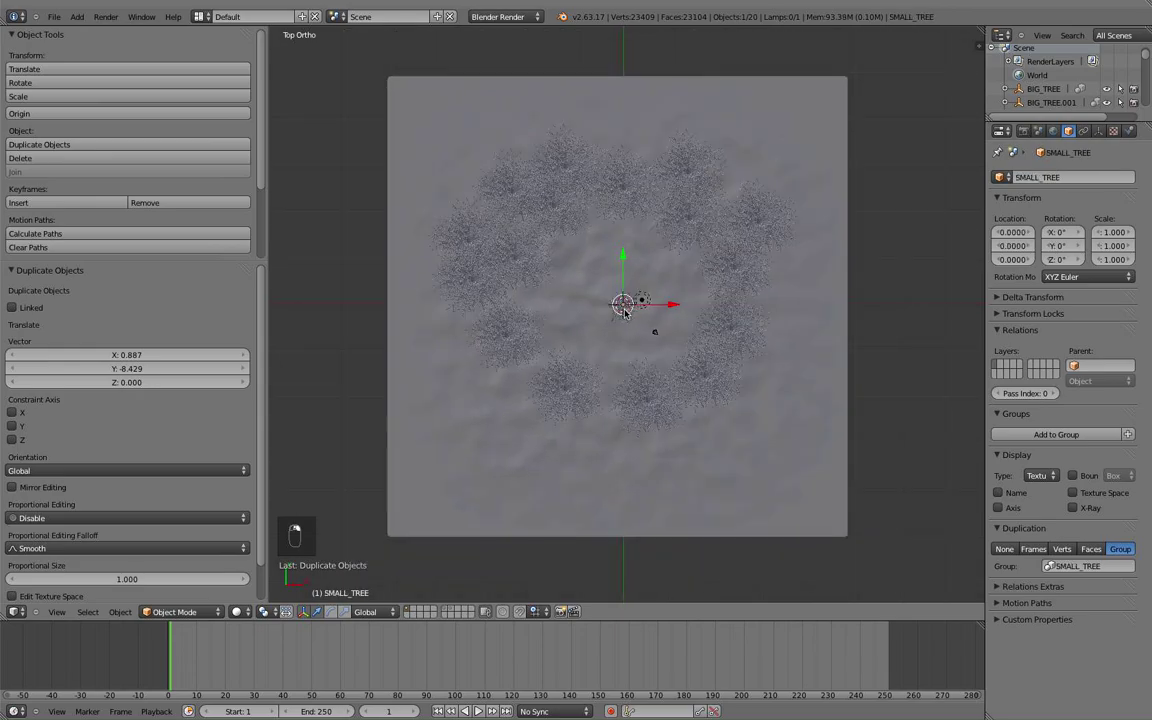
{"action": "scroll", "coordinate": [622, 310], "scroll_direction": "up", "scroll_amount": 1}
{"action": "mouse_move", "coordinate": [623, 311]}
{"action": "middle_mouse_down"}
{"action": "mouse_move", "coordinate": [629, 351]}
{"action": "mouse_move", "coordinate": [627, 268]}
{"action": "middle_mouse_up"}
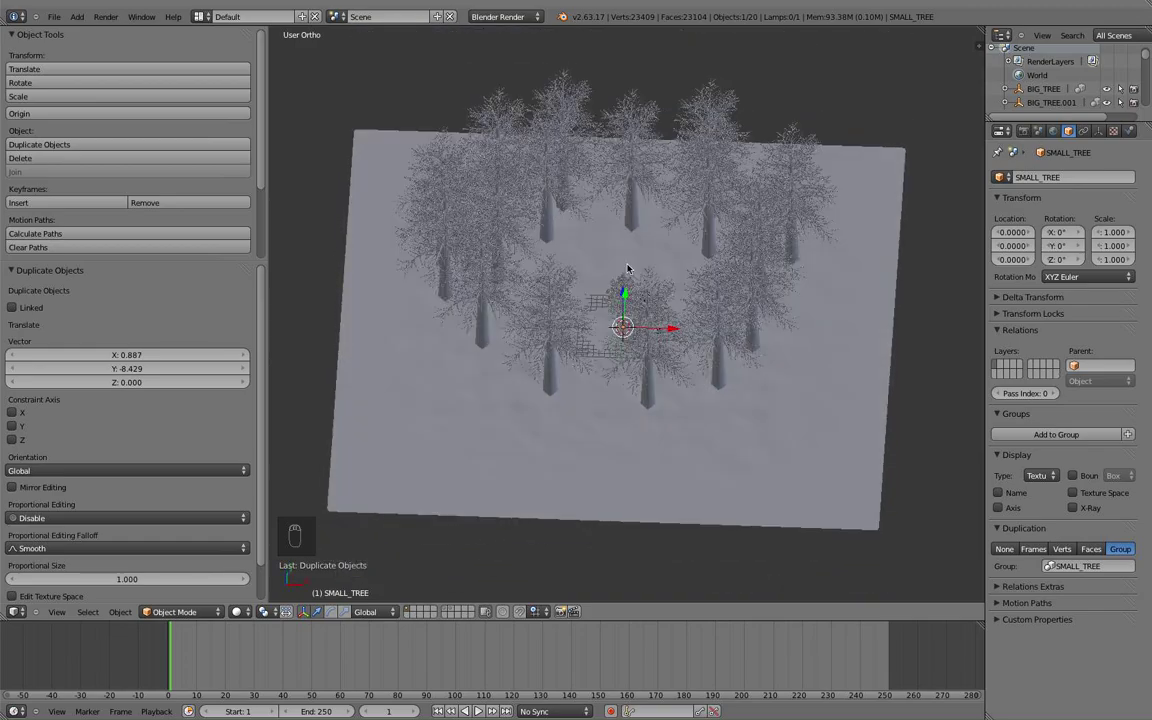
{"action": "scroll", "coordinate": [627, 268], "scroll_direction": "up", "scroll_amount": 1}
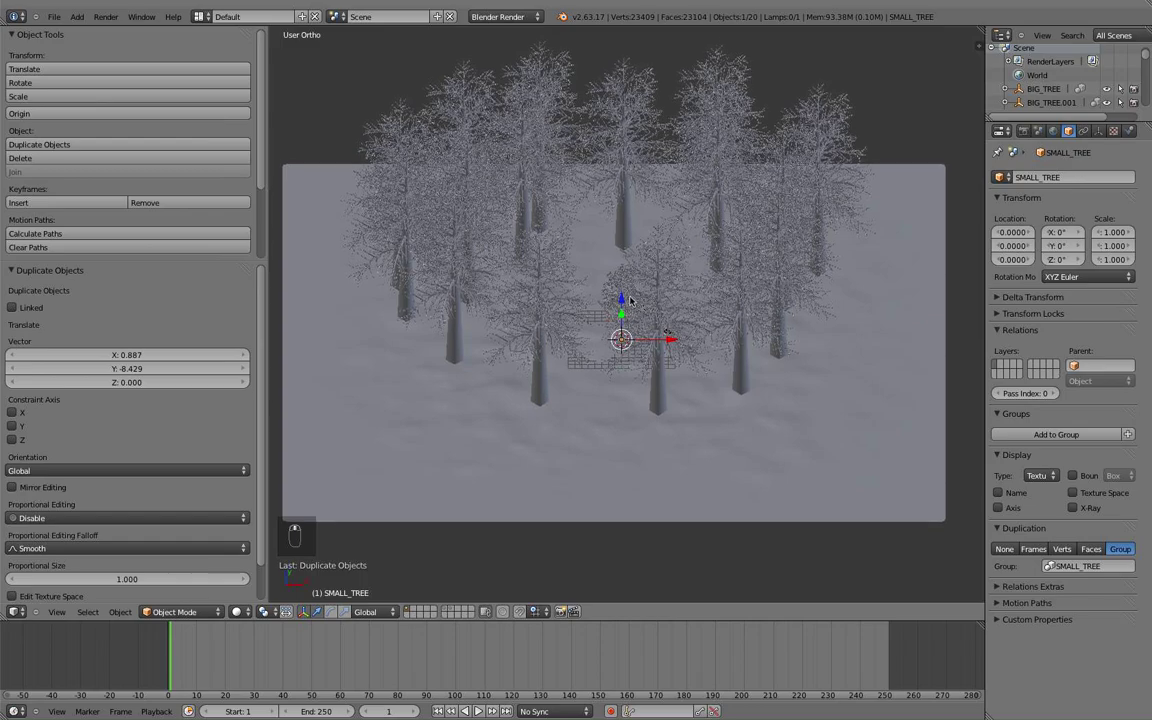
{"action": "scroll", "coordinate": [626, 279], "scroll_direction": "up", "scroll_amount": 1}
{"action": "middle_click_drag", "start_coordinate": [626, 279], "coordinate": [645, 336], "text": "shift"}
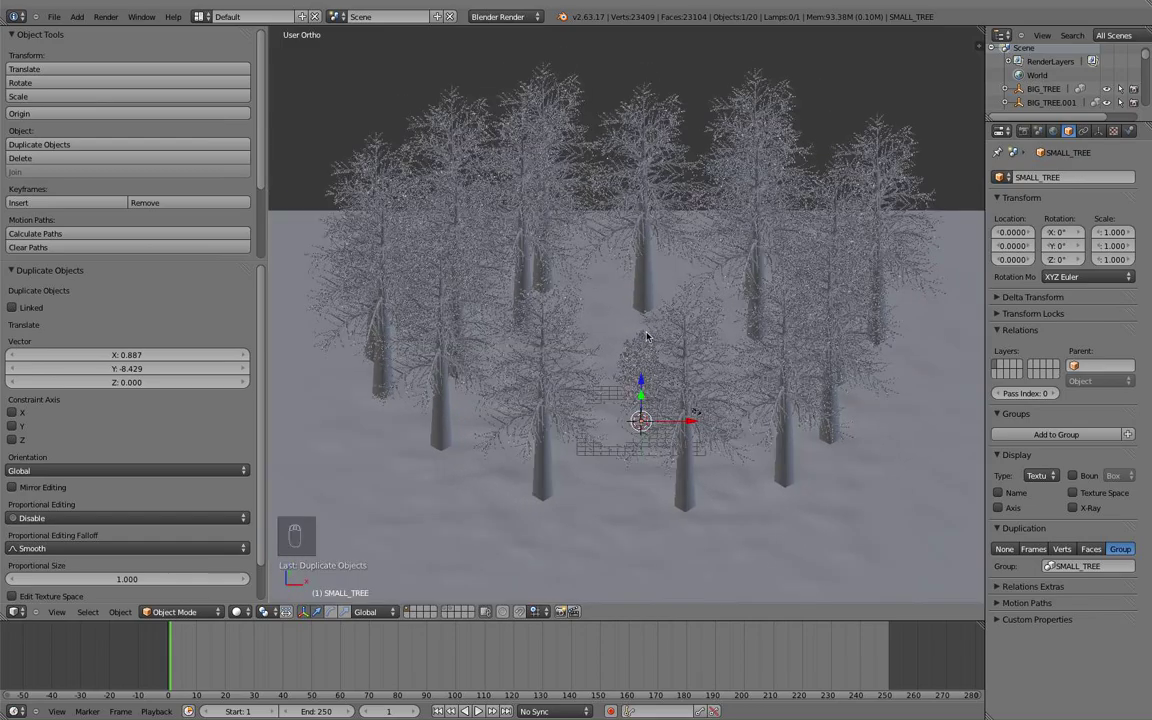
Zoom in and orbit down on the small tree, ending in top view.
{"action": "key", "text": "KP_5"}
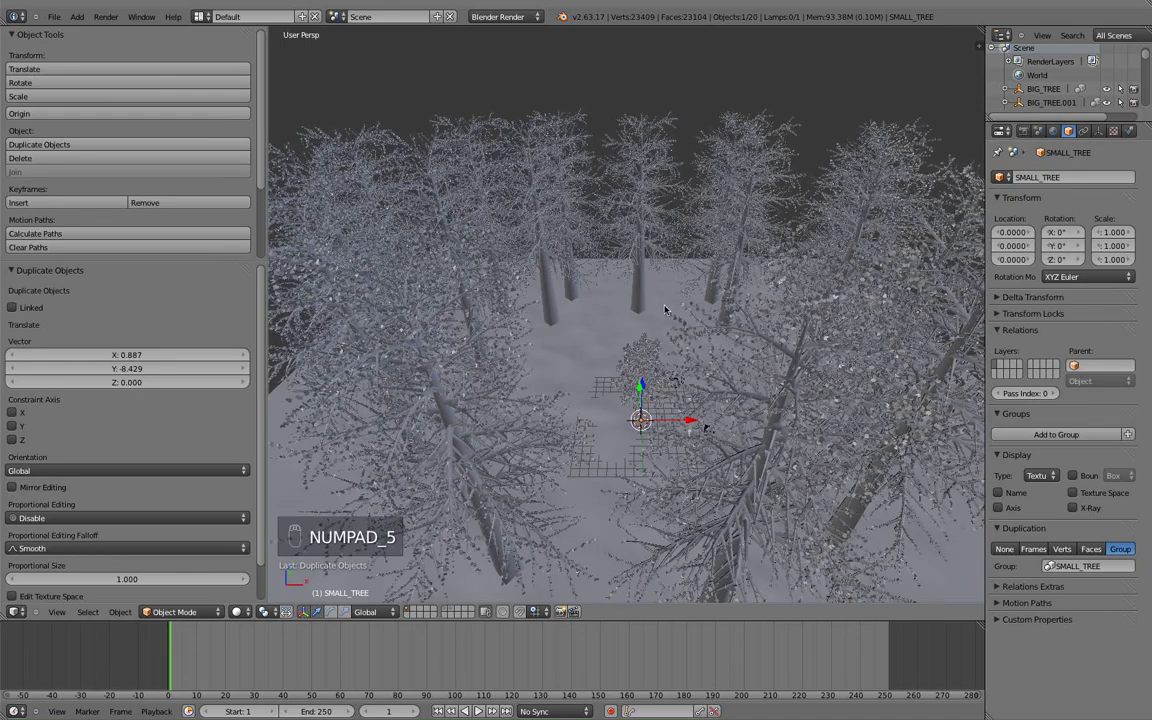
{"action": "scroll", "coordinate": [655, 305], "scroll_direction": "up", "scroll_amount": 1}
{"action": "scroll", "coordinate": [657, 302], "scroll_direction": "up", "scroll_amount": 1}
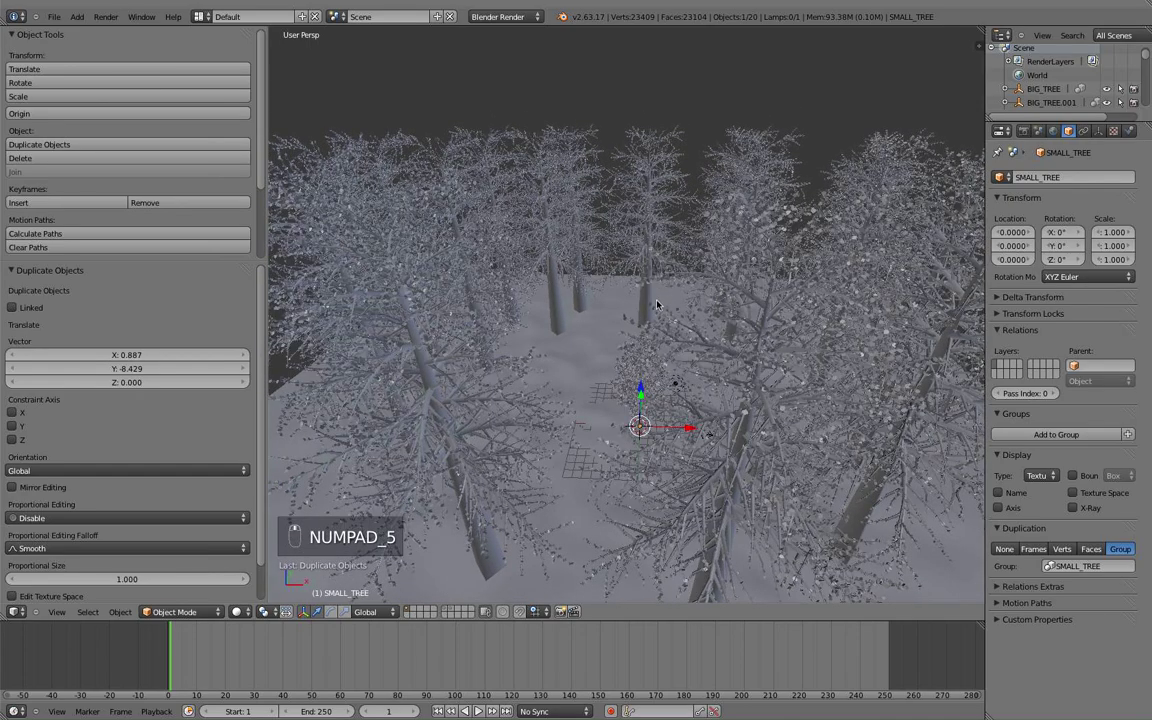
{"action": "scroll", "coordinate": [658, 300], "scroll_direction": "up", "scroll_amount": 1}
{"action": "scroll", "coordinate": [660, 298], "scroll_direction": "up", "scroll_amount": 1}
{"action": "scroll", "coordinate": [660, 296], "scroll_direction": "up", "scroll_amount": 1}
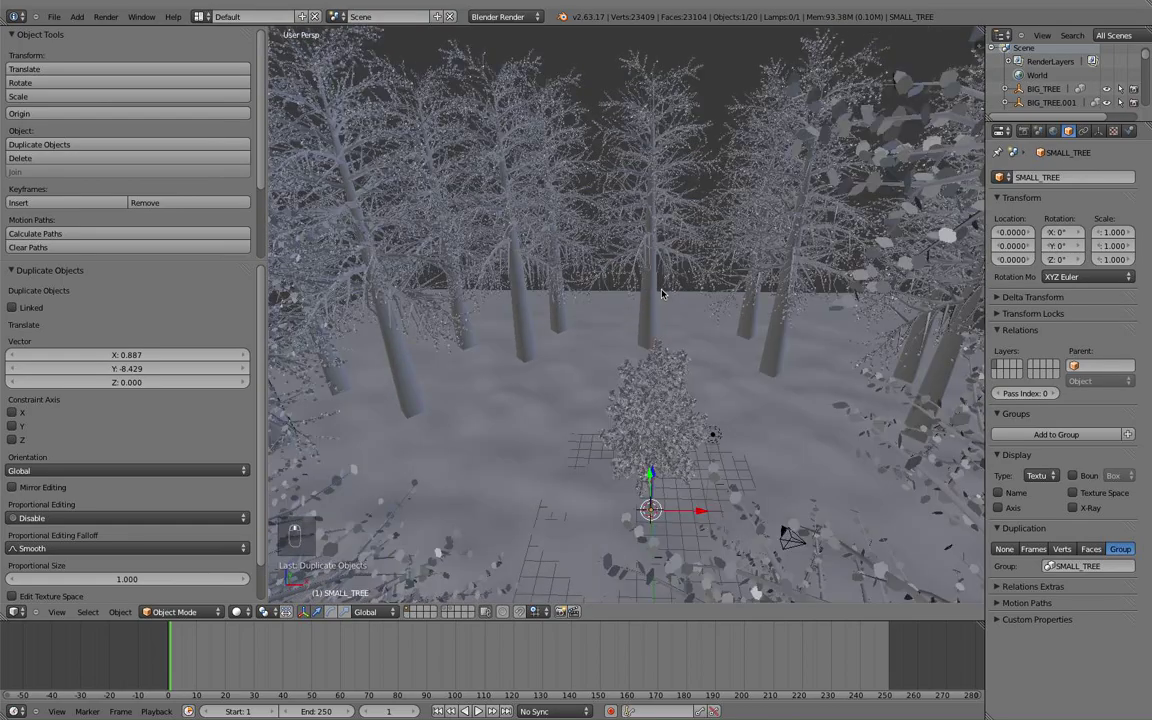
{"action": "scroll", "coordinate": [661, 293], "scroll_direction": "up", "scroll_amount": 1}
{"action": "mouse_move", "coordinate": [670, 293]}
{"action": "middle_mouse_down"}
{"action": "mouse_move", "coordinate": [616, 266]}
{"action": "mouse_move", "coordinate": [855, 315]}
{"action": "mouse_move", "coordinate": [784, 242]}
{"action": "mouse_move", "coordinate": [535, 388]}
{"action": "mouse_move", "coordinate": [595, 323]}
{"action": "mouse_move", "coordinate": [665, 364]}
{"action": "middle_mouse_up"}
{"action": "scroll", "coordinate": [784, 241], "scroll_direction": "up", "scroll_amount": 2}
{"action": "scroll", "coordinate": [784, 241], "scroll_direction": "down", "scroll_amount": 5}
{"action": "scroll", "coordinate": [665, 364], "scroll_direction": "down", "scroll_amount": 2}
{"action": "key", "text": "KP_7"}
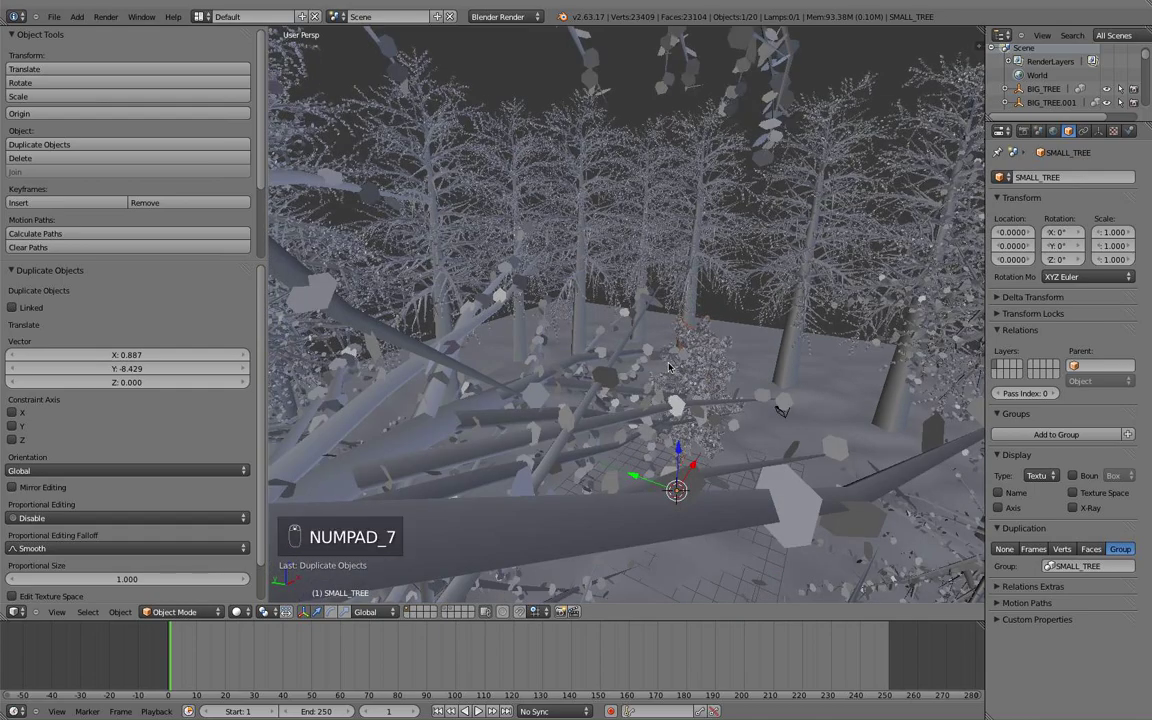
In Top Ortho, place four SMALL_TREE copies left, above-left, top and upper right of the original.
{"action": "key", "text": "KP_5"}
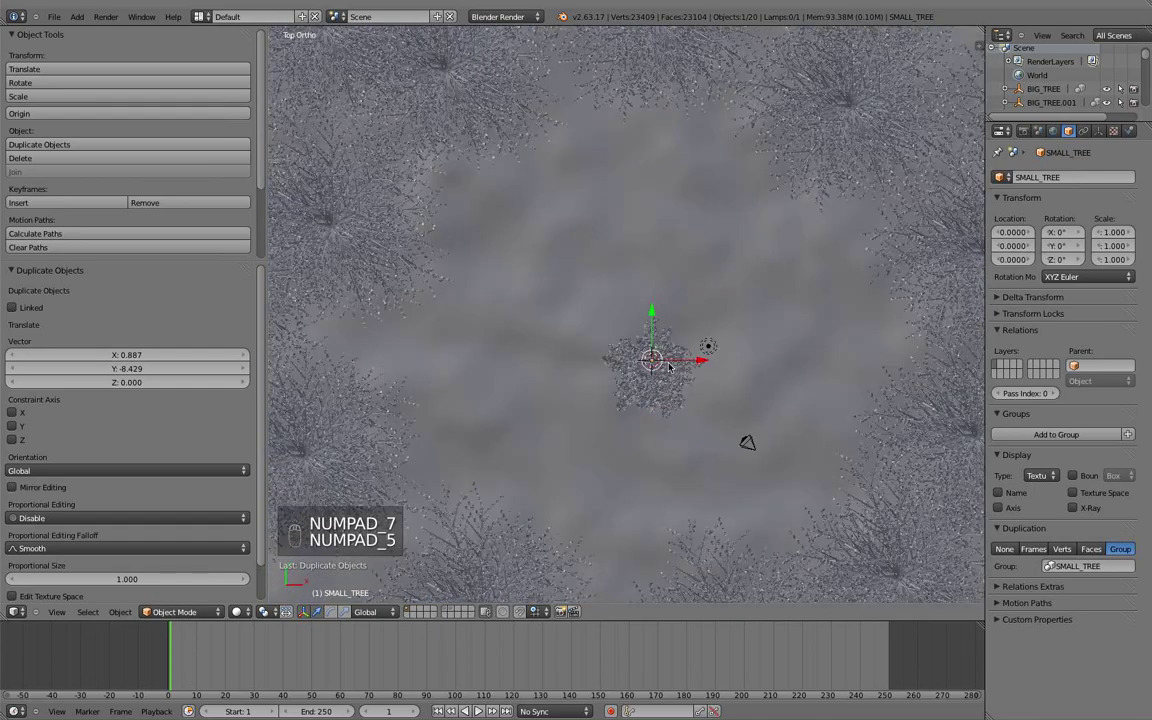
{"action": "scroll", "coordinate": [662, 364], "scroll_direction": "down", "scroll_amount": 1}
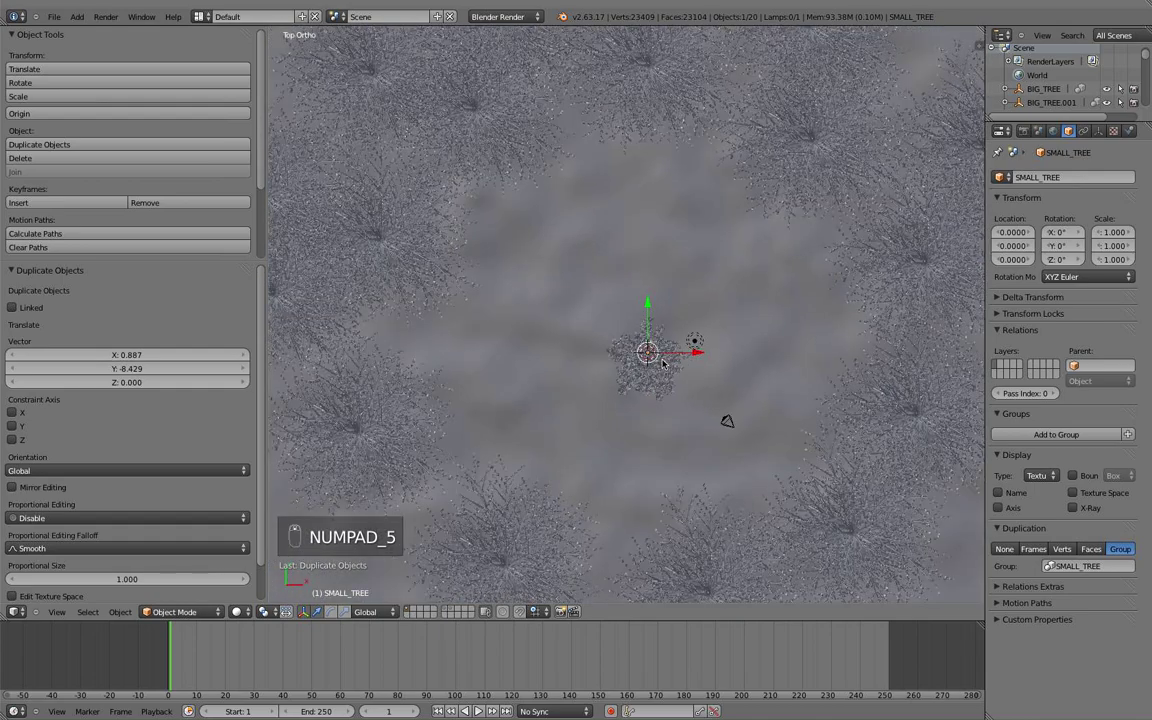
{"action": "key", "text": "shift+d"}
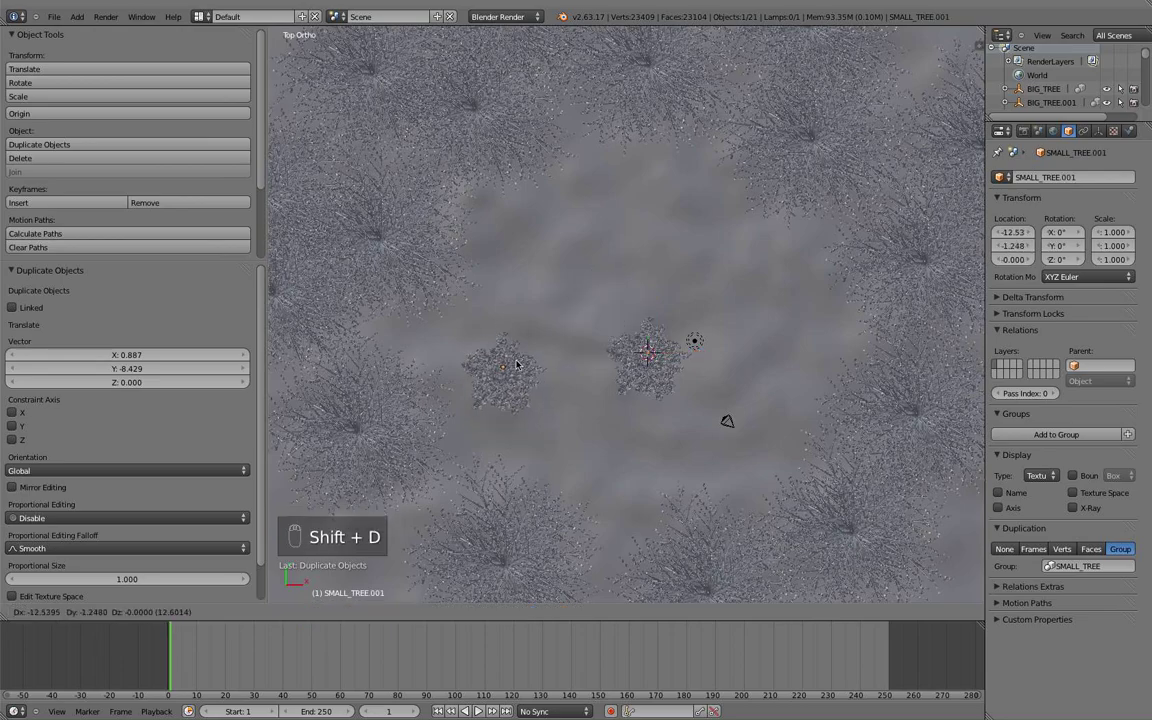
{"action": "left_click", "coordinate": [516, 352]}
{"action": "key", "text": "shift+d"}
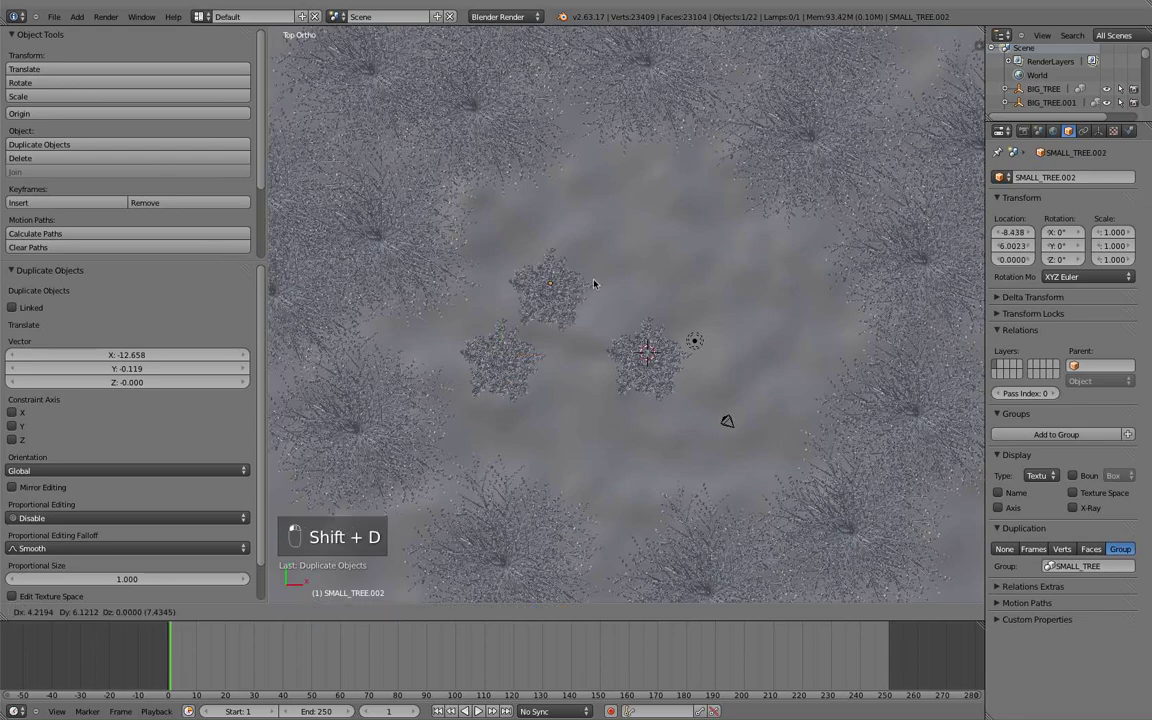
{"action": "left_click", "coordinate": [614, 273]}
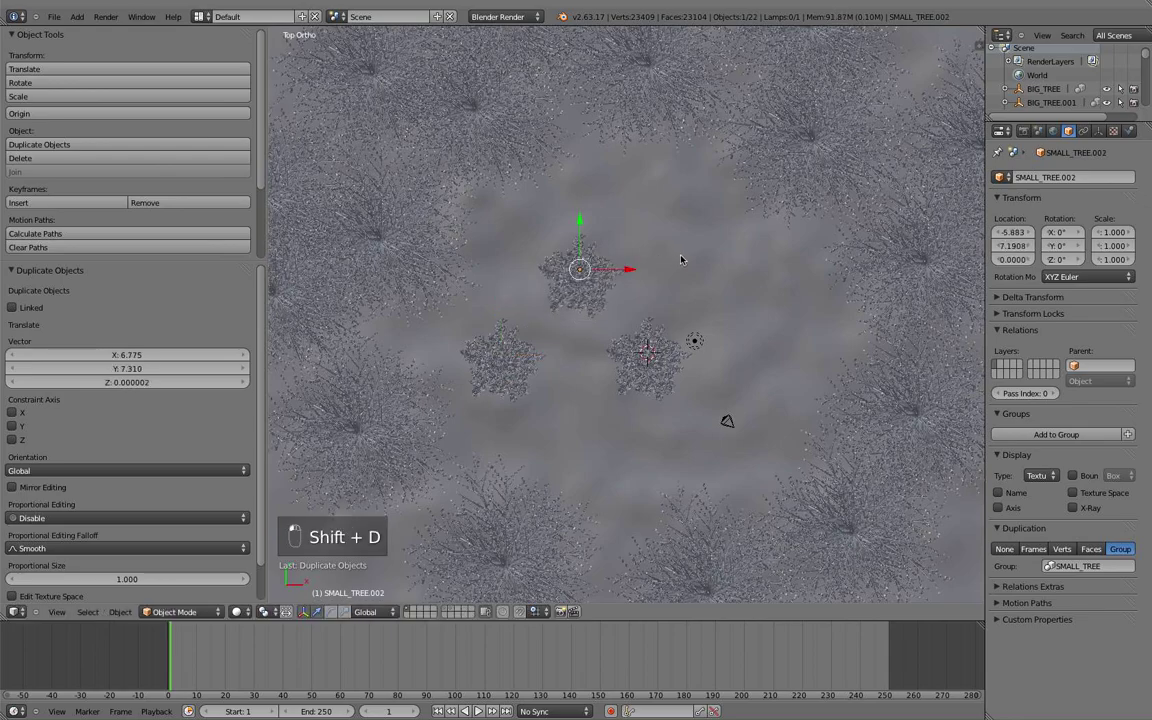
{"action": "key", "text": "shift+d"}
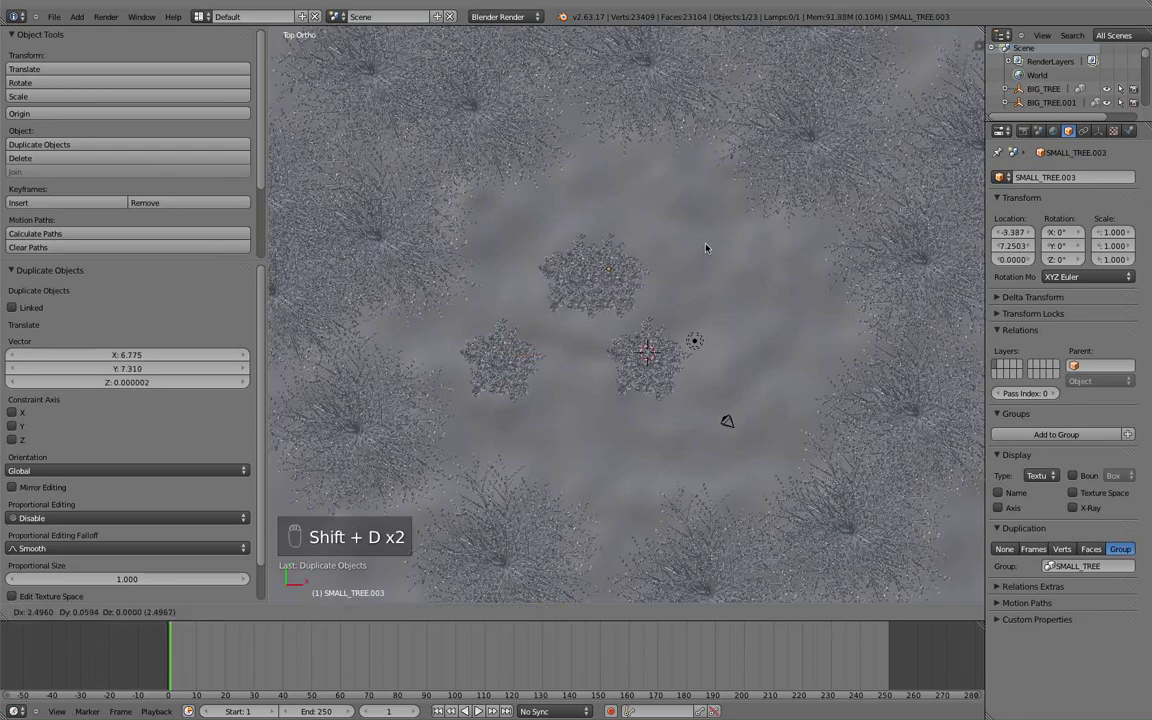
{"action": "left_click", "coordinate": [748, 205]}
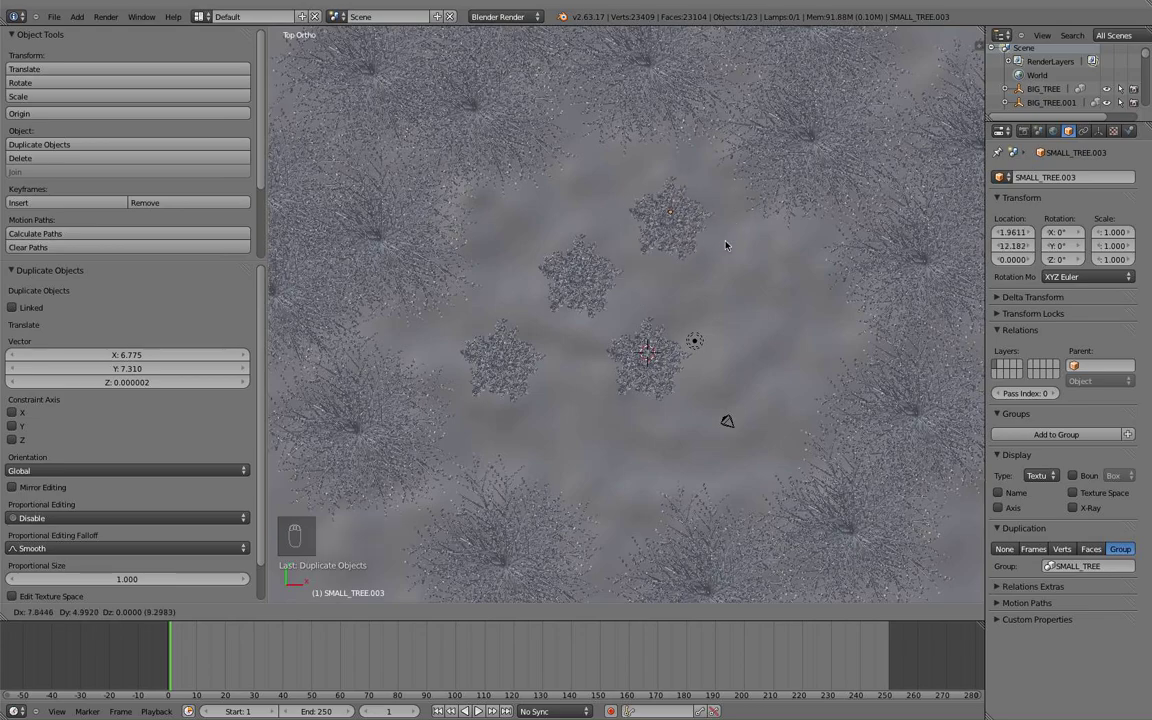
{"action": "key", "text": "shift+d"}
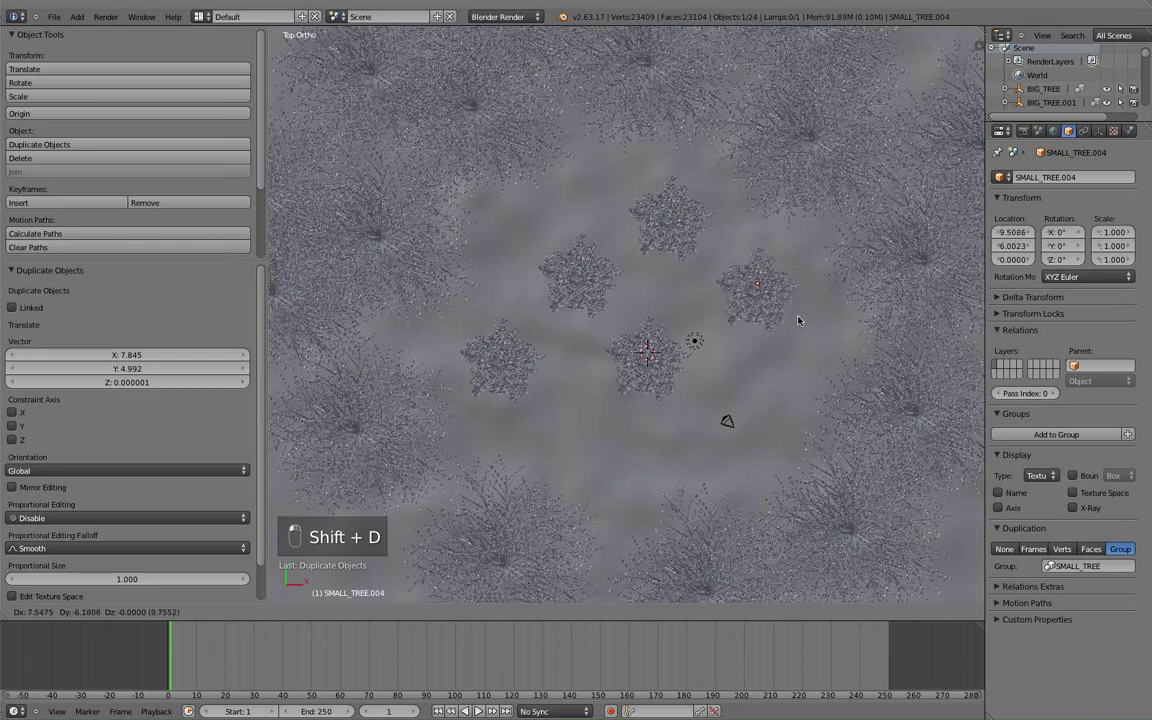
{"action": "left_click", "coordinate": [742, 334]}
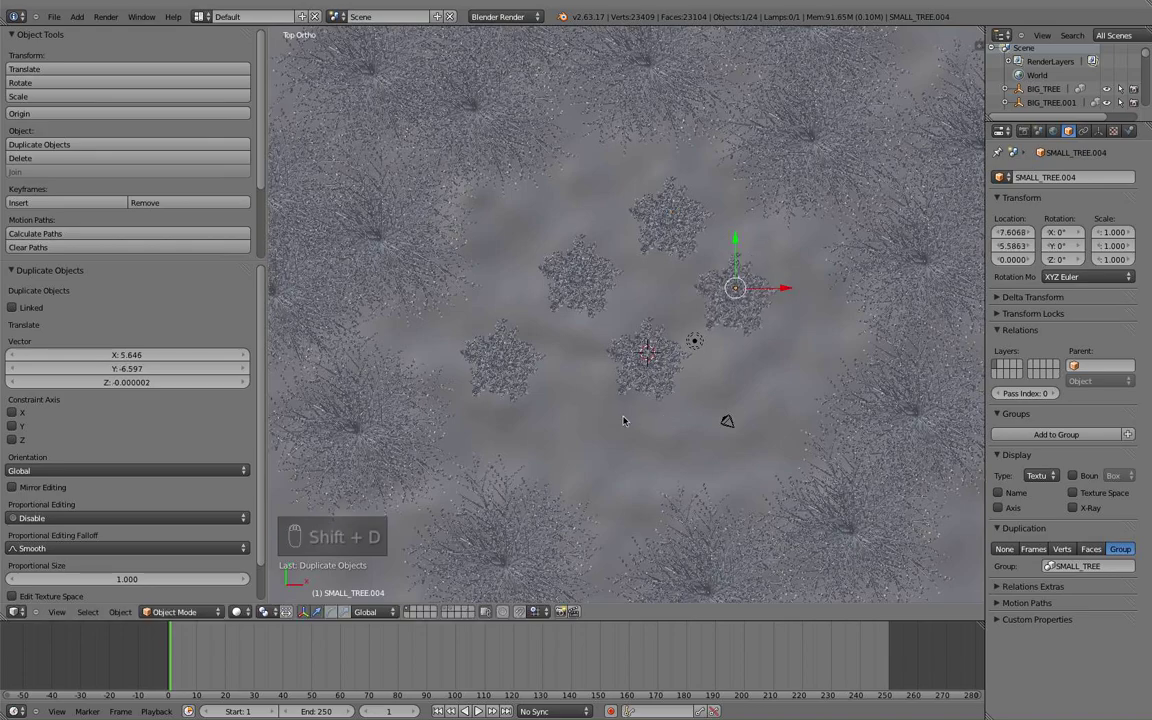
{"action": "scroll", "coordinate": [648, 380], "scroll_direction": "down", "scroll_amount": 1}
{"action": "scroll", "coordinate": [648, 380], "scroll_direction": "down", "scroll_amount": 2}
{"action": "key", "text": "a"}
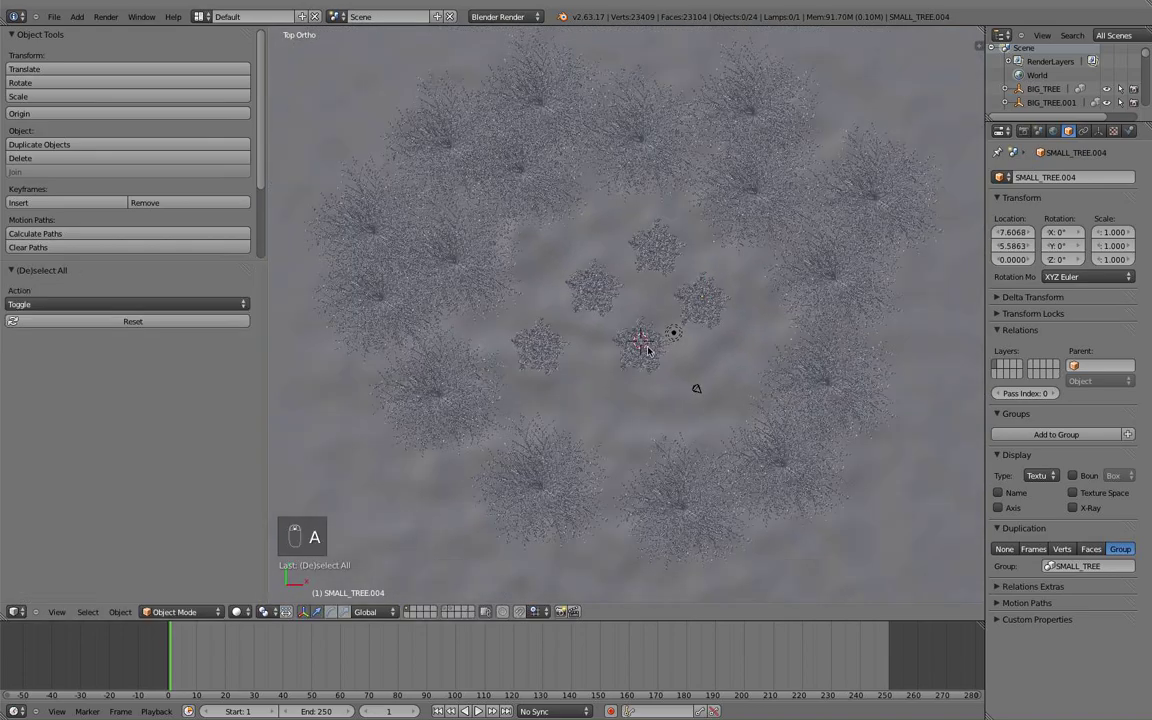
{"action": "middle_click_drag", "start_coordinate": [648, 380], "coordinate": [647, 299]}
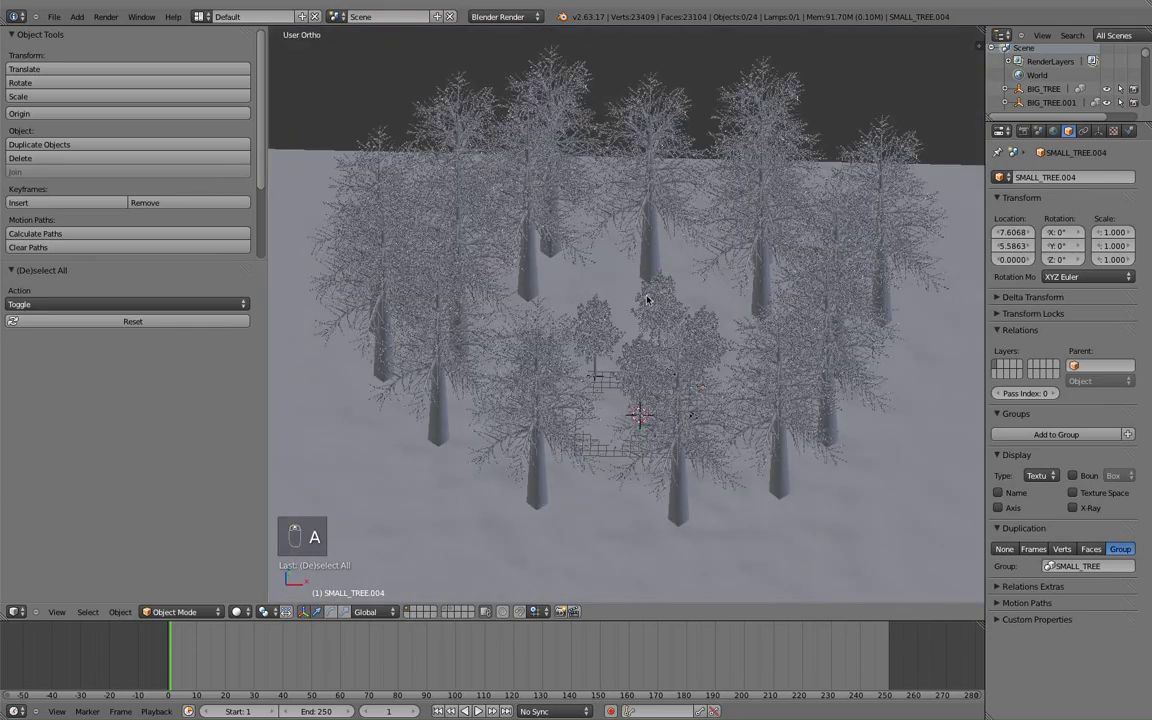
{"action": "key", "text": "KP_5"}
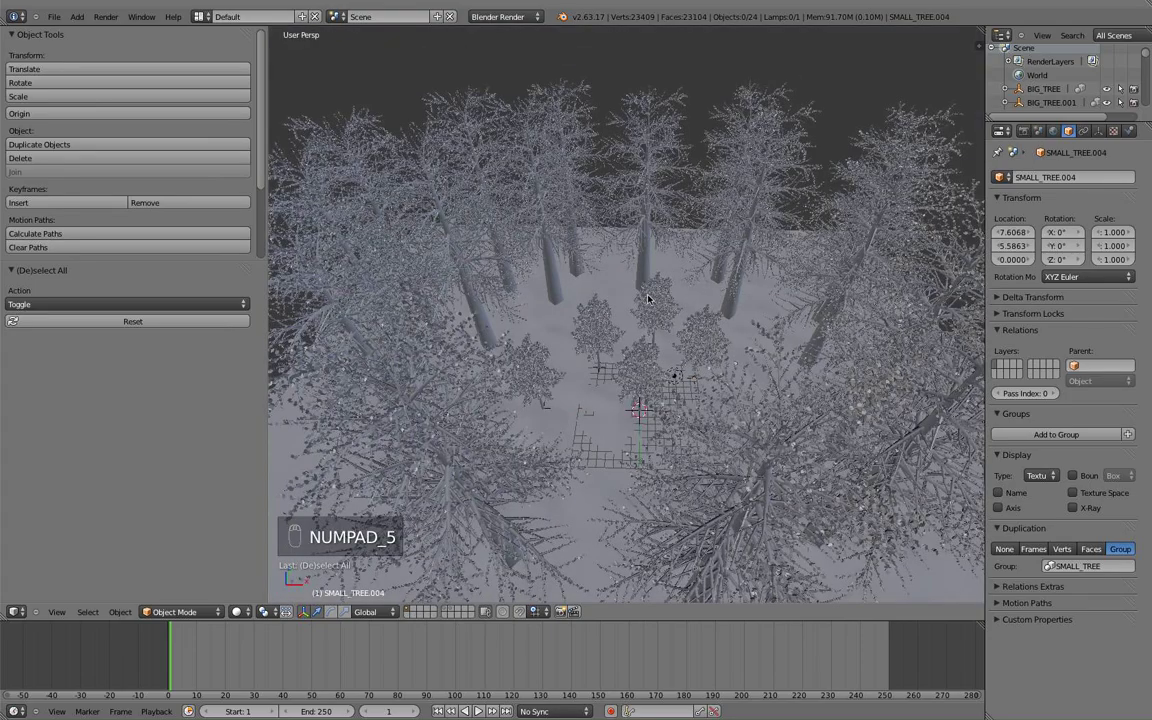
{"action": "scroll", "coordinate": [647, 297], "scroll_direction": "up", "scroll_amount": 1}
{"action": "scroll", "coordinate": [647, 297], "scroll_direction": "up", "scroll_amount": 1}
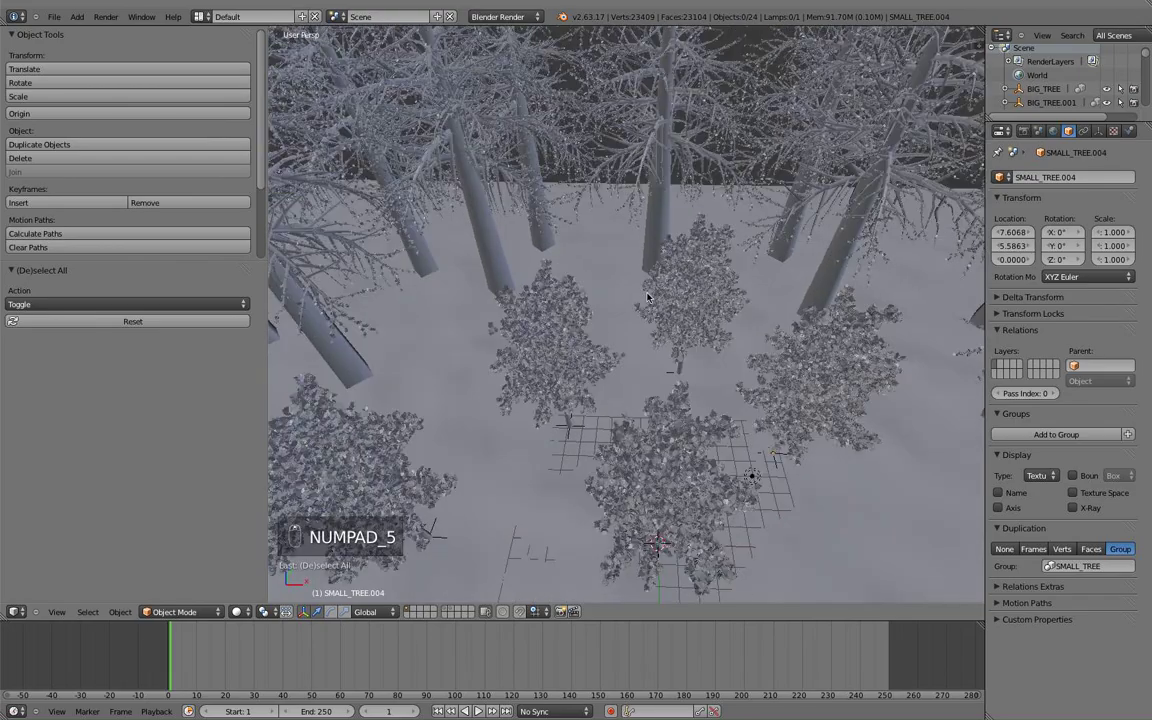
{"action": "scroll", "coordinate": [647, 297], "scroll_direction": "up", "scroll_amount": 1}
{"action": "scroll", "coordinate": [647, 297], "scroll_direction": "up", "scroll_amount": 1}
{"action": "scroll", "coordinate": [647, 297], "scroll_direction": "down", "scroll_amount": 1}
{"action": "scroll", "coordinate": [647, 297], "scroll_direction": "down", "scroll_amount": 1}
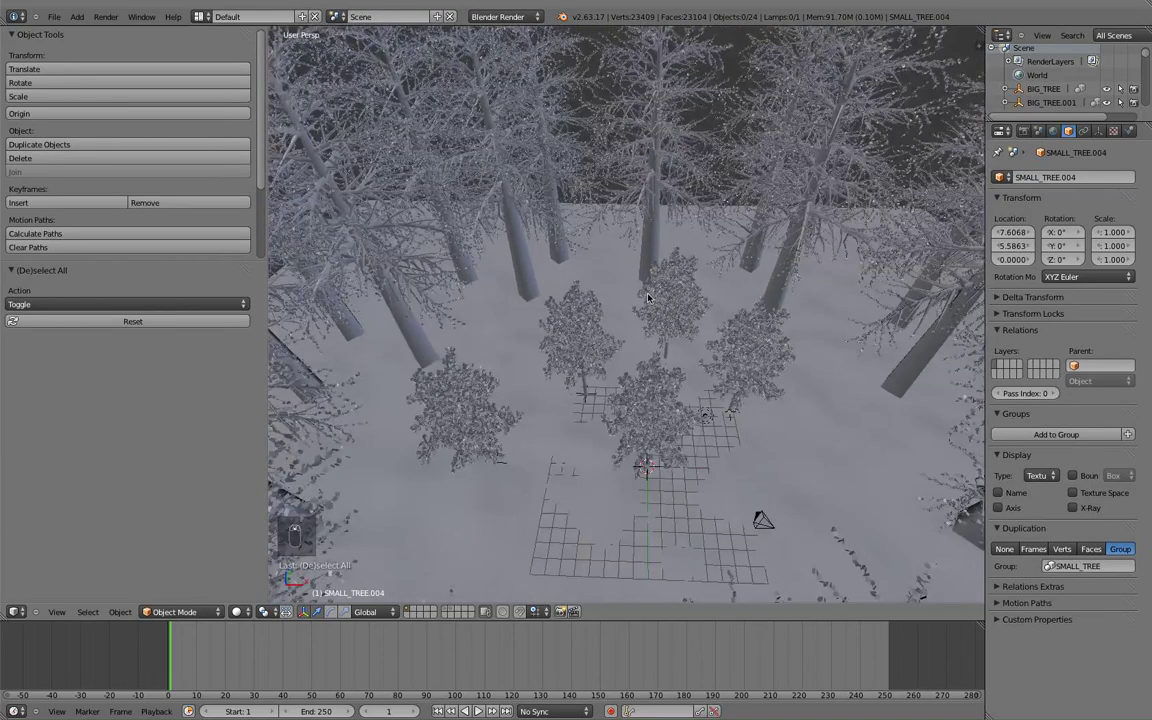
{"action": "scroll", "coordinate": [647, 297], "scroll_direction": "down", "scroll_amount": 1}
{"action": "middle_click_drag", "start_coordinate": [660, 292], "coordinate": [655, 270]}
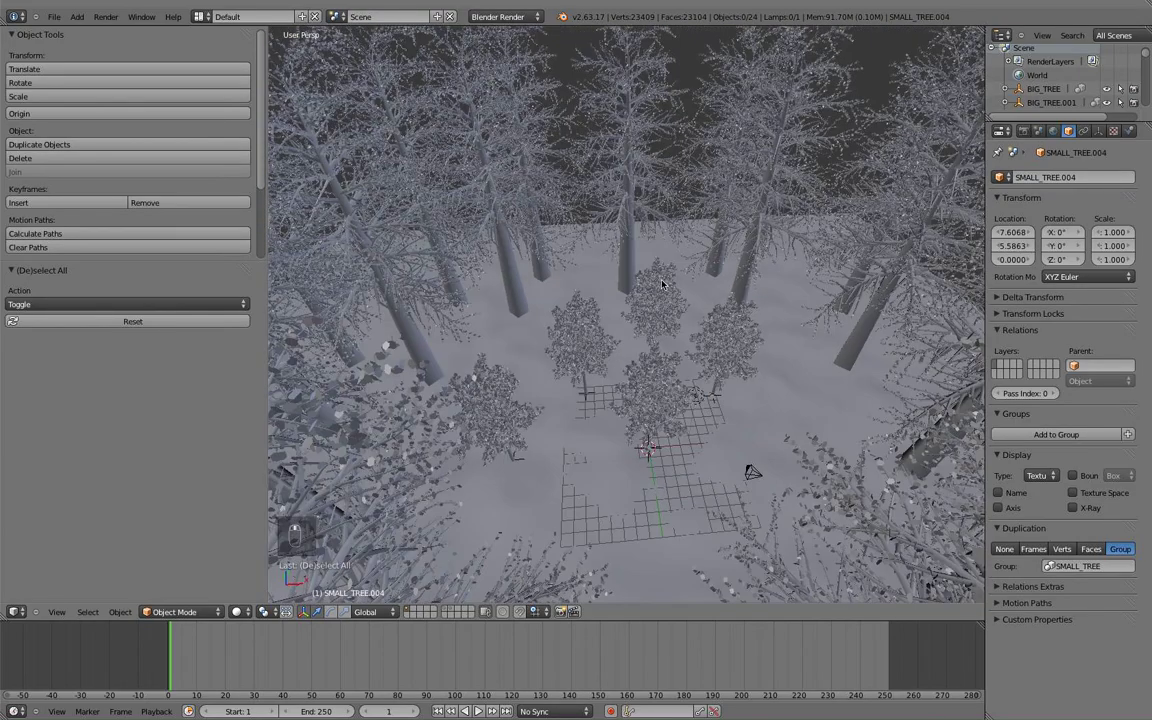
{"action": "scroll", "coordinate": [650, 267], "scroll_direction": "up", "scroll_amount": 1}
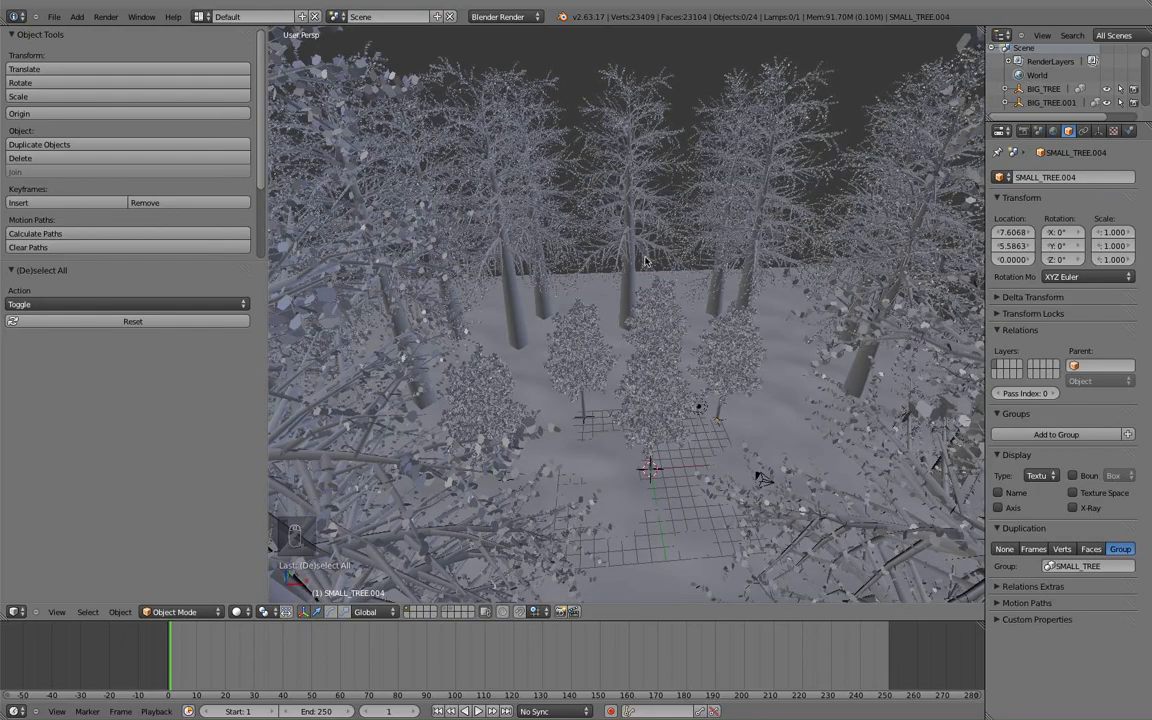
{"action": "scroll", "coordinate": [647, 250], "scroll_direction": "up", "scroll_amount": 1}
{"action": "scroll", "coordinate": [643, 233], "scroll_direction": "up", "scroll_amount": 1}
{"action": "scroll", "coordinate": [648, 228], "scroll_direction": "down", "scroll_amount": 1}
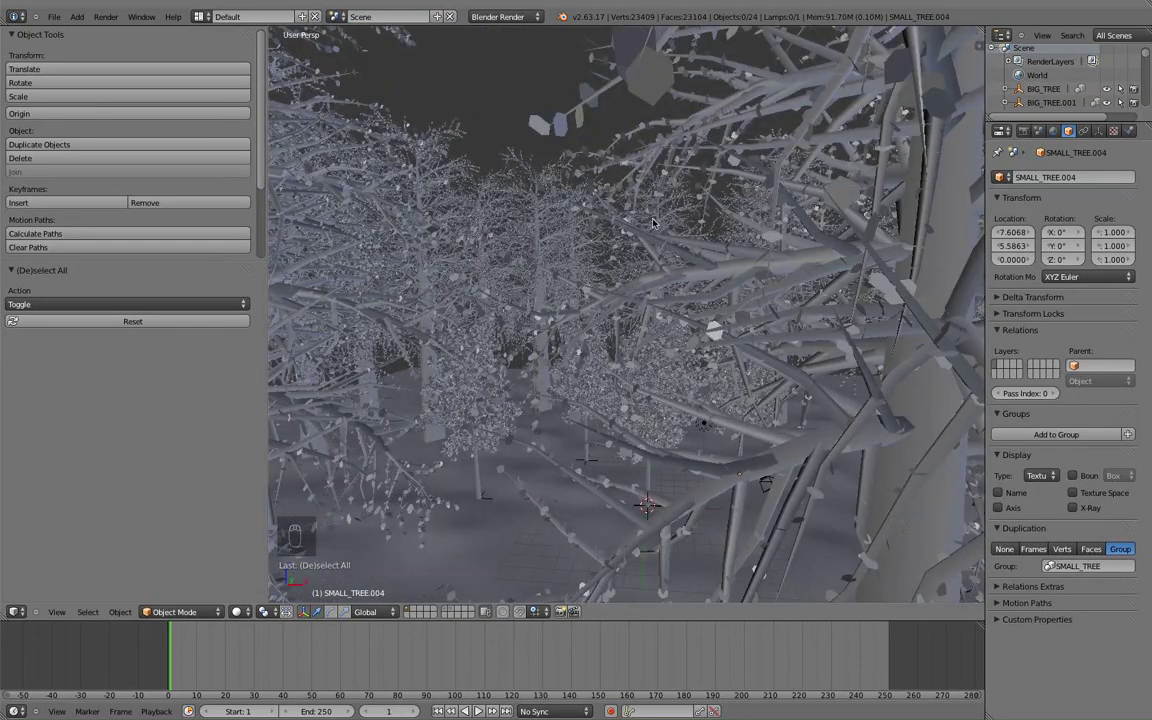
{"action": "scroll", "coordinate": [655, 229], "scroll_direction": "down", "scroll_amount": 1}
{"action": "scroll", "coordinate": [666, 231], "scroll_direction": "down", "scroll_amount": 1}
{"action": "scroll", "coordinate": [668, 233], "scroll_direction": "up", "scroll_amount": 1}
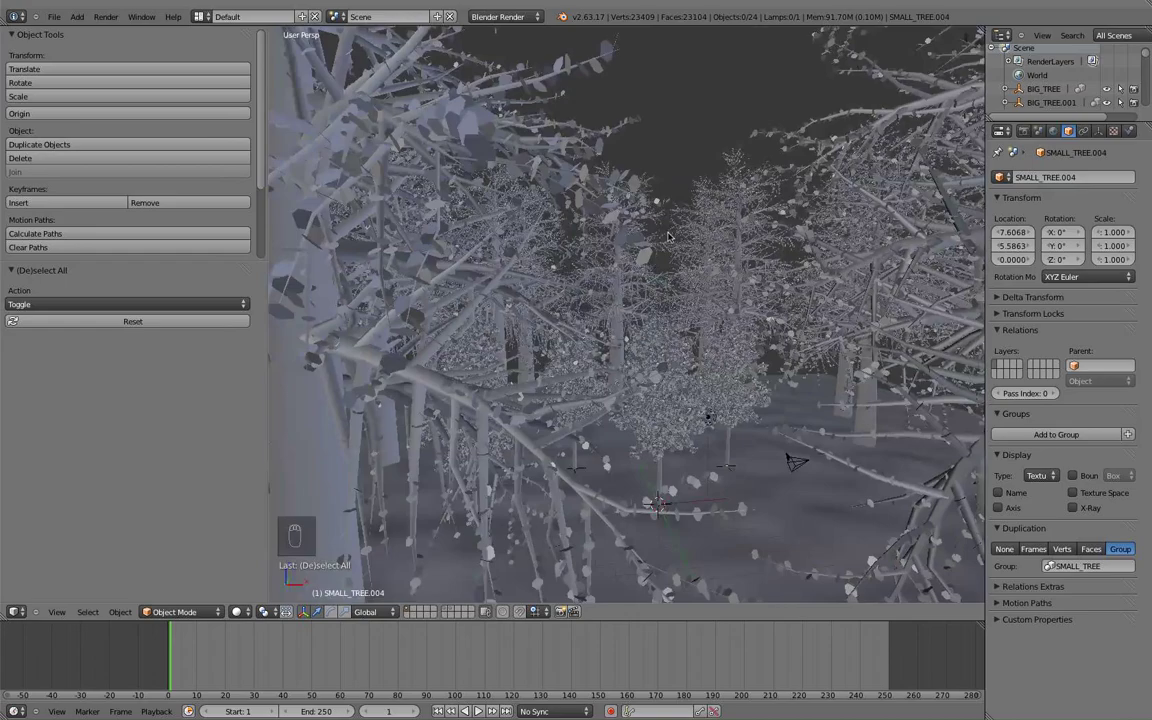
{"action": "scroll", "coordinate": [667, 235], "scroll_direction": "up", "scroll_amount": 1}
{"action": "scroll", "coordinate": [666, 238], "scroll_direction": "up", "scroll_amount": 1}
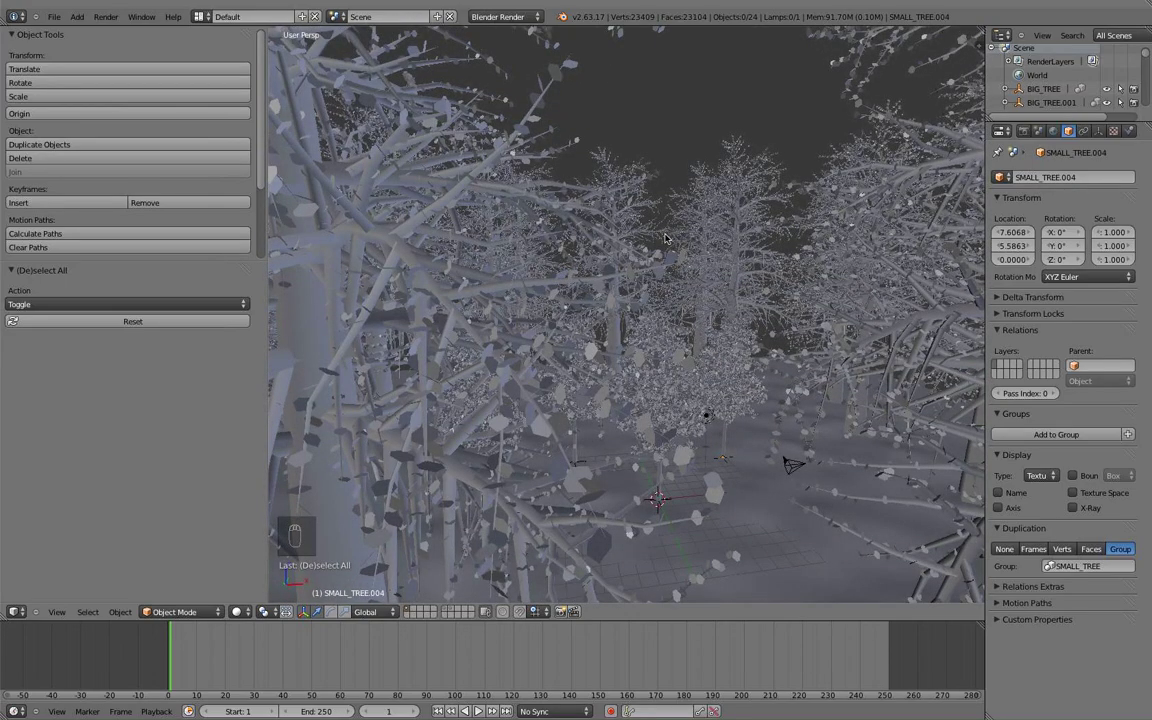
{"action": "scroll", "coordinate": [664, 238], "scroll_direction": "down", "scroll_amount": 1}
{"action": "scroll", "coordinate": [661, 241], "scroll_direction": "down", "scroll_amount": 1}
{"action": "scroll", "coordinate": [658, 244], "scroll_direction": "down", "scroll_amount": 1}
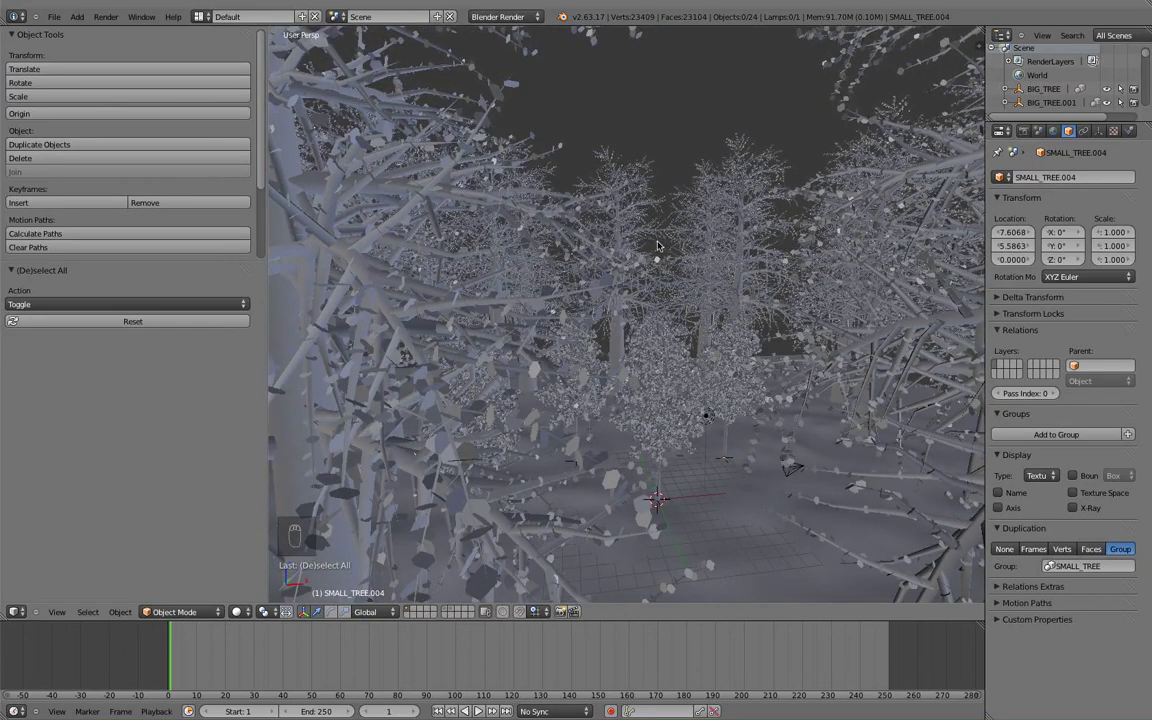
{"action": "scroll", "coordinate": [657, 248], "scroll_direction": "up", "scroll_amount": 1}
{"action": "scroll", "coordinate": [655, 254], "scroll_direction": "up", "scroll_amount": 1}
{"action": "scroll", "coordinate": [653, 259], "scroll_direction": "up", "scroll_amount": 1}
{"action": "scroll", "coordinate": [651, 265], "scroll_direction": "up", "scroll_amount": 1}
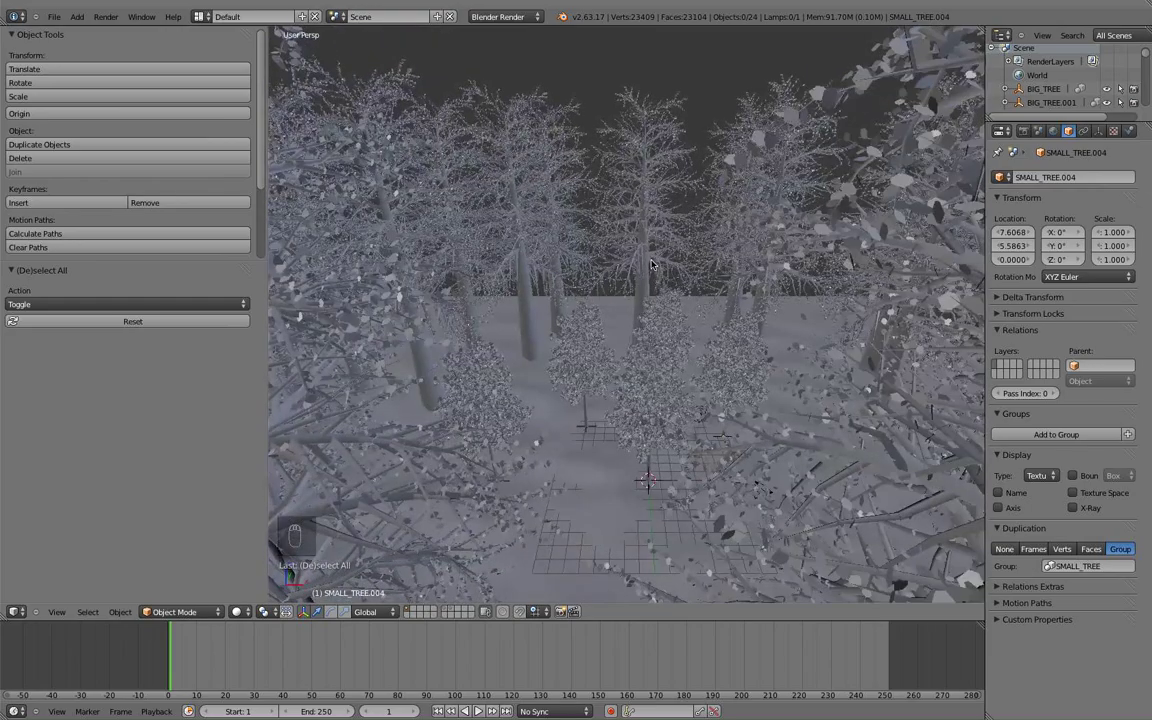
{"action": "scroll", "coordinate": [652, 300], "scroll_direction": "up", "scroll_amount": 1}
{"action": "scroll", "coordinate": [654, 400], "scroll_direction": "up", "scroll_amount": 1}
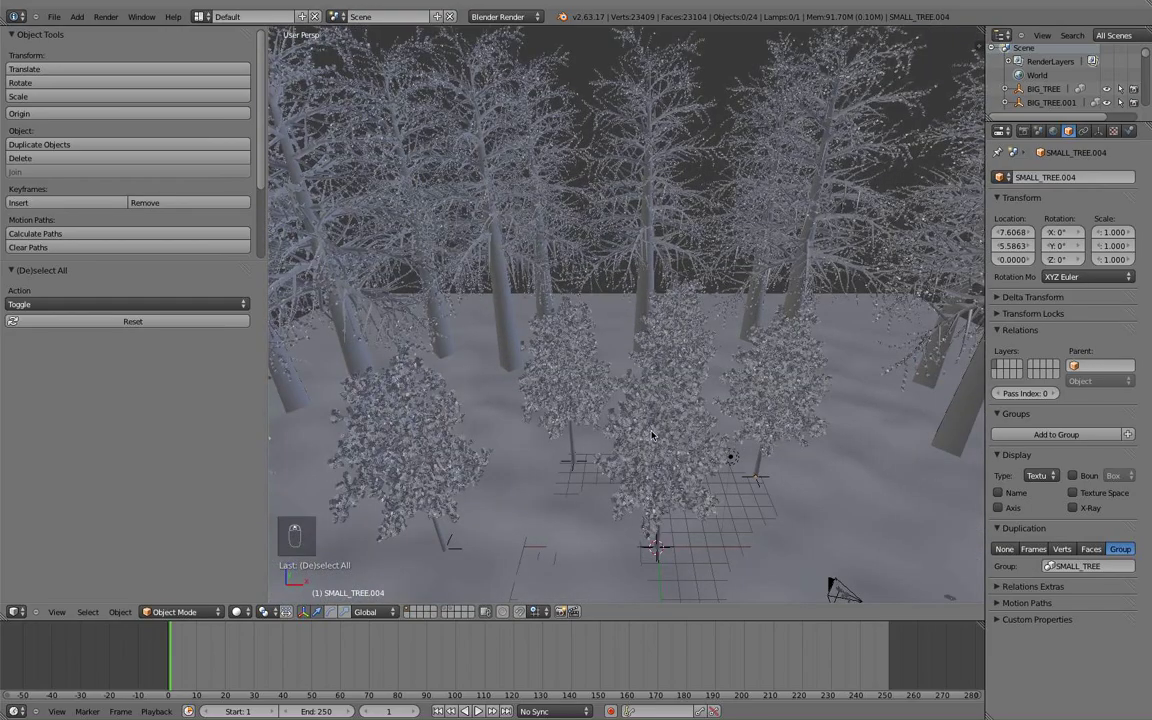
{"action": "scroll", "coordinate": [652, 430], "scroll_direction": "up", "scroll_amount": 1}
{"action": "scroll", "coordinate": [660, 405], "scroll_direction": "up", "scroll_amount": 1}
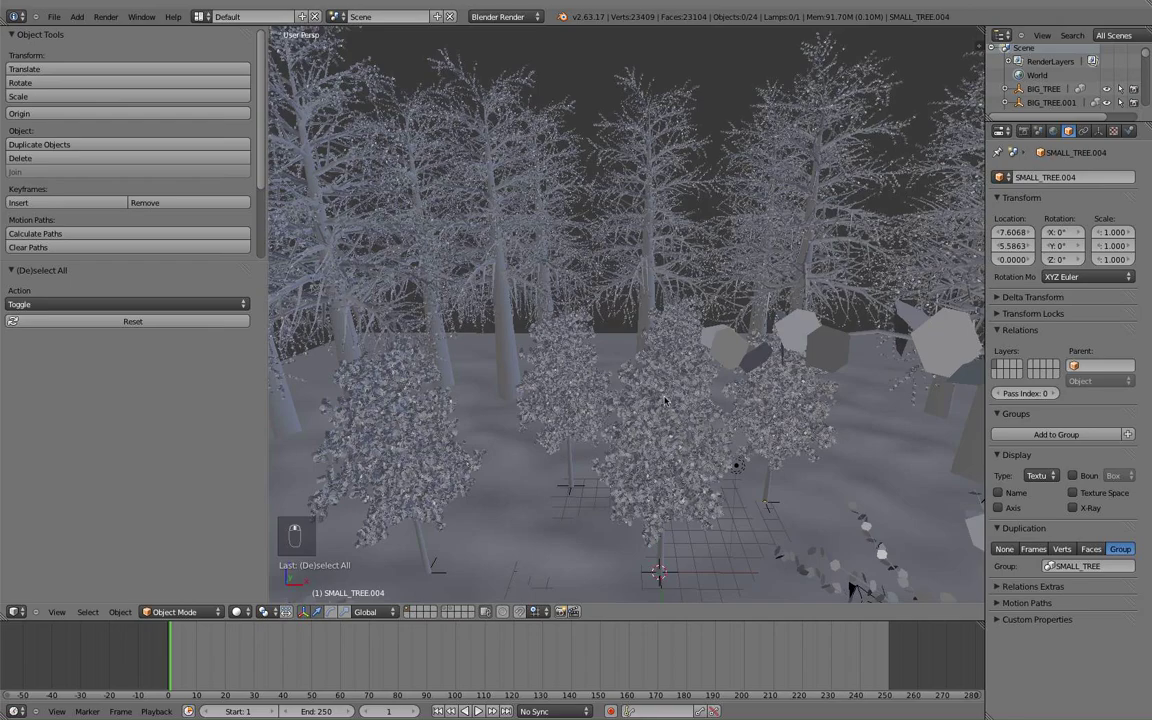
{"action": "scroll", "coordinate": [666, 375], "scroll_direction": "up", "scroll_amount": 1}
{"action": "scroll", "coordinate": [675, 330], "scroll_direction": "up", "scroll_amount": 1}
{"action": "scroll", "coordinate": [682, 305], "scroll_direction": "up", "scroll_amount": 1}
{"action": "scroll", "coordinate": [682, 305], "scroll_direction": "down", "scroll_amount": 1}
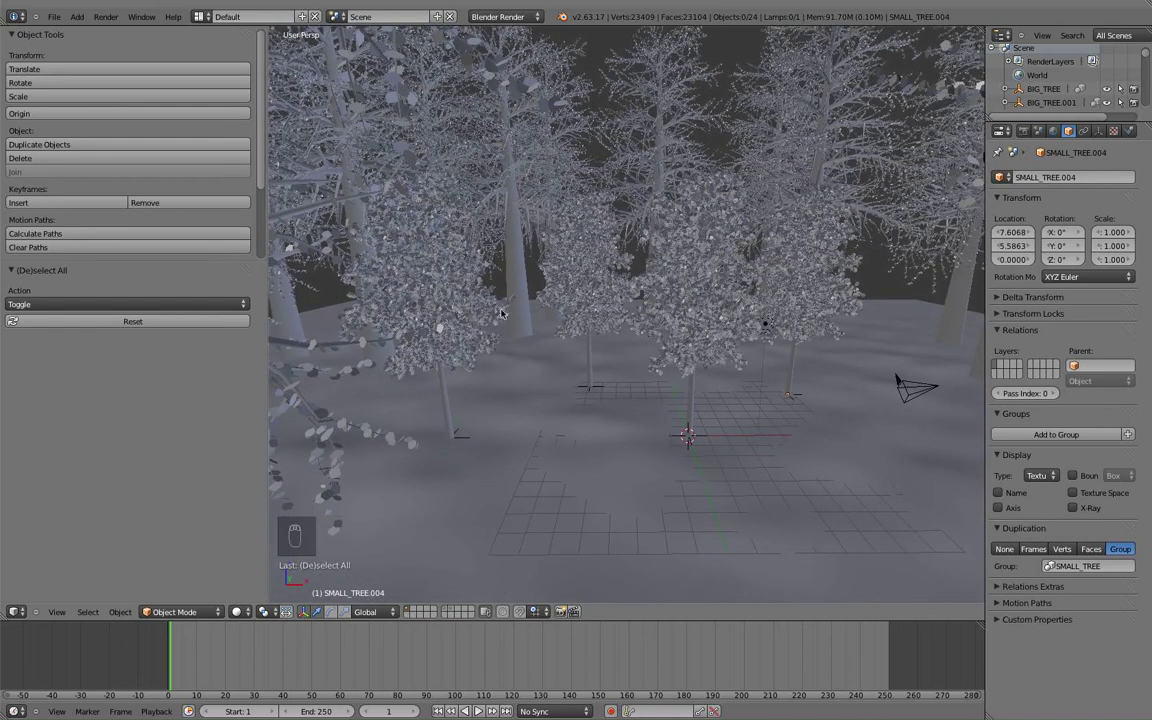
Show only the big tree's layer and select its trunk and branches.
{"action": "left_click", "coordinate": [451, 612]}
{"action": "middle_click_drag", "start_coordinate": [593, 418], "coordinate": [661, 468]}
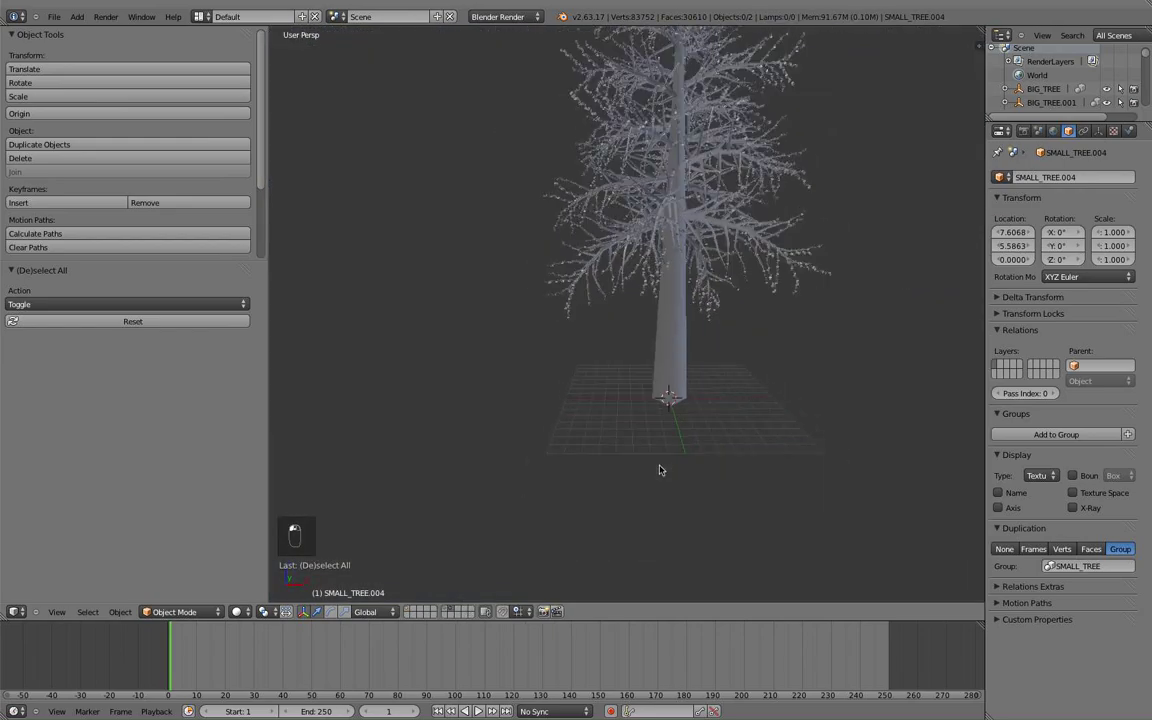
{"action": "scroll", "coordinate": [643, 458], "scroll_direction": "up", "scroll_amount": 3}
{"action": "scroll", "coordinate": [632, 305], "scroll_direction": "up", "scroll_amount": 3}
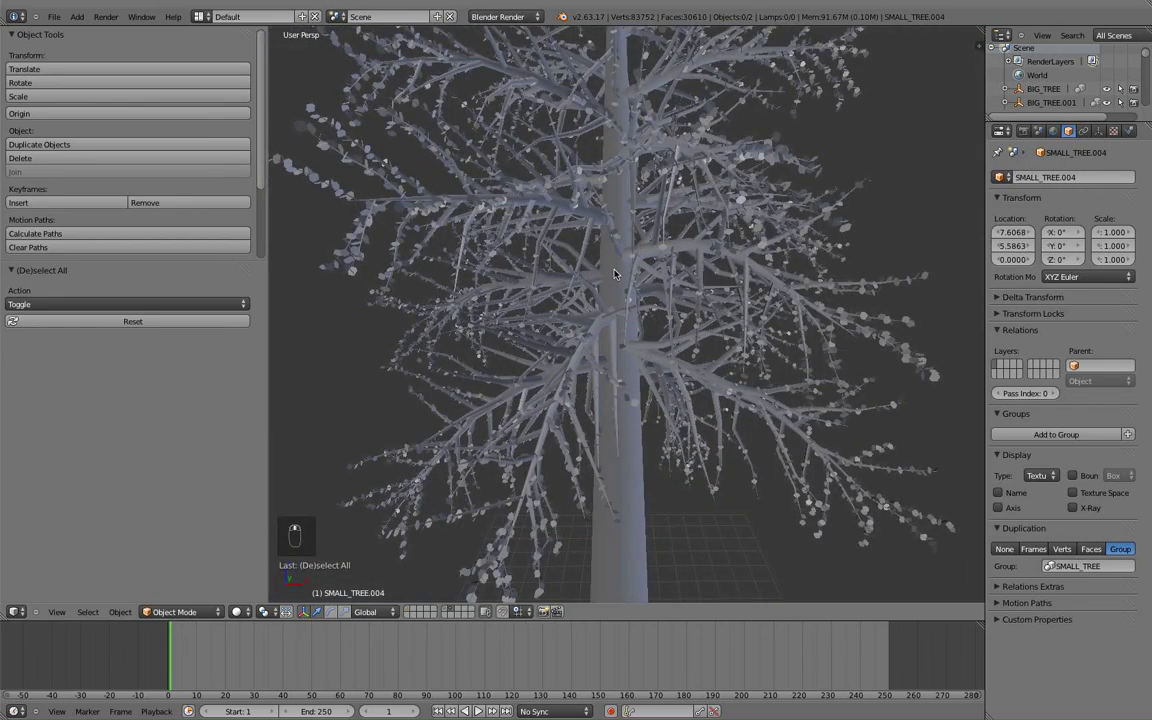
{"action": "right_click", "coordinate": [553, 247]}
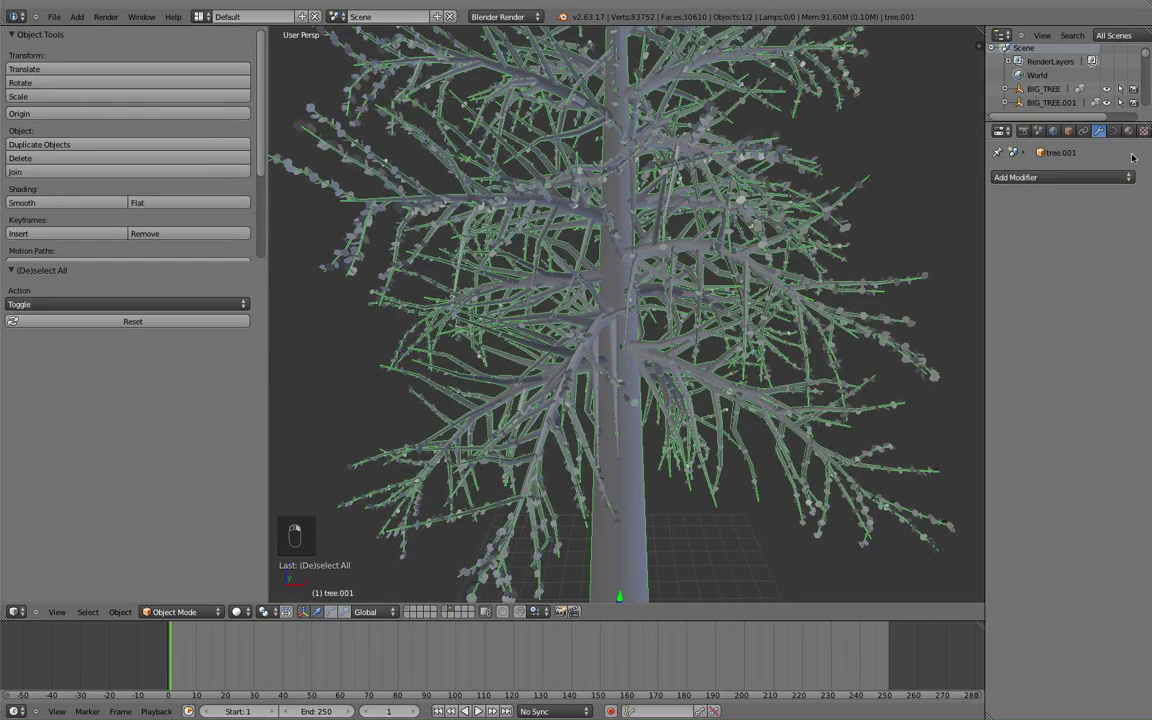
Give the trunk a new magenta diffuse material, Material.001, then select the leaves.
{"action": "left_click", "coordinate": [1129, 131]}
{"action": "left_click", "coordinate": [1059, 221]}
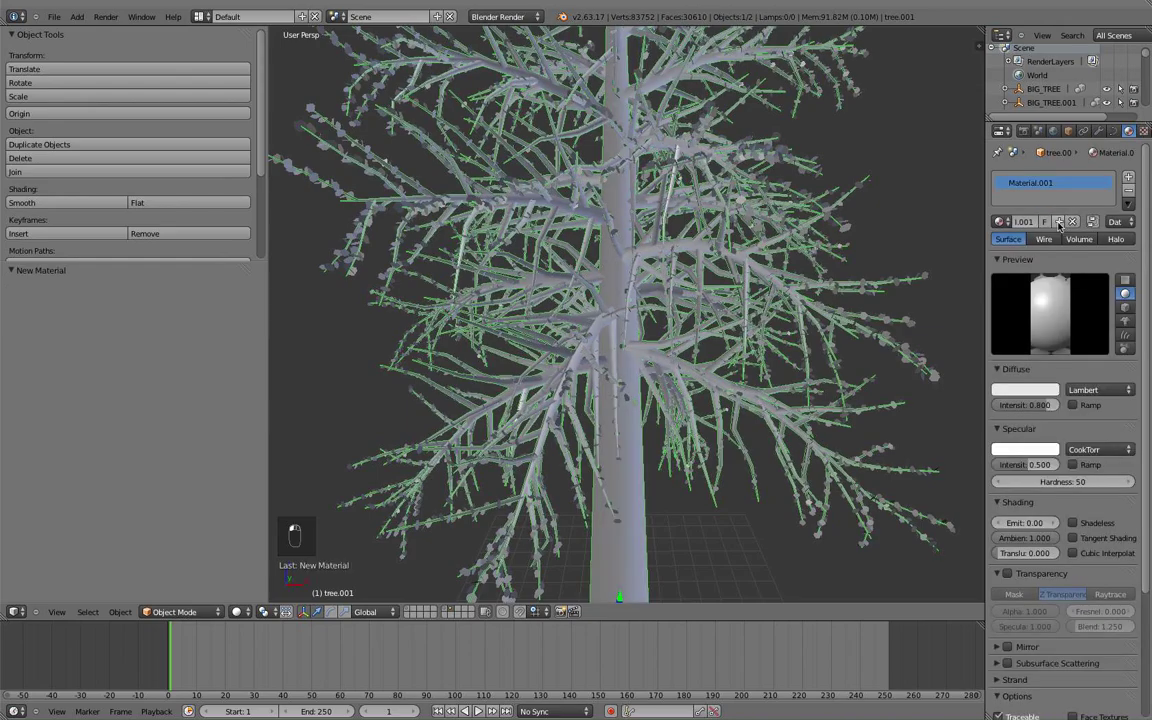
{"action": "left_click", "coordinate": [1012, 392]}
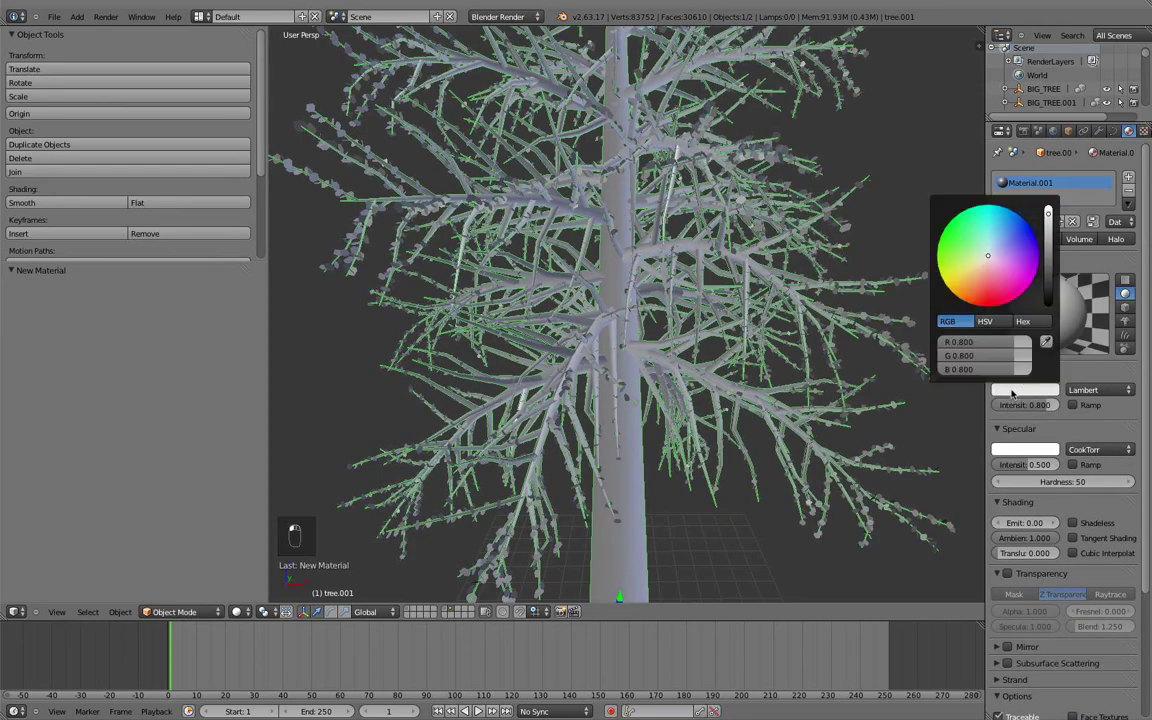
{"action": "left_click_drag", "start_coordinate": [1030, 275], "coordinate": [1029, 287]}
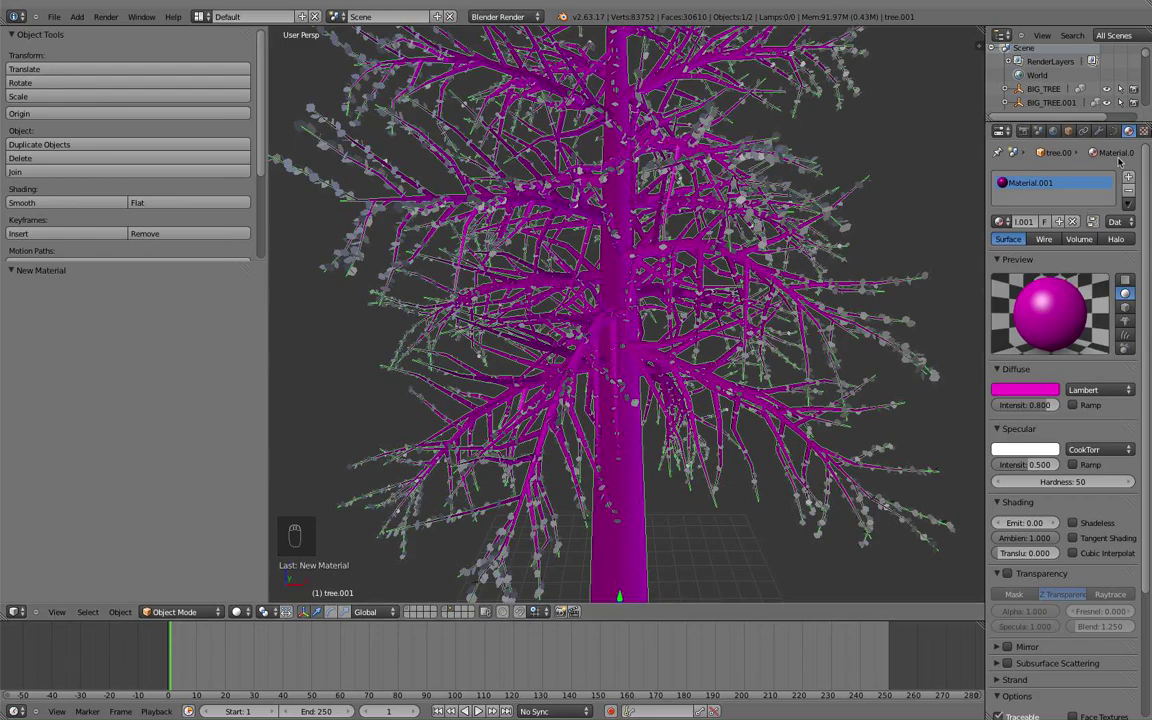
{"action": "right_click", "coordinate": [349, 252]}
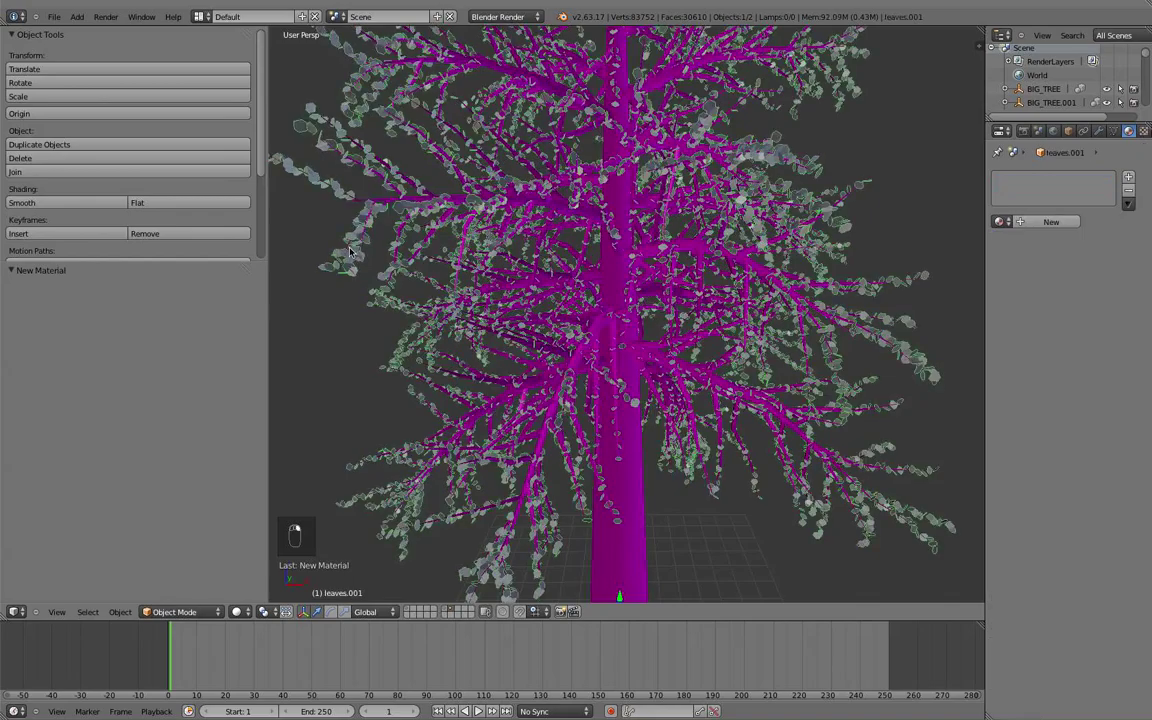
Give the big tree's leaves a new blue diffuse material, Material.002, then deselect all.
{"action": "left_click", "coordinate": [1024, 222]}
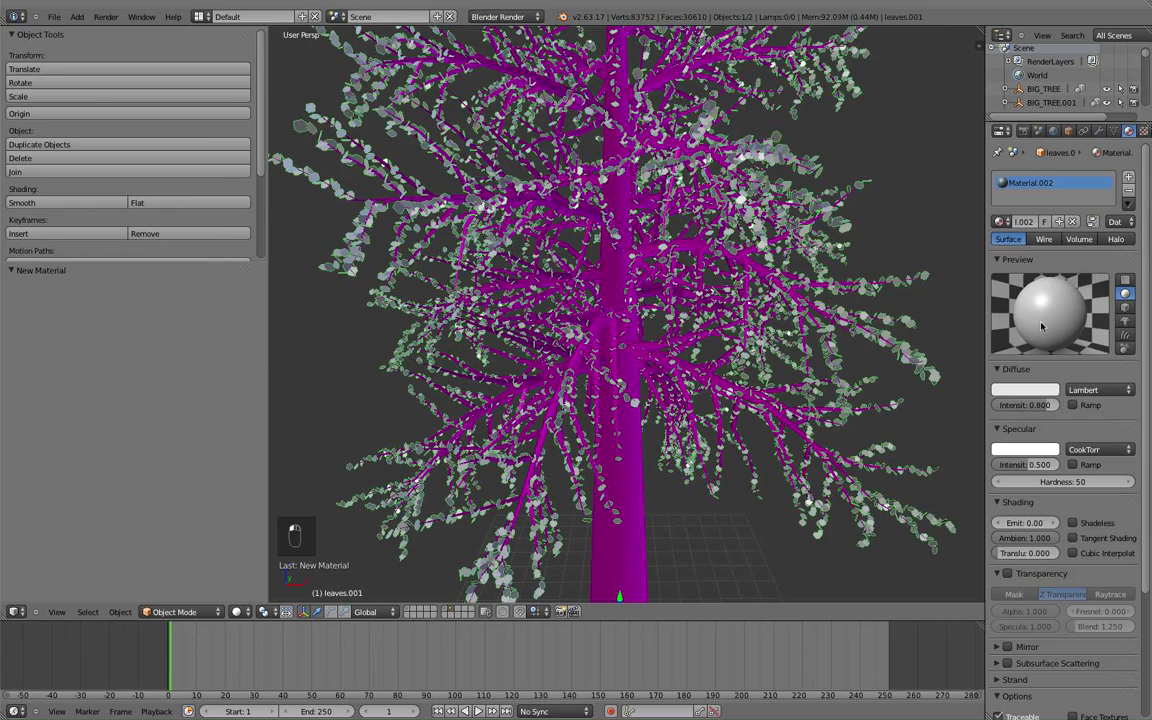
{"action": "left_click", "coordinate": [1024, 389]}
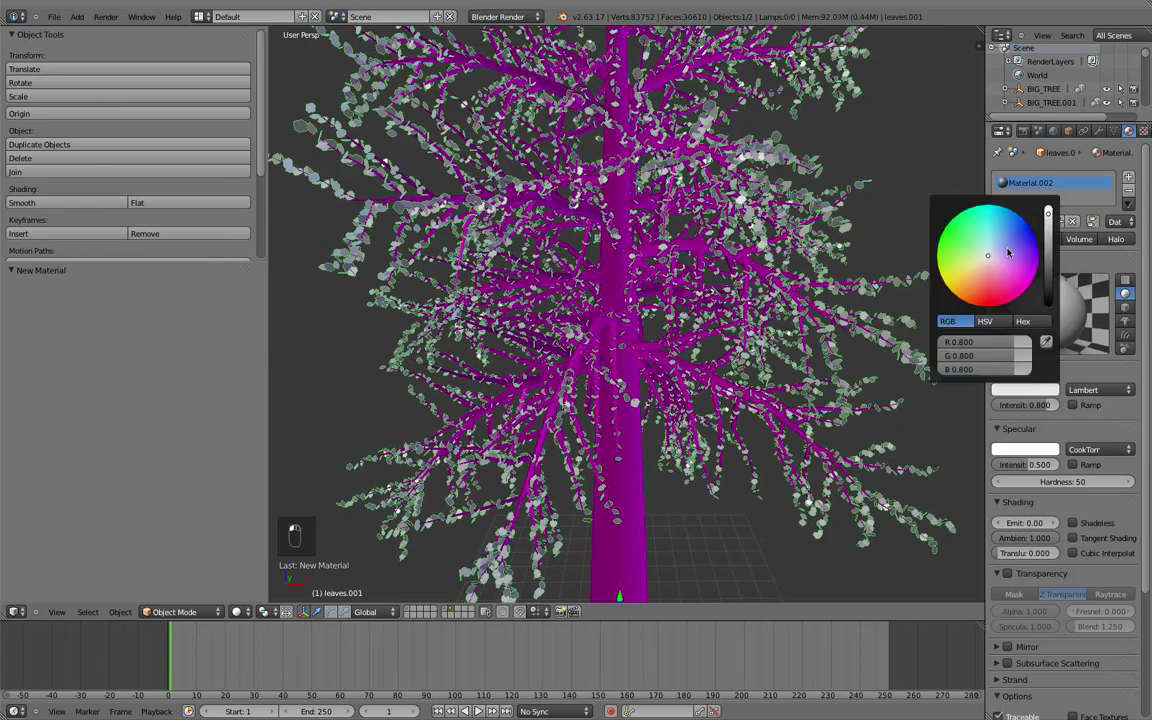
{"action": "left_click_drag", "start_coordinate": [1008, 253], "coordinate": [1036, 228]}
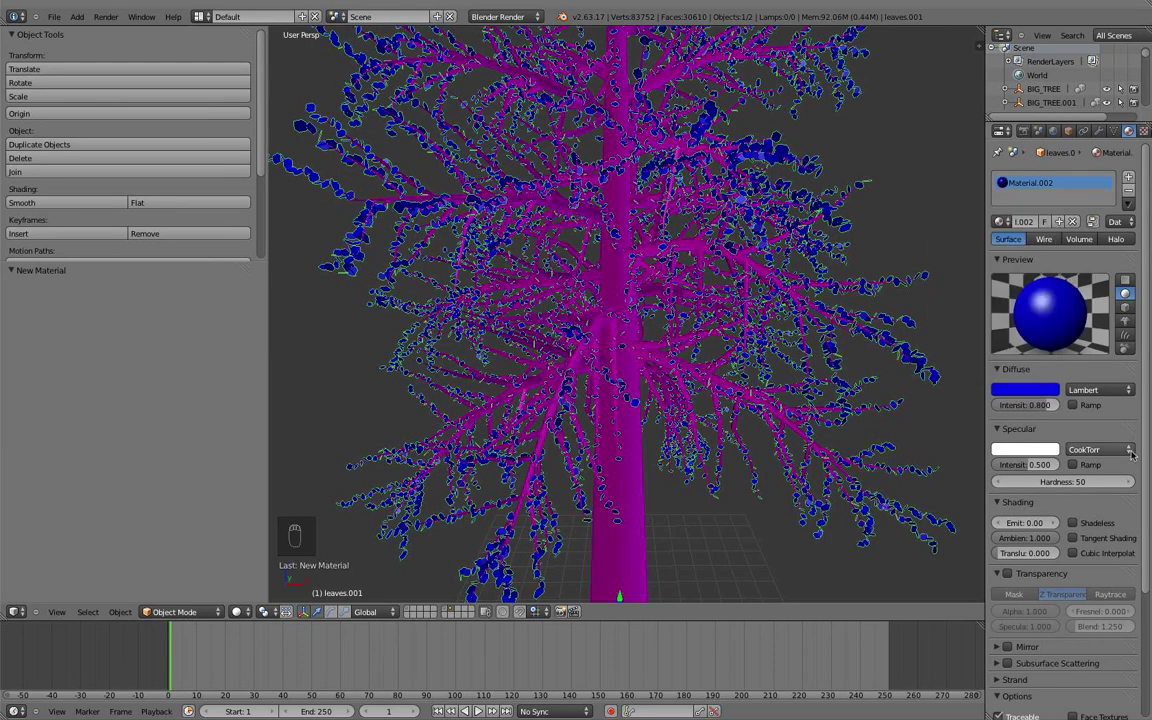
{"action": "left_click", "coordinate": [1016, 369]}
{"action": "scroll", "coordinate": [616, 258], "scroll_direction": "down", "scroll_amount": 4}
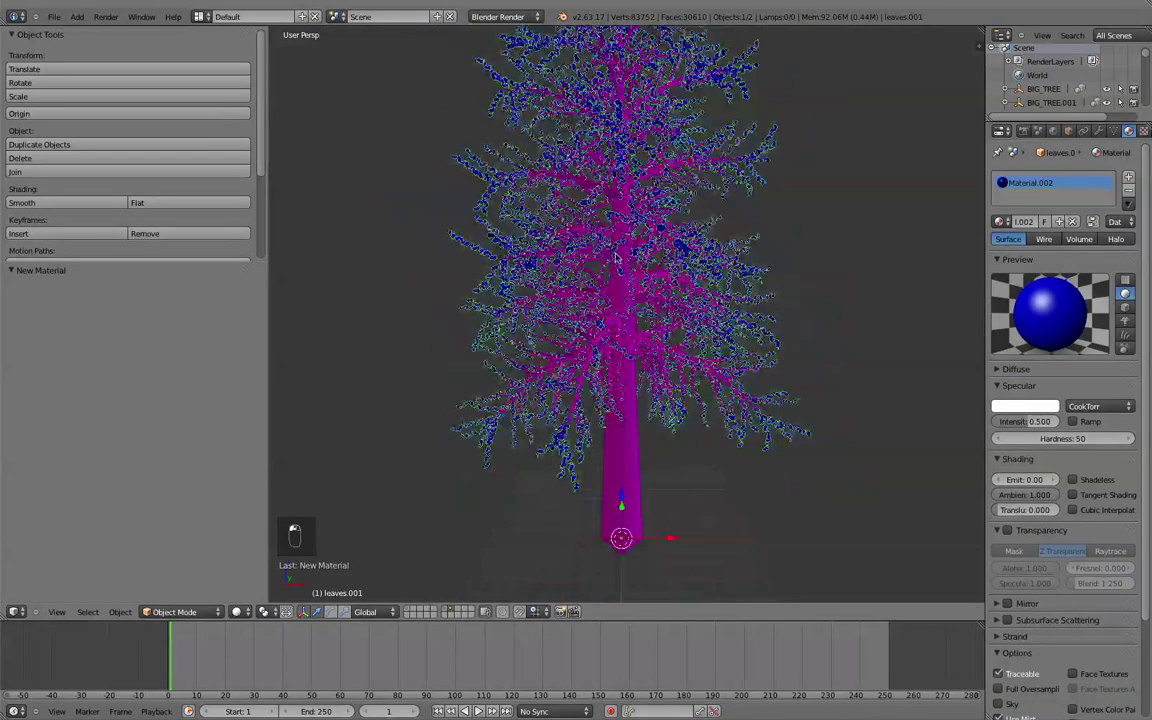
{"action": "key", "text": "a"}
{"action": "scroll", "coordinate": [628, 256], "scroll_direction": "up", "scroll_amount": 1}
{"action": "scroll", "coordinate": [620, 248], "scroll_direction": "up", "scroll_amount": 2}
{"action": "scroll", "coordinate": [610, 241], "scroll_direction": "up", "scroll_amount": 3}
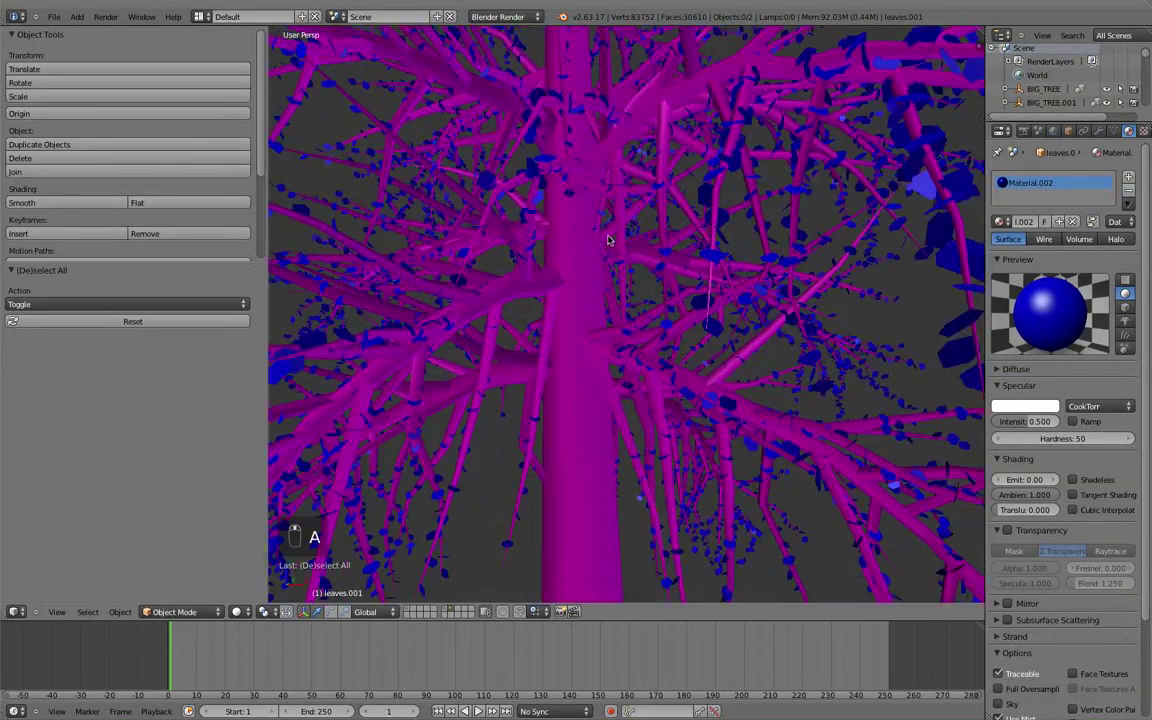
{"action": "scroll", "coordinate": [620, 262], "scroll_direction": "down", "scroll_amount": 4}
{"action": "scroll", "coordinate": [617, 282], "scroll_direction": "down", "scroll_amount": 2}
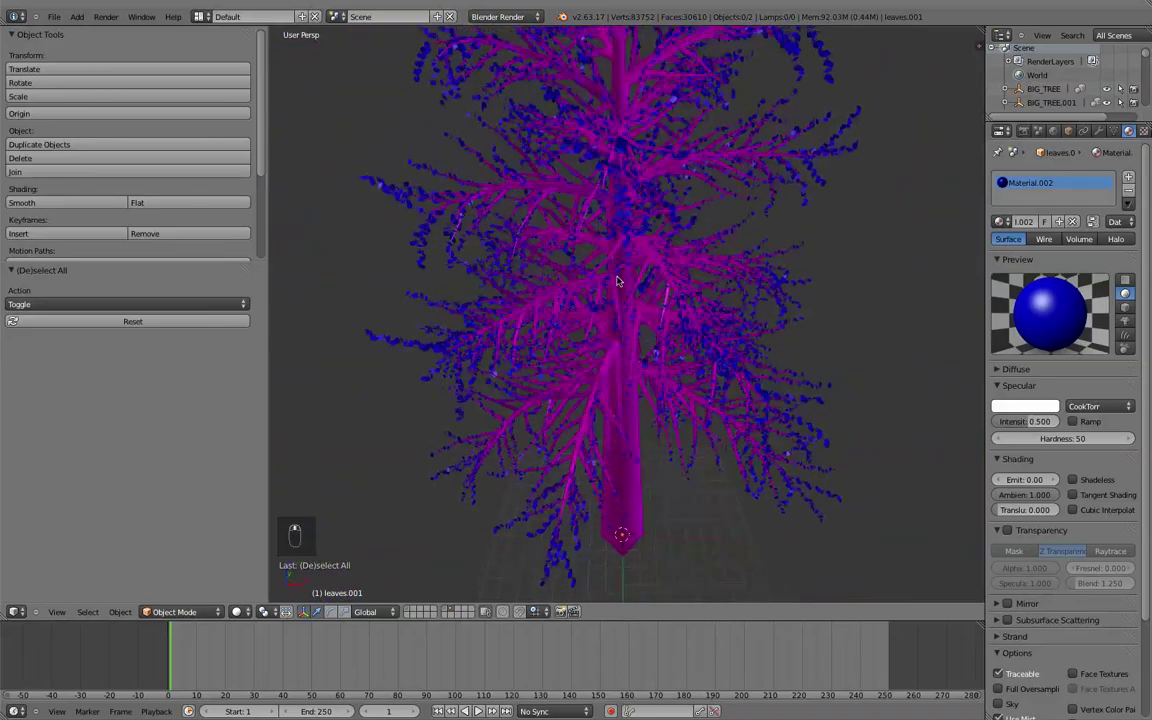
{"action": "scroll", "coordinate": [617, 282], "scroll_direction": "up", "scroll_amount": 5}
{"action": "scroll", "coordinate": [627, 257], "scroll_direction": "down", "scroll_amount": 3}
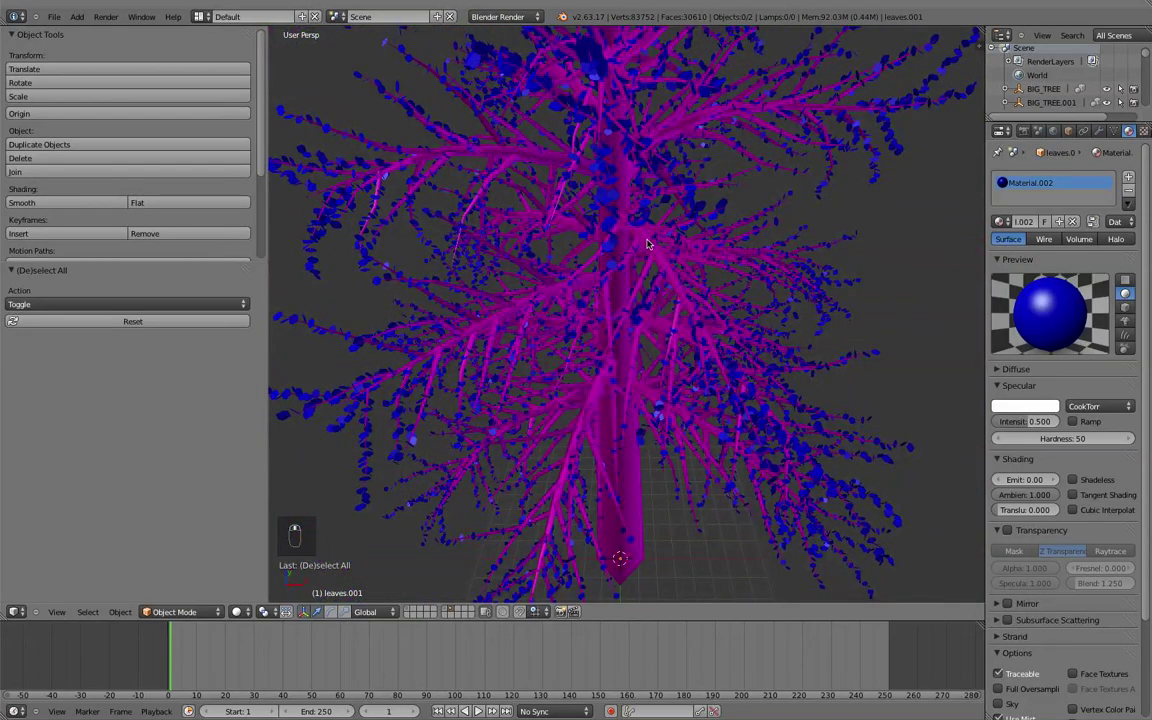
Show layer six with the small tree, leaving its leaves in place.
{"action": "key", "text": "2"}
{"action": "key", "text": "4"}
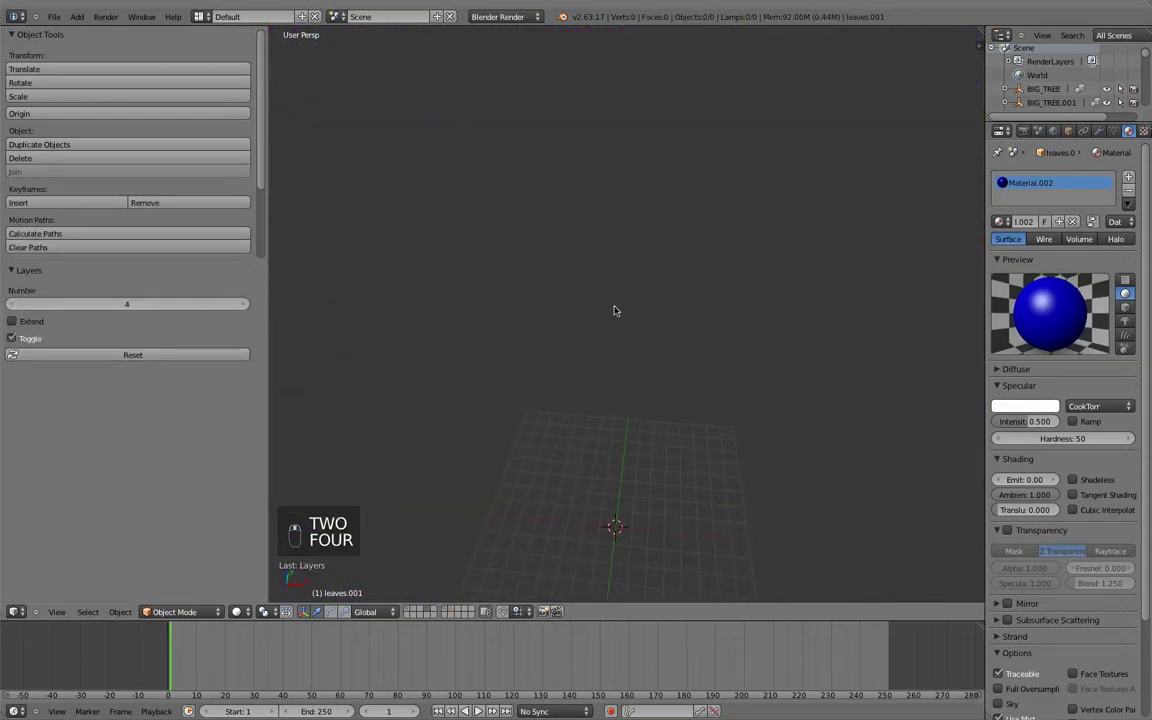
{"action": "key", "text": "5"}
{"action": "key", "text": "6"}
{"action": "key", "text": "7"}
{"action": "key", "text": "6"}
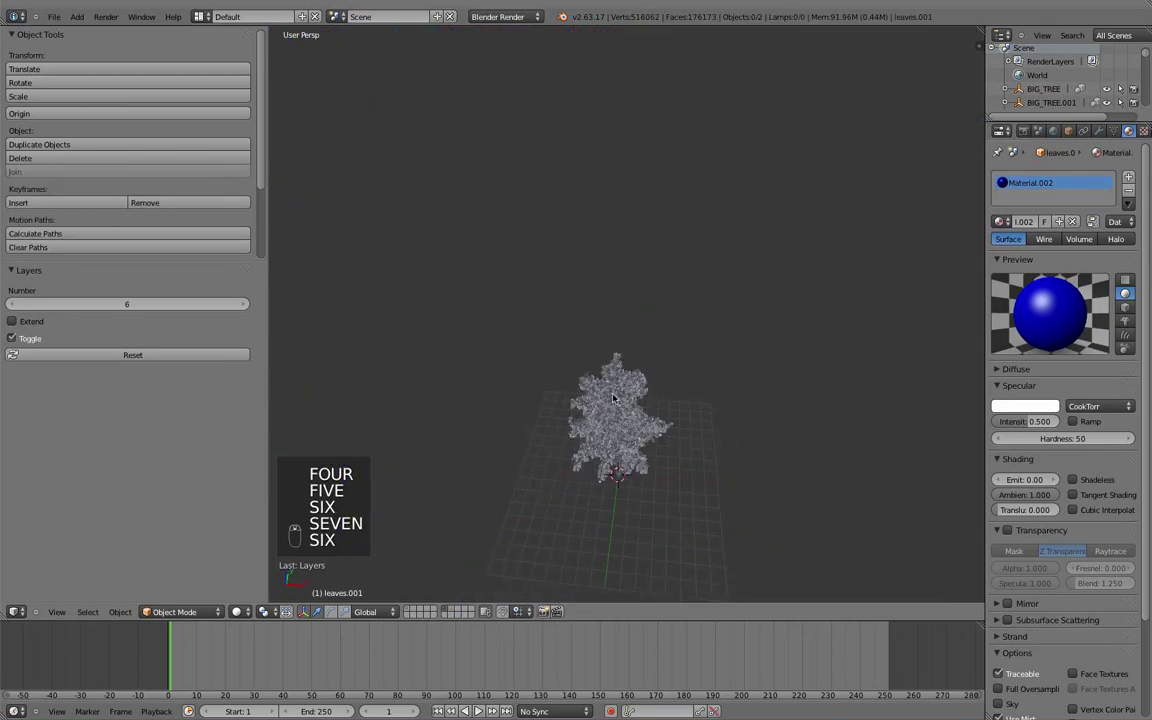
{"action": "right_click_drag", "start_coordinate": [614, 398], "coordinate": [627, 370]}
{"action": "key", "text": "shift+z"}
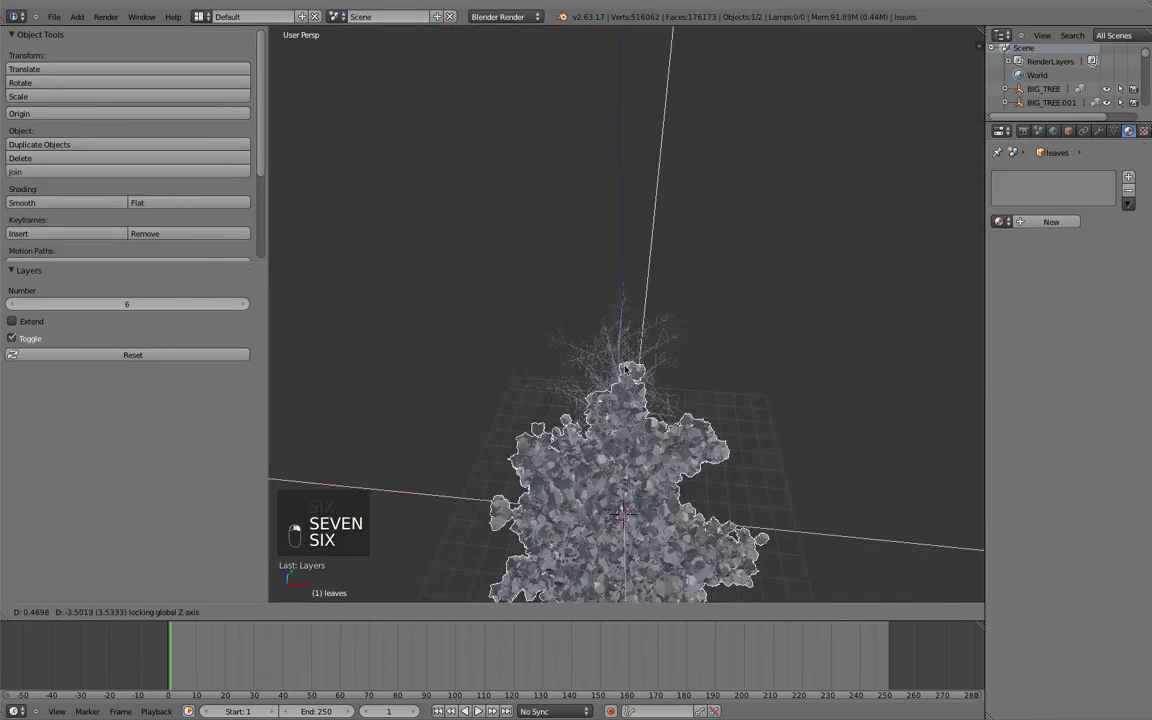
{"action": "right_click", "coordinate": [627, 370]}
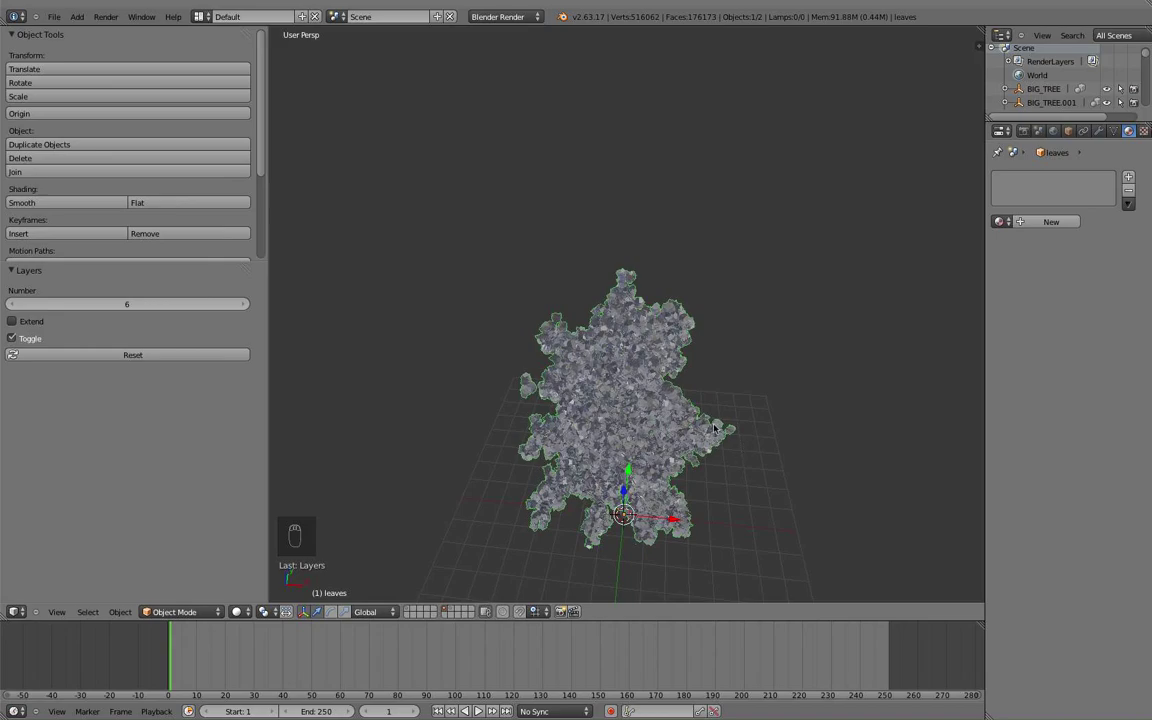
{"action": "scroll", "coordinate": [714, 428], "scroll_direction": "up", "scroll_amount": 2}
{"action": "scroll", "coordinate": [714, 428], "scroll_direction": "up", "scroll_amount": 2}
{"action": "mouse_move", "coordinate": [715, 424]}
{"action": "middle_mouse_down"}
{"action": "mouse_move", "coordinate": [743, 350]}
{"action": "mouse_move", "coordinate": [849, 299]}
{"action": "middle_mouse_up"}
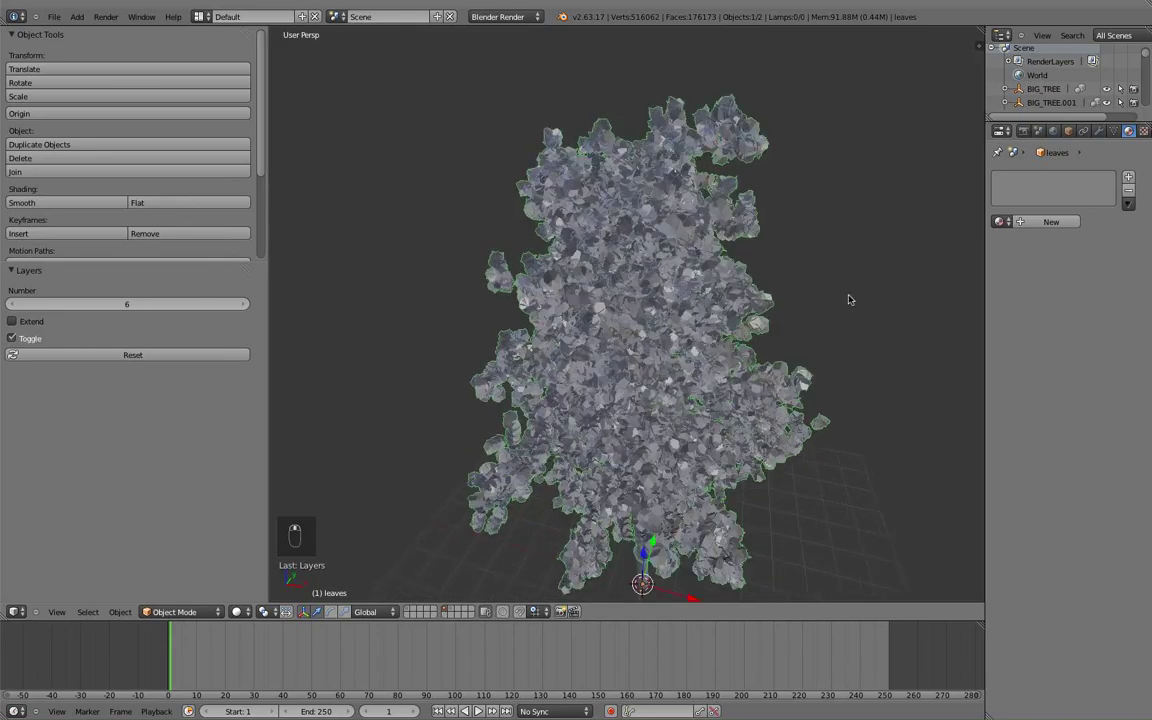
Give the small tree's leaves a new material, Material.003, with a blue specular colour.
{"action": "left_click", "coordinate": [1062, 227]}
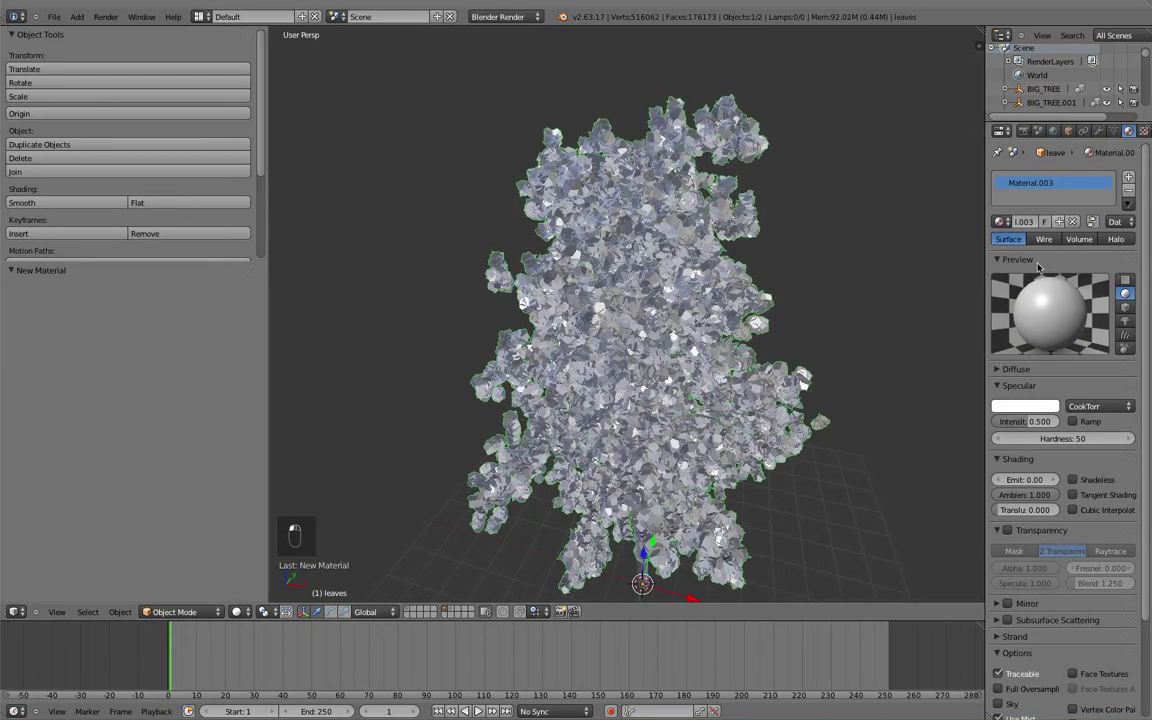
{"action": "left_click", "coordinate": [1024, 405]}
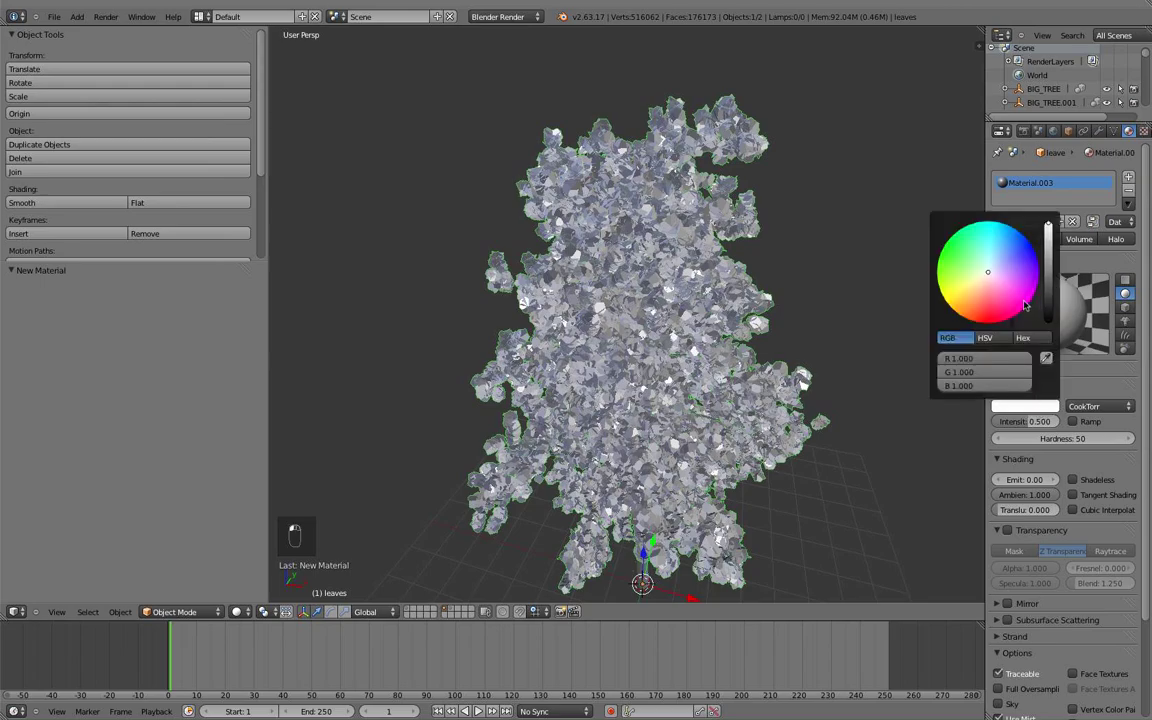
{"action": "left_click", "coordinate": [1034, 250]}
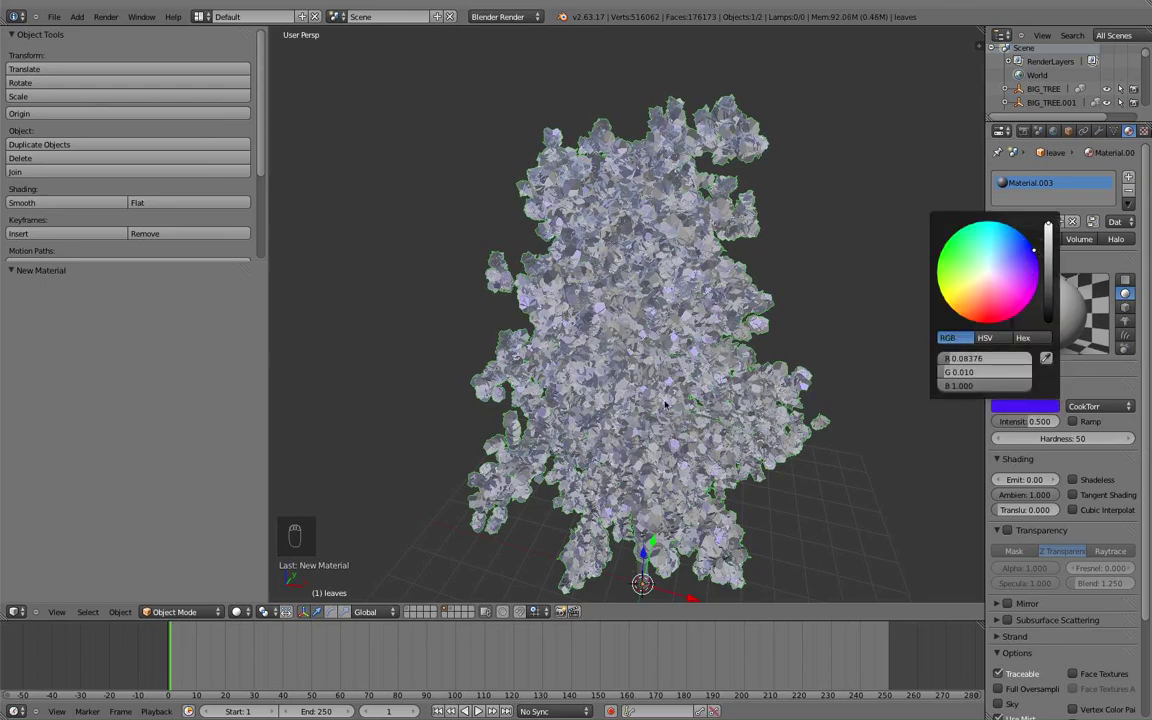
{"action": "scroll", "coordinate": [866, 408], "scroll_direction": "down", "scroll_amount": 2}
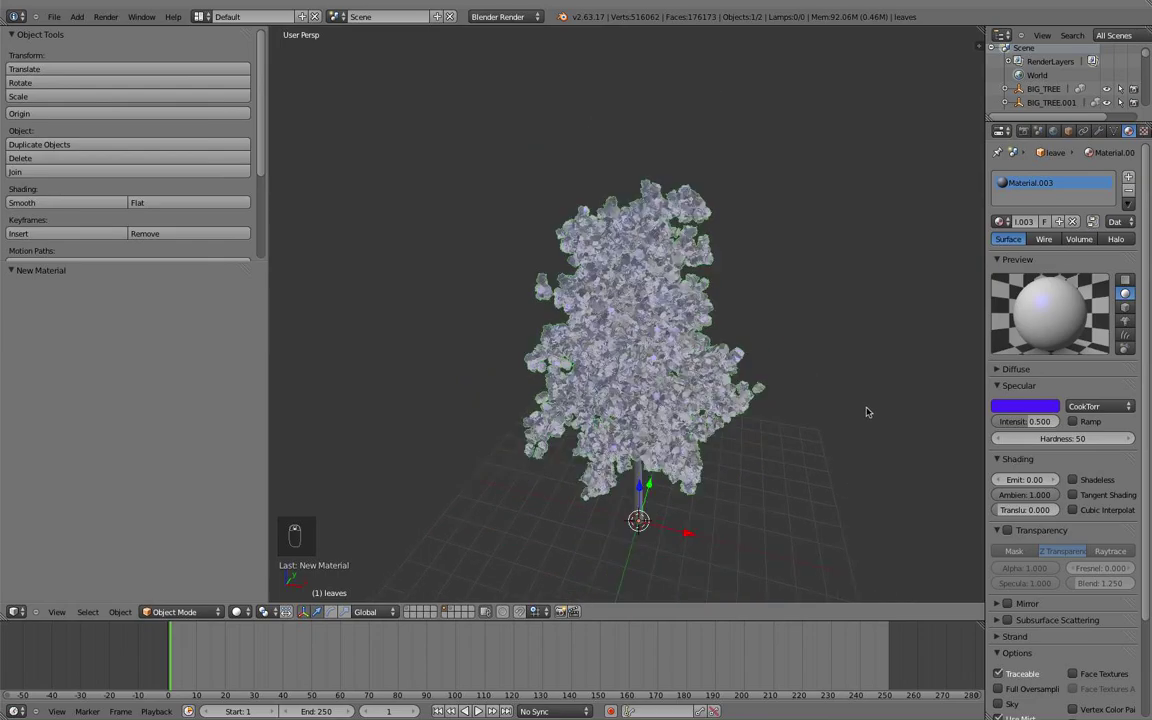
{"action": "scroll", "coordinate": [863, 385], "scroll_direction": "down", "scroll_amount": 1}
{"action": "mouse_move", "coordinate": [829, 298]}
{"action": "middle_mouse_down"}
{"action": "mouse_move", "coordinate": [829, 231]}
{"action": "mouse_move", "coordinate": [773, 290]}
{"action": "middle_mouse_up"}
{"action": "scroll", "coordinate": [773, 290], "scroll_direction": "up", "scroll_amount": 2}
Select the small tree's trunk, give it a new Material.004, and set its specular colour to blue.
{"action": "right_click", "coordinate": [773, 290]}
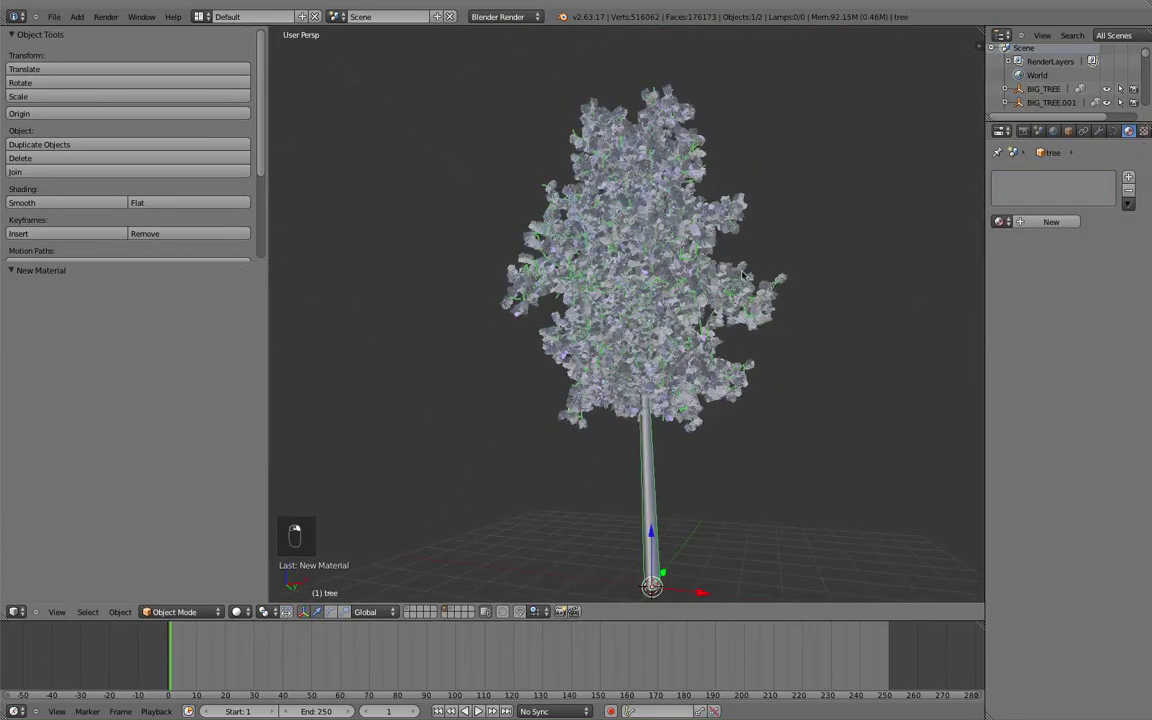
{"action": "scroll", "coordinate": [790, 245], "scroll_direction": "up", "scroll_amount": 1}
{"action": "scroll", "coordinate": [790, 245], "scroll_direction": "up", "scroll_amount": 1}
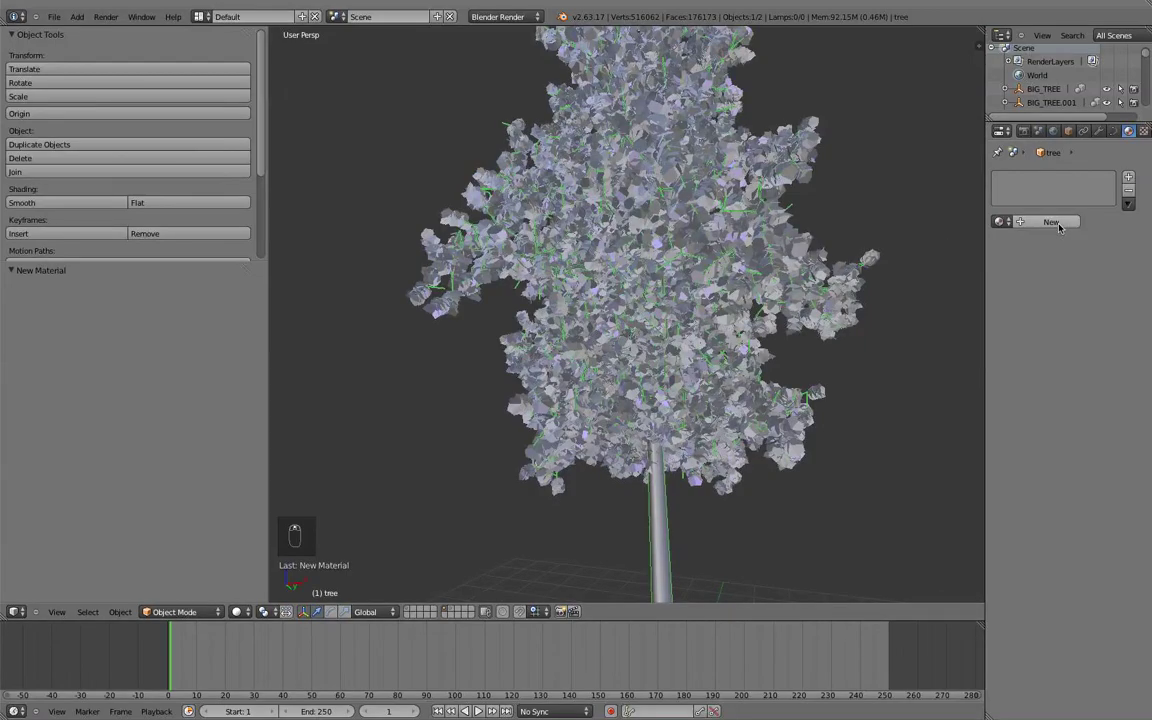
{"action": "left_click", "coordinate": [1045, 221]}
{"action": "left_click", "coordinate": [1021, 404]}
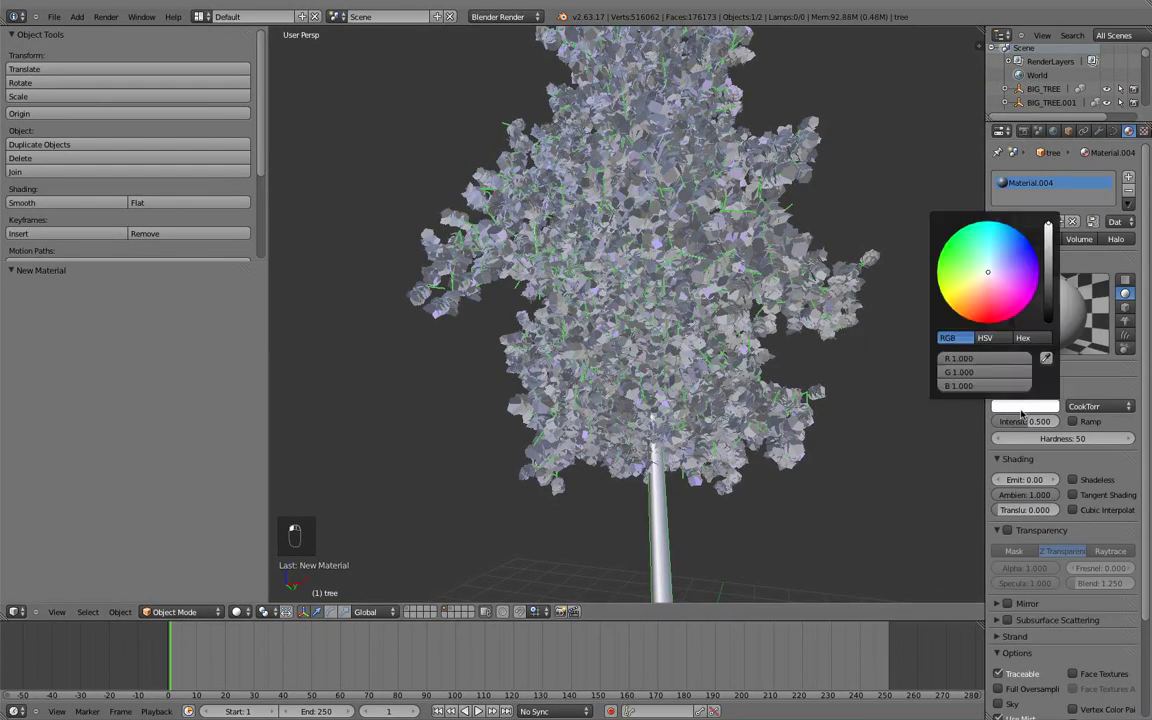
{"action": "left_click", "coordinate": [1035, 241]}
{"action": "left_click_drag", "start_coordinate": [1035, 241], "coordinate": [1032, 244]}
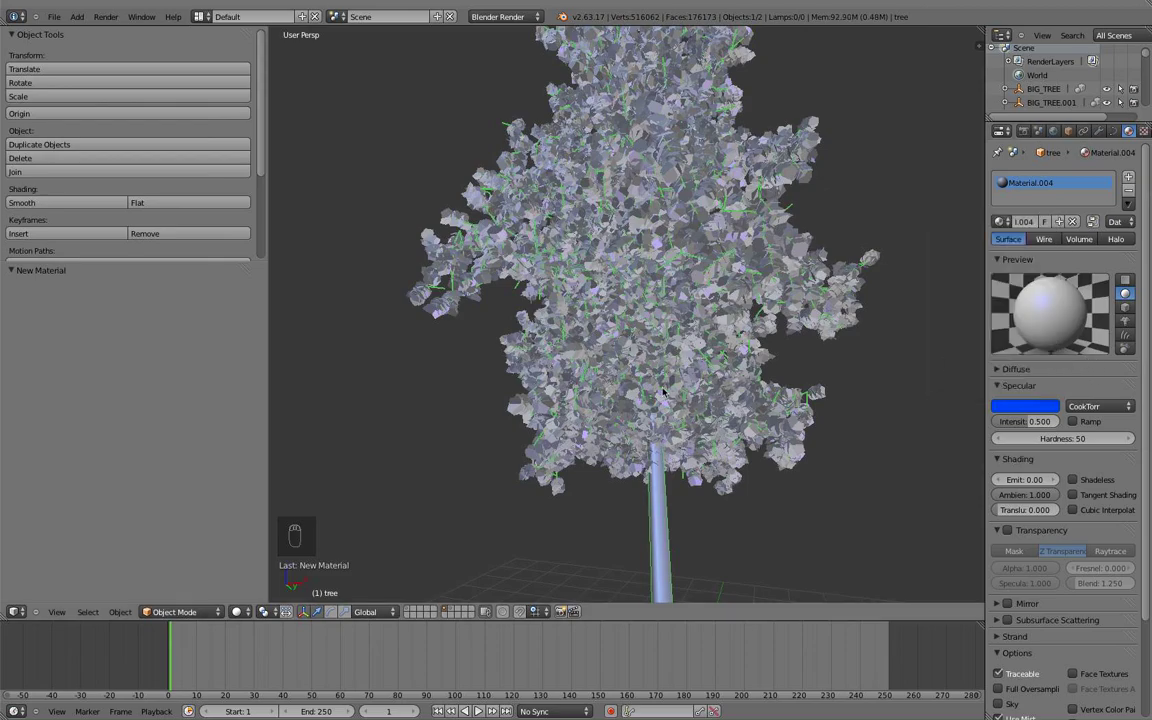
Reselect the small tree's trunk and tilt the view down onto the tree.
{"action": "scroll", "coordinate": [646, 427], "scroll_direction": "down", "scroll_amount": 4}
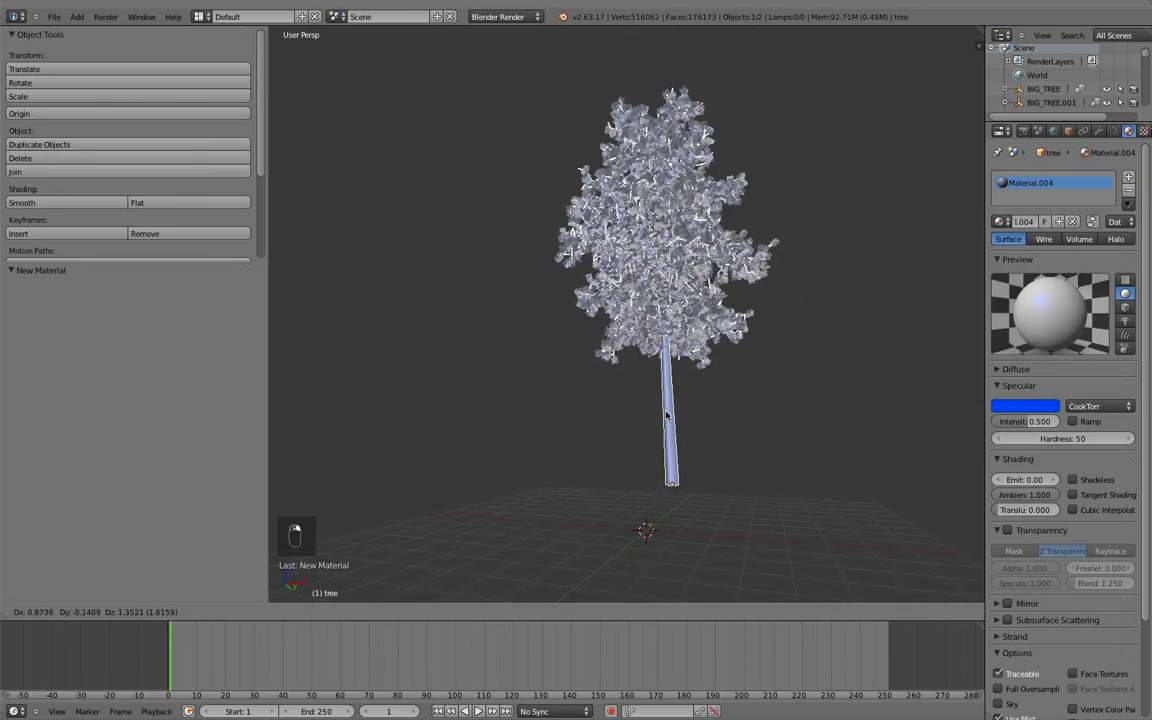
{"action": "scroll", "coordinate": [670, 411], "scroll_direction": "up", "scroll_amount": 4}
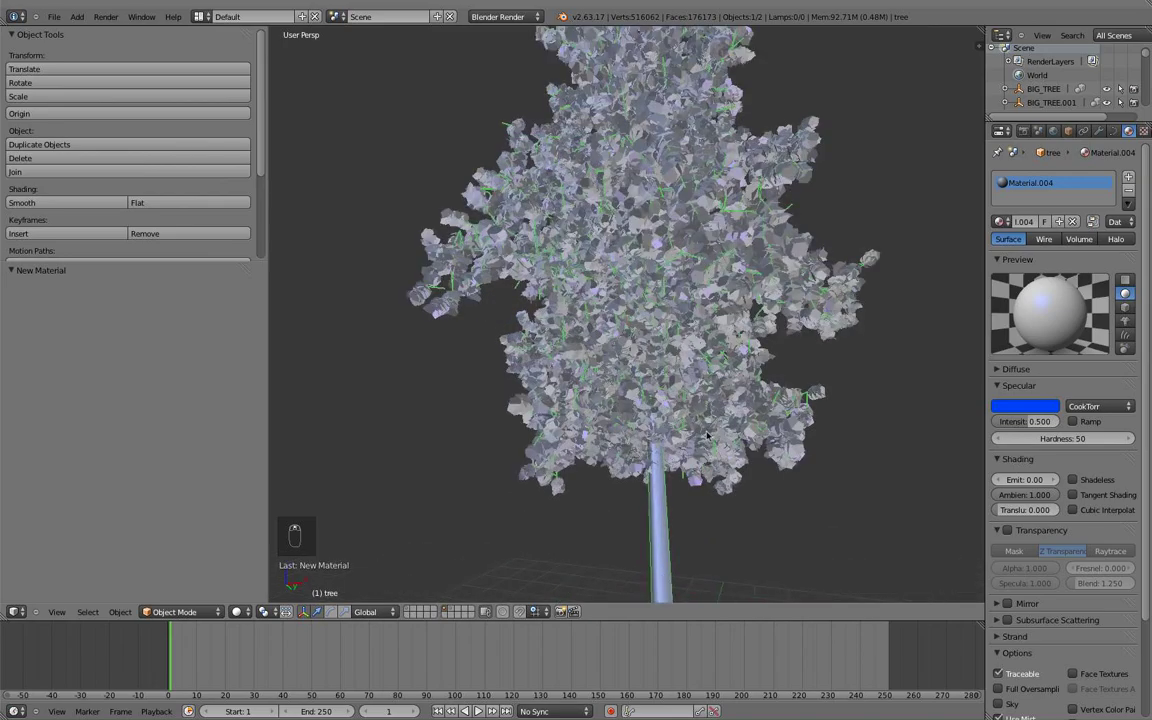
{"action": "right_click", "coordinate": [762, 345]}
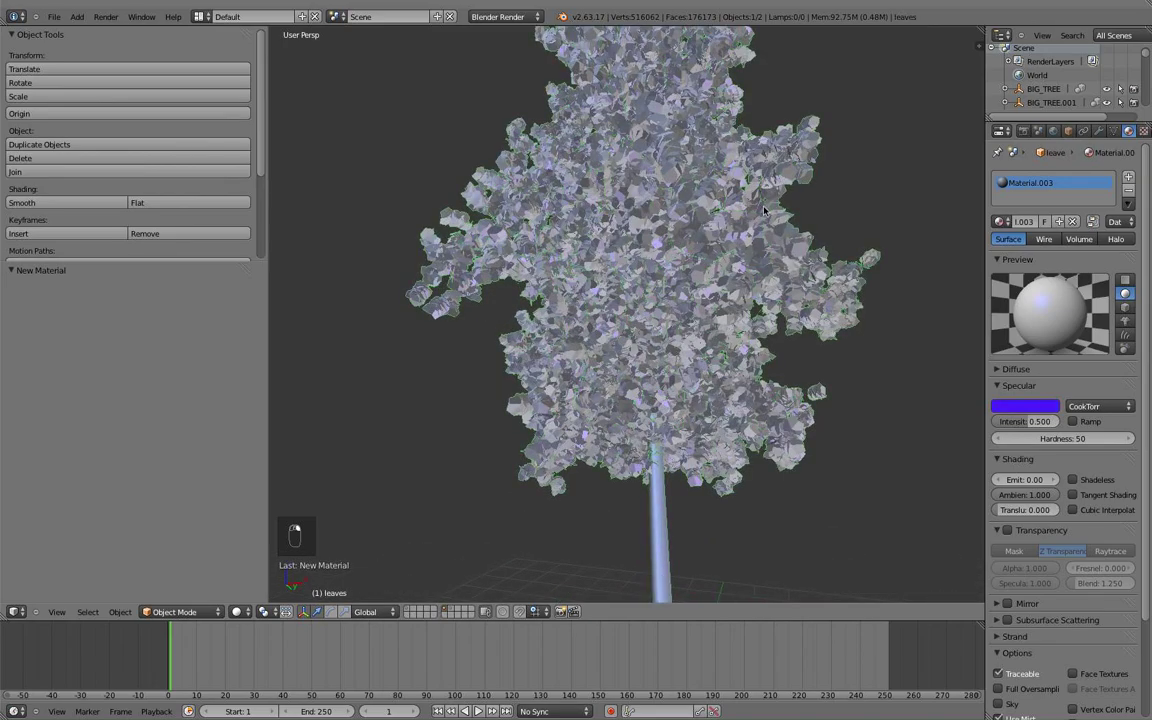
{"action": "right_click", "coordinate": [692, 223]}
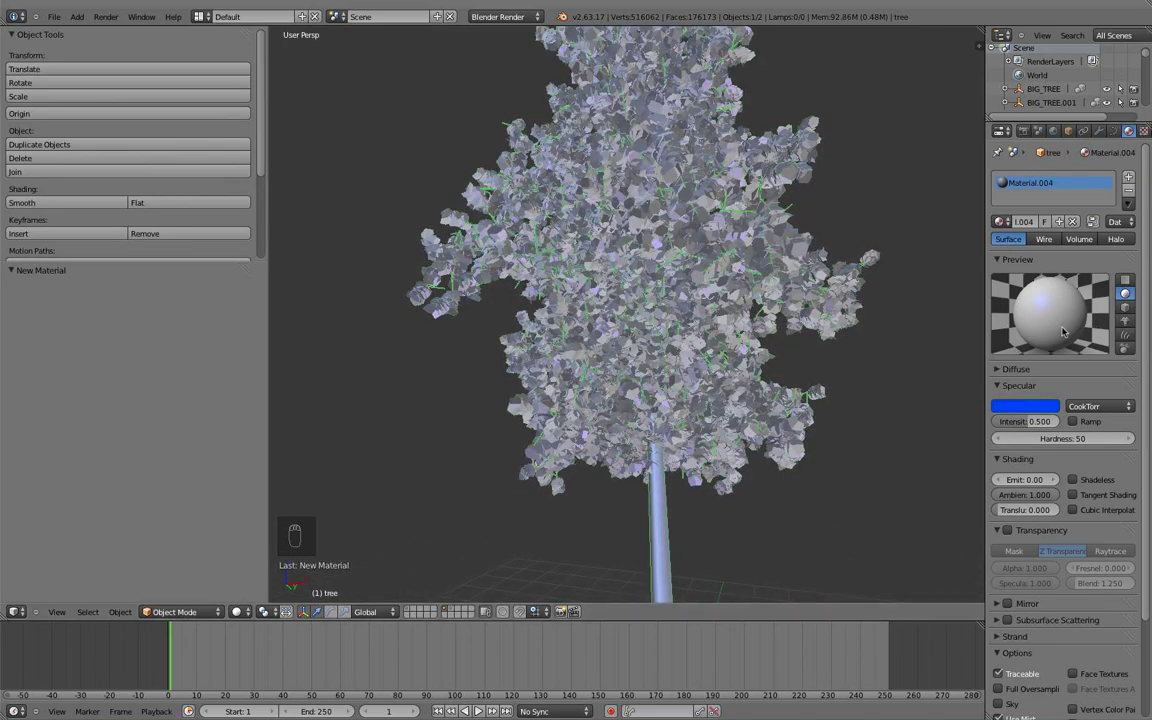
{"action": "left_click", "coordinate": [1012, 407]}
{"action": "scroll", "coordinate": [1005, 385], "scroll_direction": "down", "scroll_amount": 2}
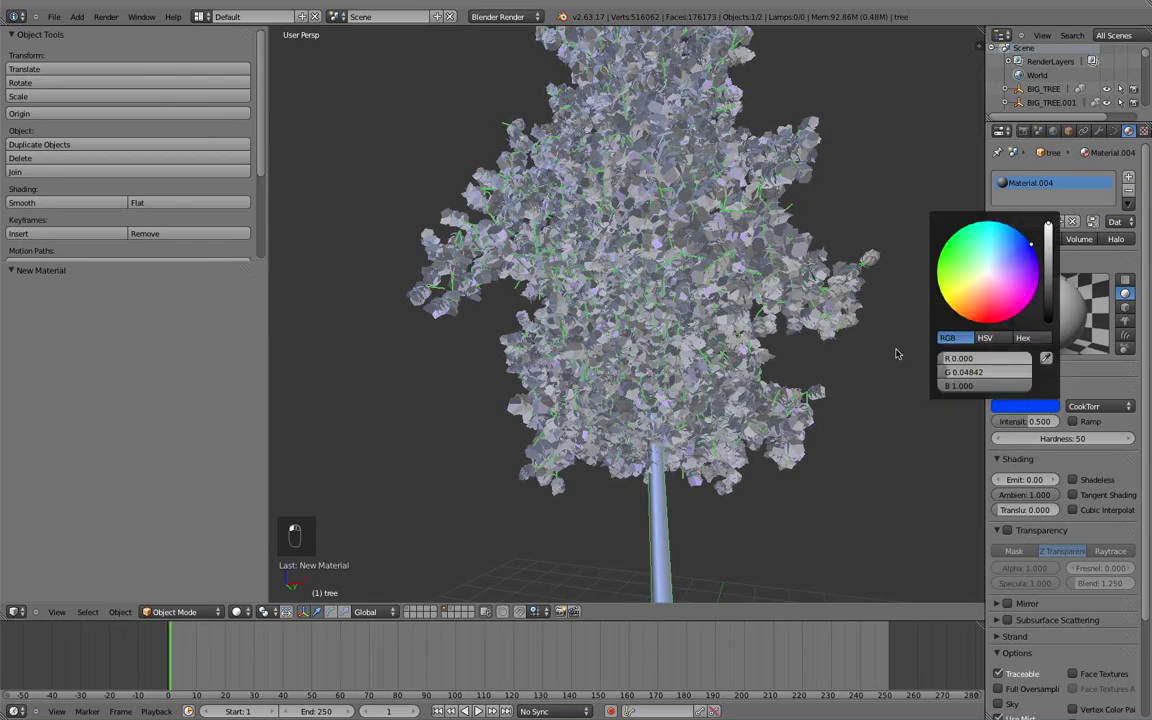
{"action": "scroll", "coordinate": [742, 258], "scroll_direction": "down", "scroll_amount": 5}
{"action": "scroll", "coordinate": [734, 251], "scroll_direction": "down", "scroll_amount": 1}
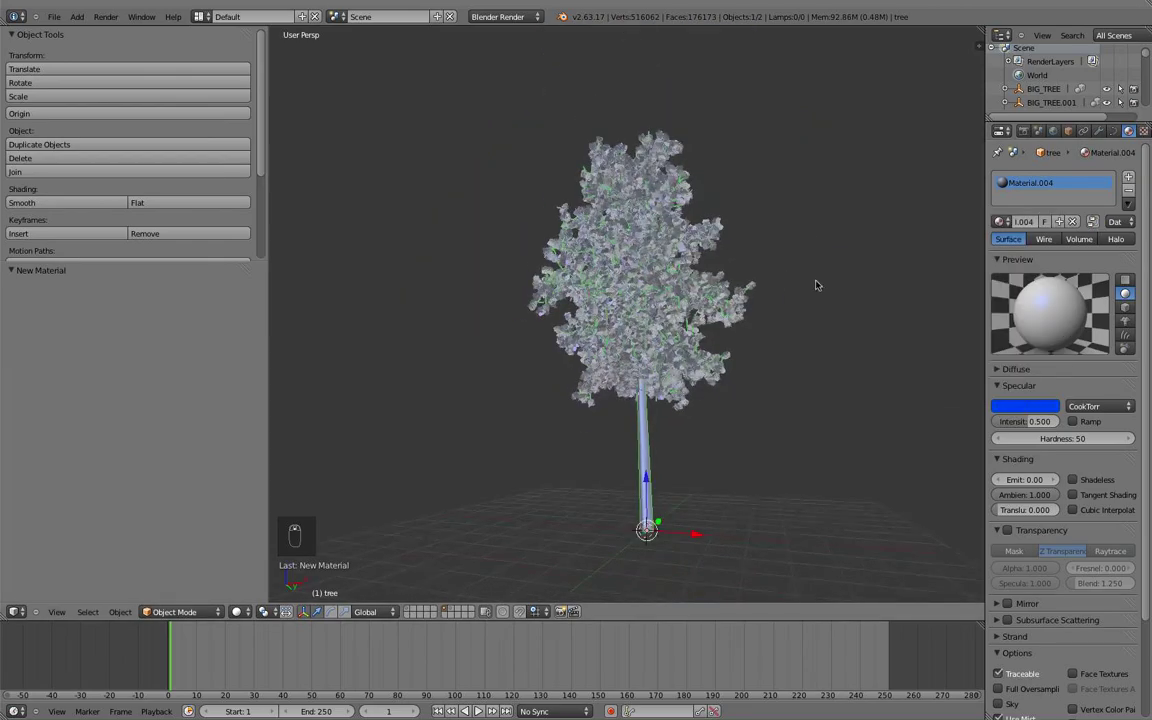
{"action": "middle_click_drag", "start_coordinate": [734, 251], "coordinate": [781, 323]}
Set Material.004's diffuse colour to blue on the trunk.
{"action": "scroll", "coordinate": [790, 315], "scroll_direction": "up", "scroll_amount": 2}
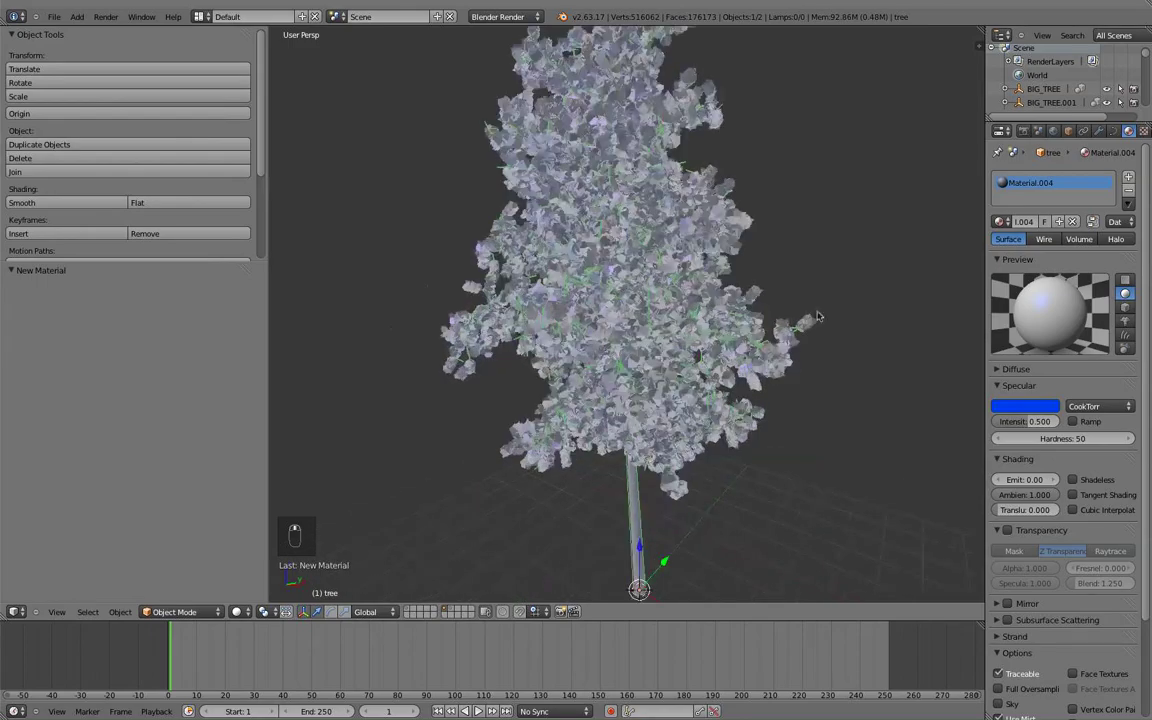
{"action": "scroll", "coordinate": [806, 291], "scroll_direction": "up", "scroll_amount": 2}
{"action": "left_click", "coordinate": [997, 372]}
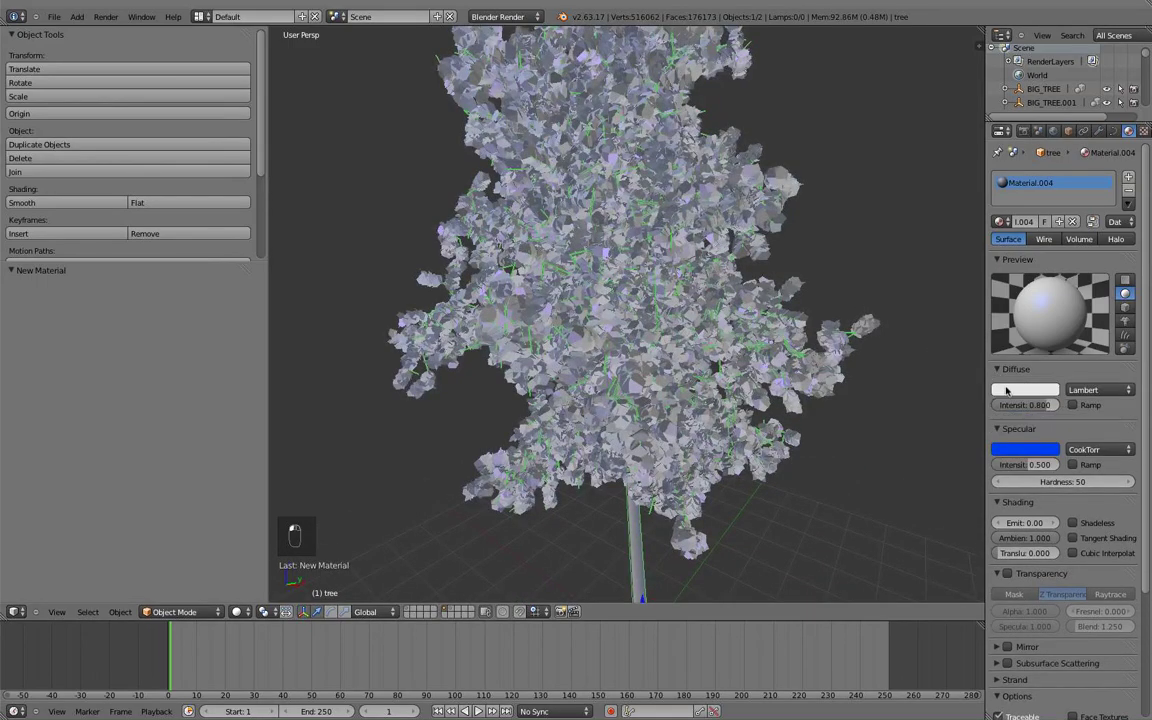
{"action": "left_click", "coordinate": [1025, 389]}
{"action": "left_click", "coordinate": [1027, 222]}
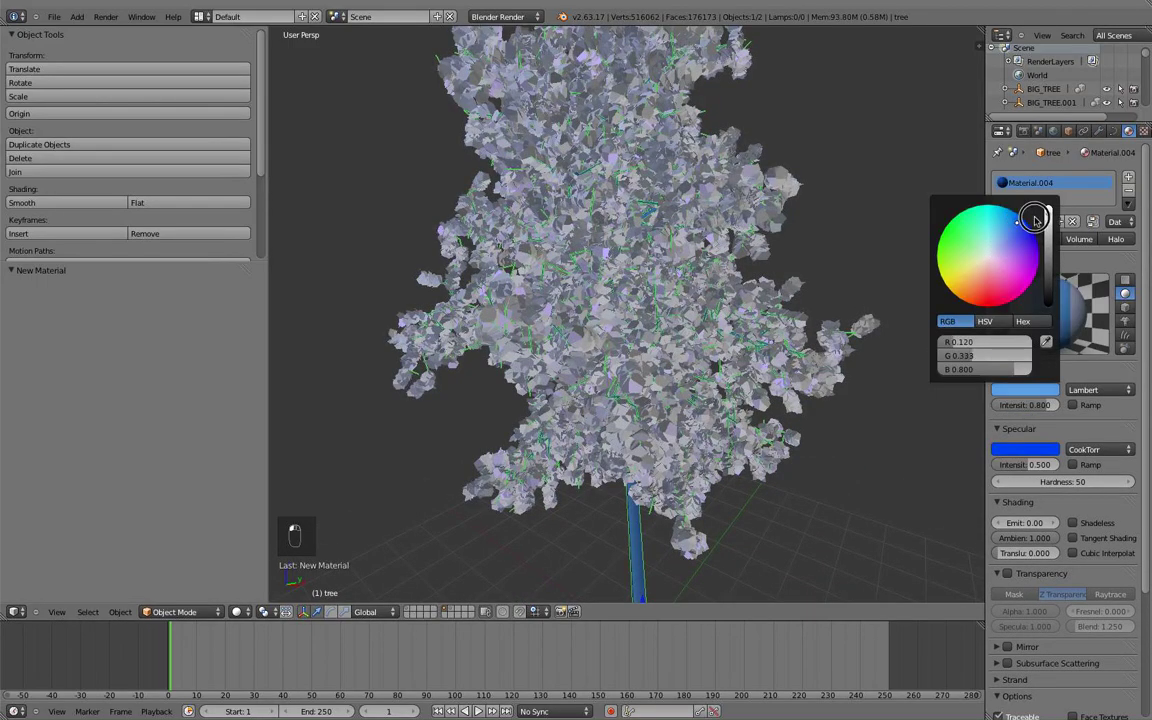
Set the small tree leaves' Material.003 diffuse colour to magenta, then orbit to view from below.
{"action": "right_click", "coordinate": [780, 387]}
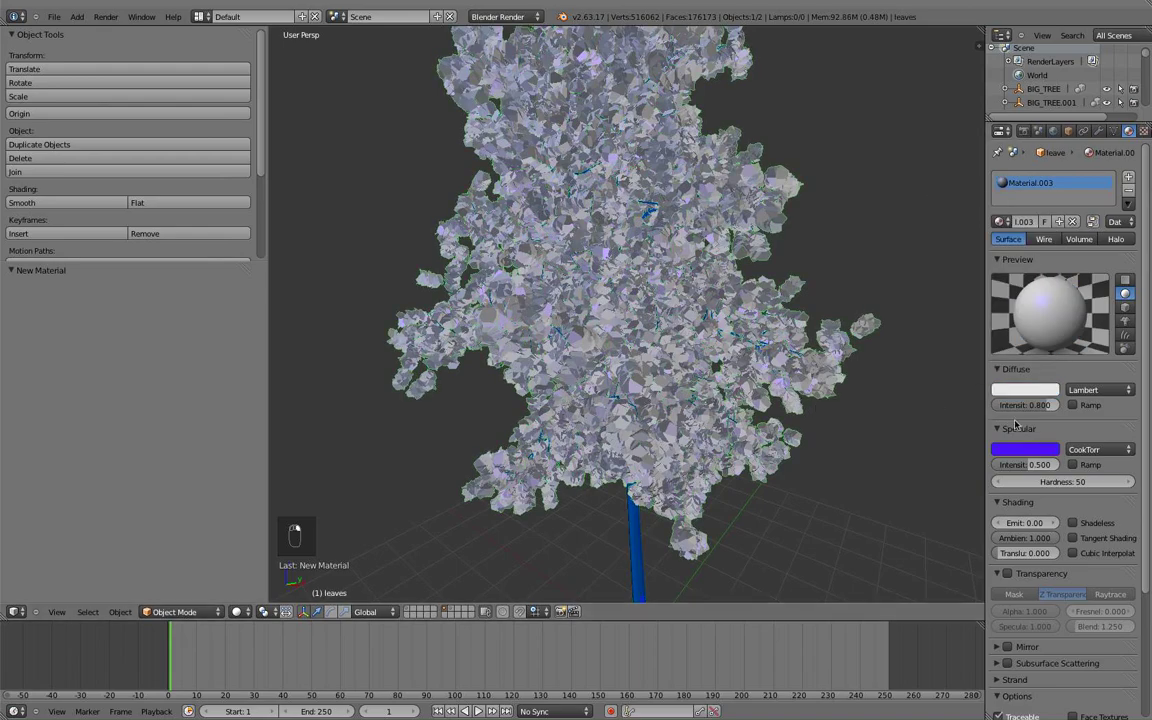
{"action": "left_click", "coordinate": [1025, 392]}
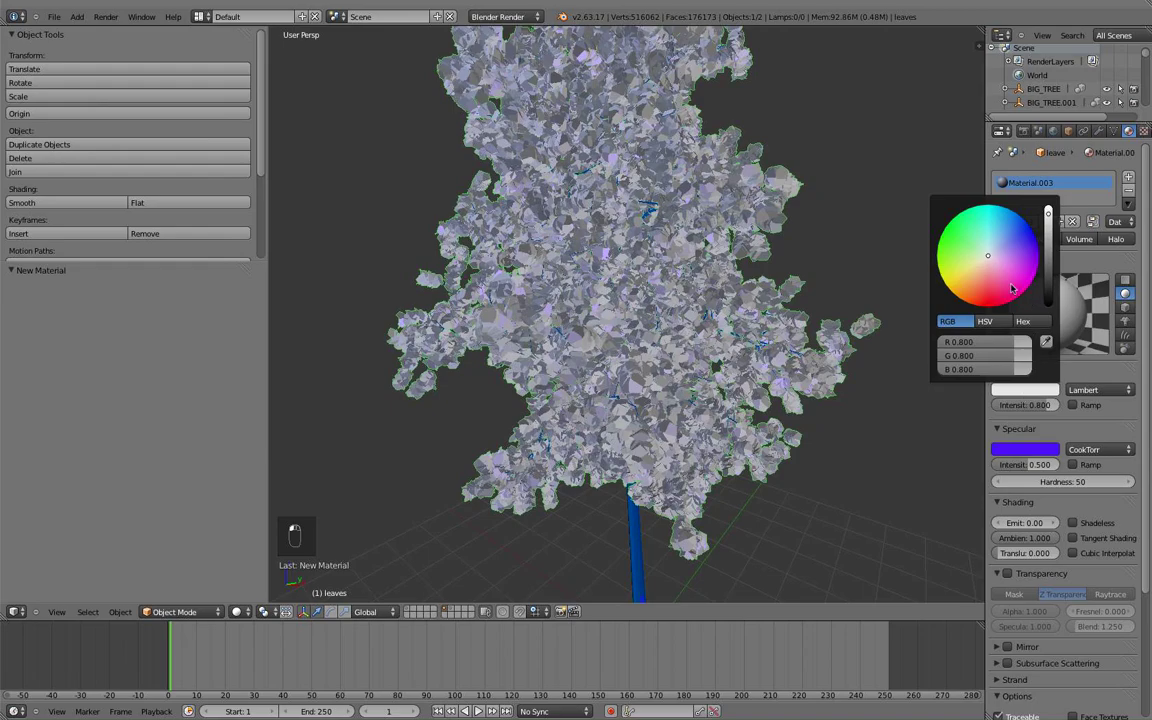
{"action": "left_click_drag", "start_coordinate": [988, 253], "coordinate": [1024, 291]}
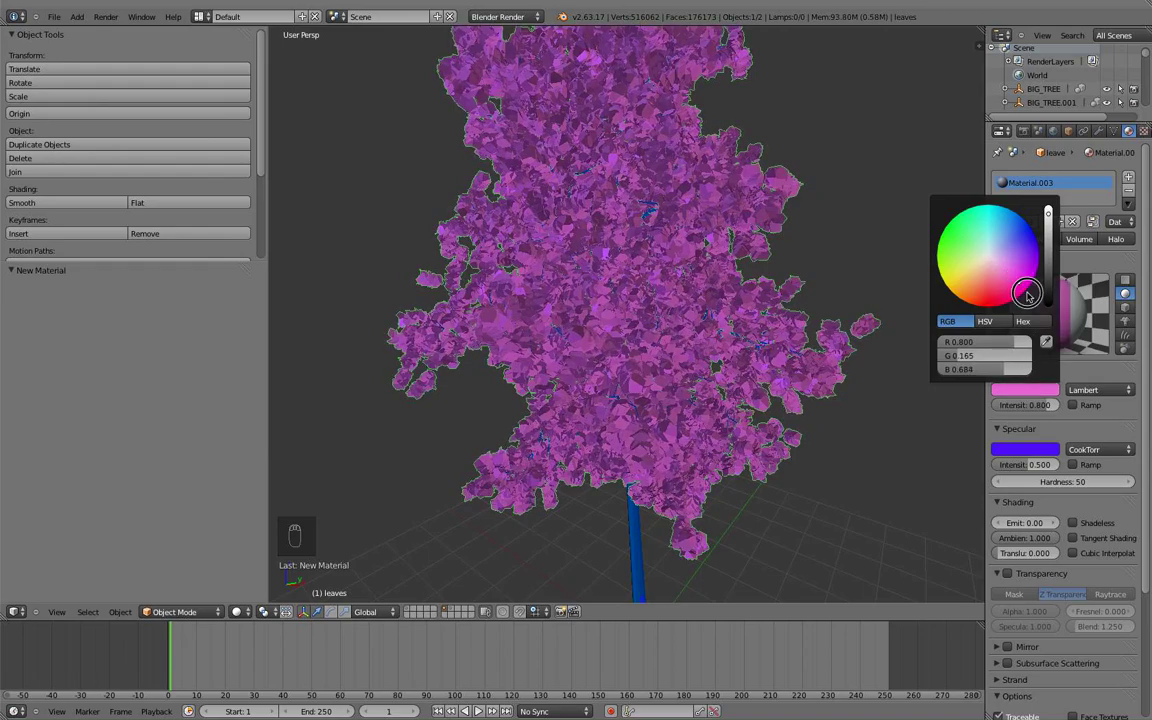
{"action": "scroll", "coordinate": [836, 459], "scroll_direction": "down", "scroll_amount": 2}
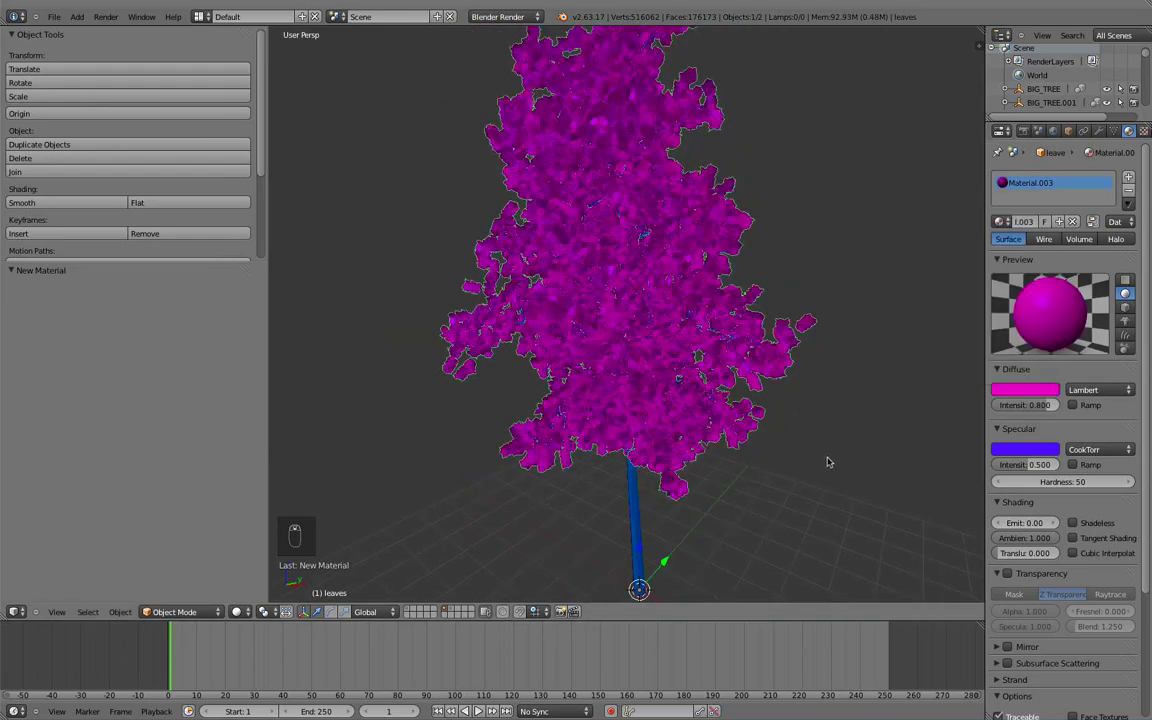
{"action": "scroll", "coordinate": [830, 461], "scroll_direction": "down", "scroll_amount": 2}
{"action": "scroll", "coordinate": [843, 414], "scroll_direction": "up", "scroll_amount": 4}
{"action": "mouse_move", "coordinate": [845, 414]}
{"action": "middle_mouse_down"}
{"action": "mouse_move", "coordinate": [832, 349]}
{"action": "mouse_move", "coordinate": [812, 427]}
{"action": "middle_mouse_up"}
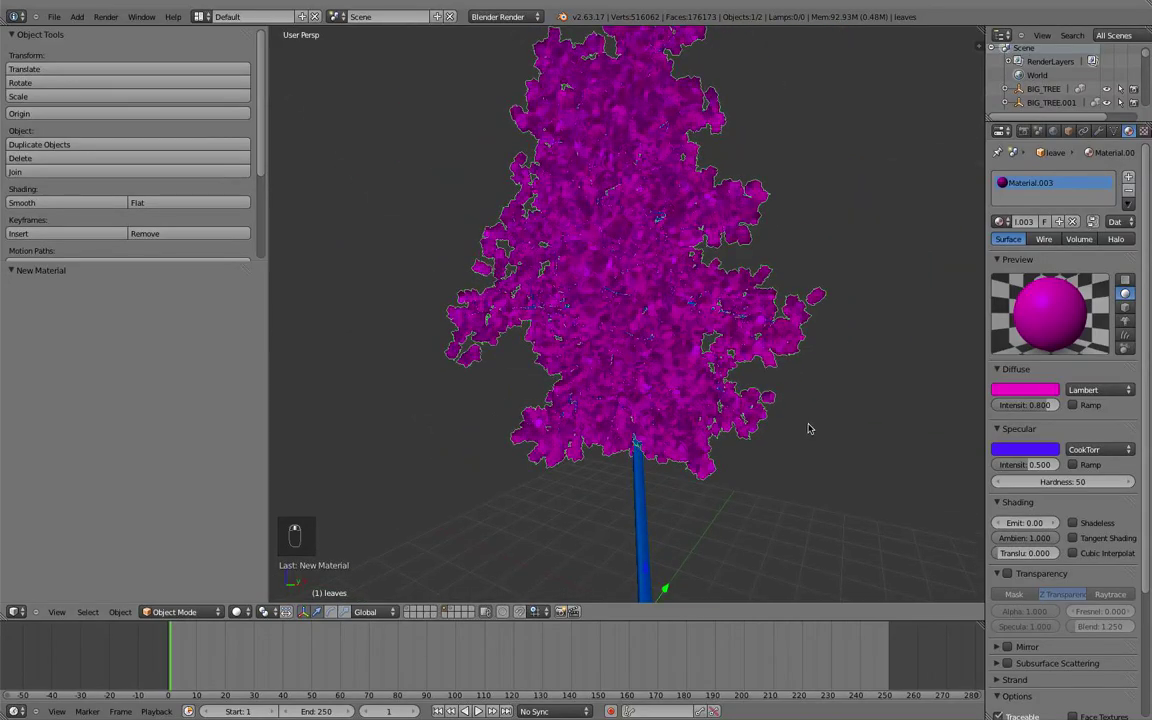
Show layer 1 and zoom through the forest to inspect the magenta and blue trees.
{"action": "key", "text": "1"}
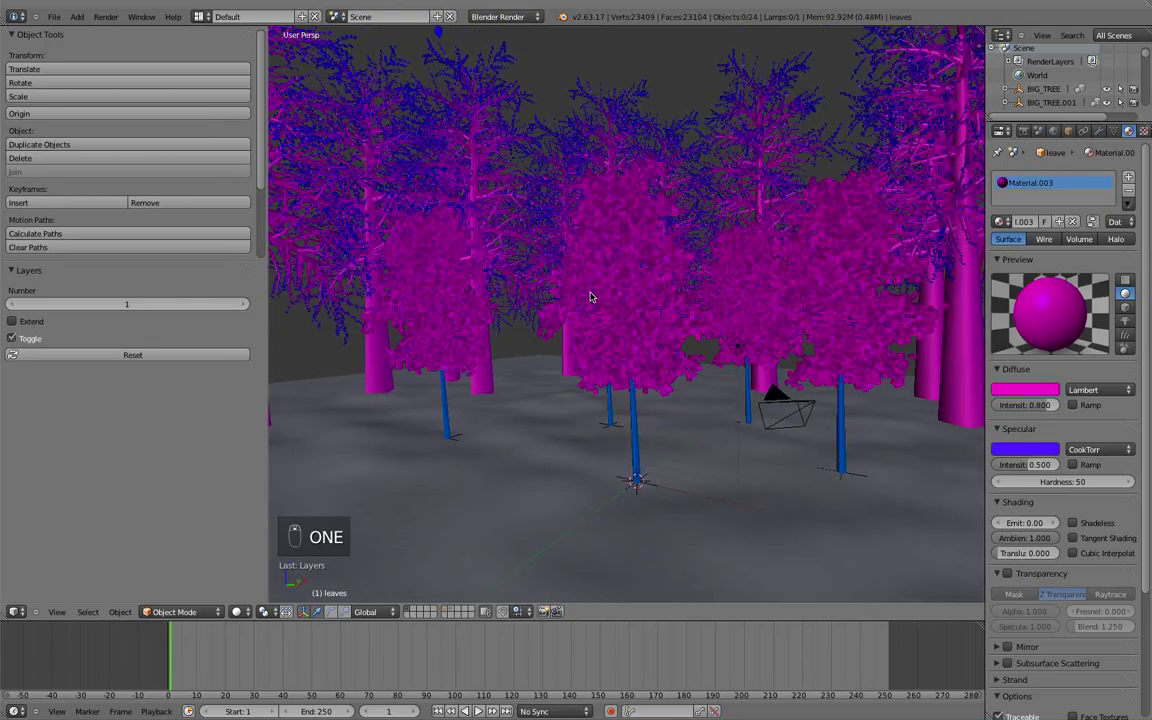
{"action": "scroll", "coordinate": [590, 296], "scroll_direction": "up", "scroll_amount": 2}
{"action": "scroll", "coordinate": [527, 285], "scroll_direction": "up", "scroll_amount": 2}
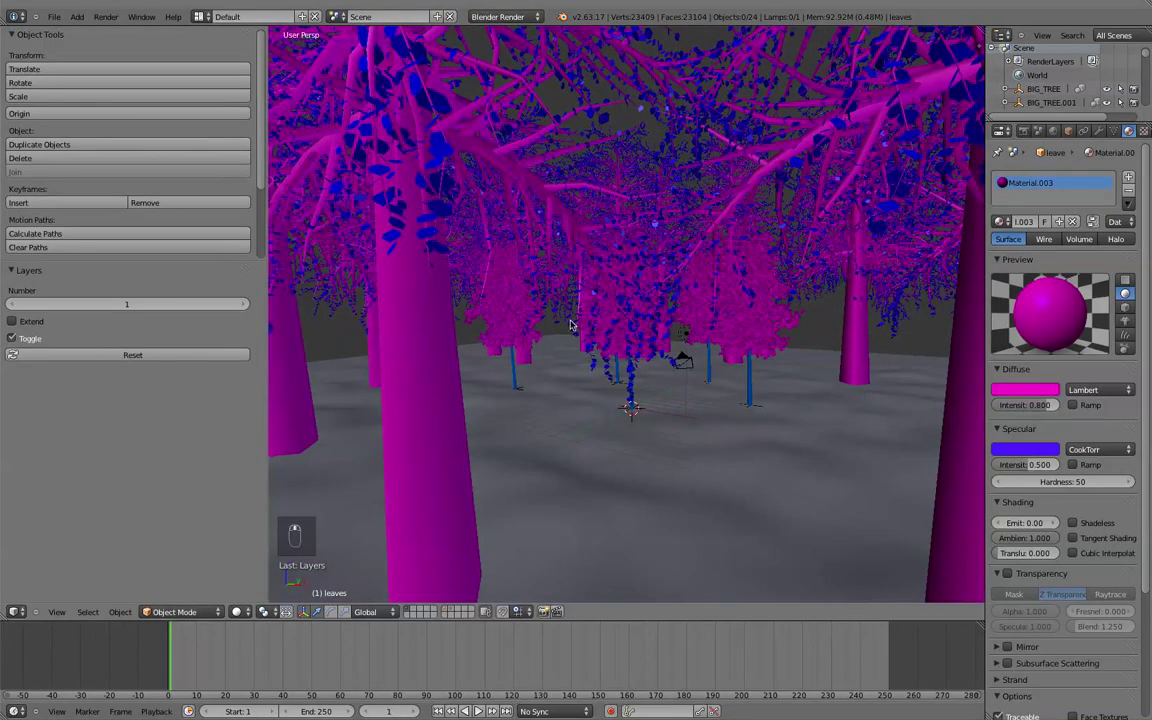
{"action": "scroll", "coordinate": [512, 293], "scroll_direction": "up", "scroll_amount": 2}
{"action": "scroll", "coordinate": [545, 320], "scroll_direction": "up", "scroll_amount": 2}
{"action": "scroll", "coordinate": [552, 336], "scroll_direction": "up", "scroll_amount": 2}
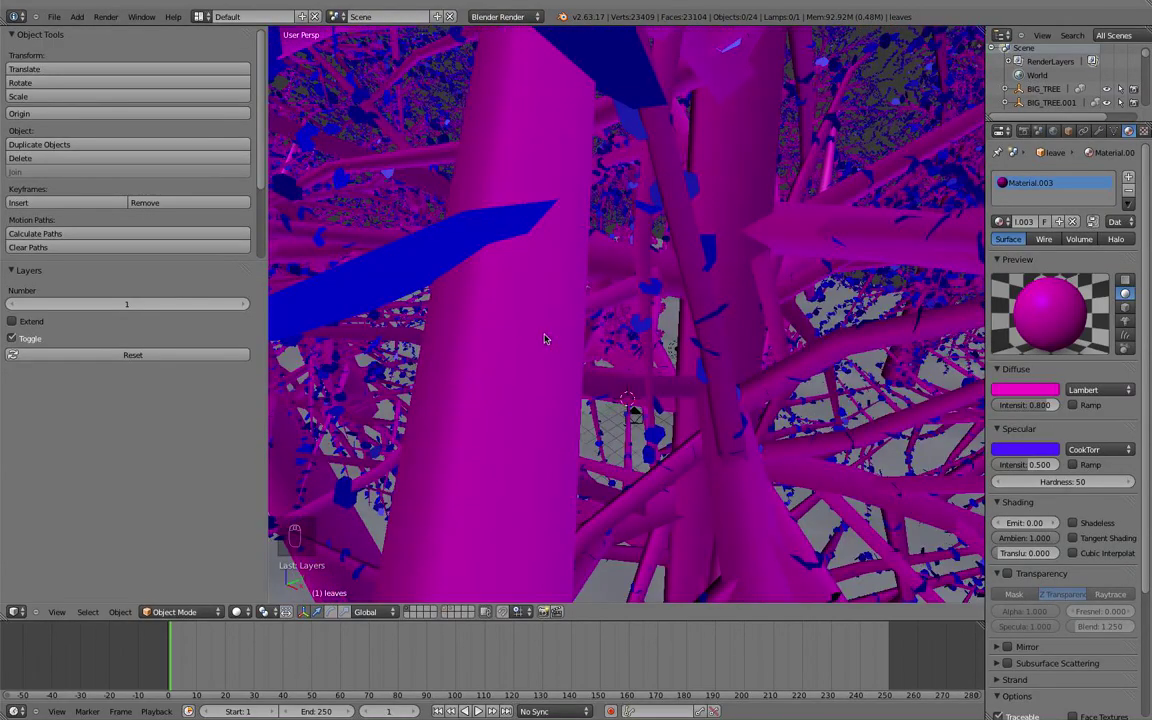
{"action": "scroll", "coordinate": [535, 337], "scroll_direction": "up", "scroll_amount": 2}
{"action": "scroll", "coordinate": [508, 340], "scroll_direction": "up", "scroll_amount": 2}
{"action": "scroll", "coordinate": [498, 342], "scroll_direction": "up", "scroll_amount": 2}
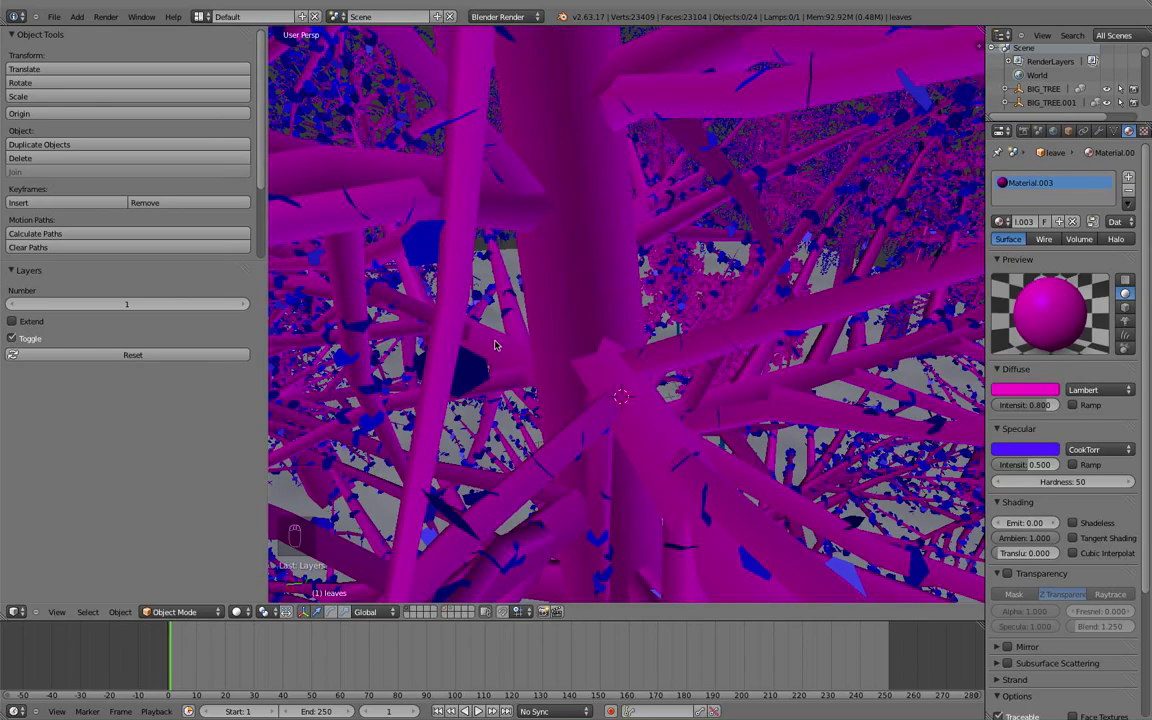
{"action": "scroll", "coordinate": [488, 345], "scroll_direction": "up", "scroll_amount": 2}
{"action": "scroll", "coordinate": [481, 340], "scroll_direction": "up", "scroll_amount": 2}
{"action": "scroll", "coordinate": [481, 330], "scroll_direction": "up", "scroll_amount": 2}
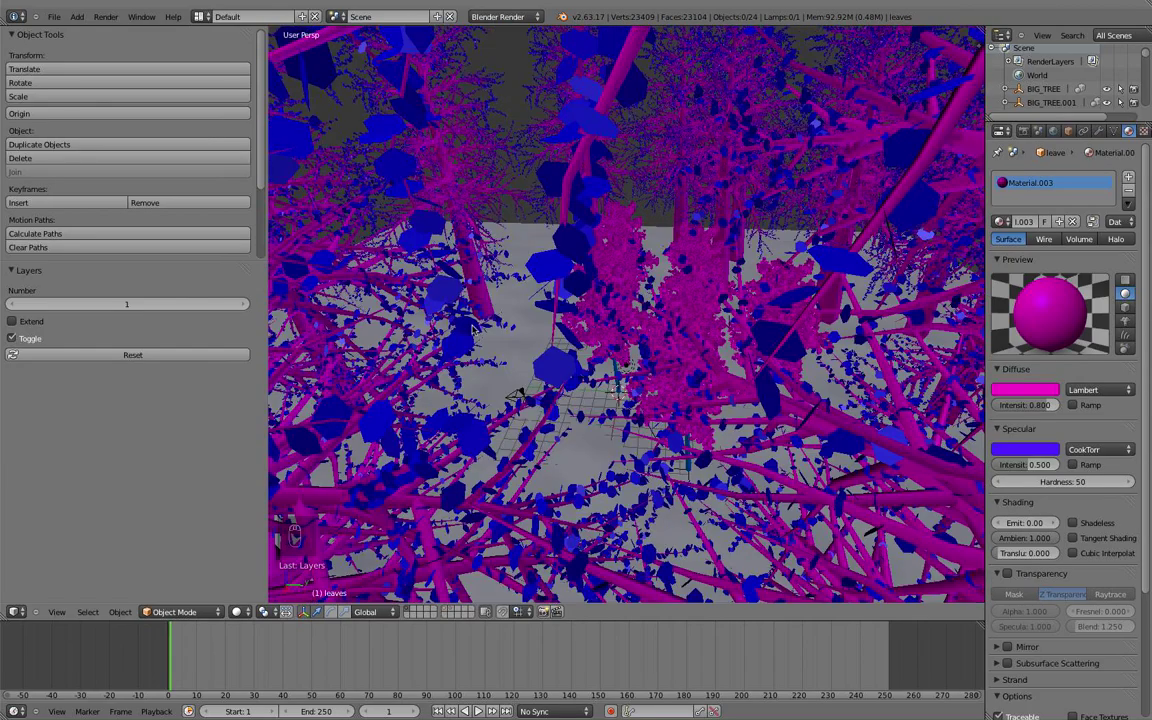
{"action": "scroll", "coordinate": [482, 322], "scroll_direction": "up", "scroll_amount": 2}
{"action": "scroll", "coordinate": [482, 318], "scroll_direction": "up", "scroll_amount": 2}
{"action": "scroll", "coordinate": [540, 290], "scroll_direction": "up", "scroll_amount": 2}
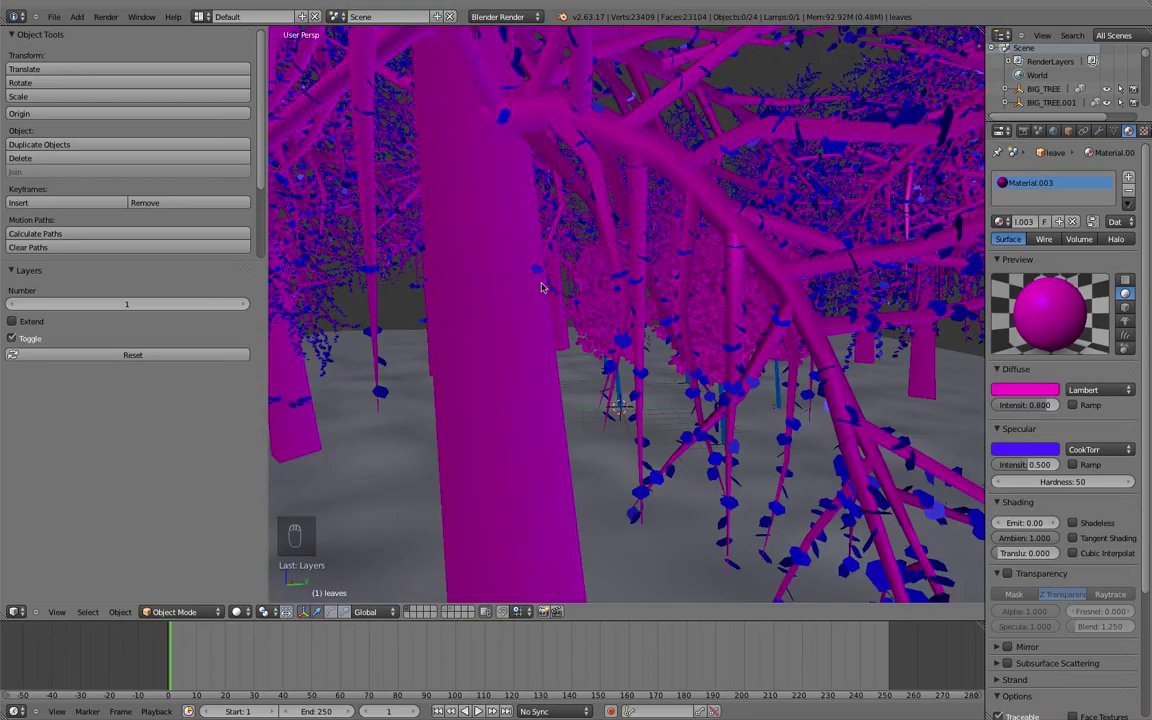
{"action": "scroll", "coordinate": [560, 280], "scroll_direction": "up", "scroll_amount": 2}
{"action": "scroll", "coordinate": [586, 289], "scroll_direction": "up", "scroll_amount": 2}
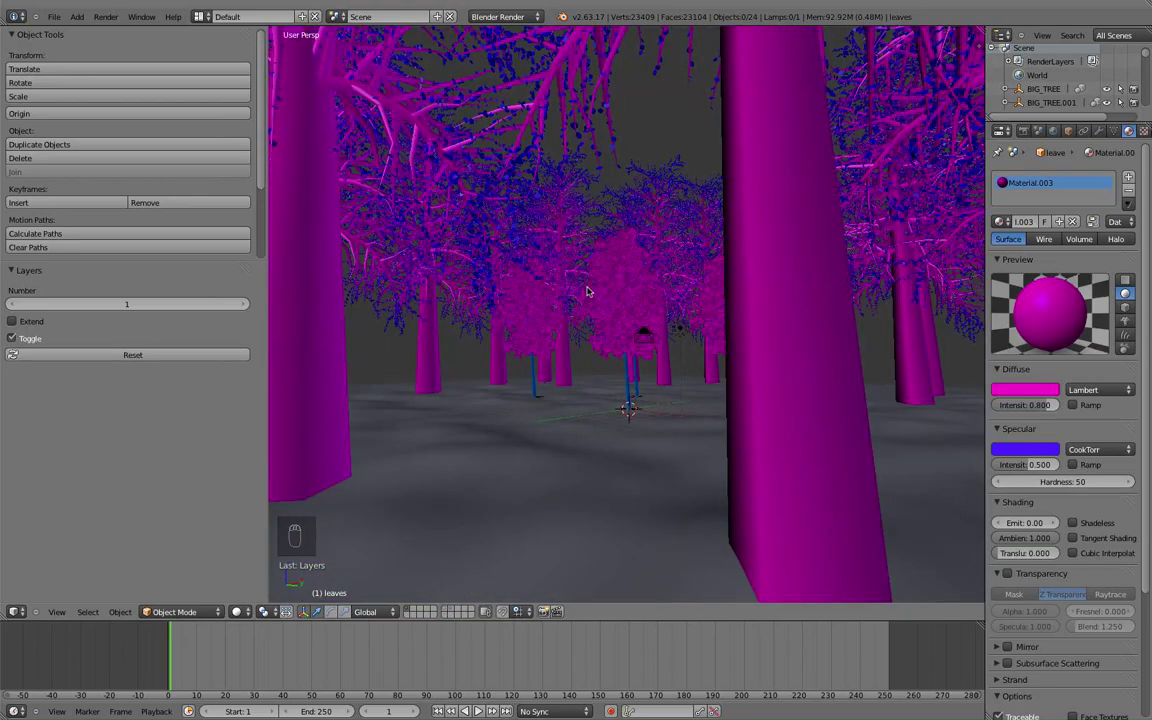
{"action": "scroll", "coordinate": [588, 292], "scroll_direction": "up", "scroll_amount": 2}
{"action": "scroll", "coordinate": [596, 303], "scroll_direction": "up", "scroll_amount": 2}
{"action": "scroll", "coordinate": [560, 295], "scroll_direction": "up", "scroll_amount": 2}
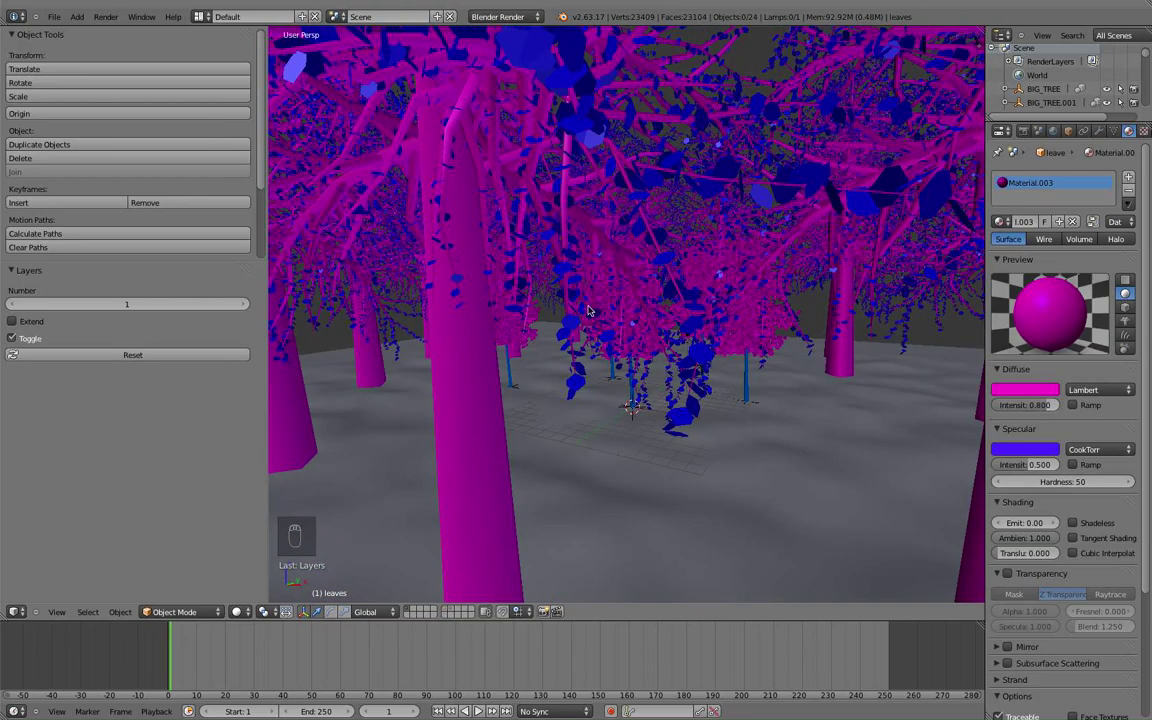
{"action": "scroll", "coordinate": [530, 281], "scroll_direction": "up", "scroll_amount": 2}
{"action": "scroll", "coordinate": [550, 305], "scroll_direction": "up", "scroll_amount": 2}
{"action": "scroll", "coordinate": [502, 310], "scroll_direction": "up", "scroll_amount": 2}
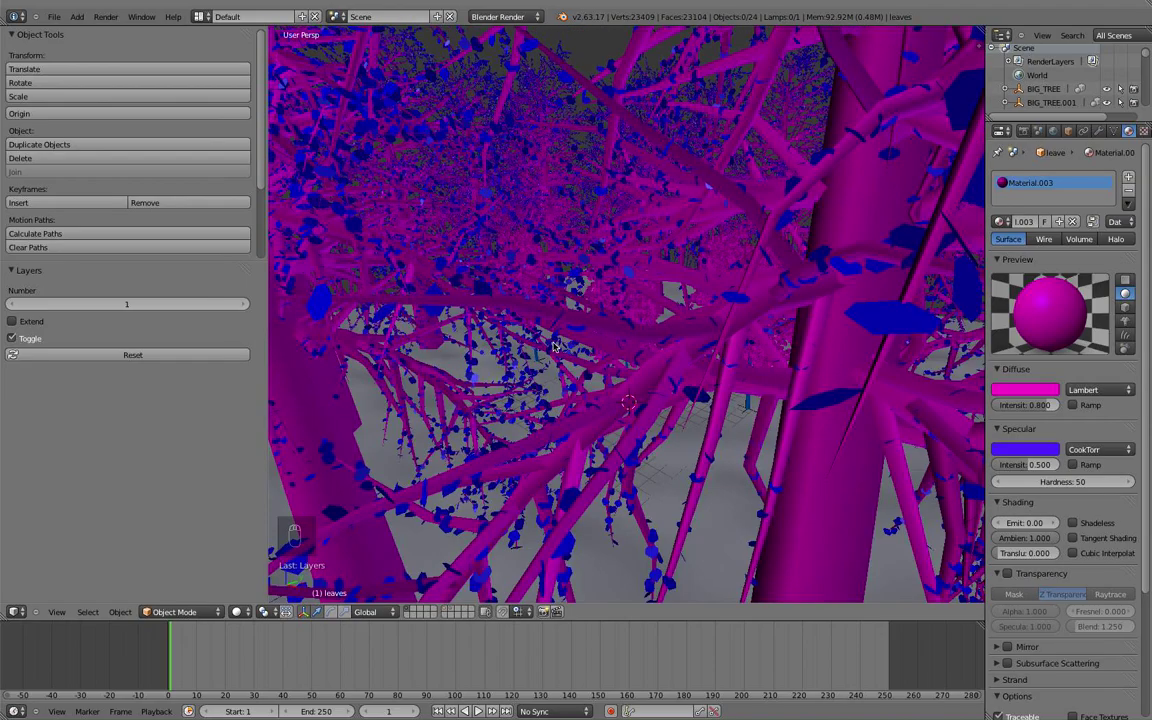
{"action": "scroll", "coordinate": [495, 320], "scroll_direction": "up", "scroll_amount": 2}
{"action": "scroll", "coordinate": [605, 325], "scroll_direction": "up", "scroll_amount": 2}
{"action": "scroll", "coordinate": [605, 325], "scroll_direction": "up", "scroll_amount": 1}
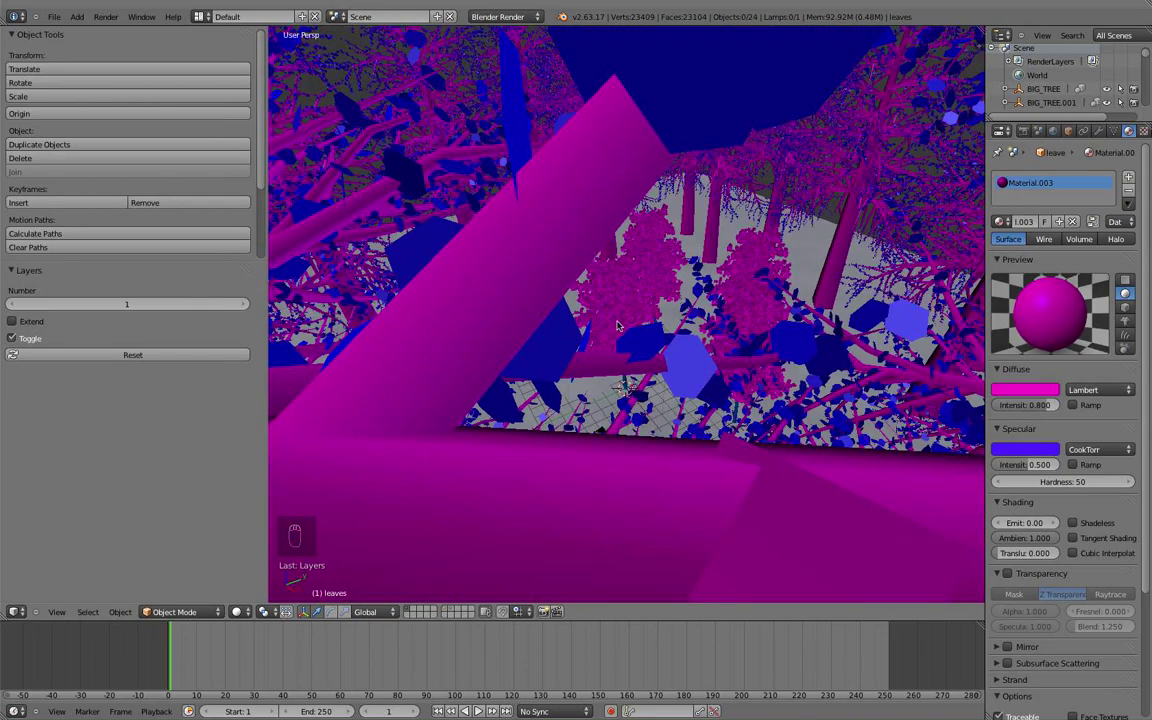
{"action": "scroll", "coordinate": [668, 320], "scroll_direction": "down", "scroll_amount": 10}
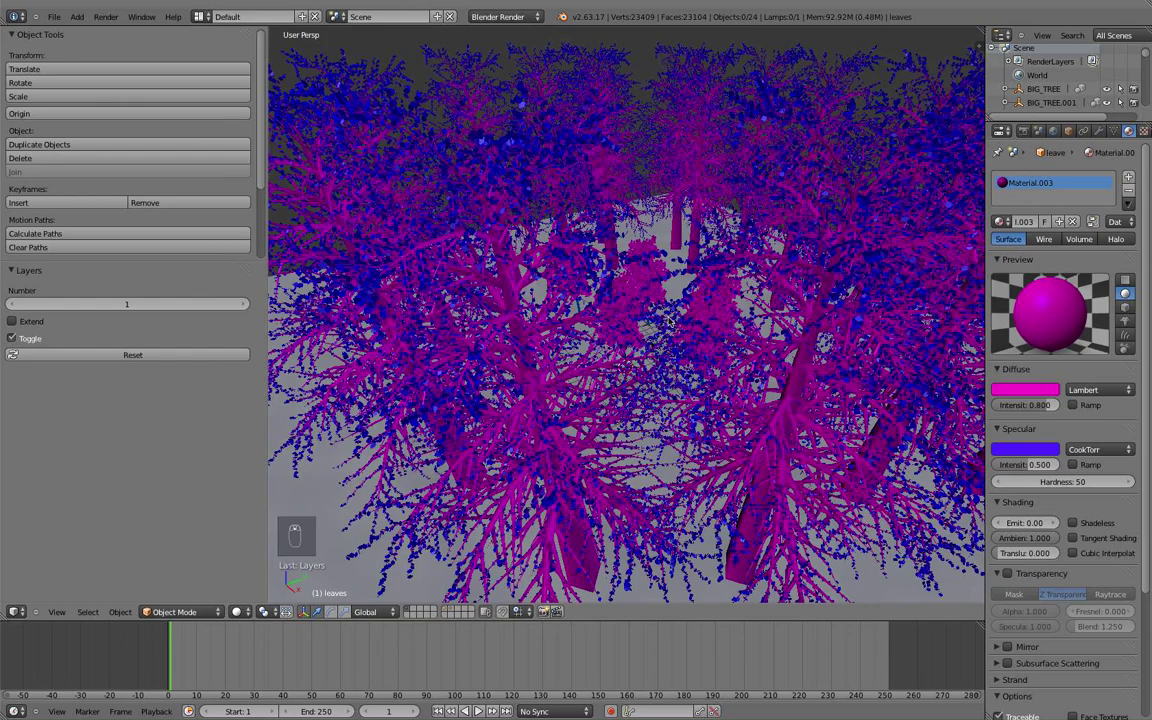
{"action": "scroll", "coordinate": [669, 323], "scroll_direction": "up", "scroll_amount": 3}
{"action": "scroll", "coordinate": [697, 289], "scroll_direction": "down", "scroll_amount": 3}
{"action": "middle_click_drag", "start_coordinate": [697, 290], "coordinate": [726, 249]}
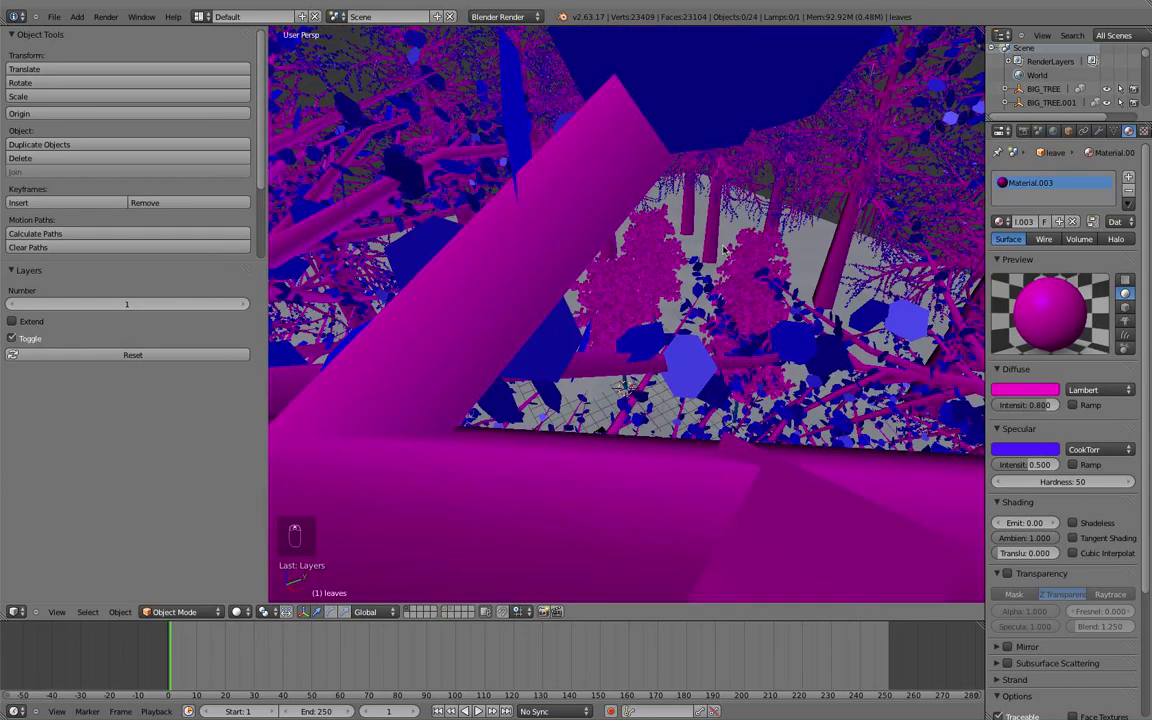
{"action": "scroll", "coordinate": [726, 249], "scroll_direction": "down", "scroll_amount": 3}
{"action": "scroll", "coordinate": [727, 248], "scroll_direction": "down", "scroll_amount": 3}
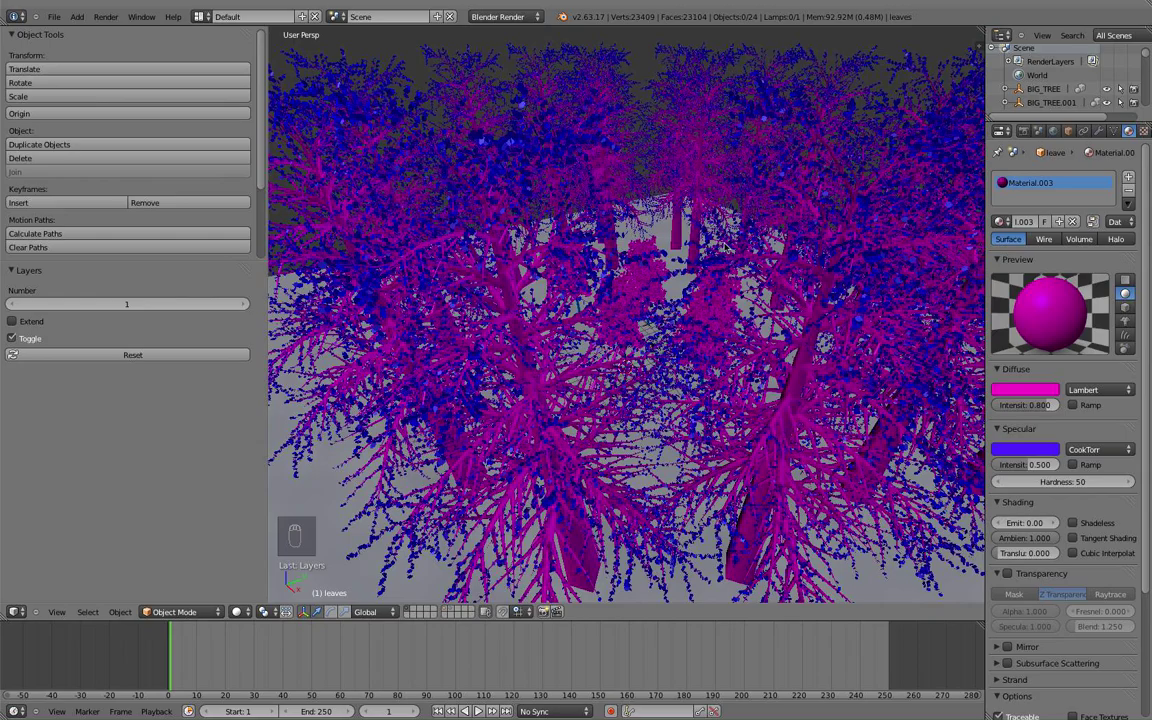
{"action": "scroll", "coordinate": [630, 289], "scroll_direction": "up", "scroll_amount": 2}
{"action": "scroll", "coordinate": [630, 289], "scroll_direction": "up", "scroll_amount": 2}
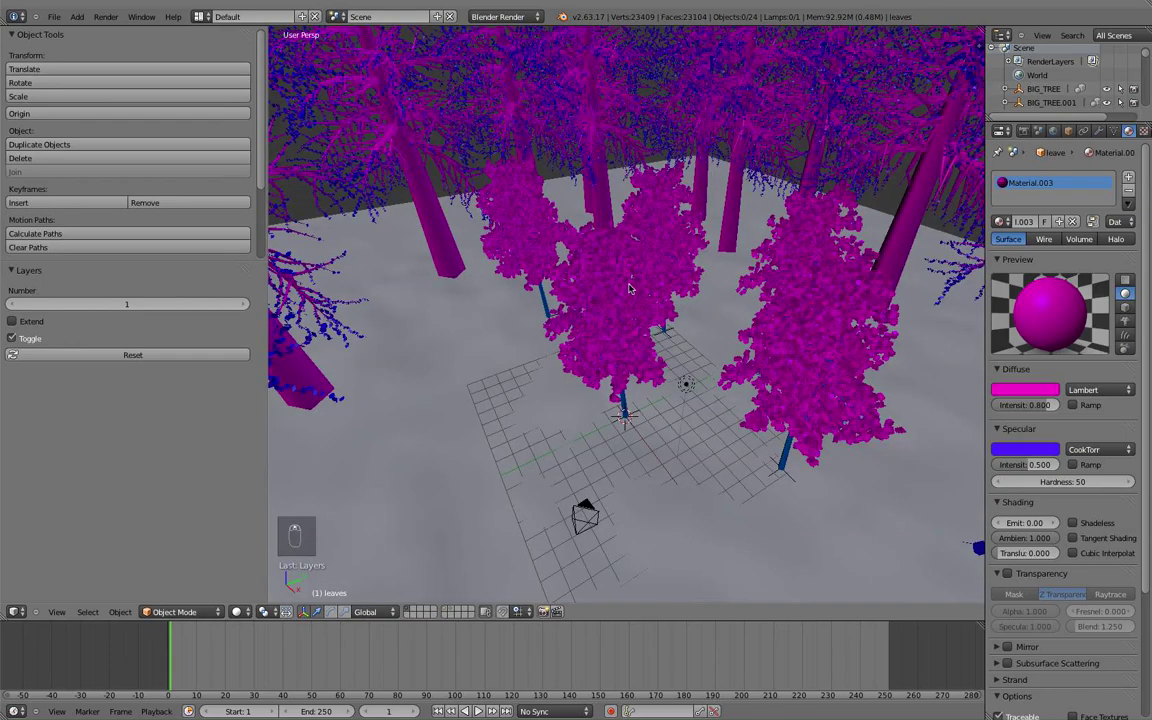
{"action": "scroll", "coordinate": [630, 289], "scroll_direction": "down", "scroll_amount": 1}
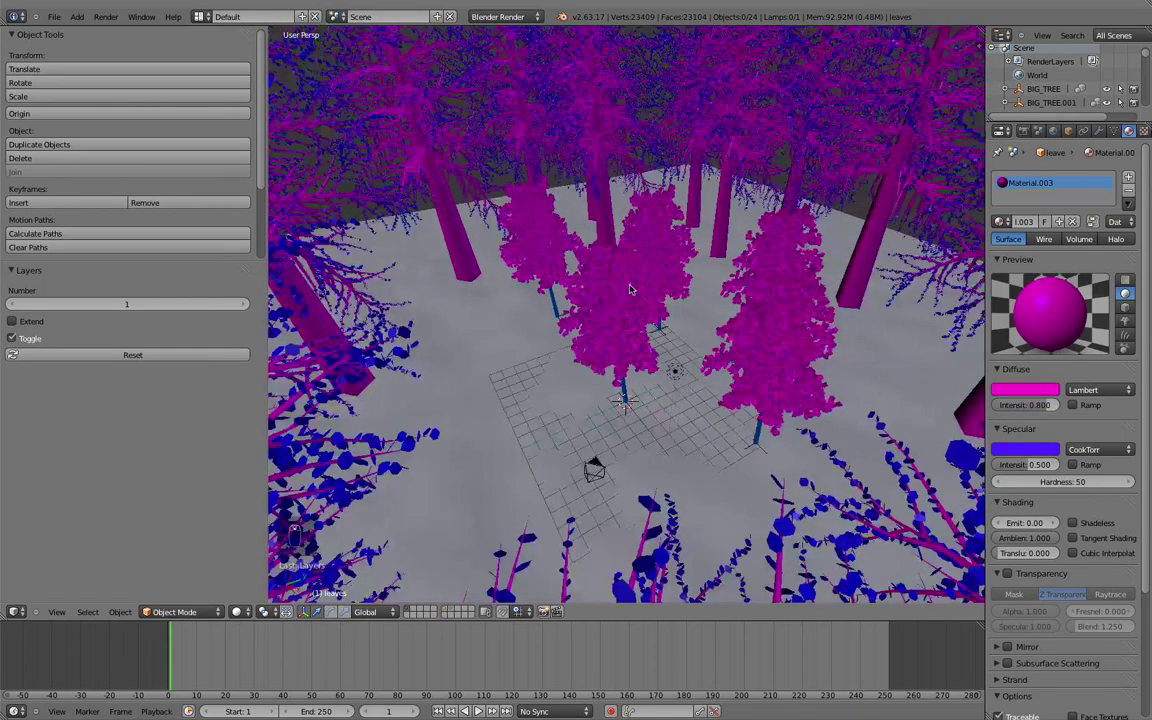
{"action": "scroll", "coordinate": [630, 289], "scroll_direction": "down", "scroll_amount": 2}
{"action": "scroll", "coordinate": [630, 289], "scroll_direction": "down", "scroll_amount": 2}
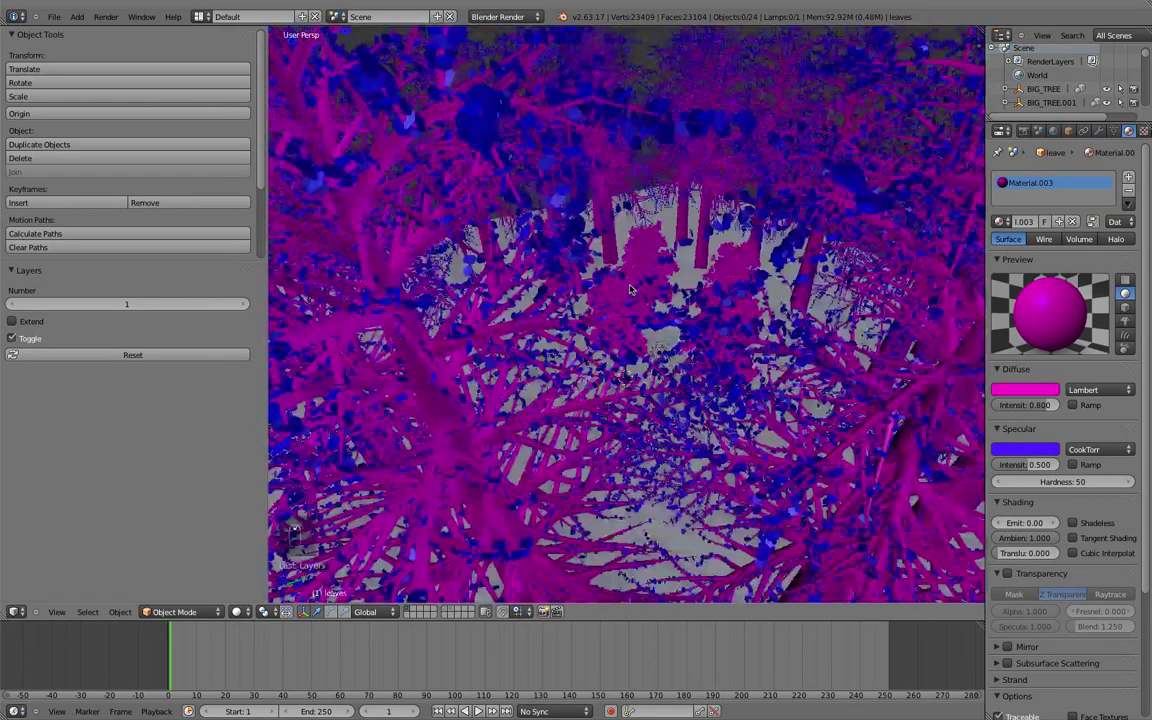
{"action": "scroll", "coordinate": [630, 289], "scroll_direction": "down", "scroll_amount": 2}
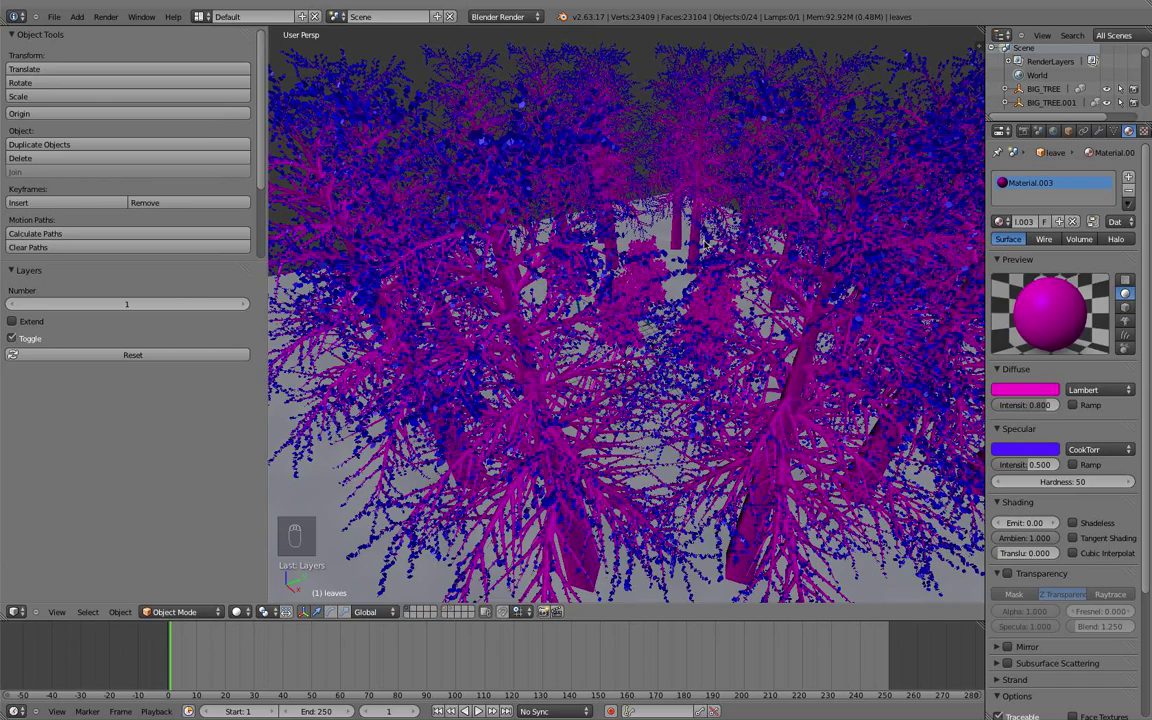
{"action": "scroll", "coordinate": [703, 240], "scroll_direction": "up", "scroll_amount": 3}
{"action": "scroll", "coordinate": [703, 240], "scroll_direction": "up", "scroll_amount": 3}
{"action": "scroll", "coordinate": [703, 240], "scroll_direction": "down", "scroll_amount": 2}
{"action": "scroll", "coordinate": [703, 230], "scroll_direction": "down", "scroll_amount": 2}
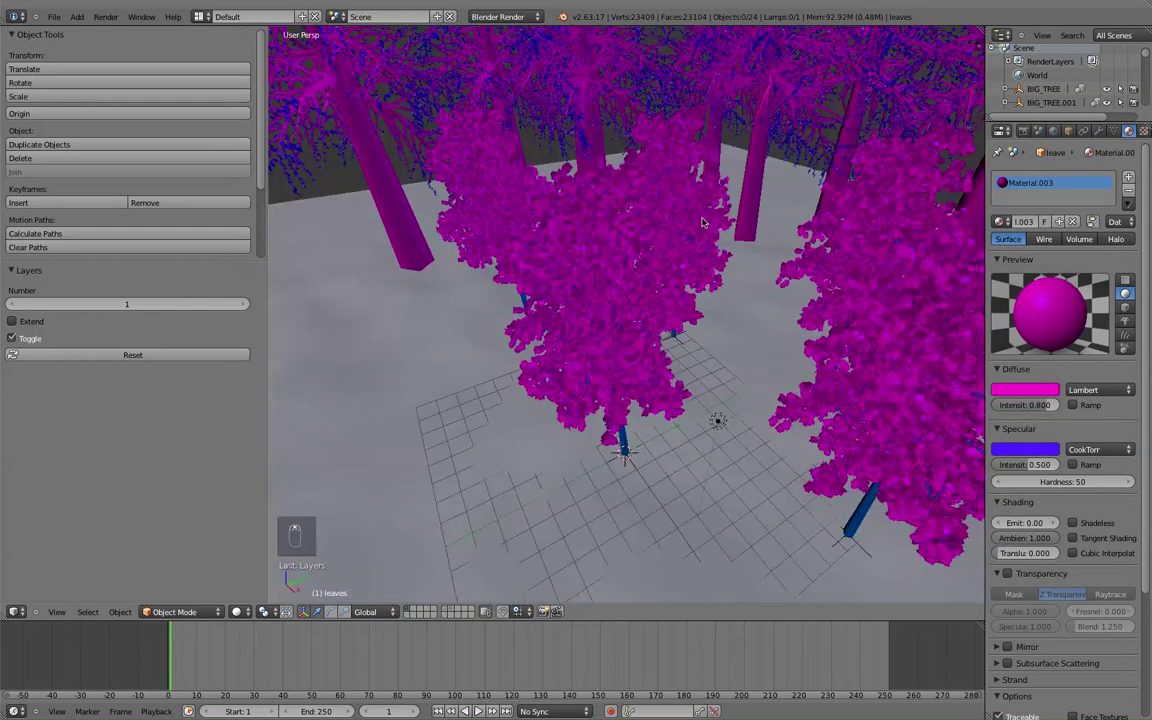
{"action": "scroll", "coordinate": [703, 213], "scroll_direction": "down", "scroll_amount": 2}
{"action": "scroll", "coordinate": [703, 213], "scroll_direction": "up", "scroll_amount": 2}
{"action": "scroll", "coordinate": [703, 213], "scroll_direction": "down", "scroll_amount": 2}
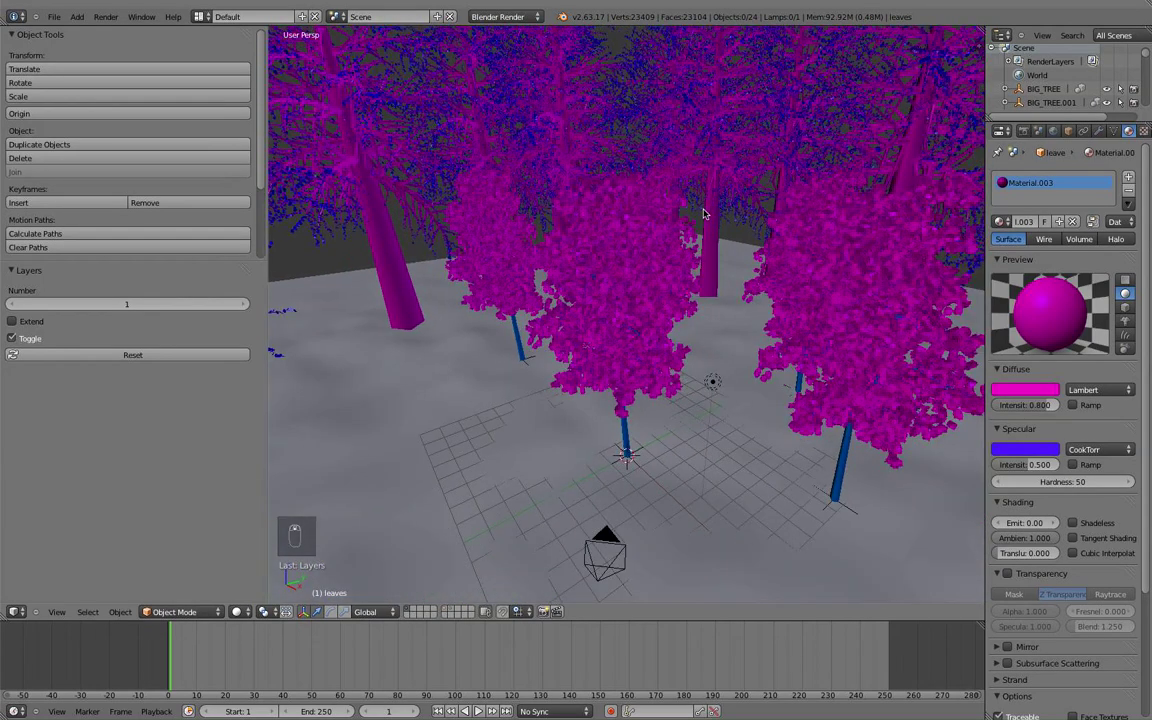
{"action": "scroll", "coordinate": [703, 213], "scroll_direction": "up", "scroll_amount": 2}
{"action": "scroll", "coordinate": [703, 213], "scroll_direction": "up", "scroll_amount": 3}
{"action": "scroll", "coordinate": [703, 213], "scroll_direction": "up", "scroll_amount": 3}
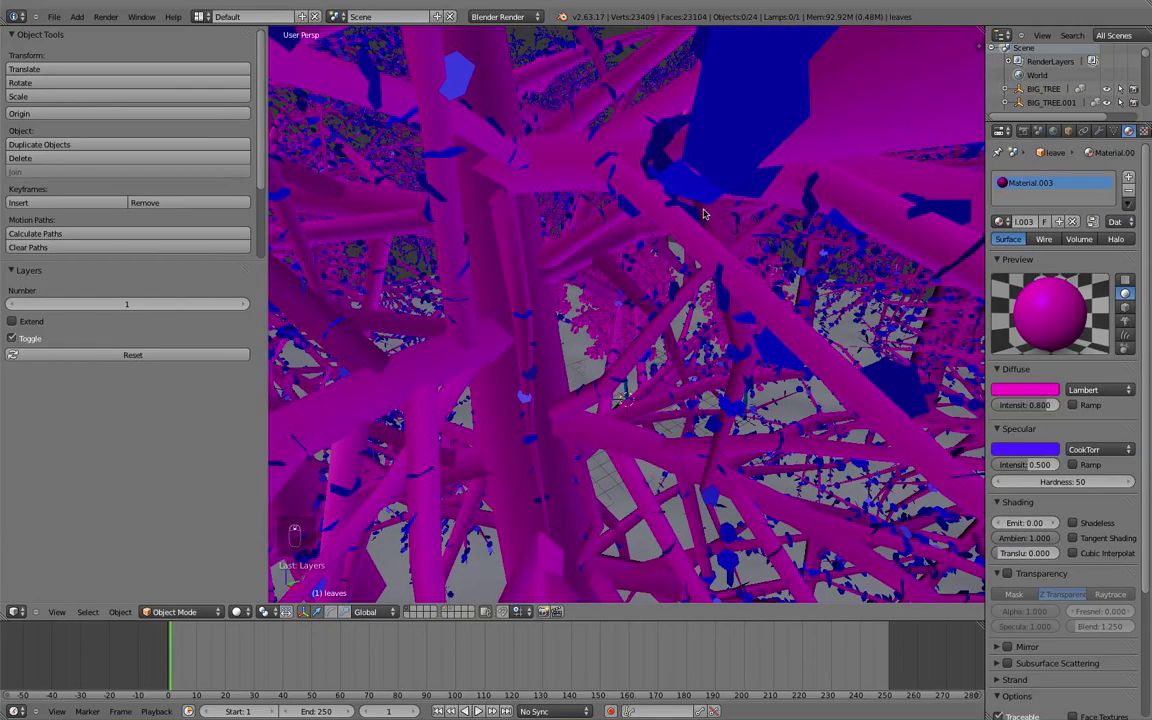